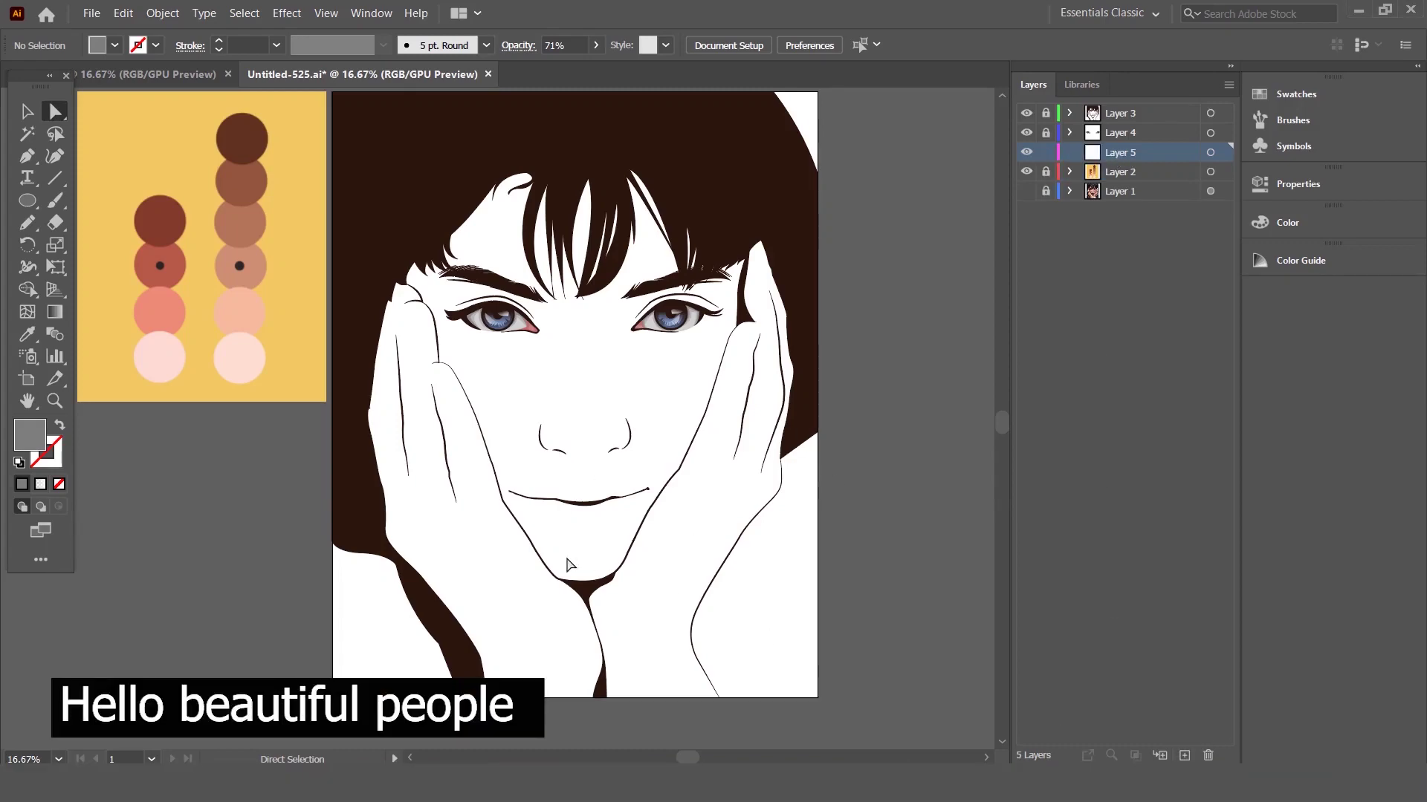
# - Make Layer 1's portrait photo visible beneath the line art and zoom in on the mouth
pyautogui.scroll(1, 587, 565)
pyautogui.click(1028, 194)
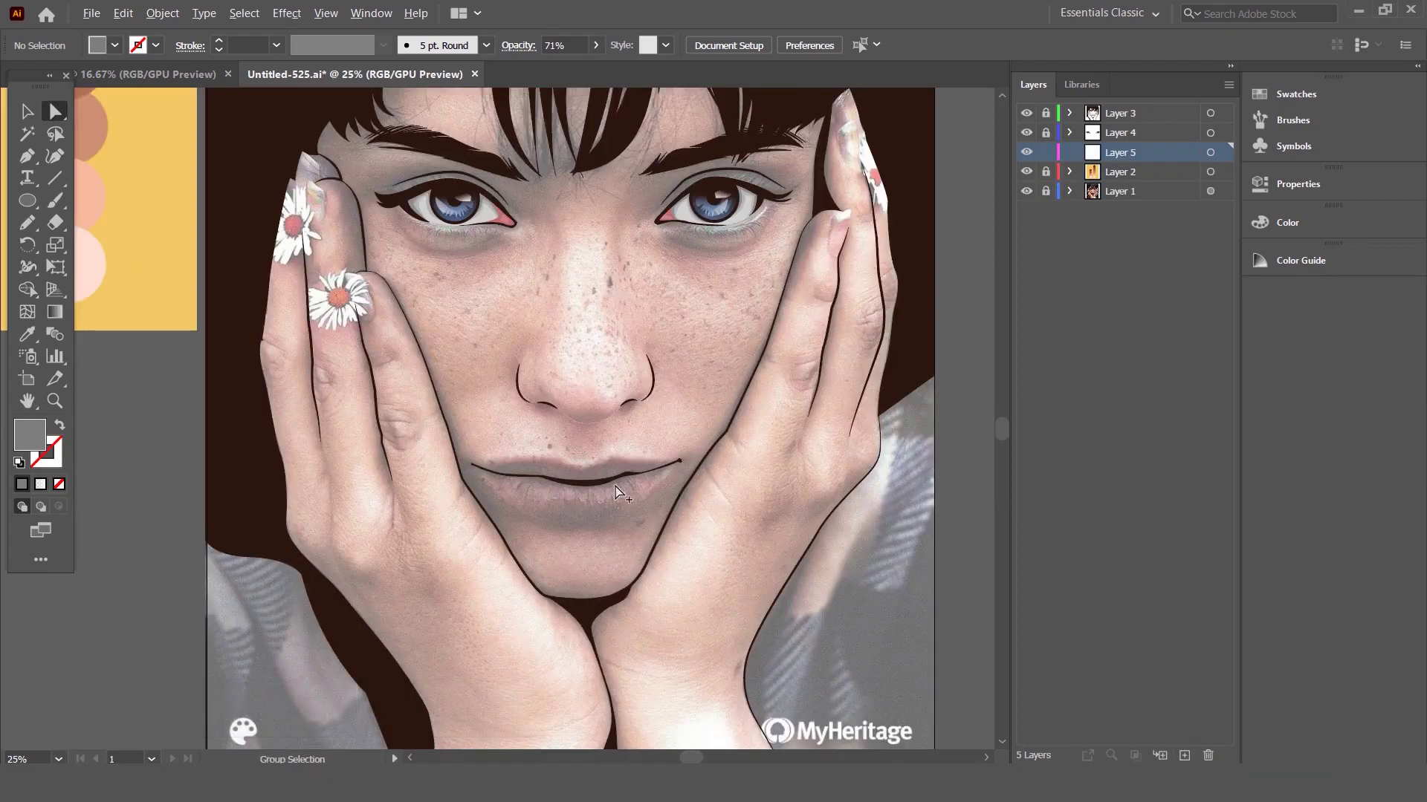
pyautogui.scroll(2, 535, 482)
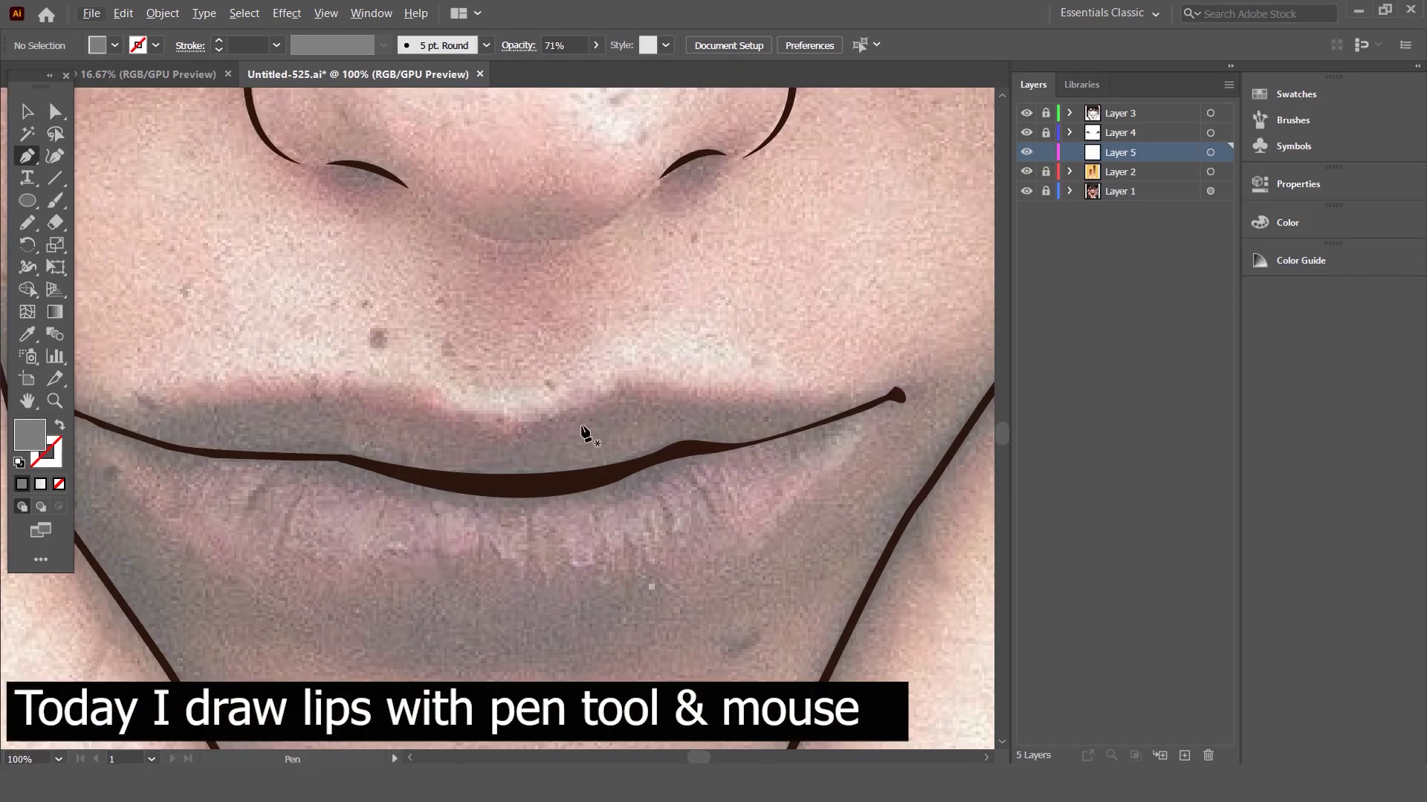
# - Pen-trace the upper lip from the right corner to the cupid's bow dip
pyautogui.click(899, 392)
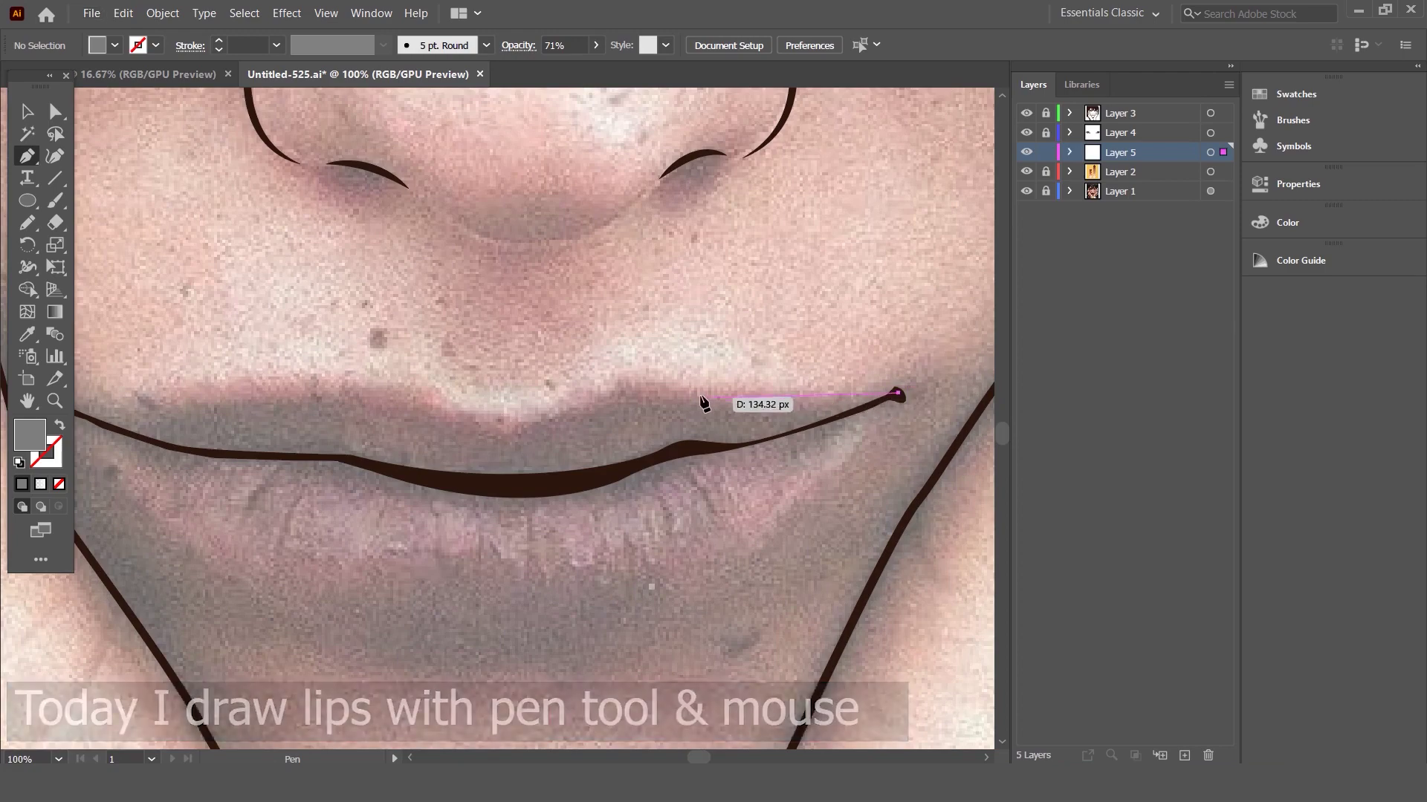
pyautogui.moveTo(638, 377); pyautogui.dragTo(617, 367)
pyautogui.scroll(2, 594, 412)
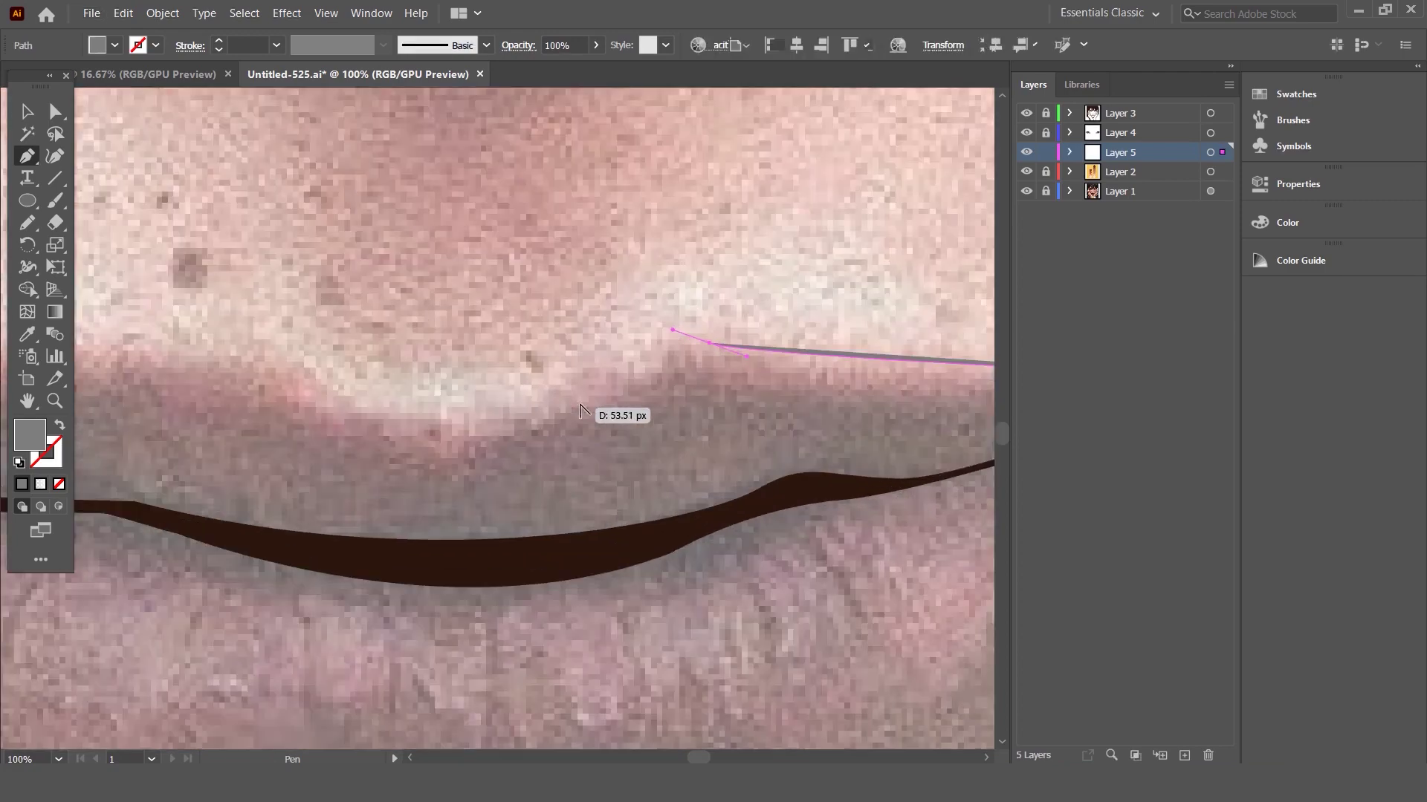
pyautogui.moveTo(623, 327); pyautogui.dragTo(677, 338)
pyautogui.moveTo(487, 435); pyautogui.dragTo(407, 416)
pyautogui.hotkey('ctrl', 'z')
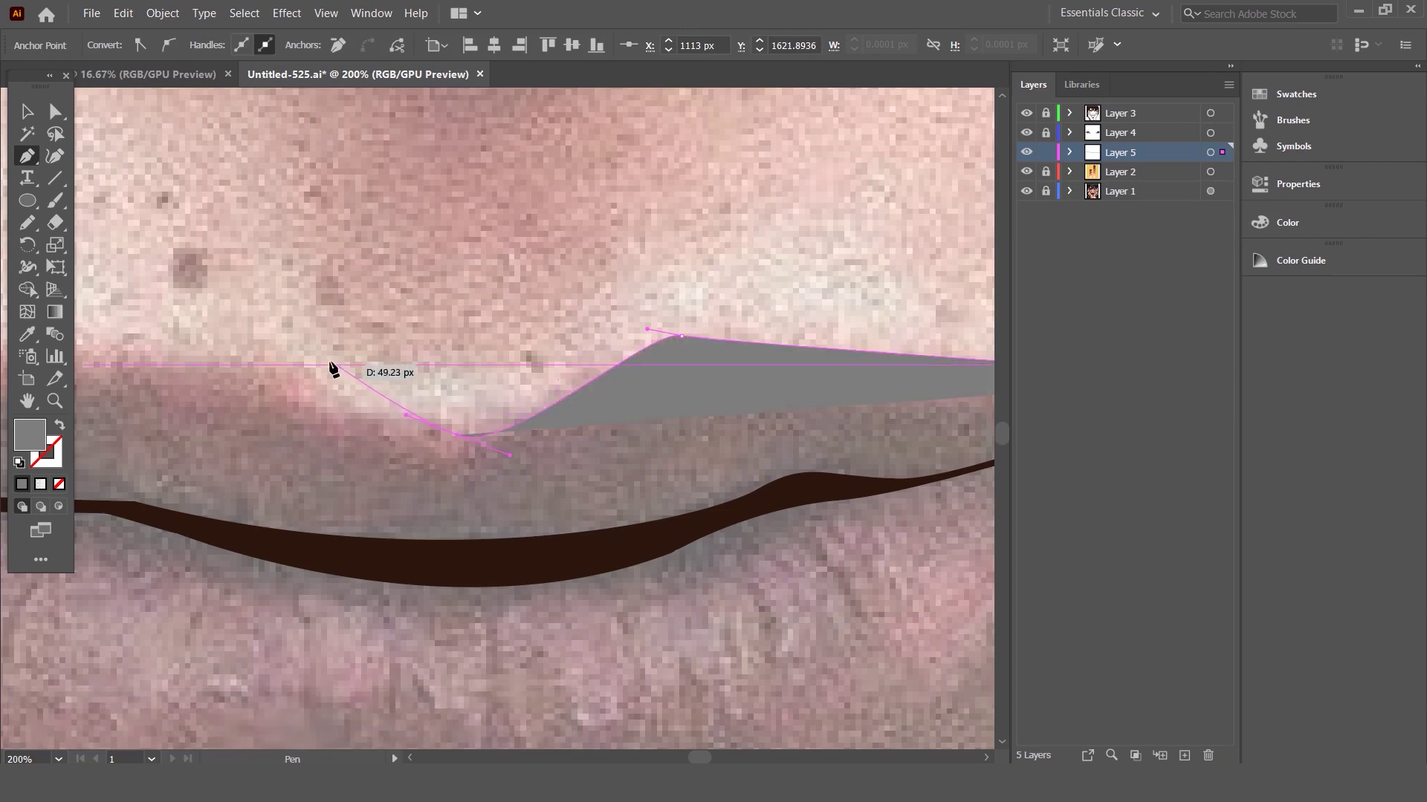
pyautogui.click(283, 334)
pyautogui.hotkey('ctrl', '-')
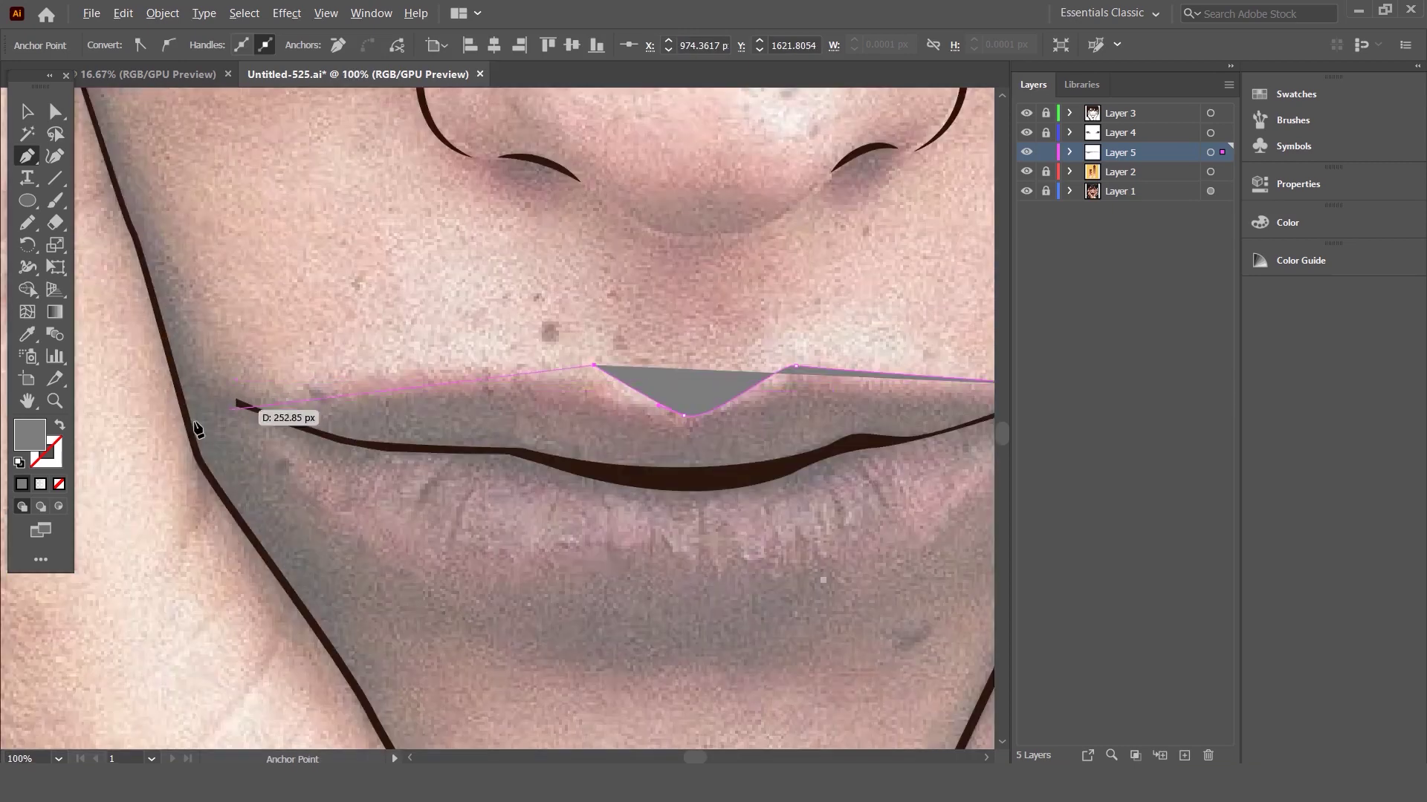
# - Give the path no fill and carry it around the left corner and lower lip
pyautogui.click(61, 424)
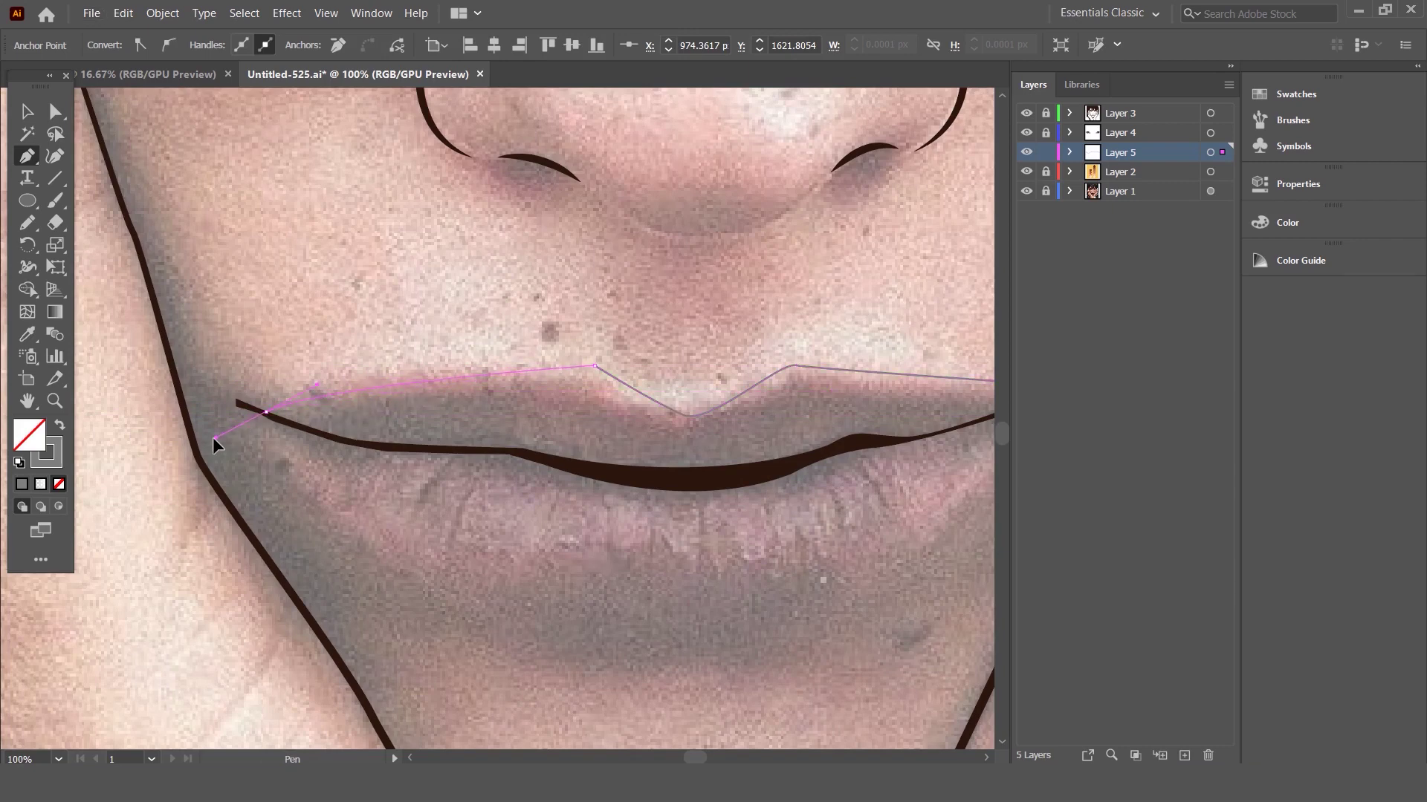
pyautogui.click(193, 429)
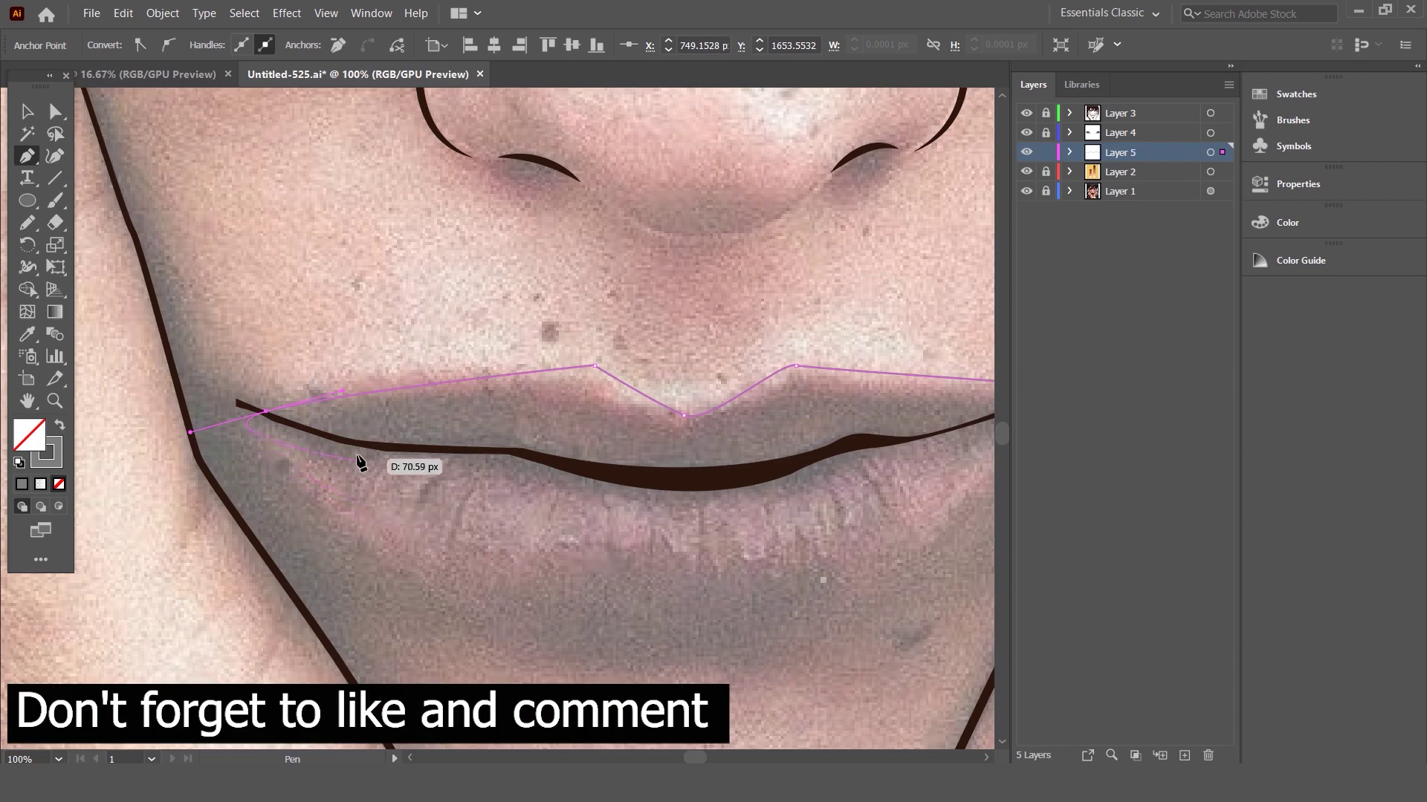
pyautogui.hotkey('ctrl', 'z')
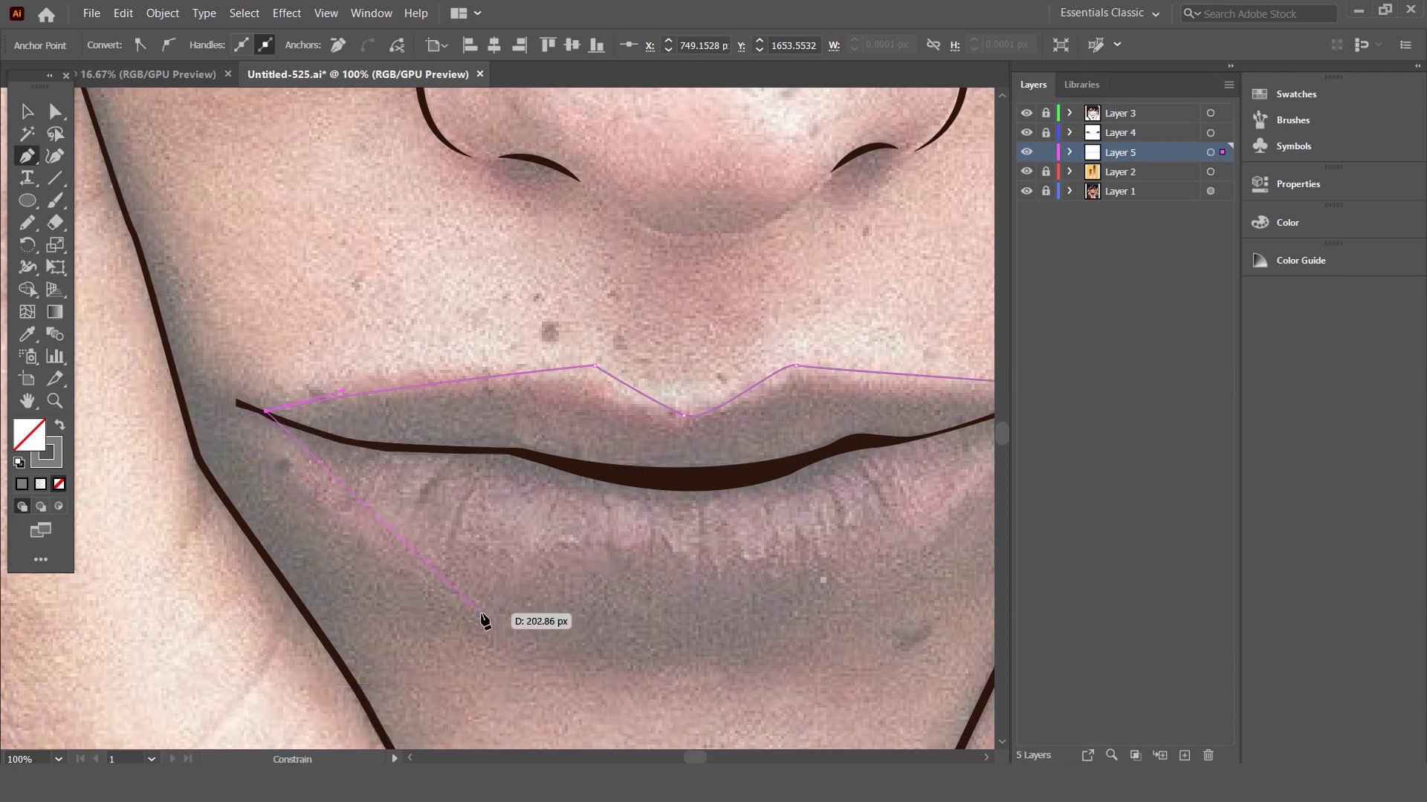
pyautogui.moveTo(731, 644); pyautogui.dragTo(750, 644)
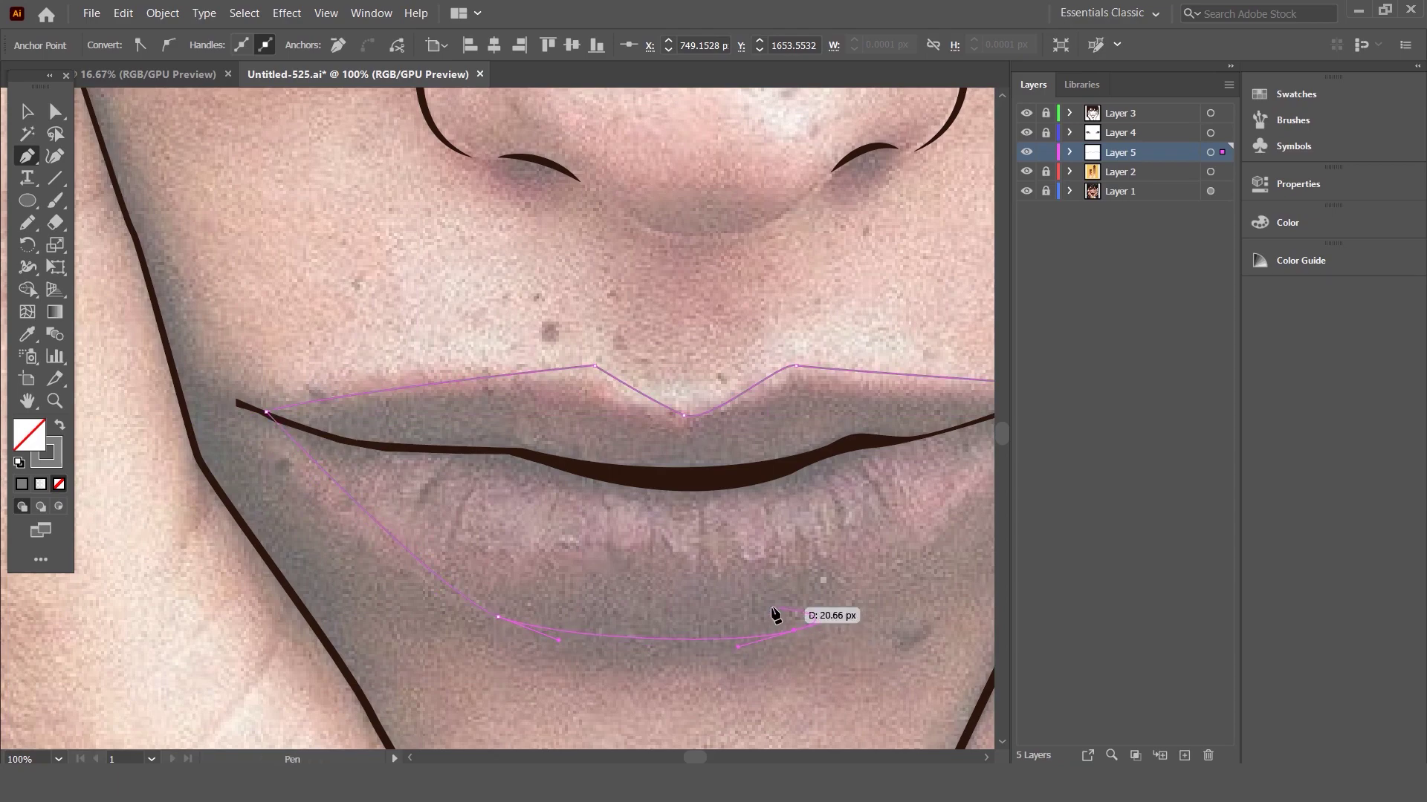
pyautogui.scroll(-1, 795, 611)
pyautogui.scroll(2, 774, 557)
pyautogui.scroll(1, 861, 520)
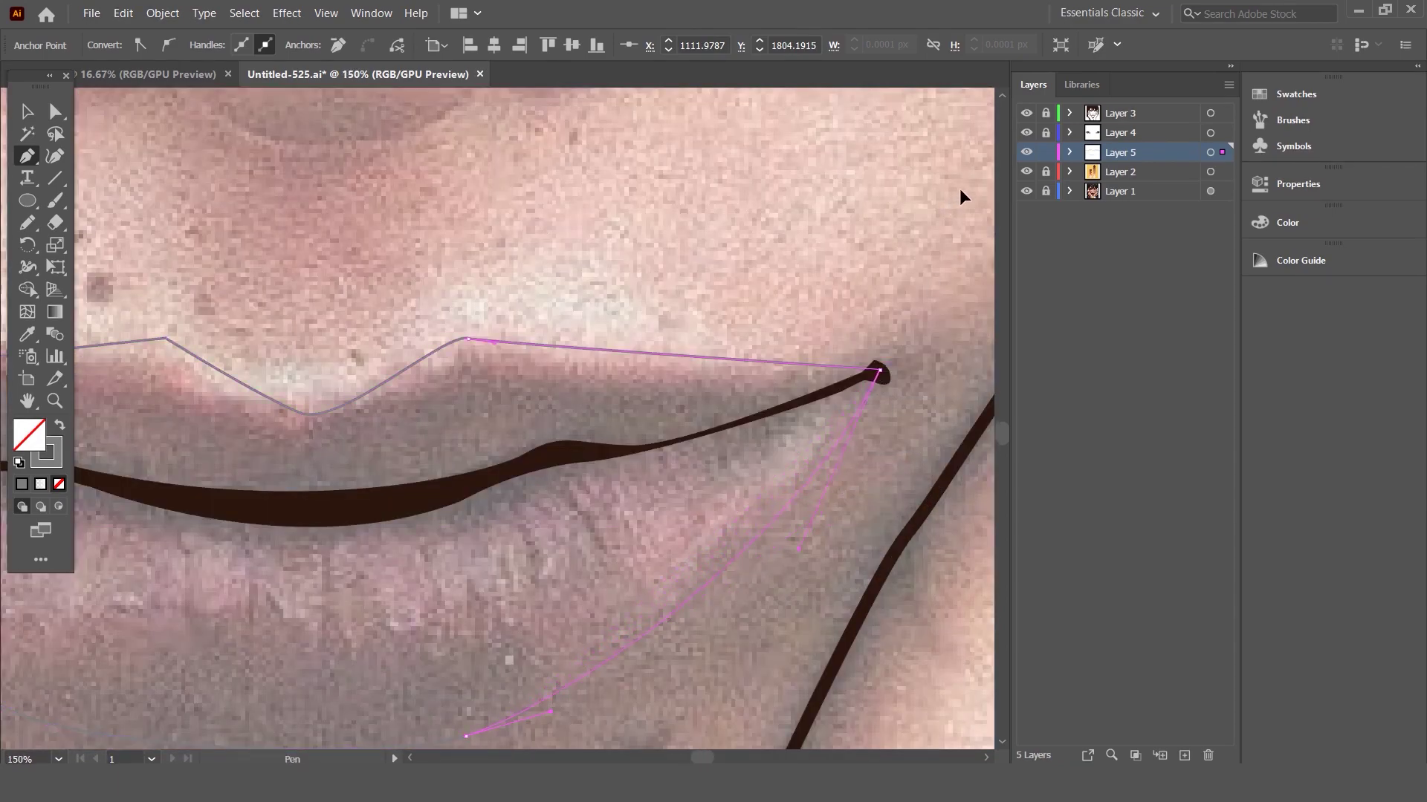
pyautogui.scroll(-3, 810, 260)
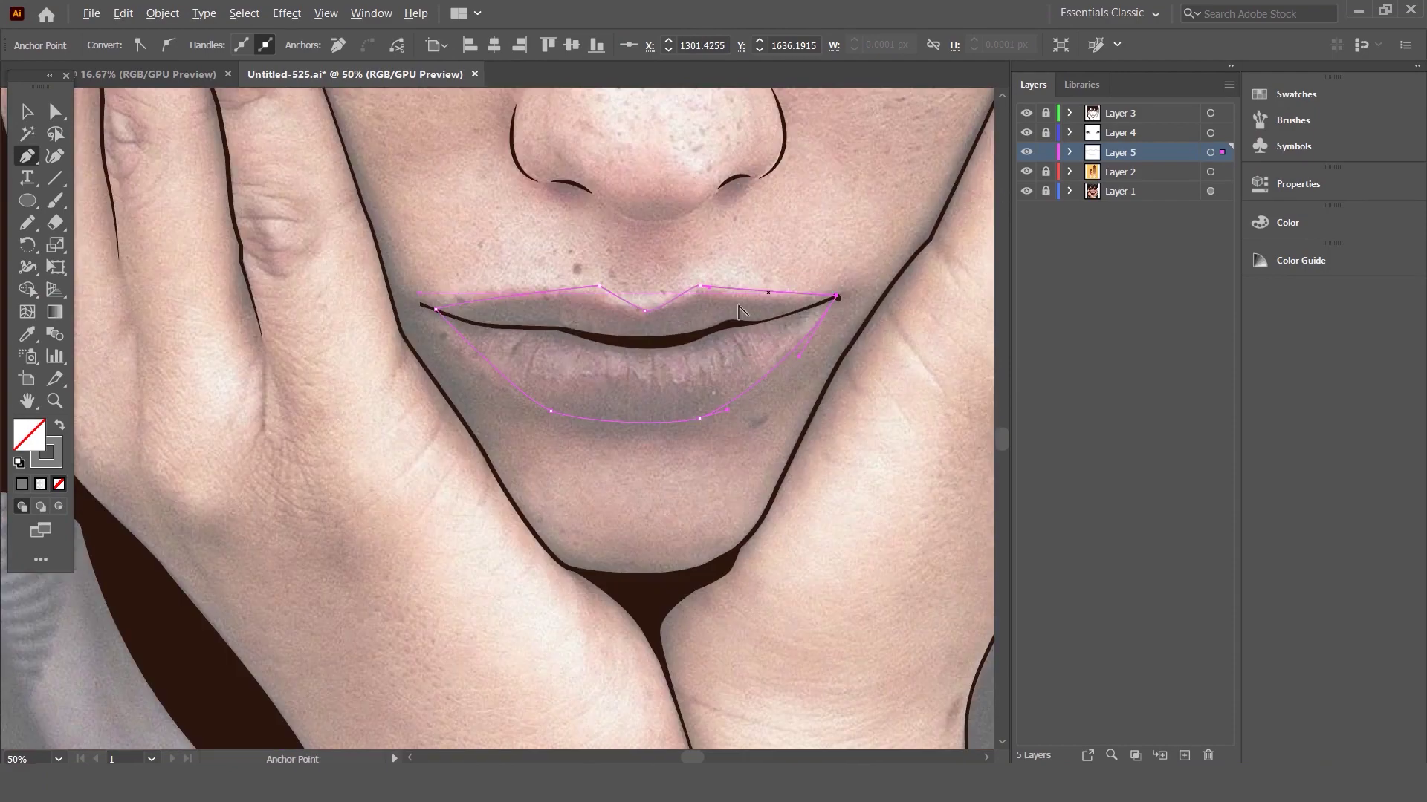
pyautogui.scroll(2, 669, 297)
pyautogui.scroll(1, 532, 203)
pyautogui.click(37, 112)
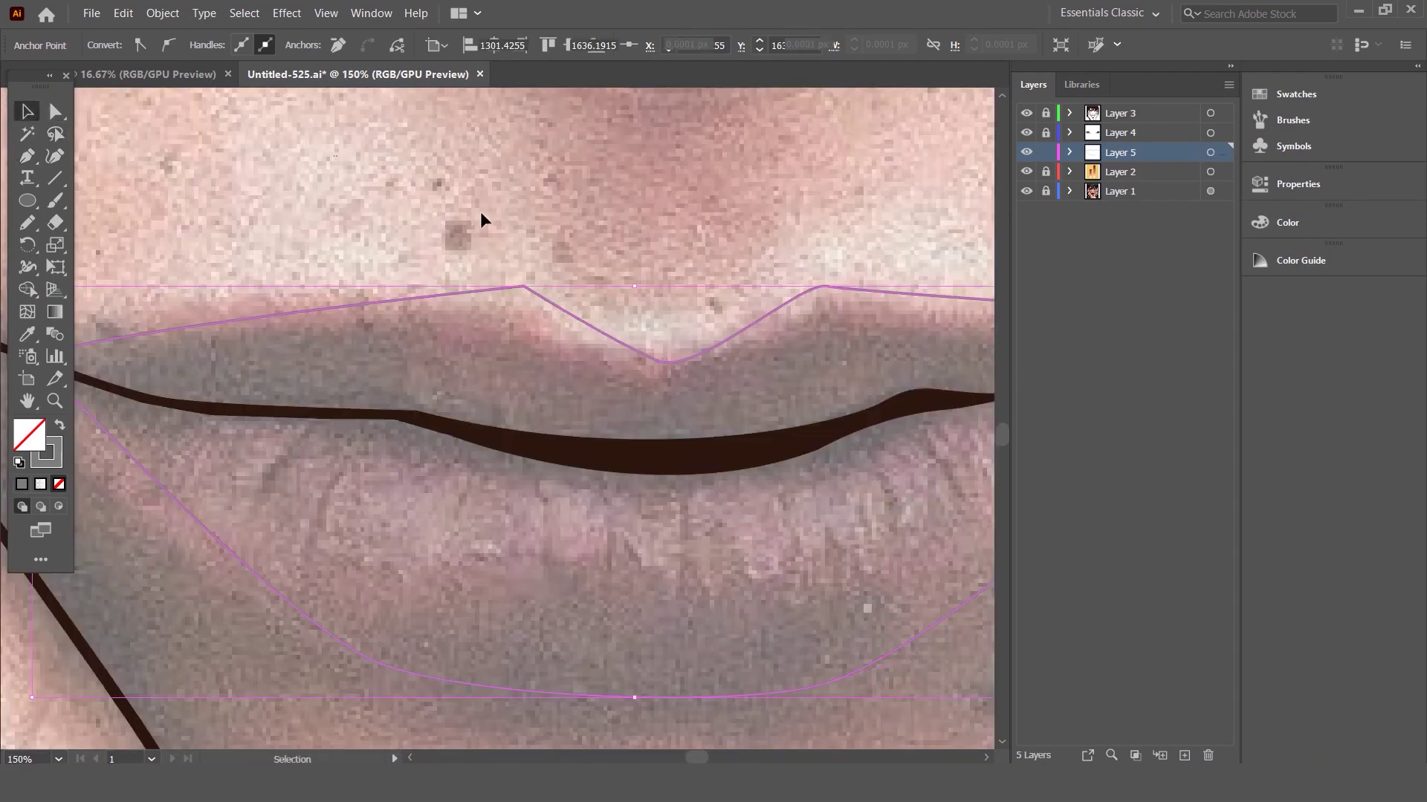
pyautogui.scroll(1, 520, 245)
# - Select the lip outline and set its stroke colour to white
pyautogui.click(524, 301)
pyautogui.moveTo(468, 239)
pyautogui.mouseDown()
pyautogui.moveTo(518, 301)
pyautogui.moveTo(2, 182)
pyautogui.mouseUp()
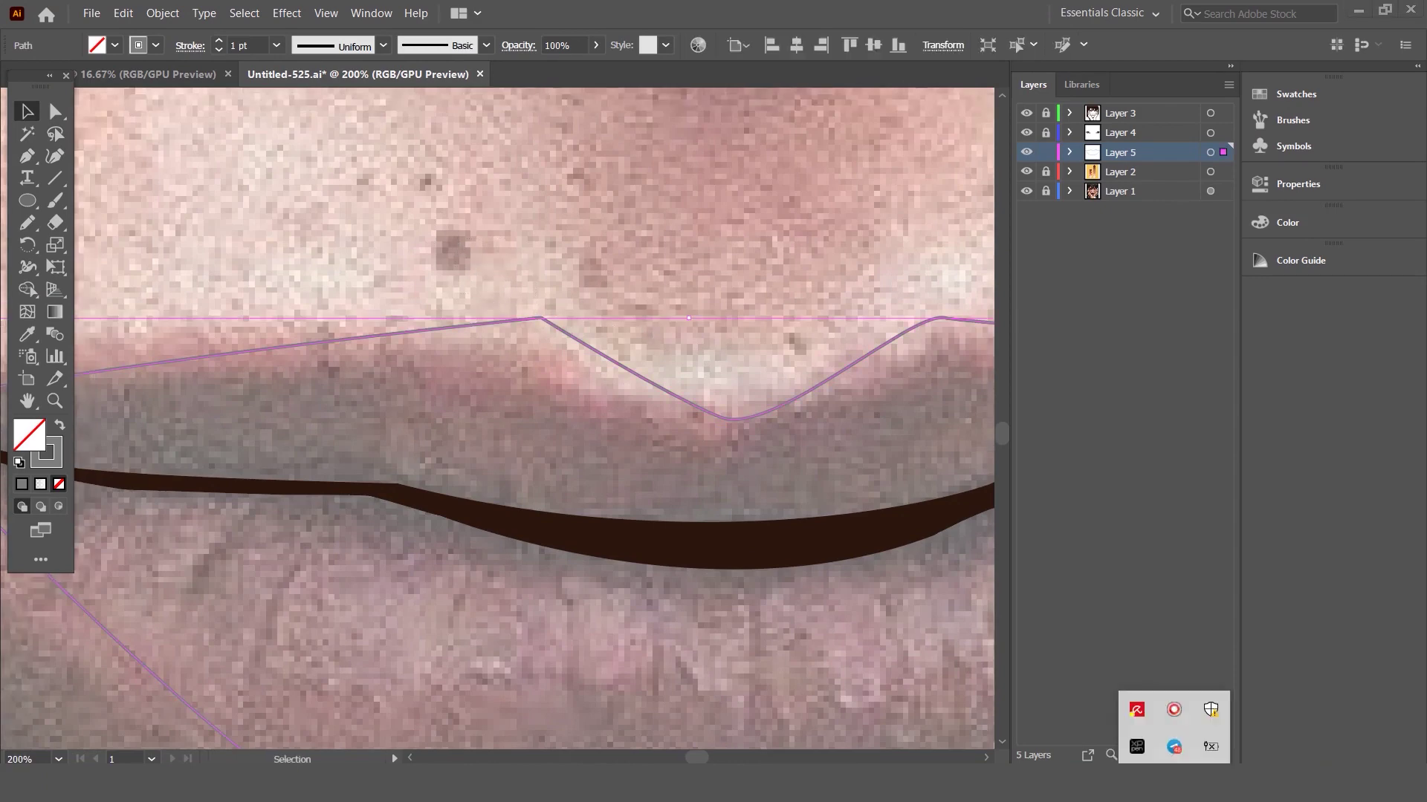
pyautogui.click(55, 111)
pyautogui.click(137, 47)
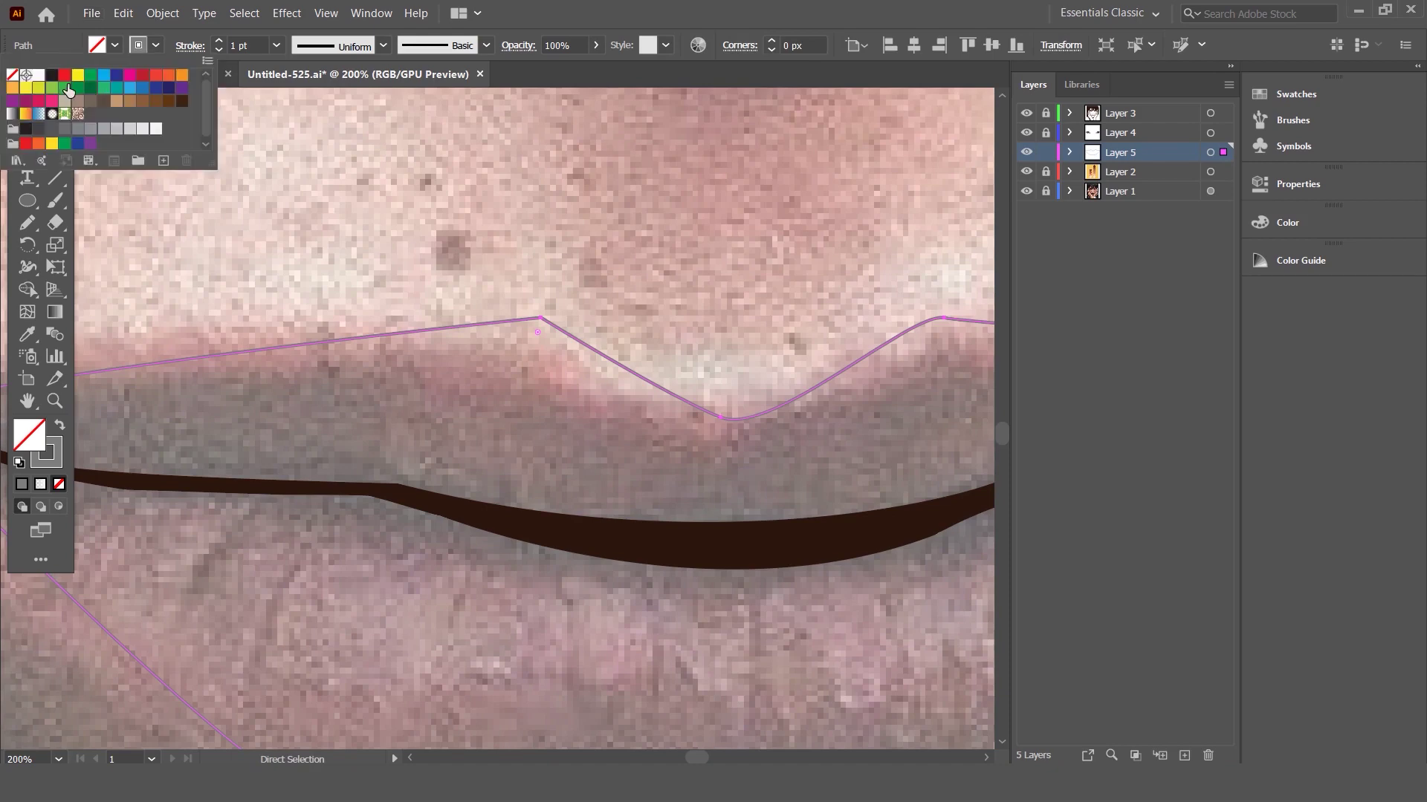
pyautogui.click(39, 75)
pyautogui.click(344, 190)
pyautogui.scroll(2, 590, 315)
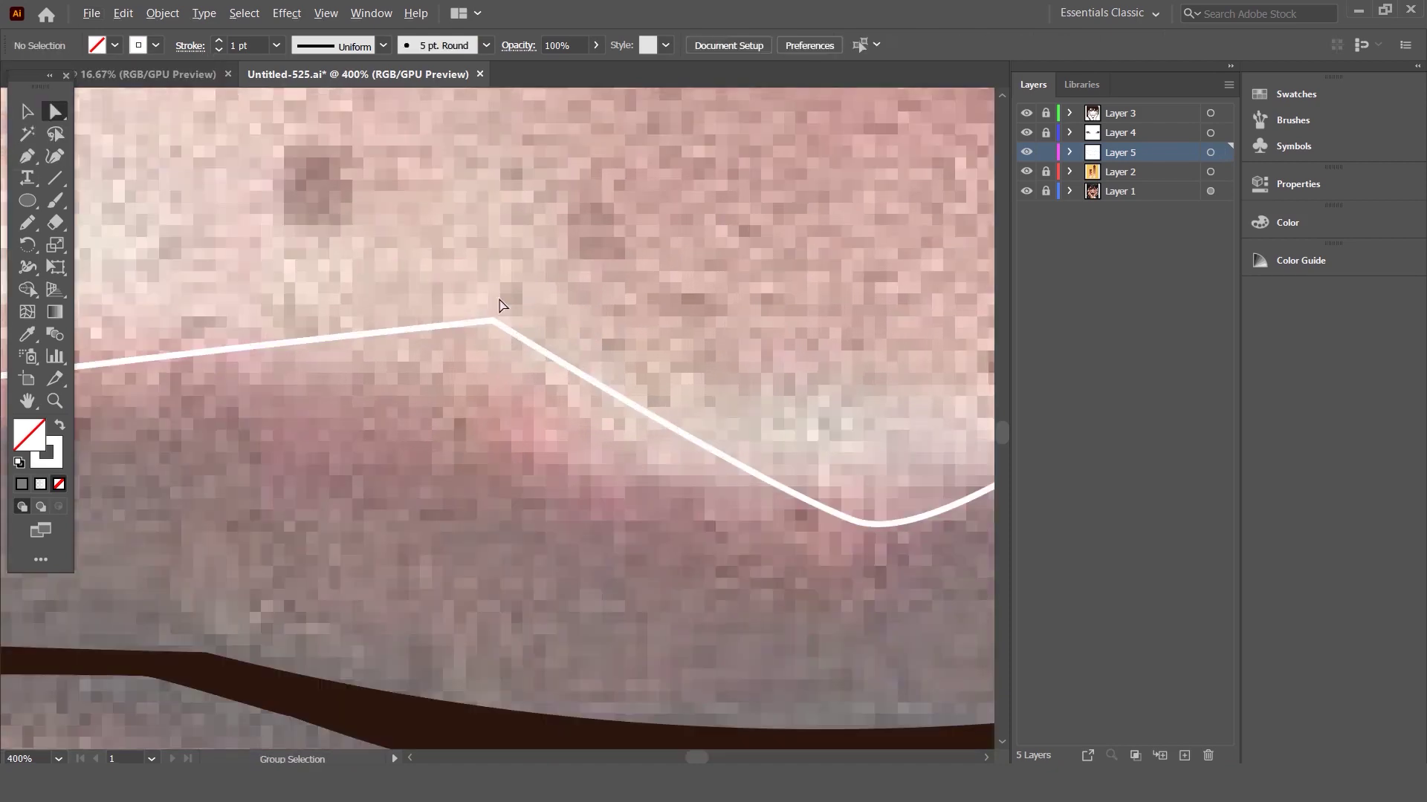
pyautogui.click(491, 323)
# - Nudge the cupid's bow peak point into a sharp corner
pyautogui.moveTo(493, 325); pyautogui.dragTo(494, 329)
pyautogui.scroll(-3, 493, 324)
pyautogui.scroll(3, 563, 365)
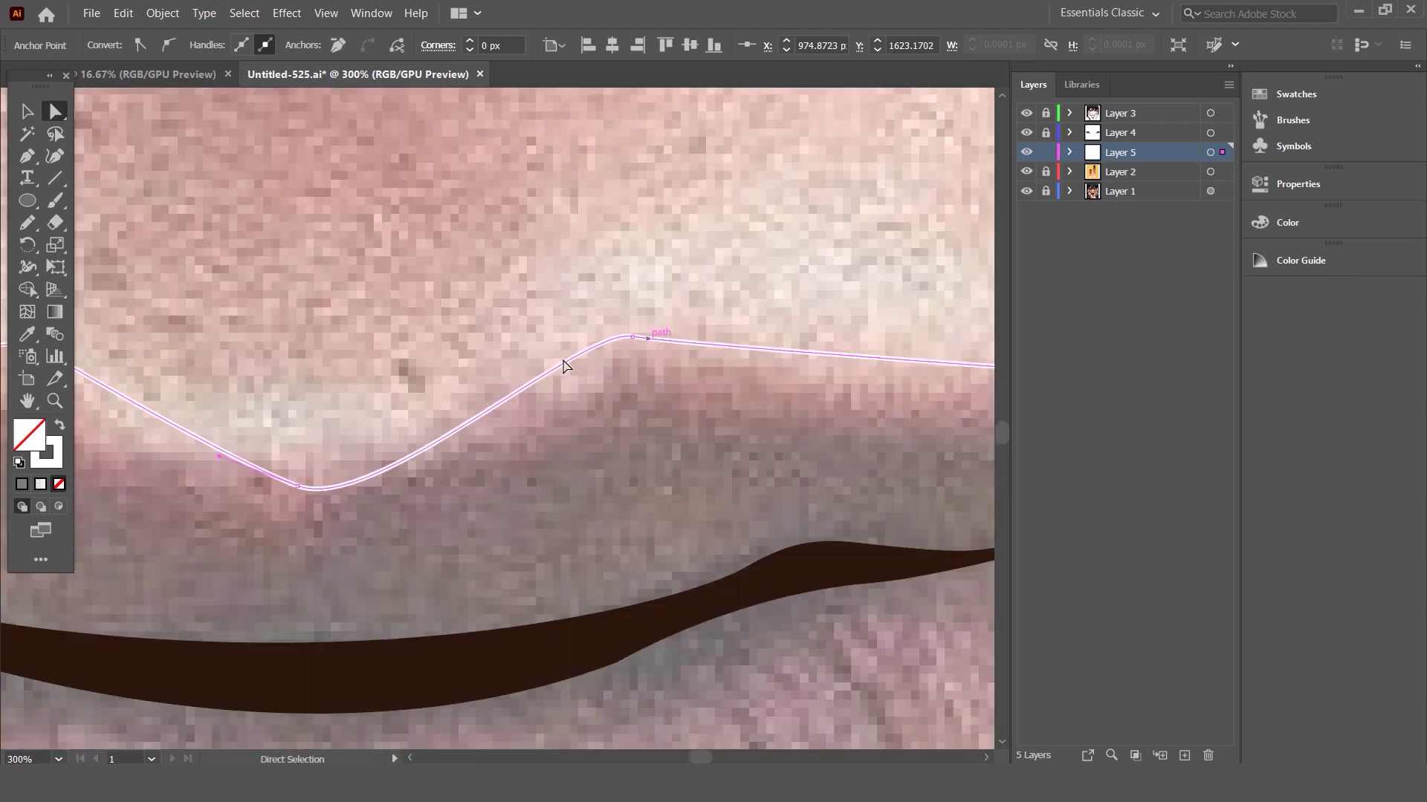
pyautogui.moveTo(635, 340); pyautogui.dragTo(631, 335)
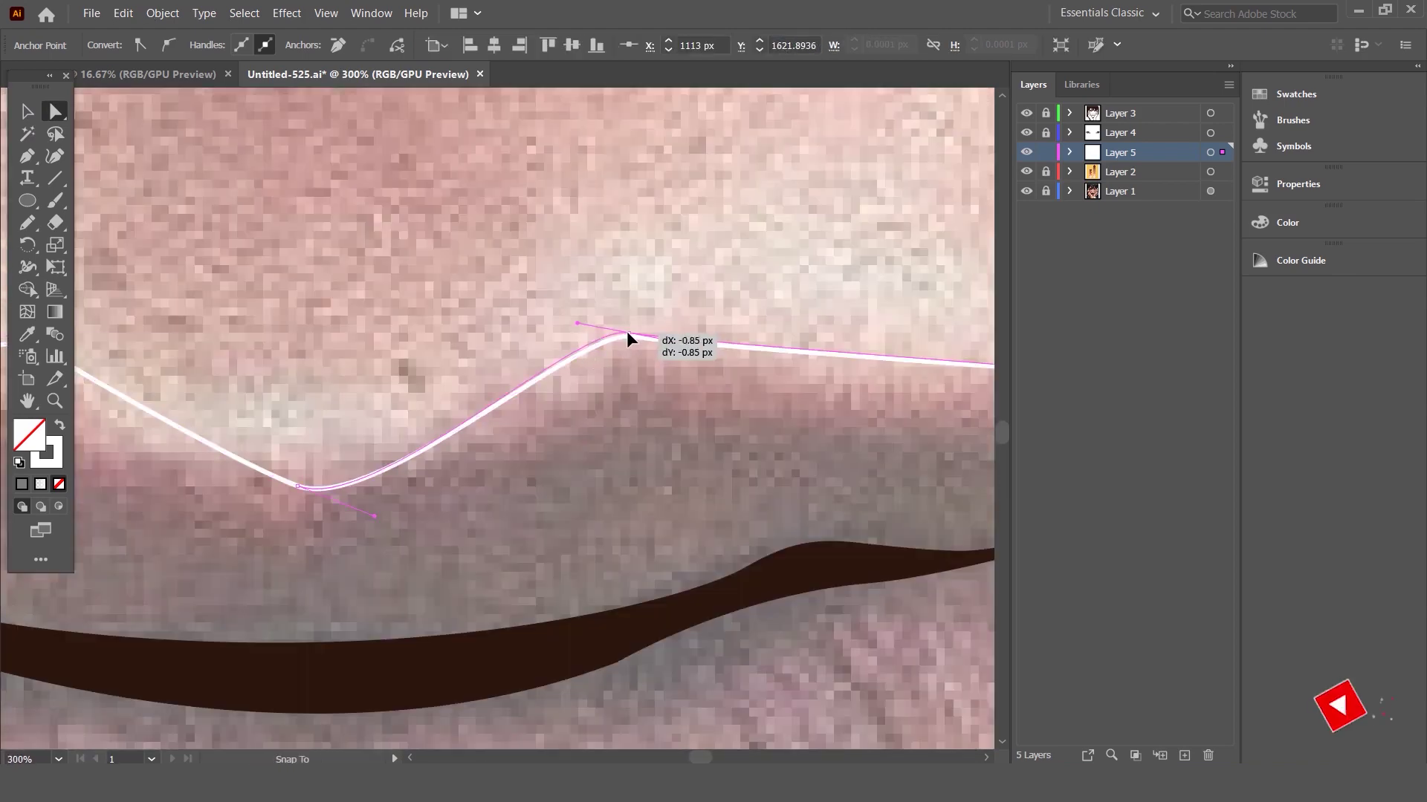
pyautogui.click(654, 271)
pyautogui.scroll(-2, 654, 271)
pyautogui.scroll(2, 587, 349)
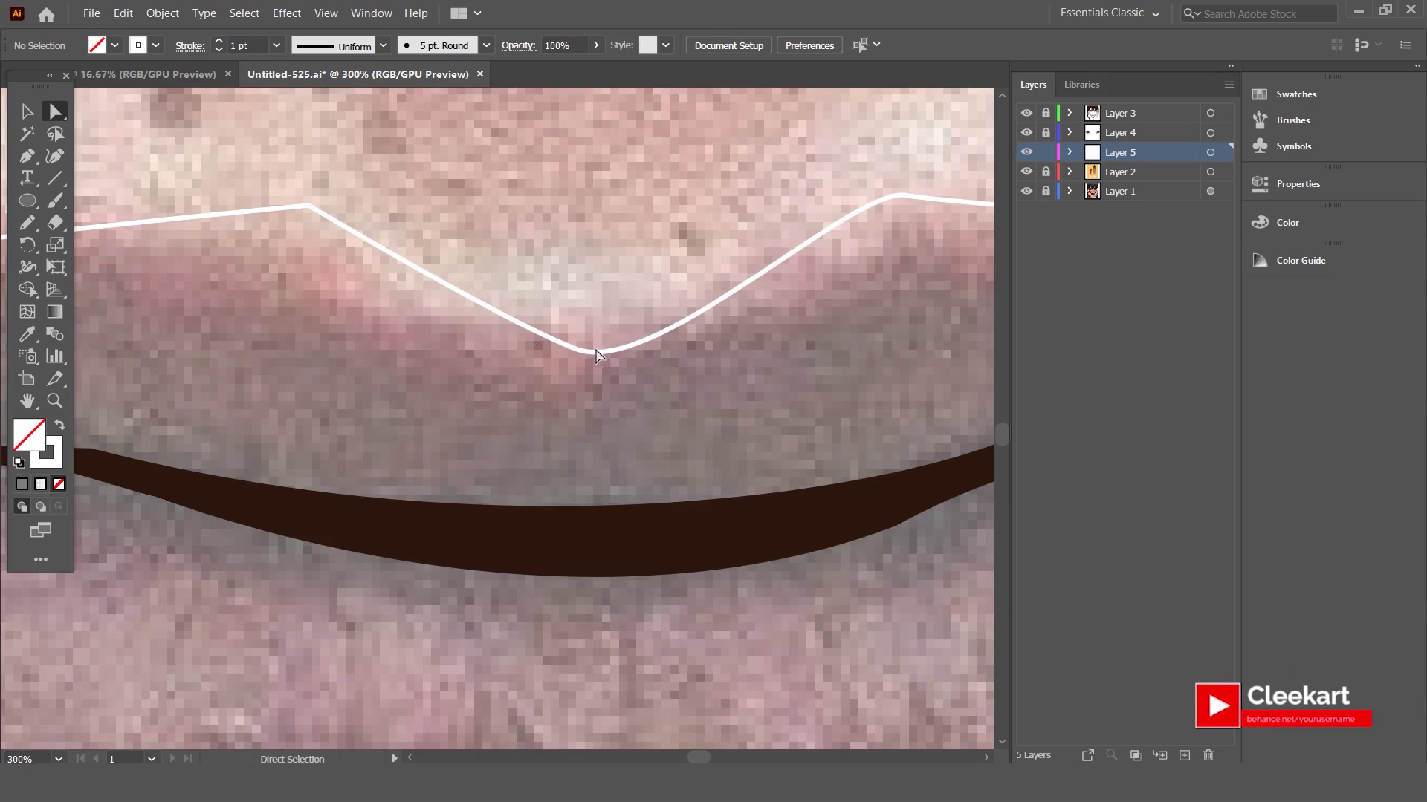
# - Raise the cupid's bow dip point to reshape its curve
pyautogui.click(595, 351)
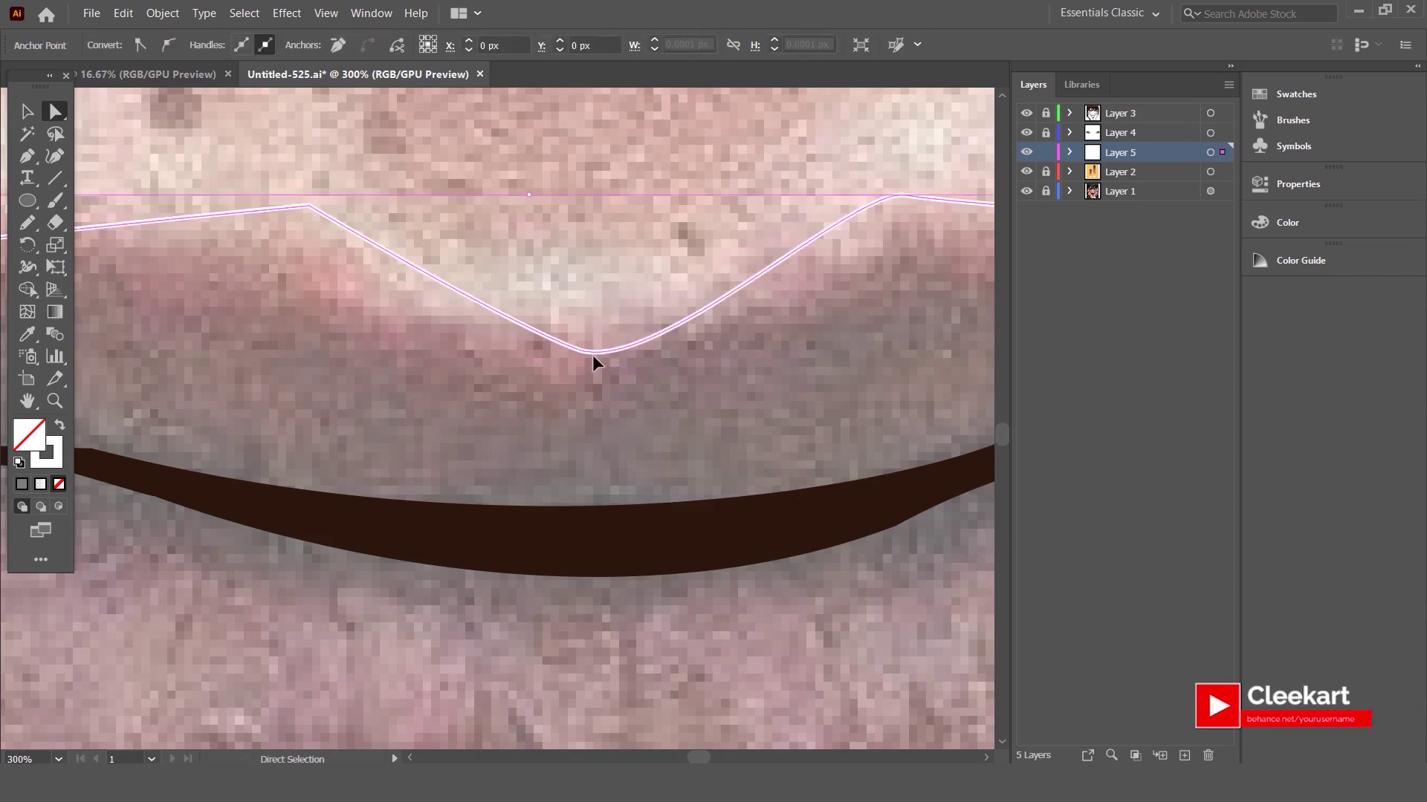
pyautogui.click(586, 350)
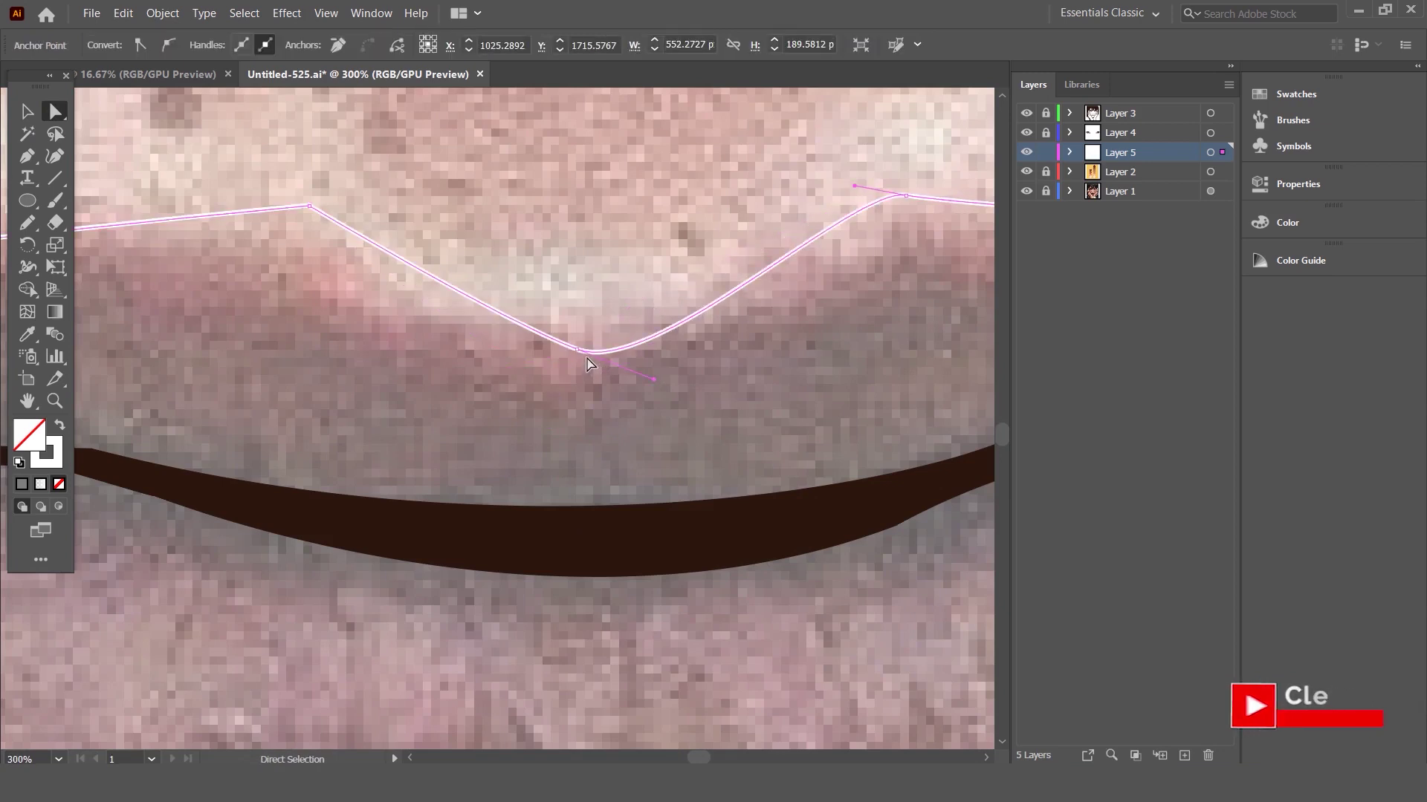
pyautogui.scroll(2, 587, 366)
pyautogui.scroll(1, 581, 367)
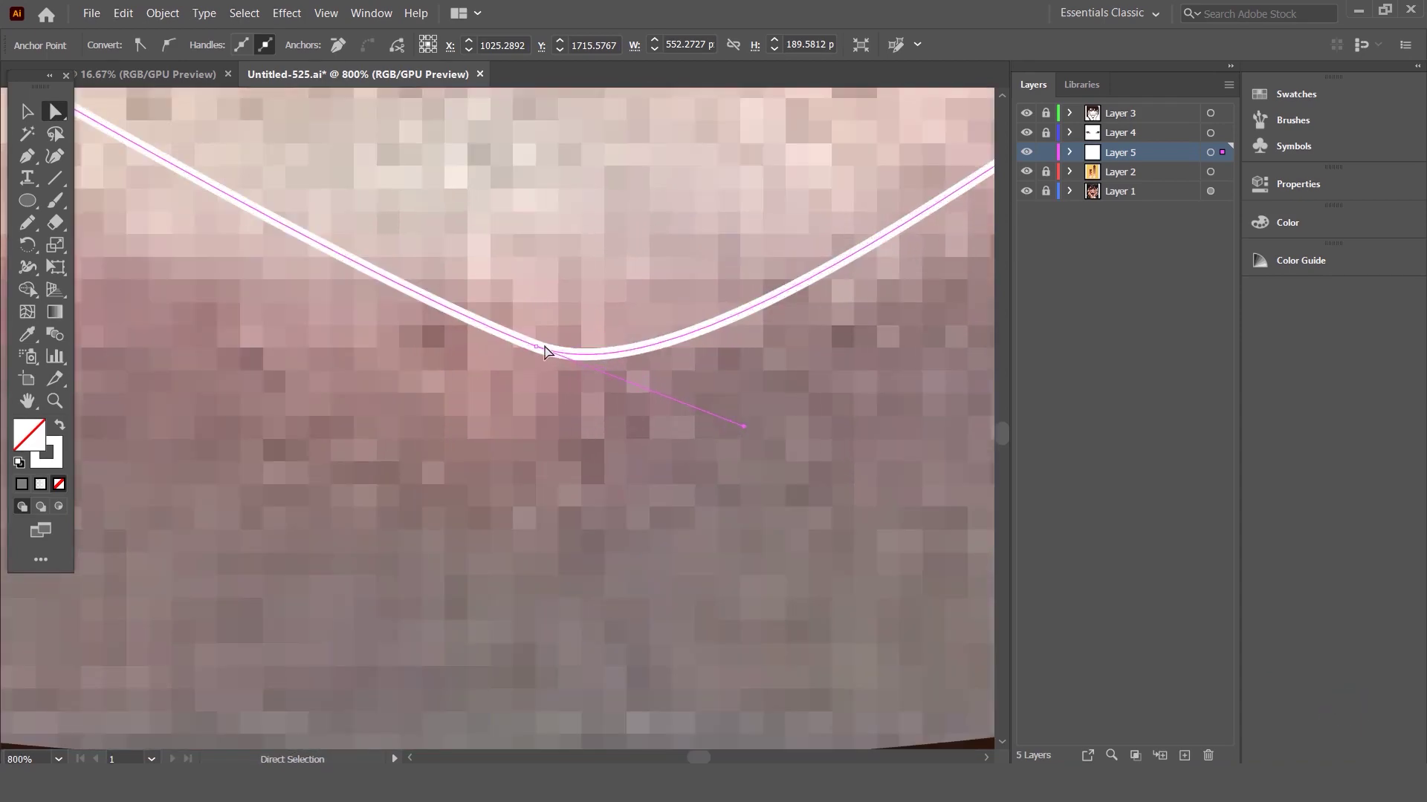
pyautogui.moveTo(537, 351); pyautogui.dragTo(511, 319)
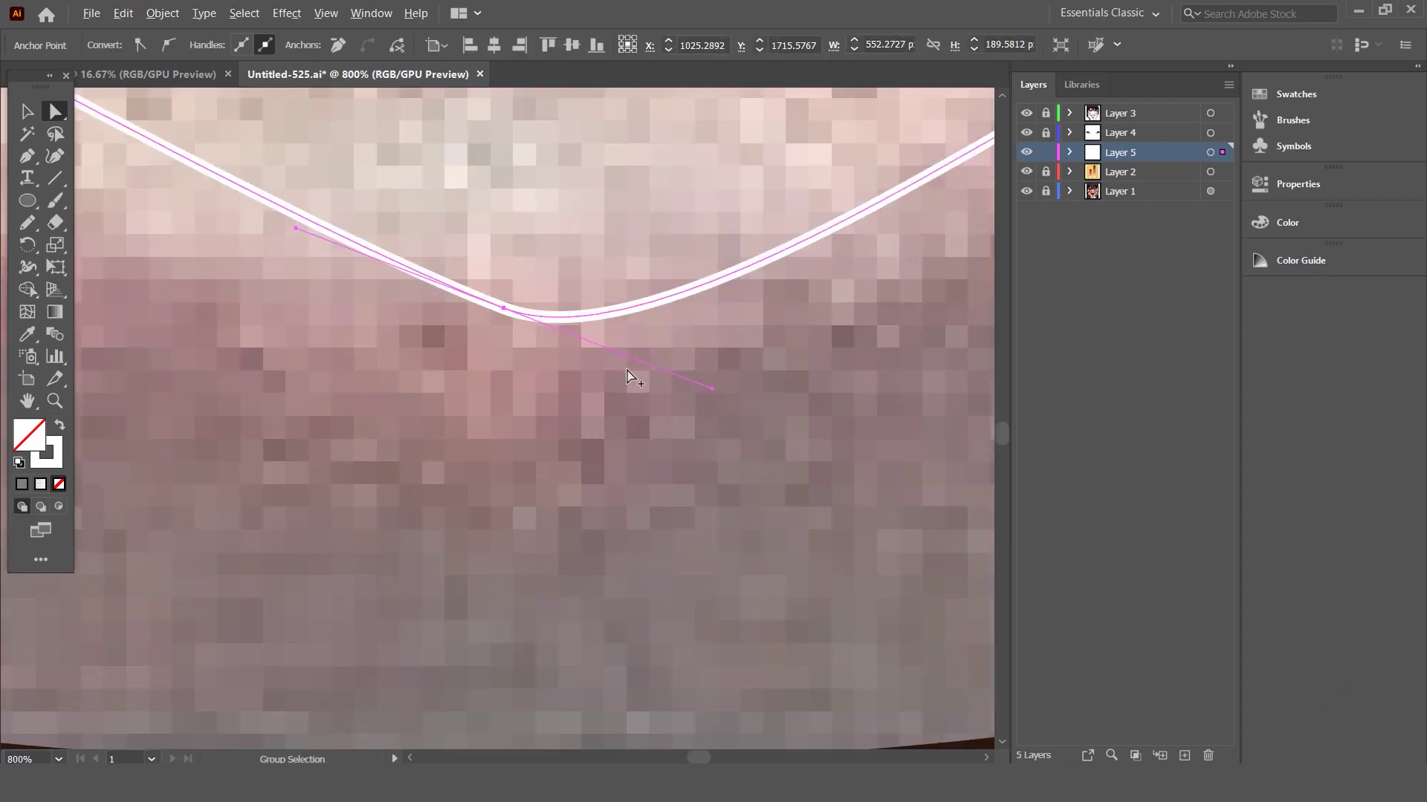
pyautogui.scroll(-2, 617, 371)
pyautogui.click(654, 245)
pyautogui.scroll(-3, 674, 266)
# - Reshape the lower-lip curve with even handles to follow the photo
pyautogui.click(699, 434)
pyautogui.scroll(2, 701, 439)
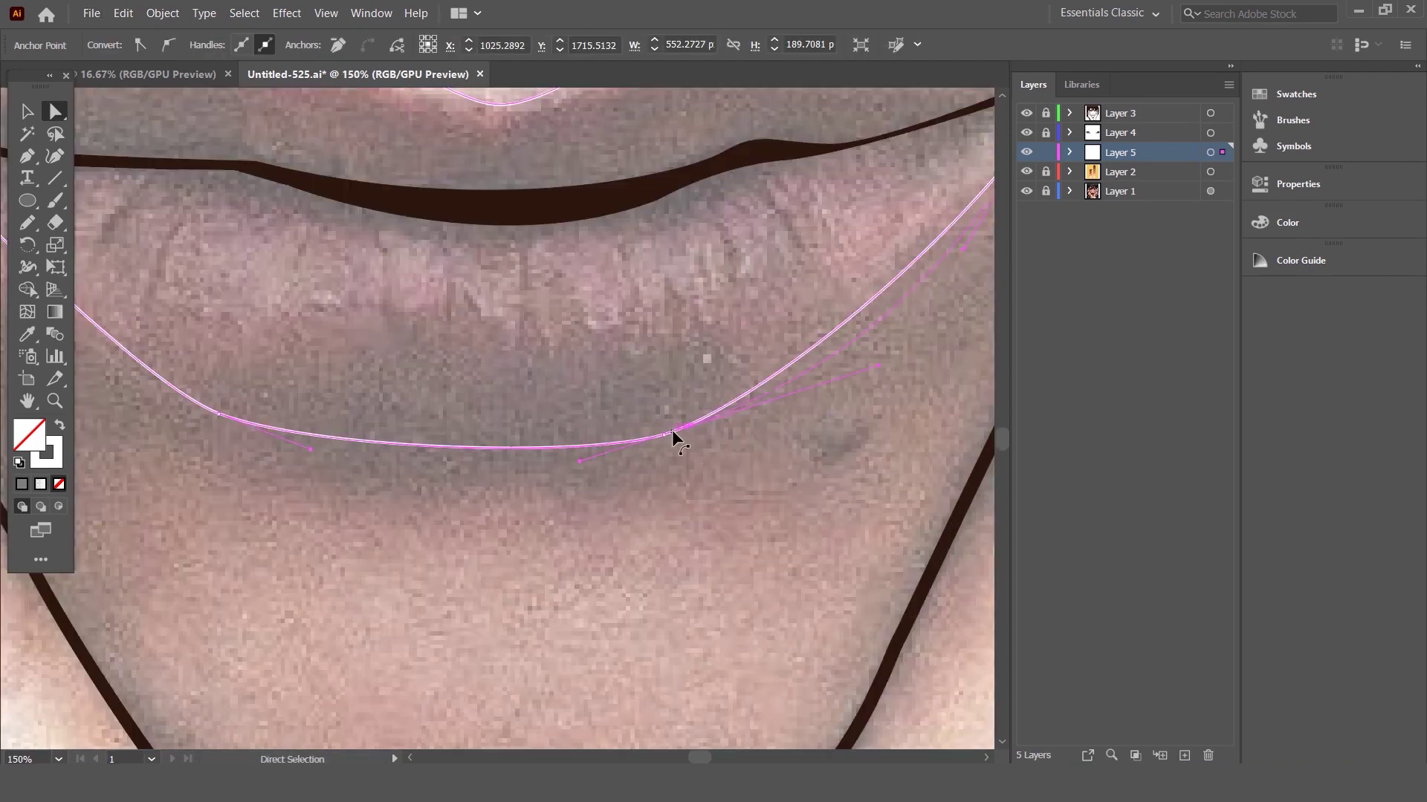
pyautogui.click(672, 427)
pyautogui.moveTo(750, 413); pyautogui.dragTo(760, 417)
pyautogui.scroll(-1, 760, 416)
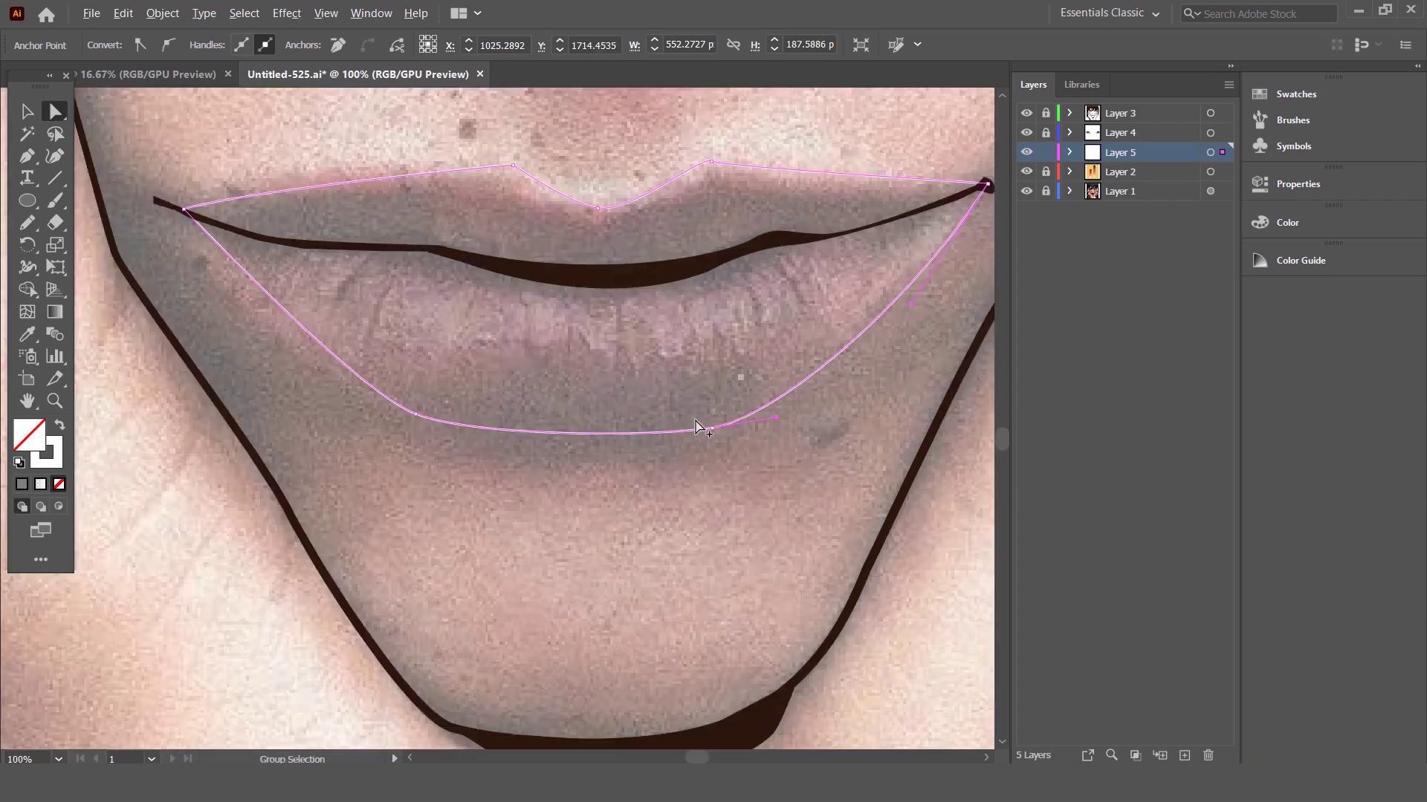
pyautogui.scroll(2, 390, 420)
pyautogui.moveTo(442, 412)
pyautogui.mouseDown()
pyautogui.moveTo(574, 453)
pyautogui.moveTo(547, 462)
pyautogui.mouseUp()
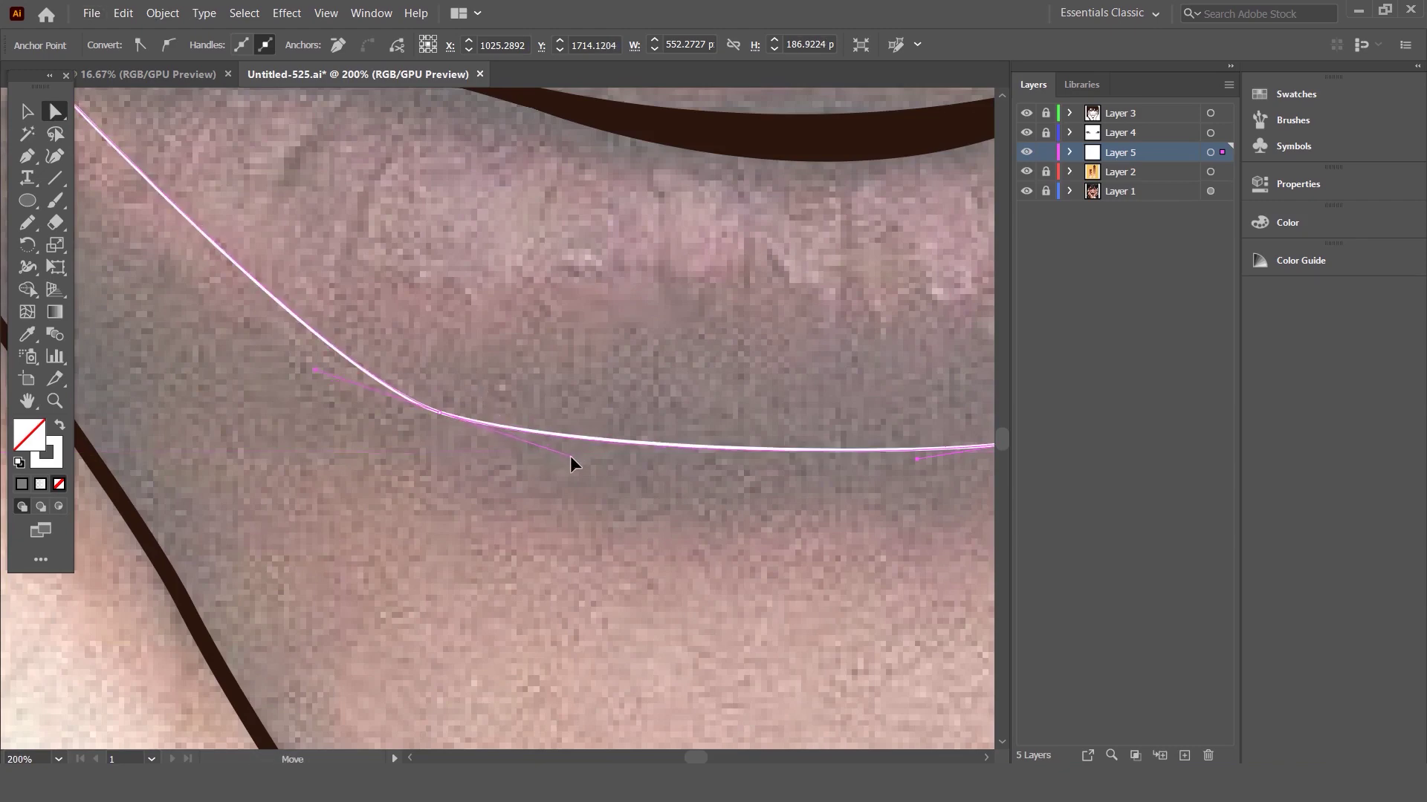
pyautogui.scroll(-1, 461, 429)
pyautogui.click(505, 375)
# - Move the left lip corner up-left and shift an upper-lip point left to match the photo
pyautogui.scroll(-2, 505, 376)
pyautogui.scroll(-1, 630, 379)
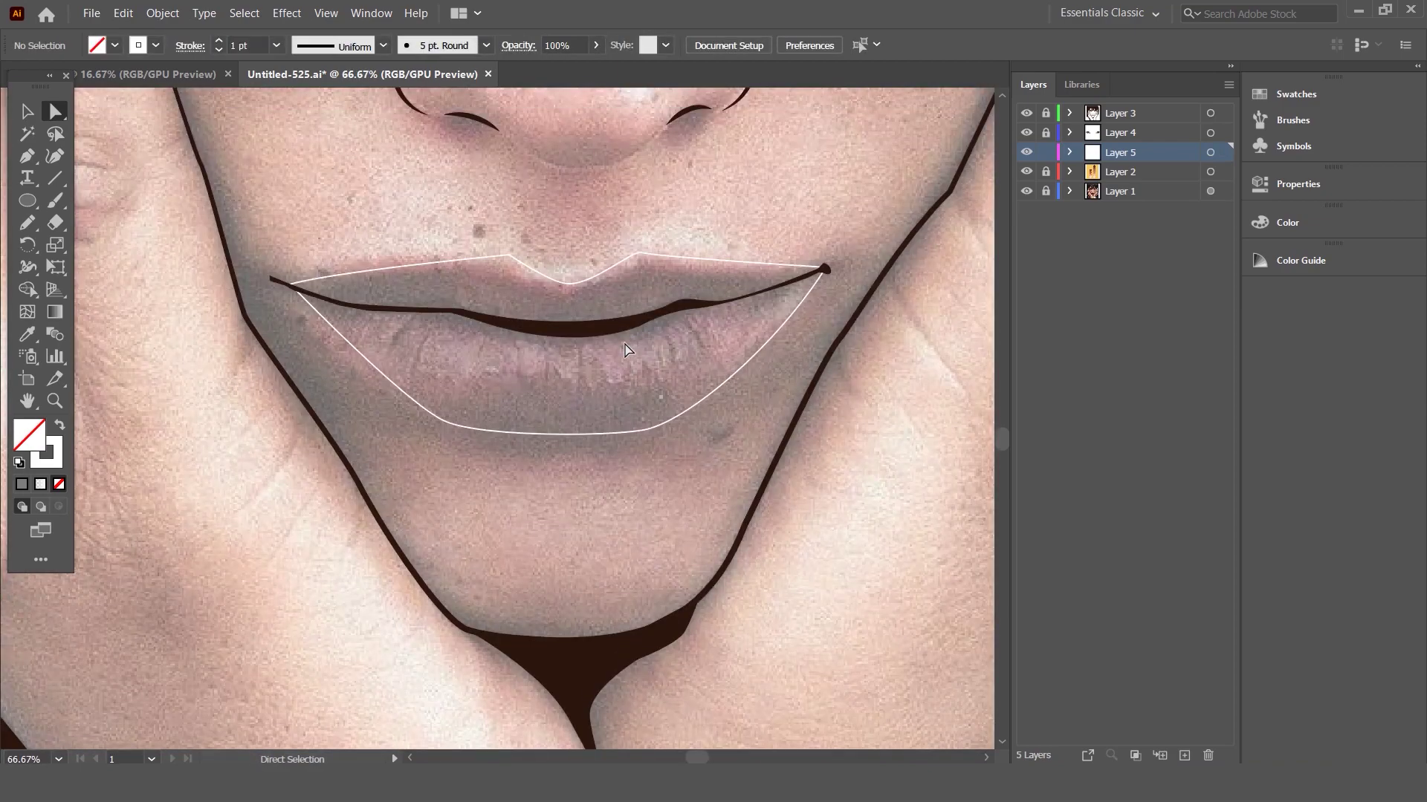
pyautogui.scroll(-1, 564, 375)
pyautogui.scroll(1, 521, 373)
pyautogui.scroll(2, 491, 371)
pyautogui.scroll(1, 401, 343)
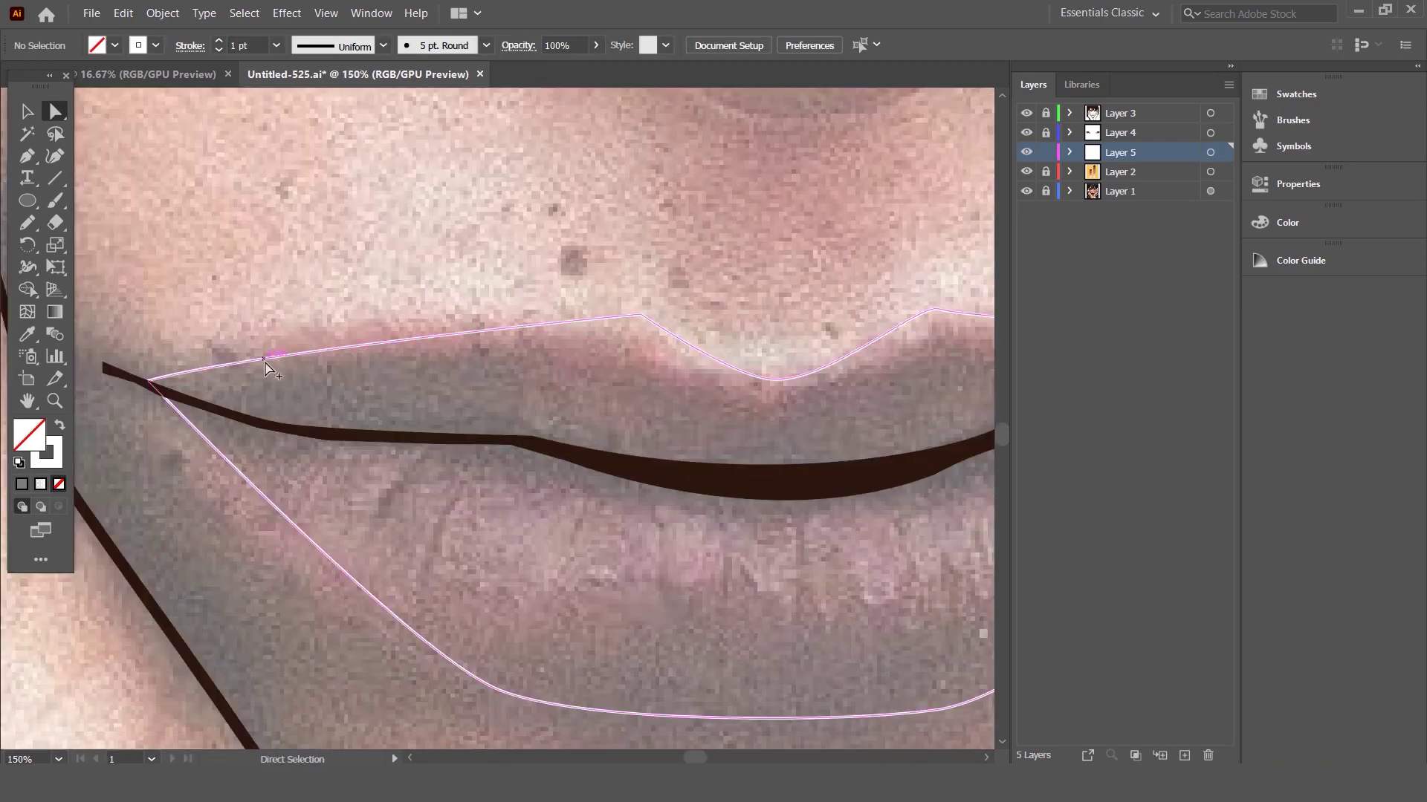
pyautogui.click(153, 383)
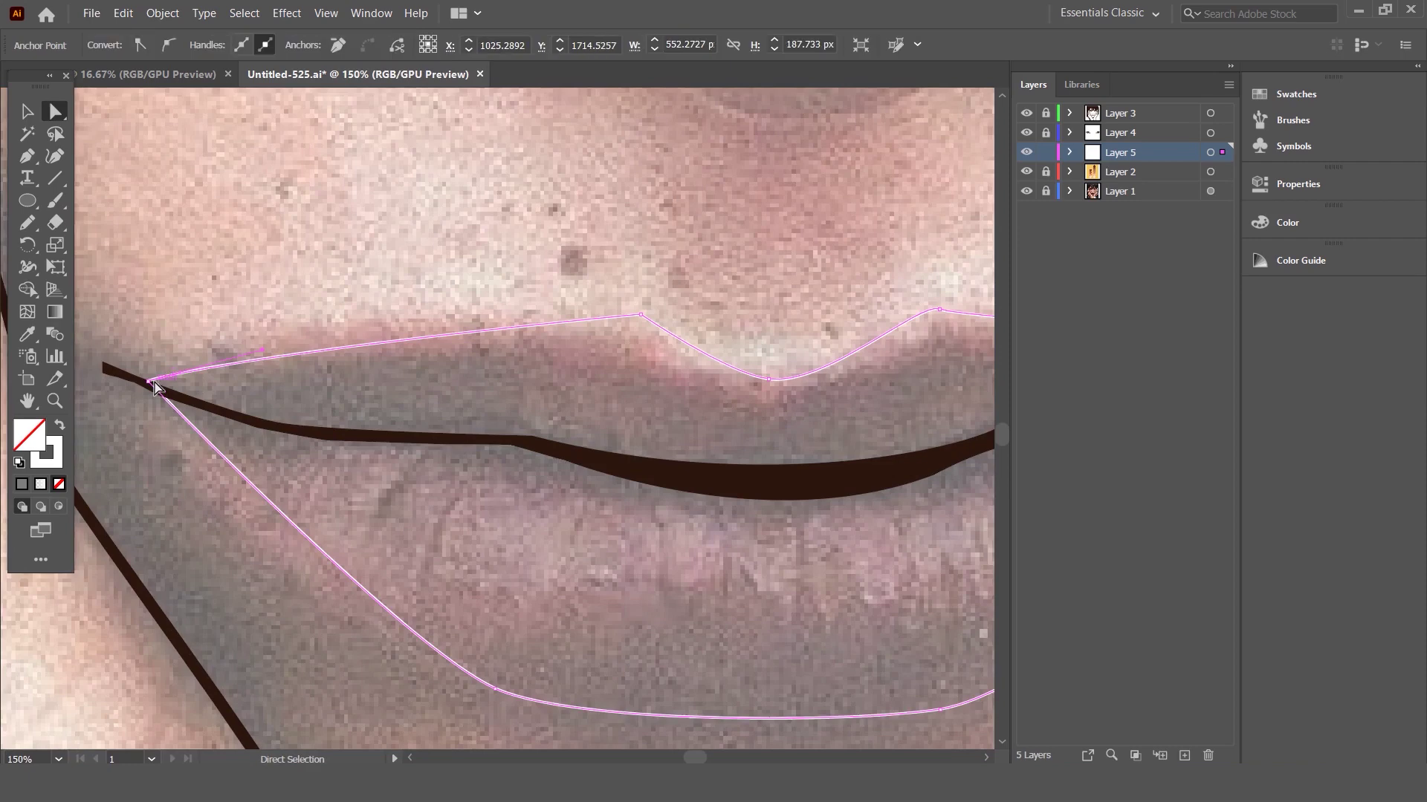
pyautogui.moveTo(151, 387); pyautogui.dragTo(128, 372)
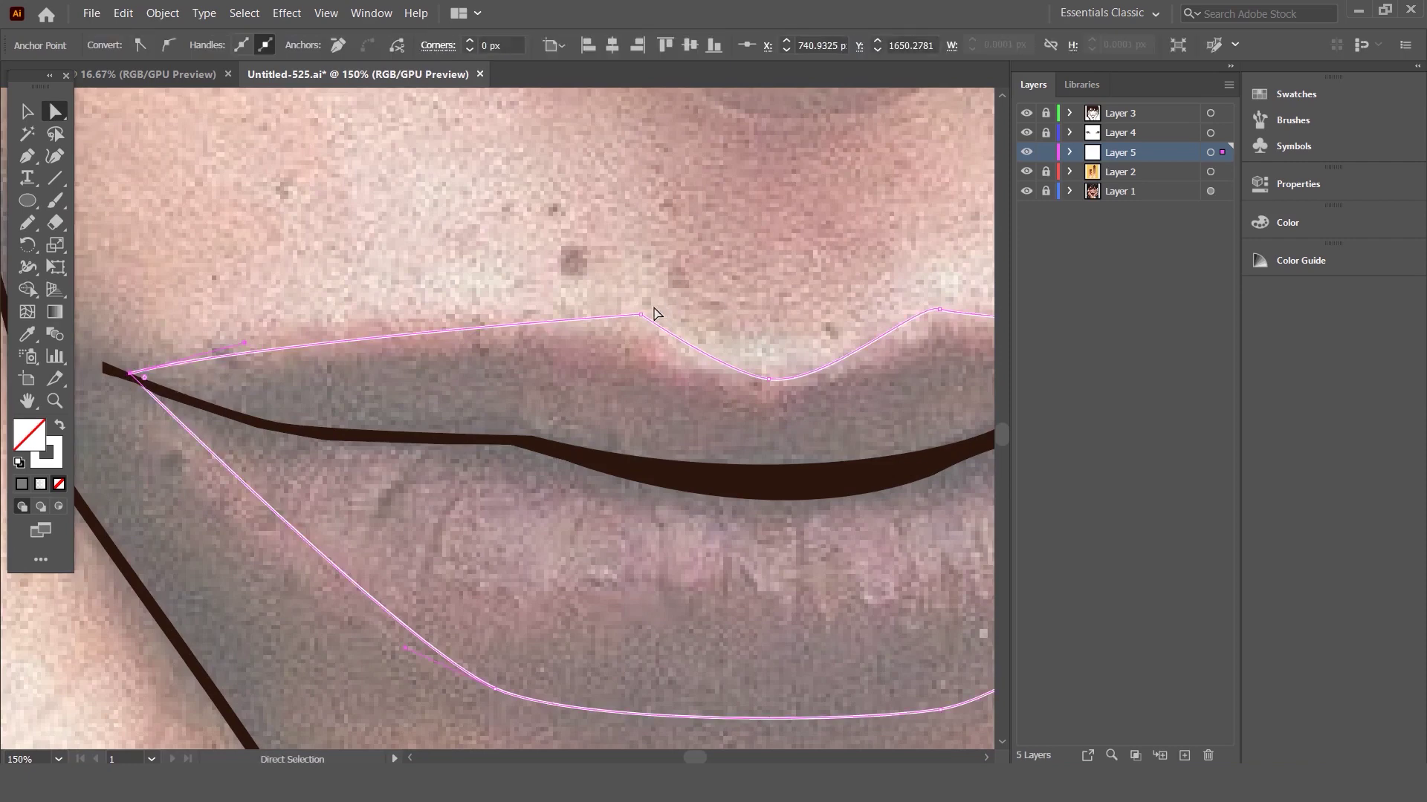
pyautogui.moveTo(640, 316); pyautogui.dragTo(610, 312)
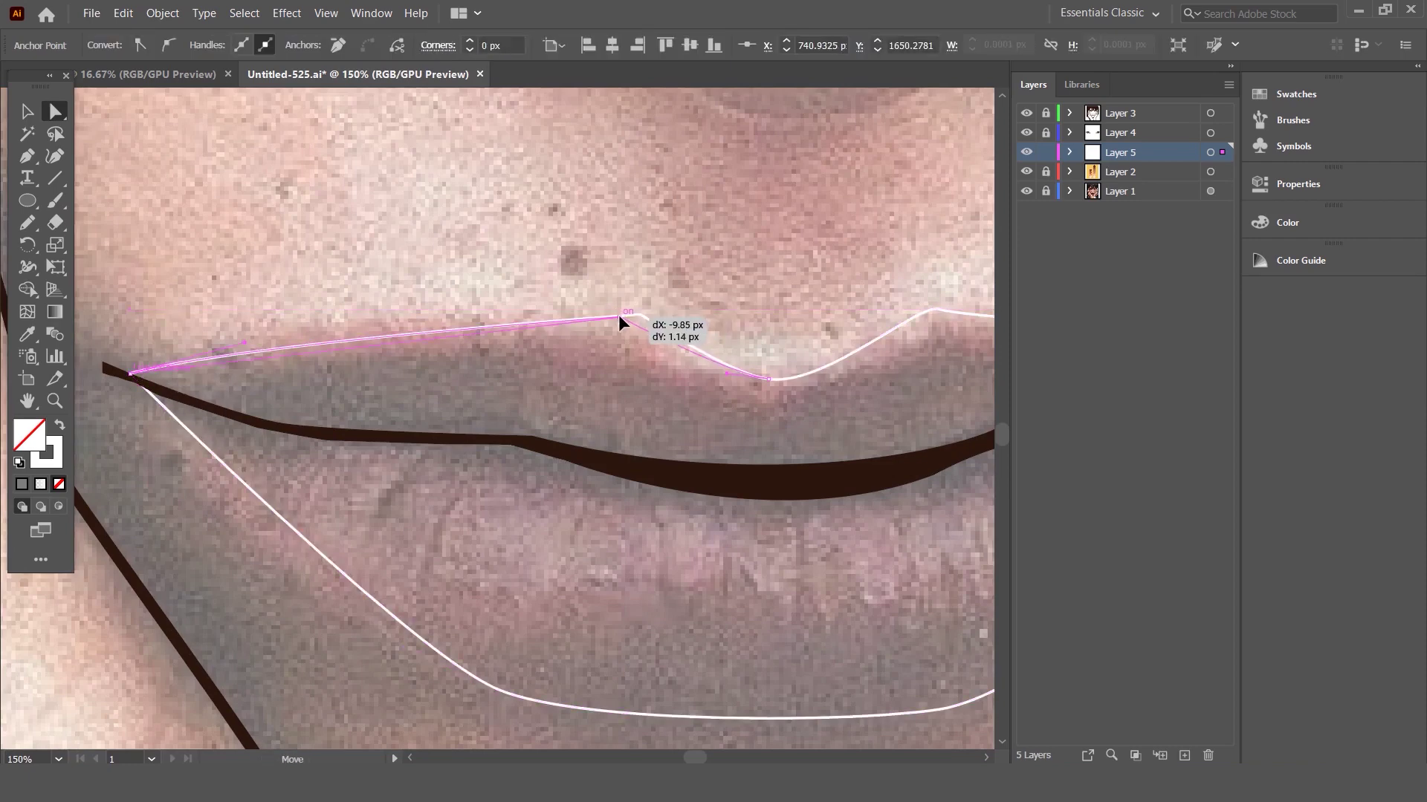
pyautogui.hotkey('ctrl', '1')
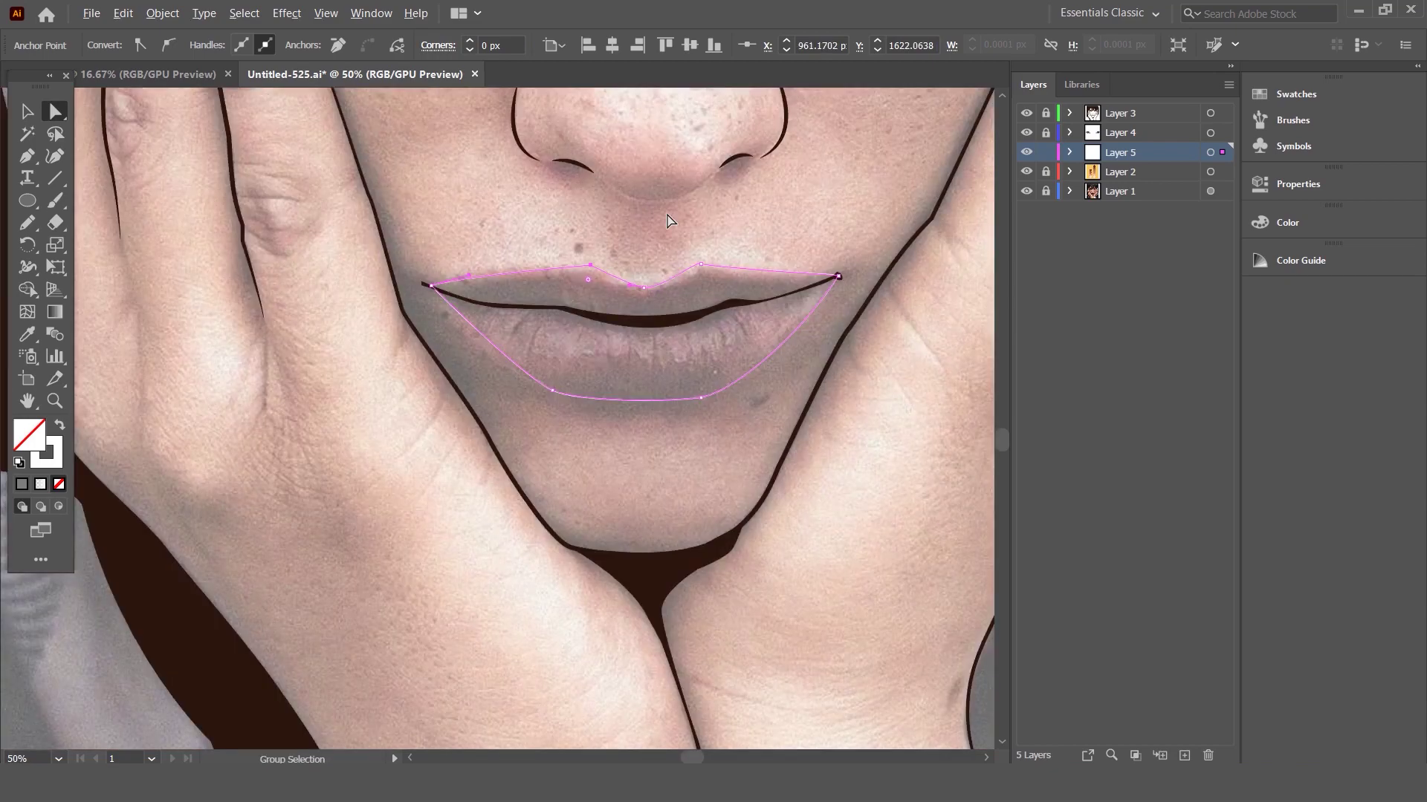
pyautogui.click(684, 307)
pyautogui.scroll(3, 689, 282)
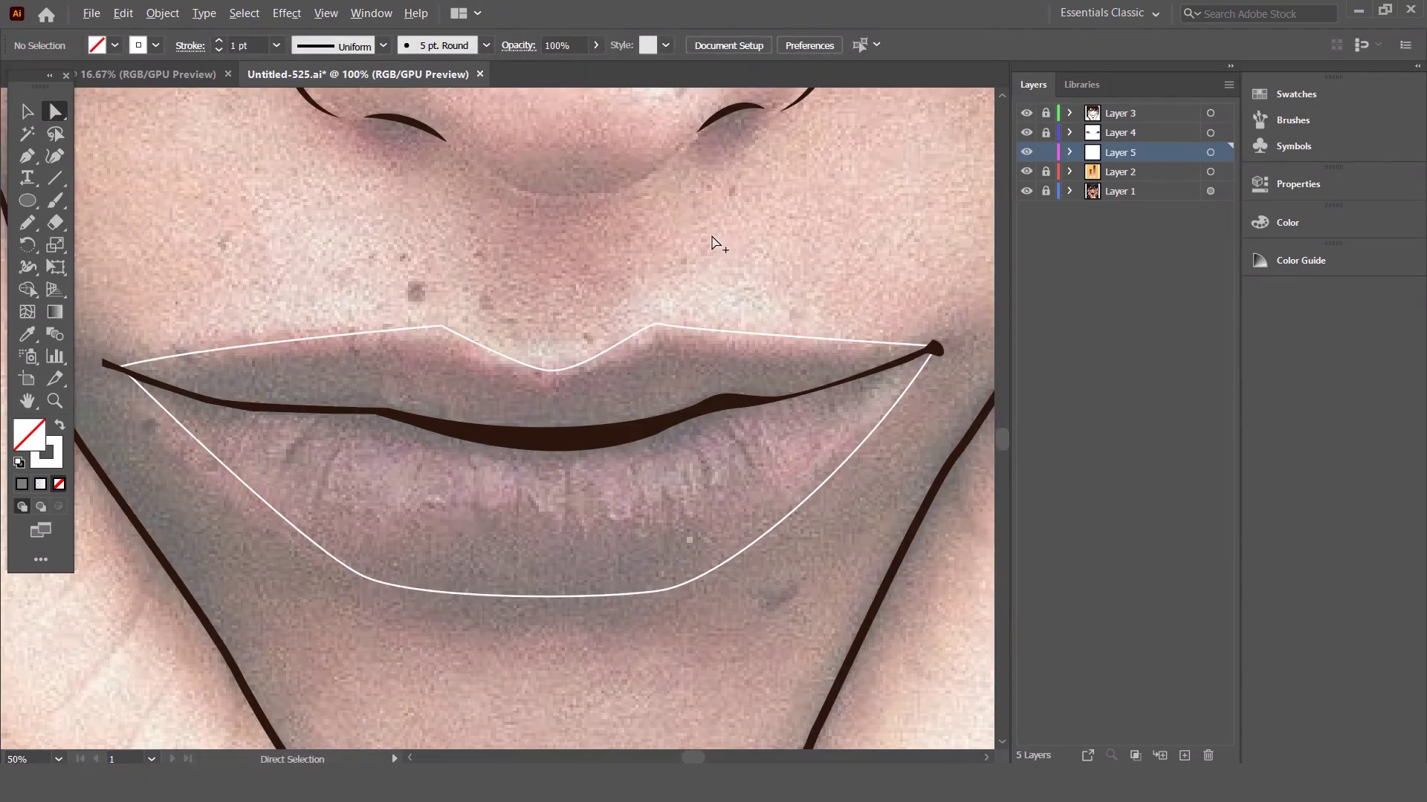
# - Start the shading path at the right mouth corner and trace the parting line leftward
pyautogui.press('p')
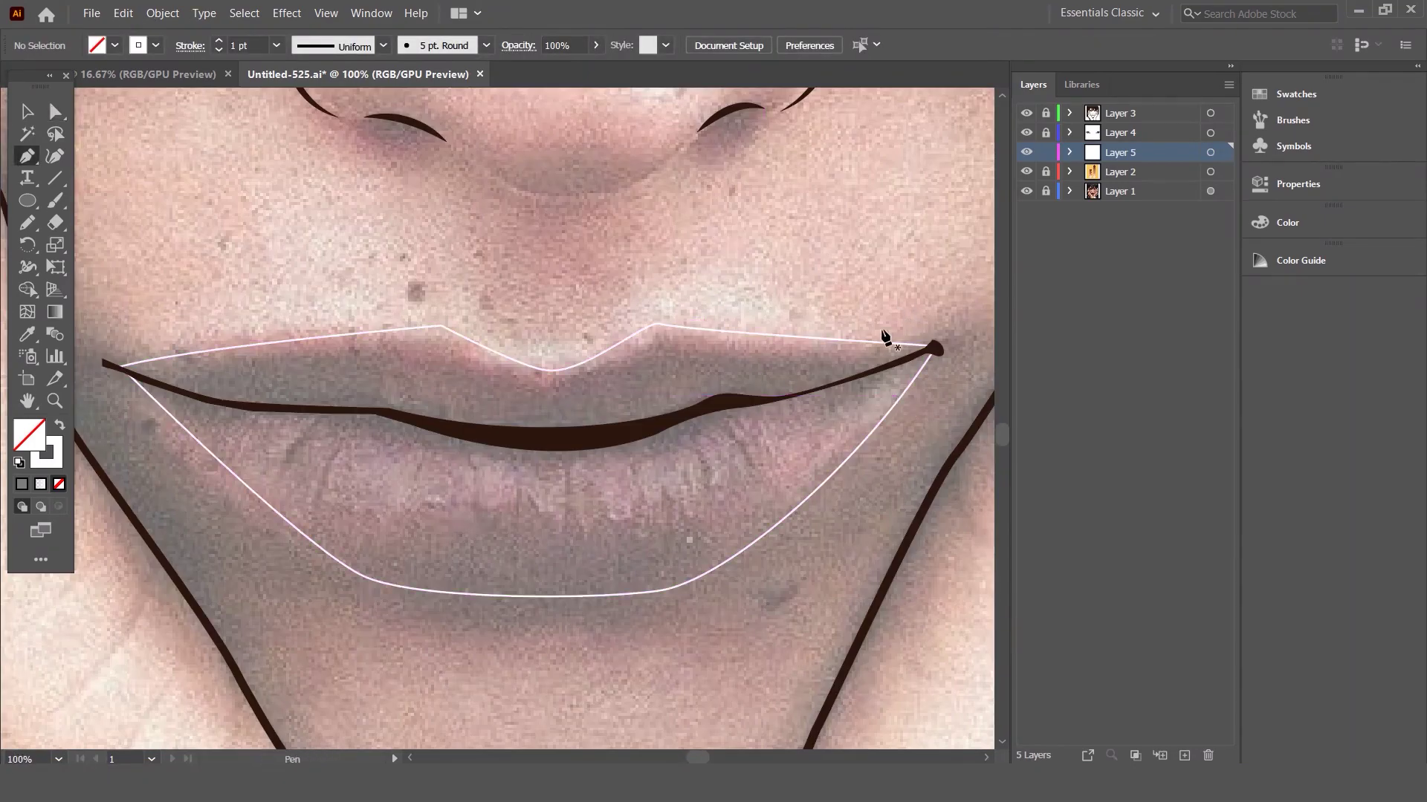
pyautogui.moveTo(920, 347); pyautogui.dragTo(874, 364)
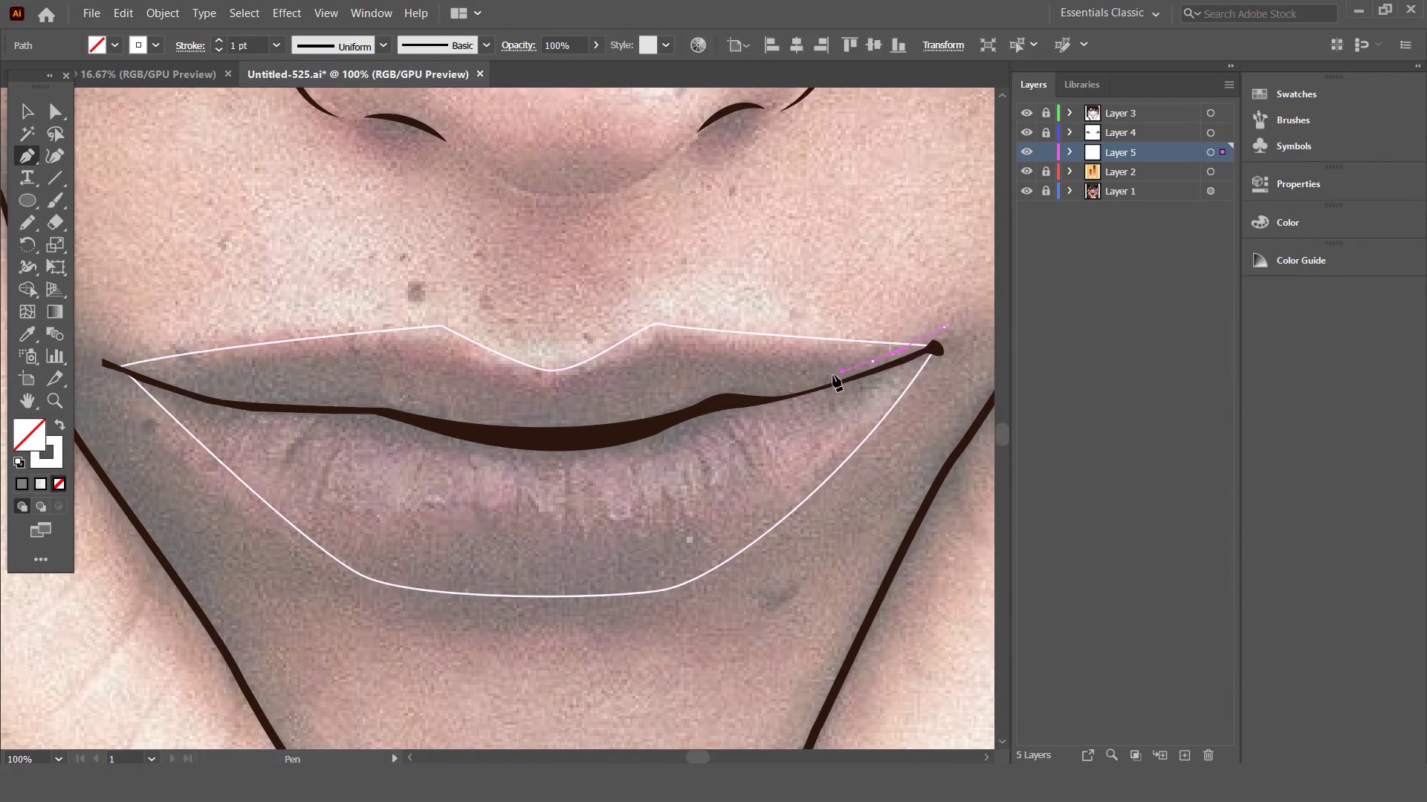
pyautogui.moveTo(788, 385); pyautogui.dragTo(745, 388)
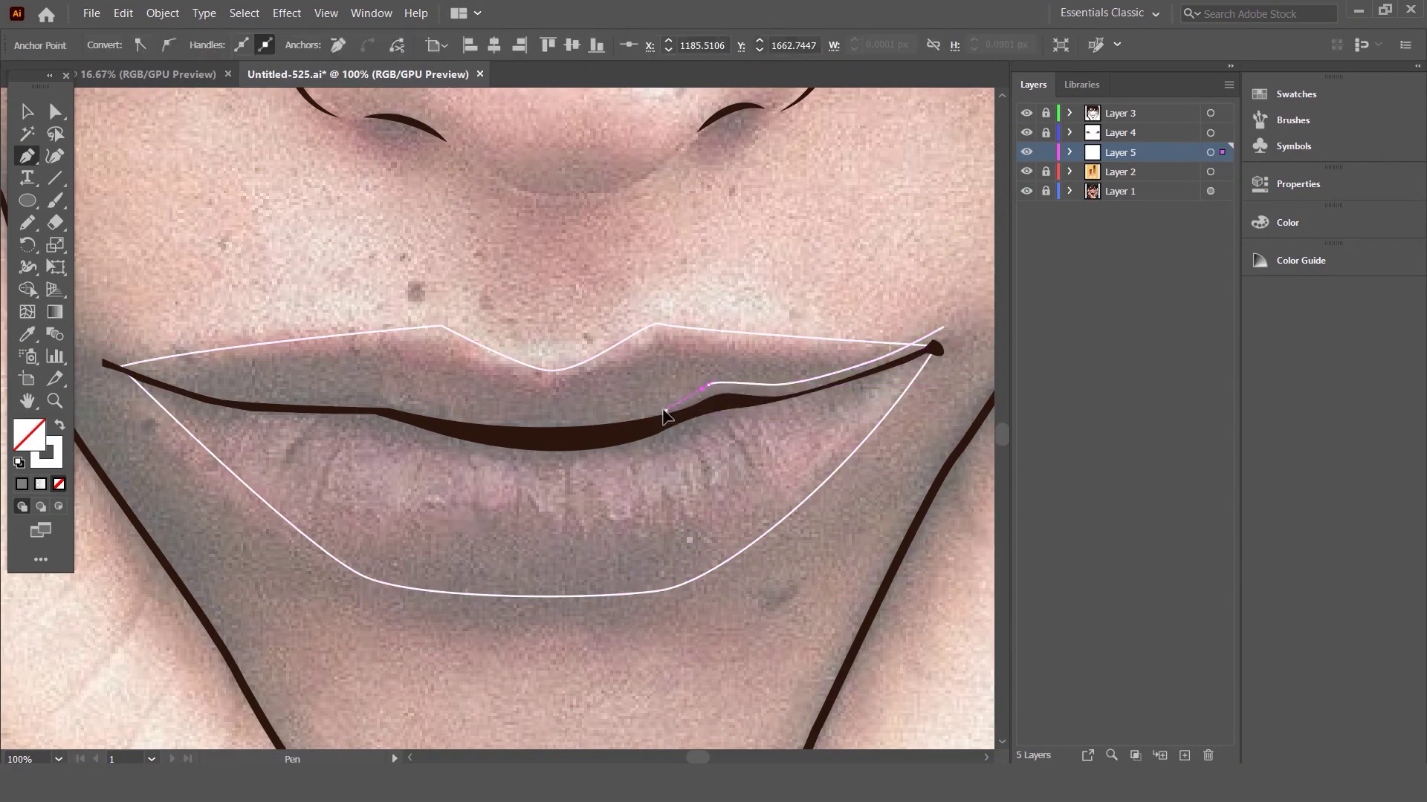
pyautogui.moveTo(600, 419); pyautogui.dragTo(310, 401)
pyautogui.click(205, 388)
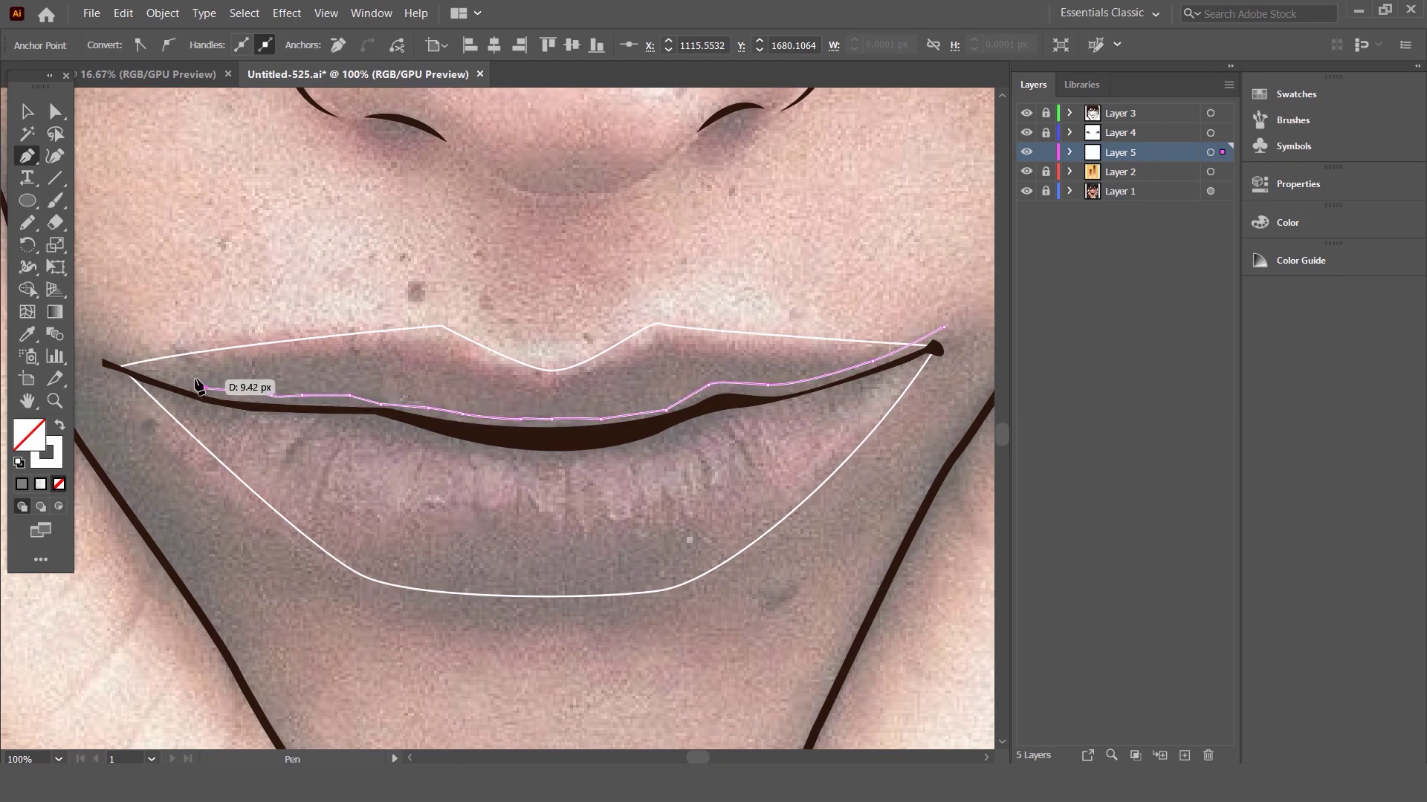
pyautogui.click(259, 355)
pyautogui.moveTo(342, 329); pyautogui.dragTo(178, 330)
# - Draw the left-corner wedge down beside the lower lip and back under the parting line
pyautogui.click(91, 354)
pyautogui.click(171, 485)
pyautogui.click(290, 573)
pyautogui.moveTo(364, 591); pyautogui.dragTo(176, 408)
pyautogui.click(176, 401)
pyautogui.click(364, 422)
pyautogui.moveTo(474, 456); pyautogui.dragTo(524, 465)
# - Continue the shading path right along the lower lip into the right mouth corner
pyautogui.click(620, 460)
pyautogui.click(691, 430)
pyautogui.moveTo(747, 411); pyautogui.dragTo(877, 387)
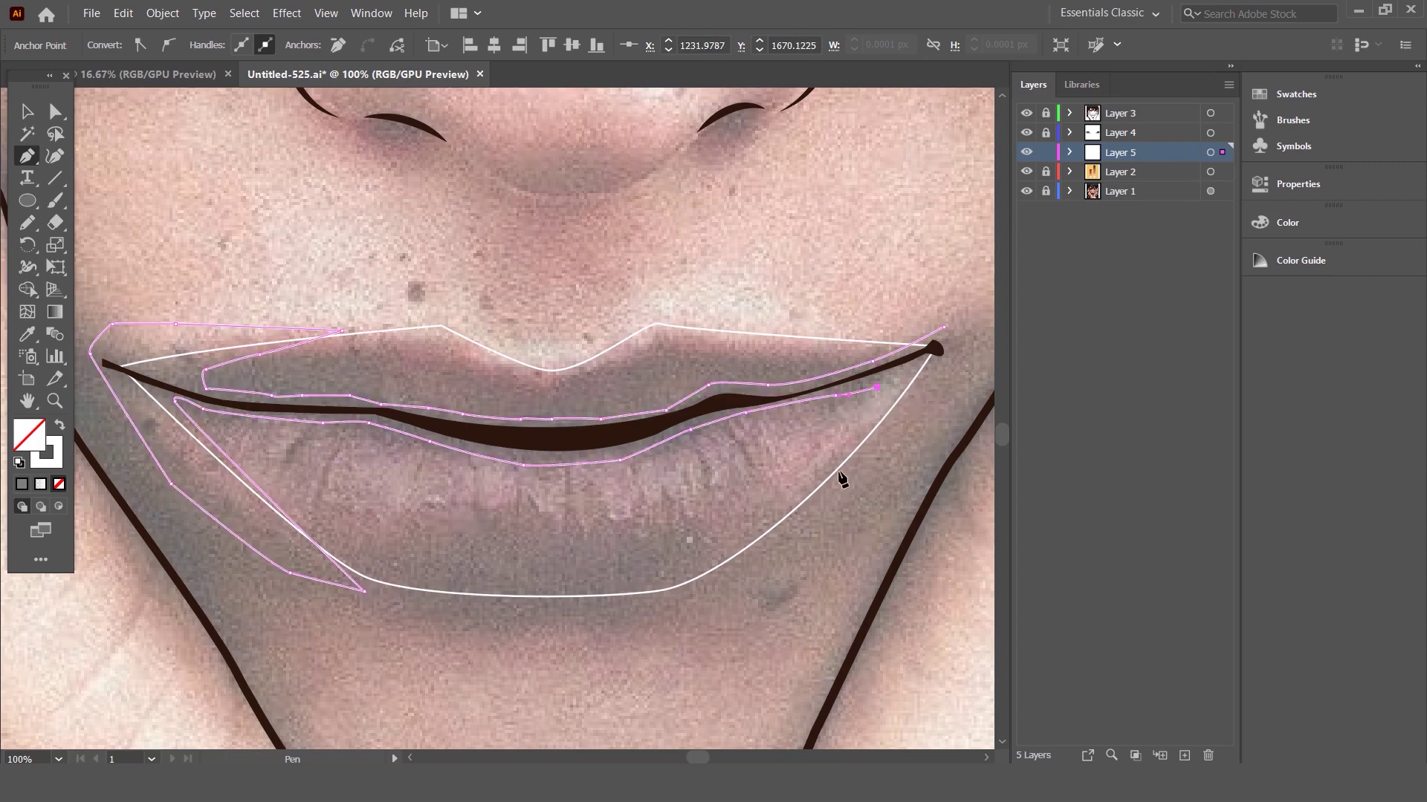
pyautogui.moveTo(842, 479); pyautogui.dragTo(644, 464)
pyautogui.moveTo(812, 399); pyautogui.dragTo(788, 414)
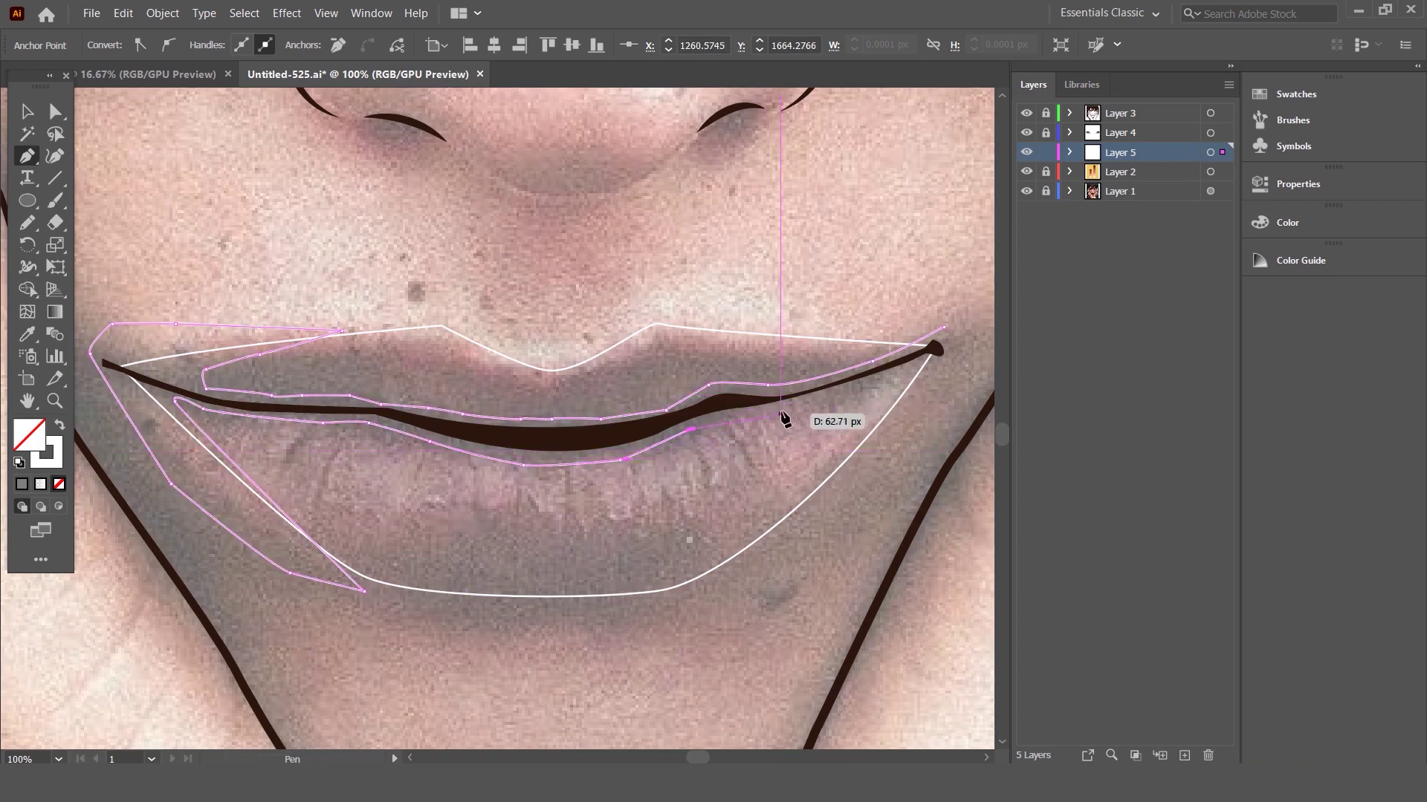
pyautogui.click(860, 386)
pyautogui.moveTo(910, 360); pyautogui.dragTo(722, 591)
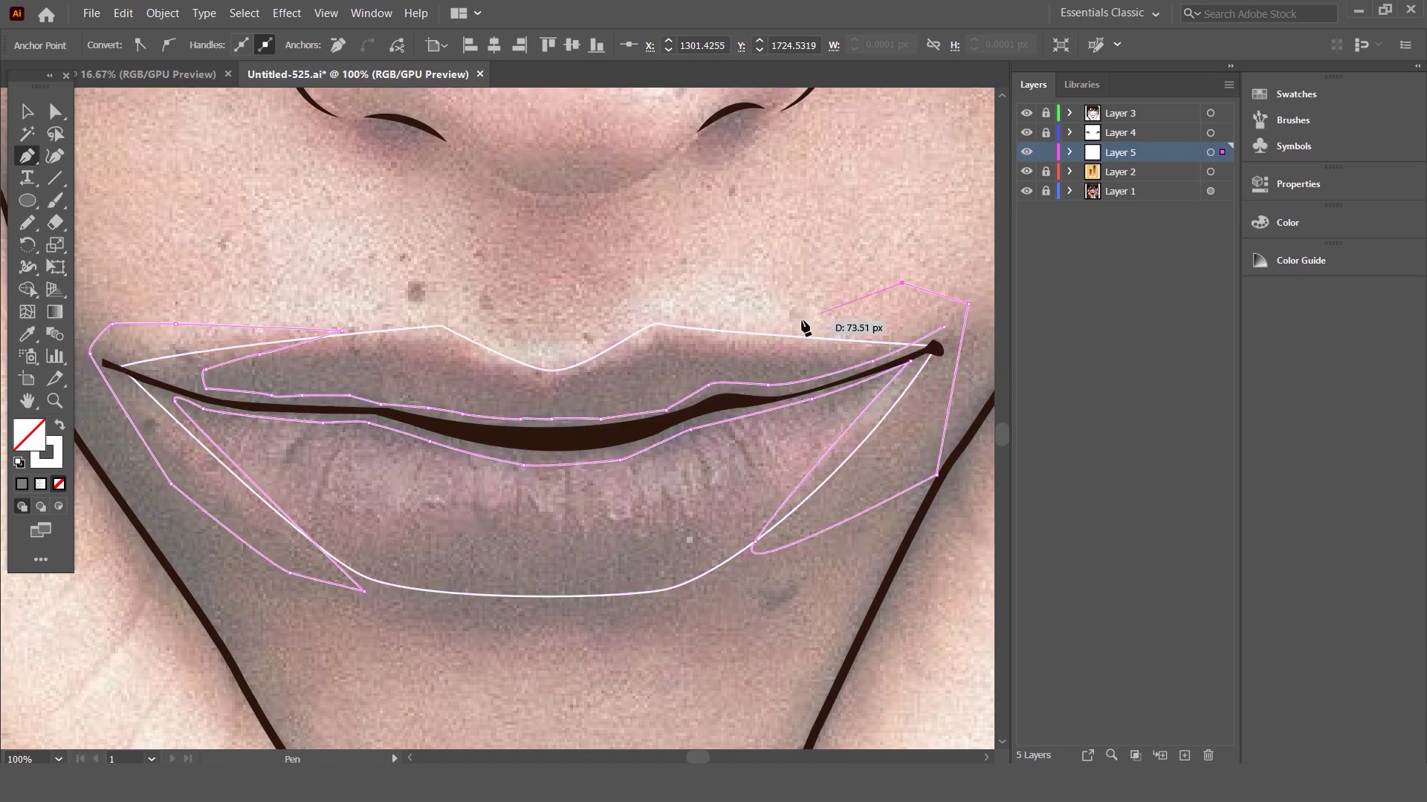
# - Add the right-corner wedge, undo stray points, and close the shading shape
pyautogui.click(777, 318)
pyautogui.click(877, 350)
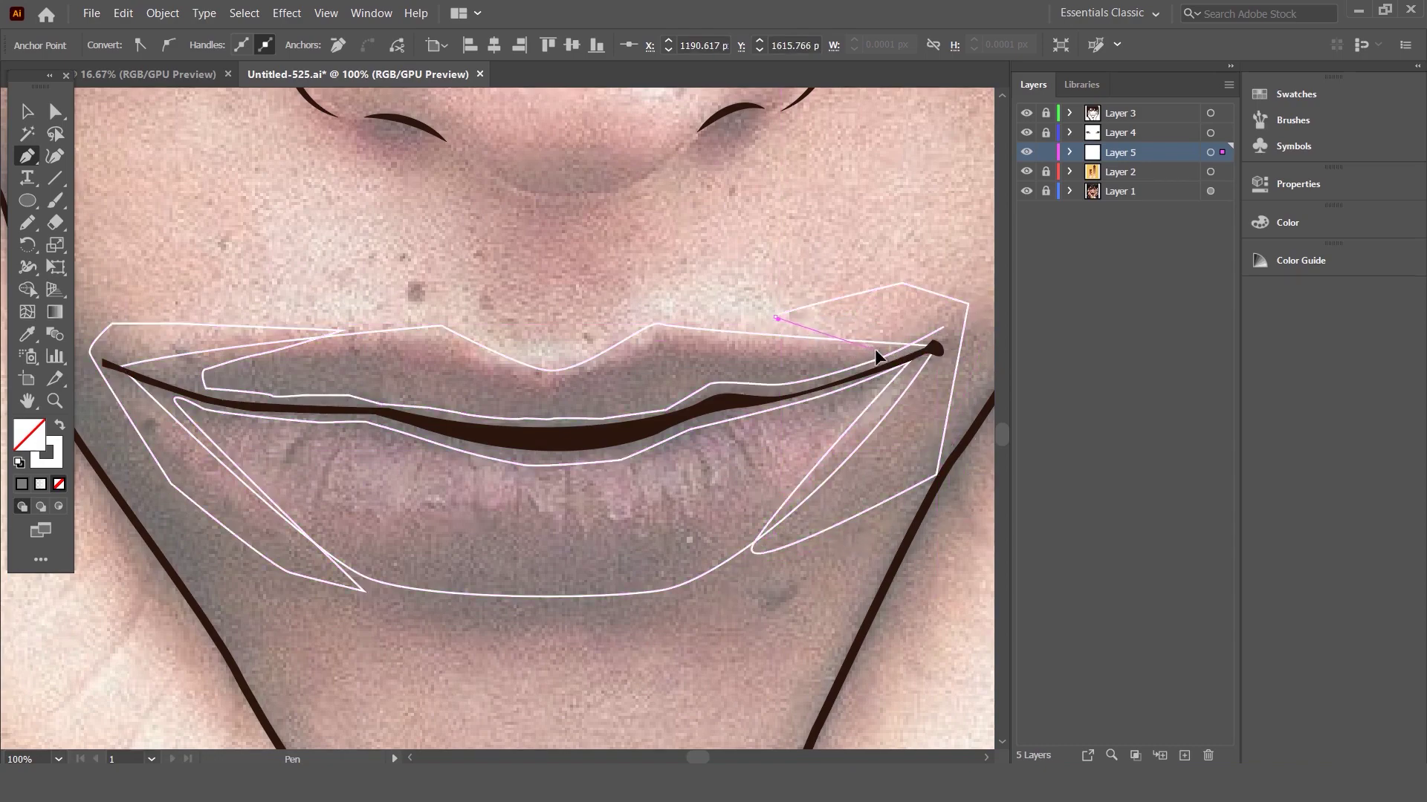
pyautogui.hotkey('ctrl', 'z')
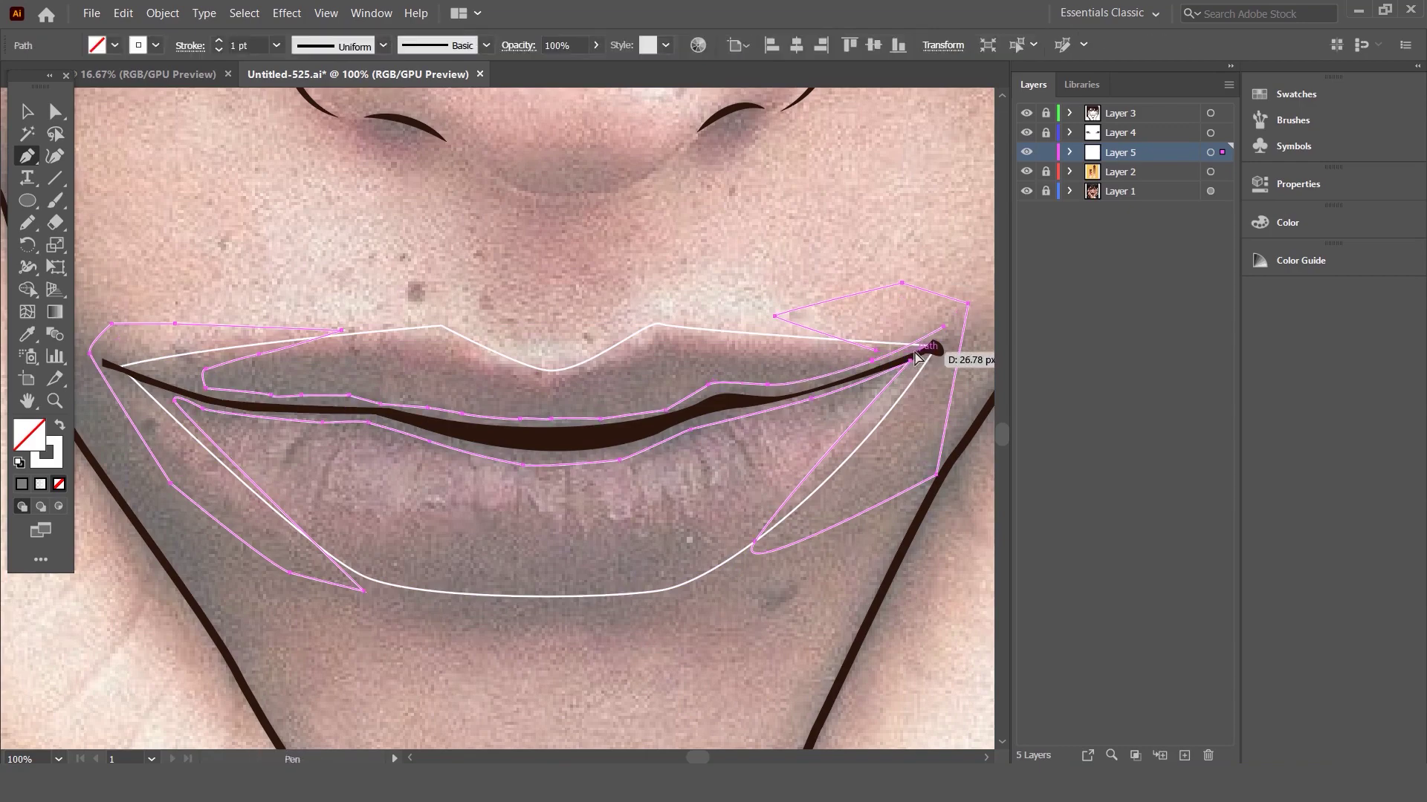
pyautogui.scroll(3, 910, 370)
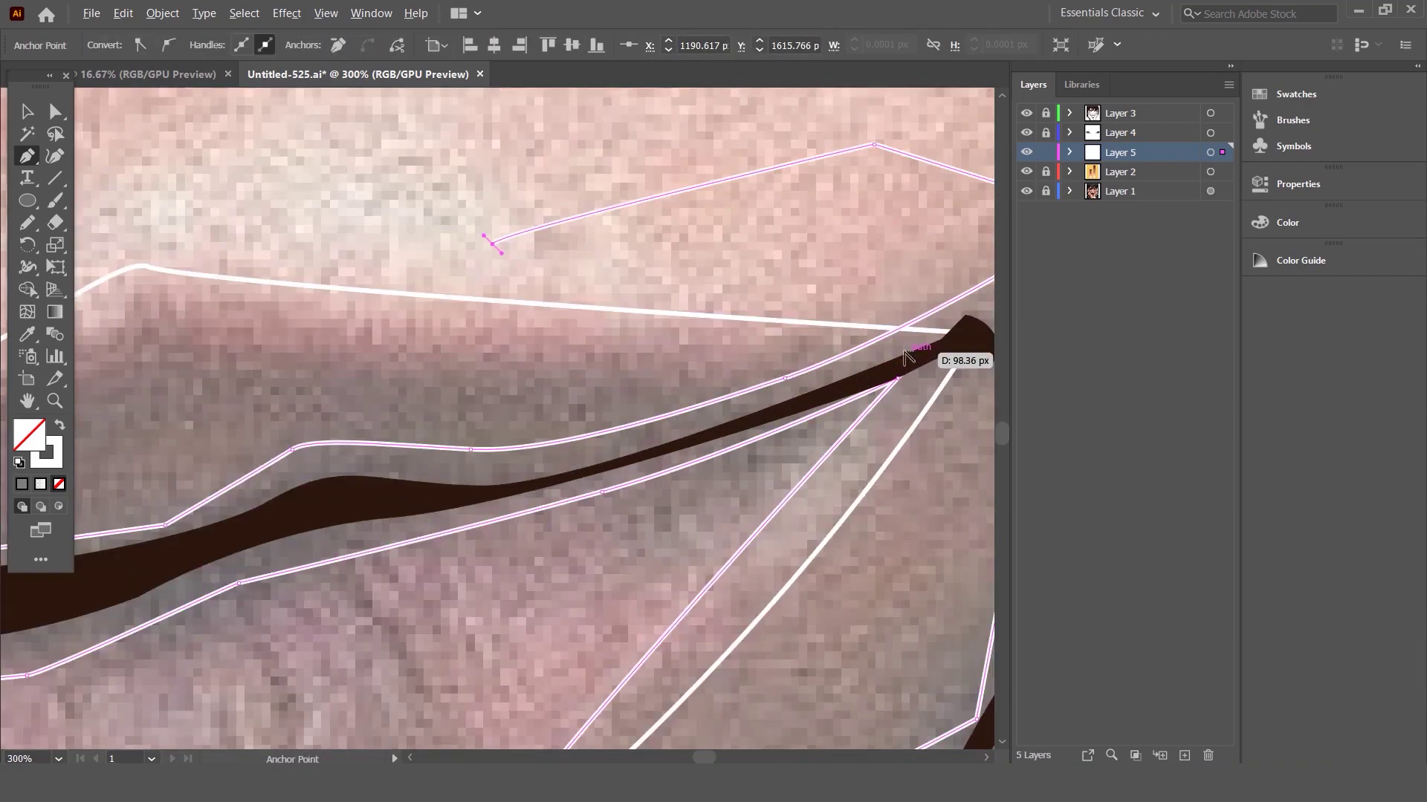
pyautogui.click(786, 377)
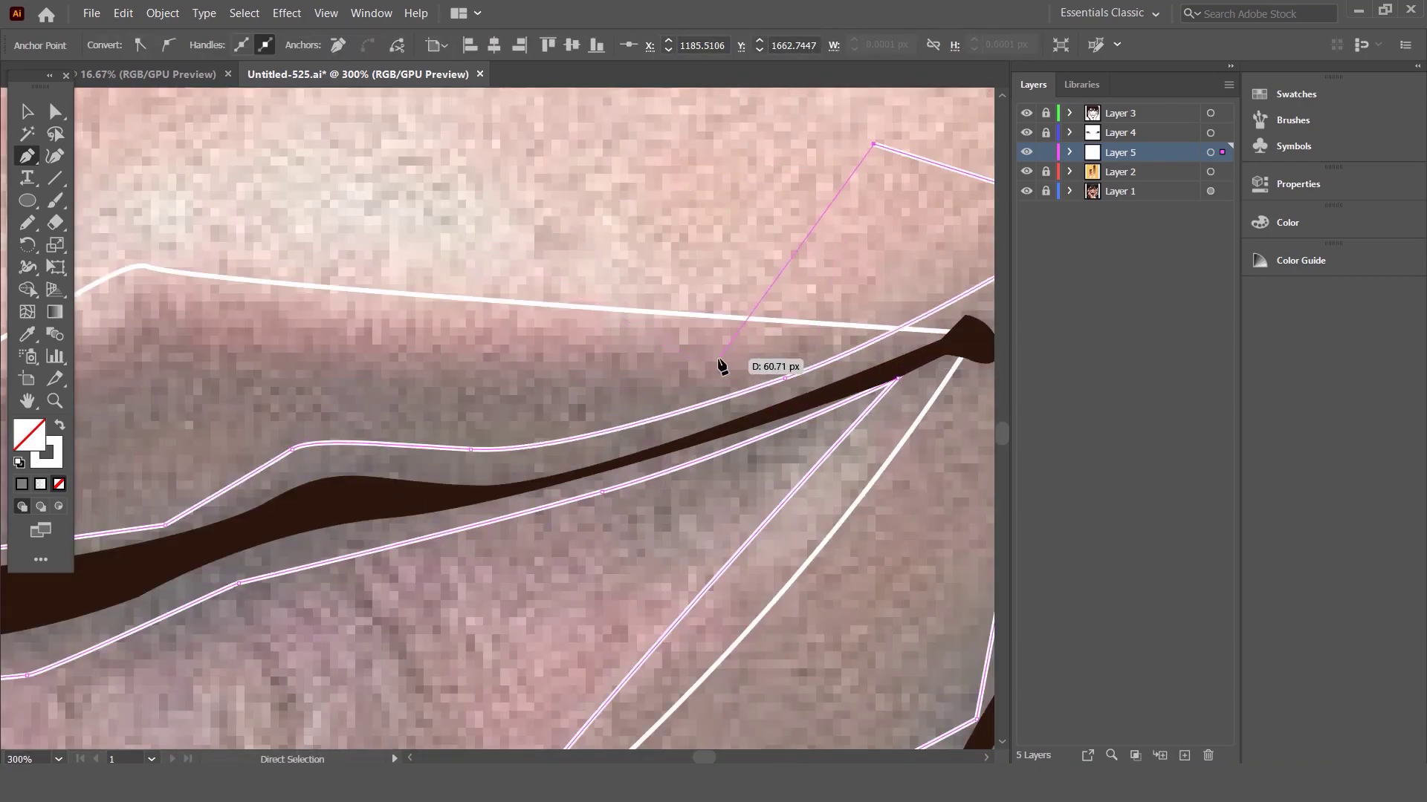
pyautogui.scroll(-1, 728, 364)
pyautogui.hotkey('ctrl', 'z')
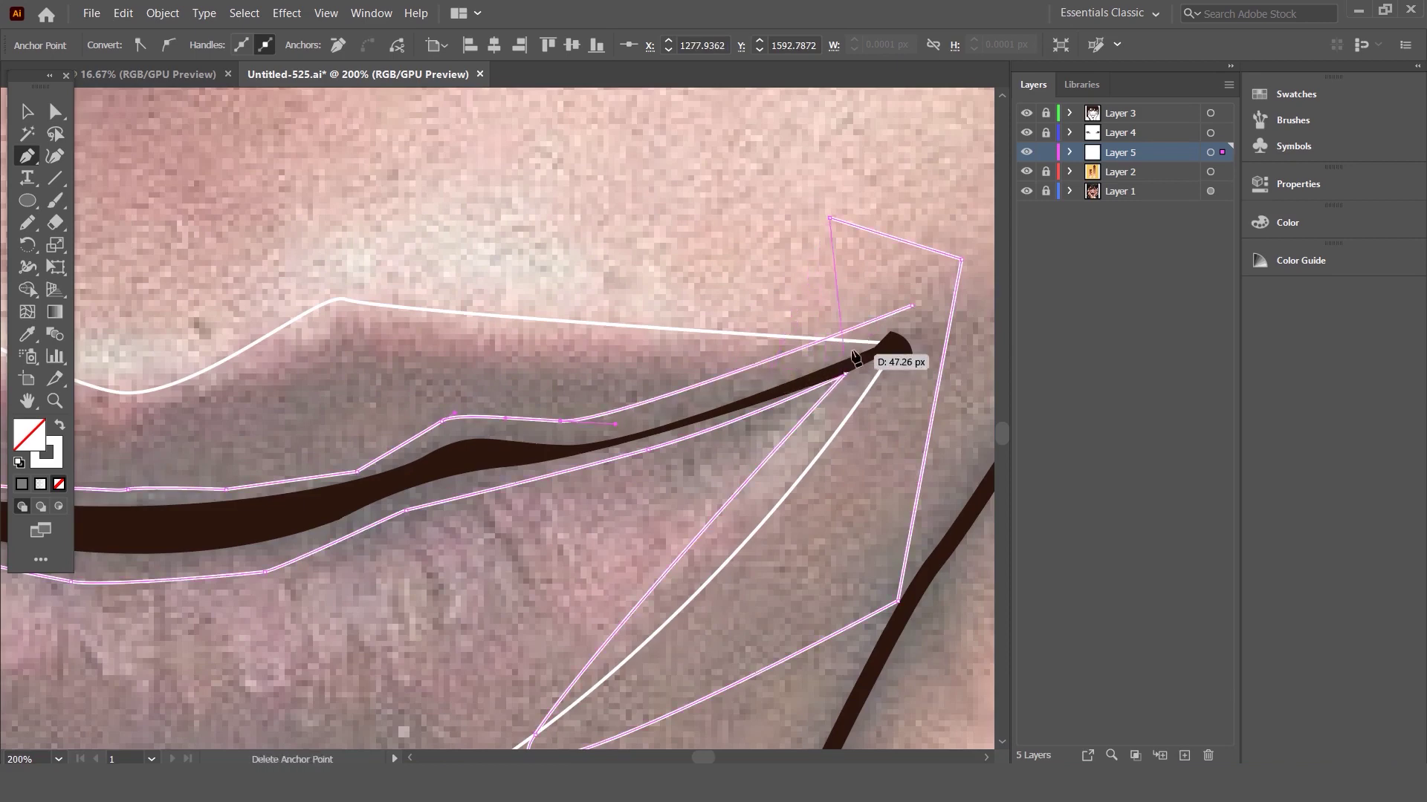
pyautogui.click(912, 306)
pyautogui.click(906, 301)
pyautogui.keyDown('alt'); pyautogui.scroll(1, 907, 303); pyautogui.keyUp('alt')
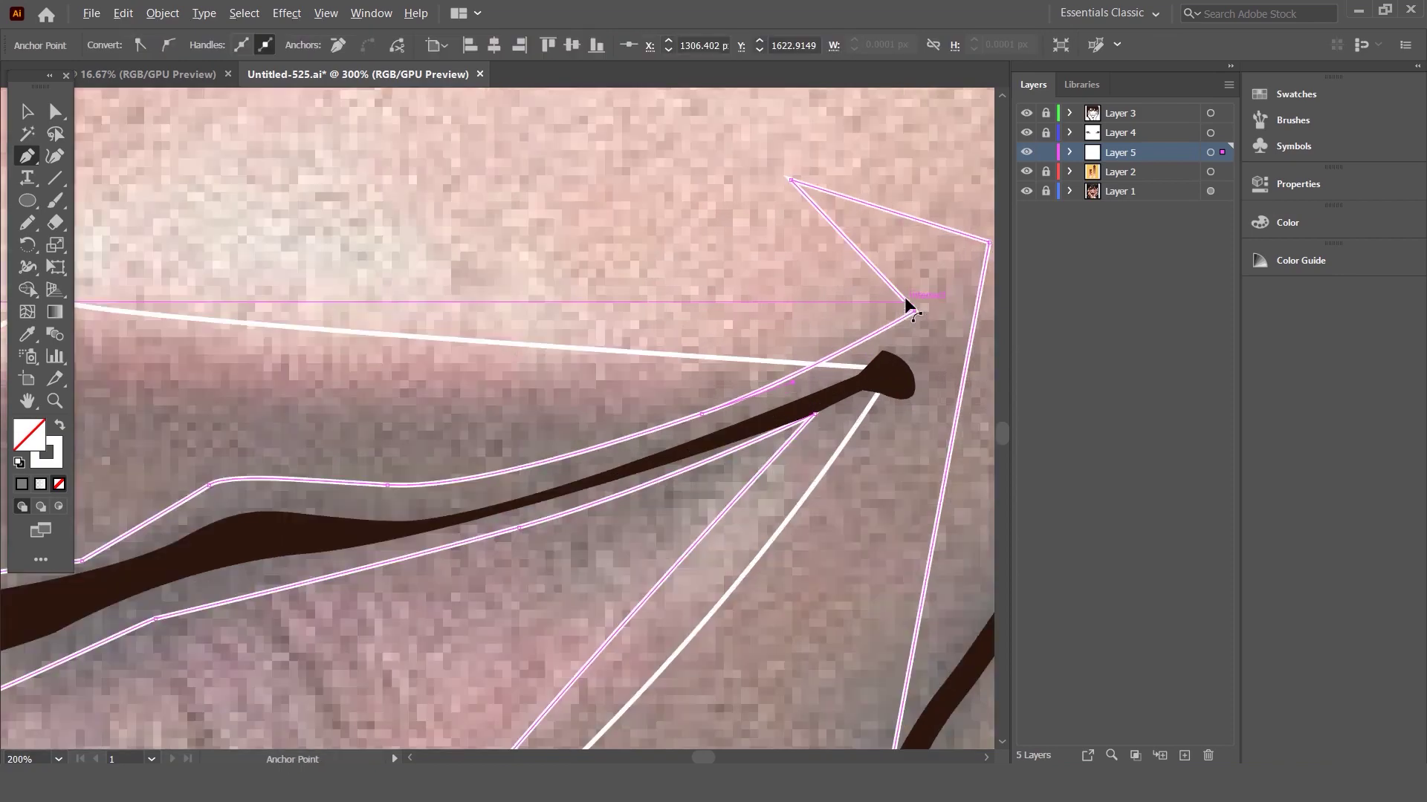
pyautogui.keyDown('alt'); pyautogui.scroll(-4, 628, 319); pyautogui.keyUp('alt')
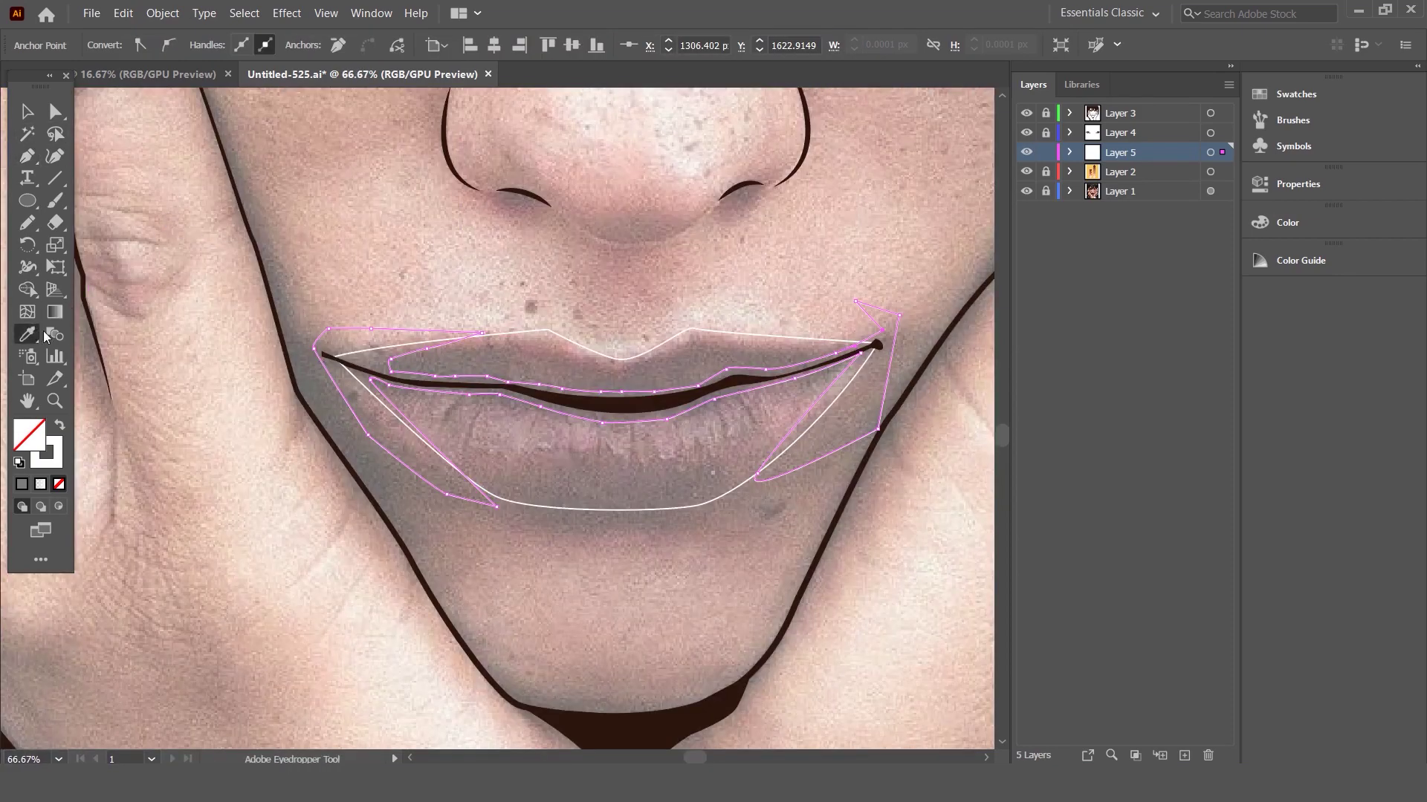
pyautogui.keyDown('alt'); pyautogui.scroll(-4, 631, 238); pyautogui.keyUp('alt')
pyautogui.scroll(2, 232, 206)
# - Fill the shading shape with the dark reddish-brown colour using the Eyedropper
pyautogui.scroll(3, 232, 200)
pyautogui.click(231, 199)
pyautogui.keyDown('alt'); pyautogui.scroll(4, 639, 476); pyautogui.keyUp('alt')
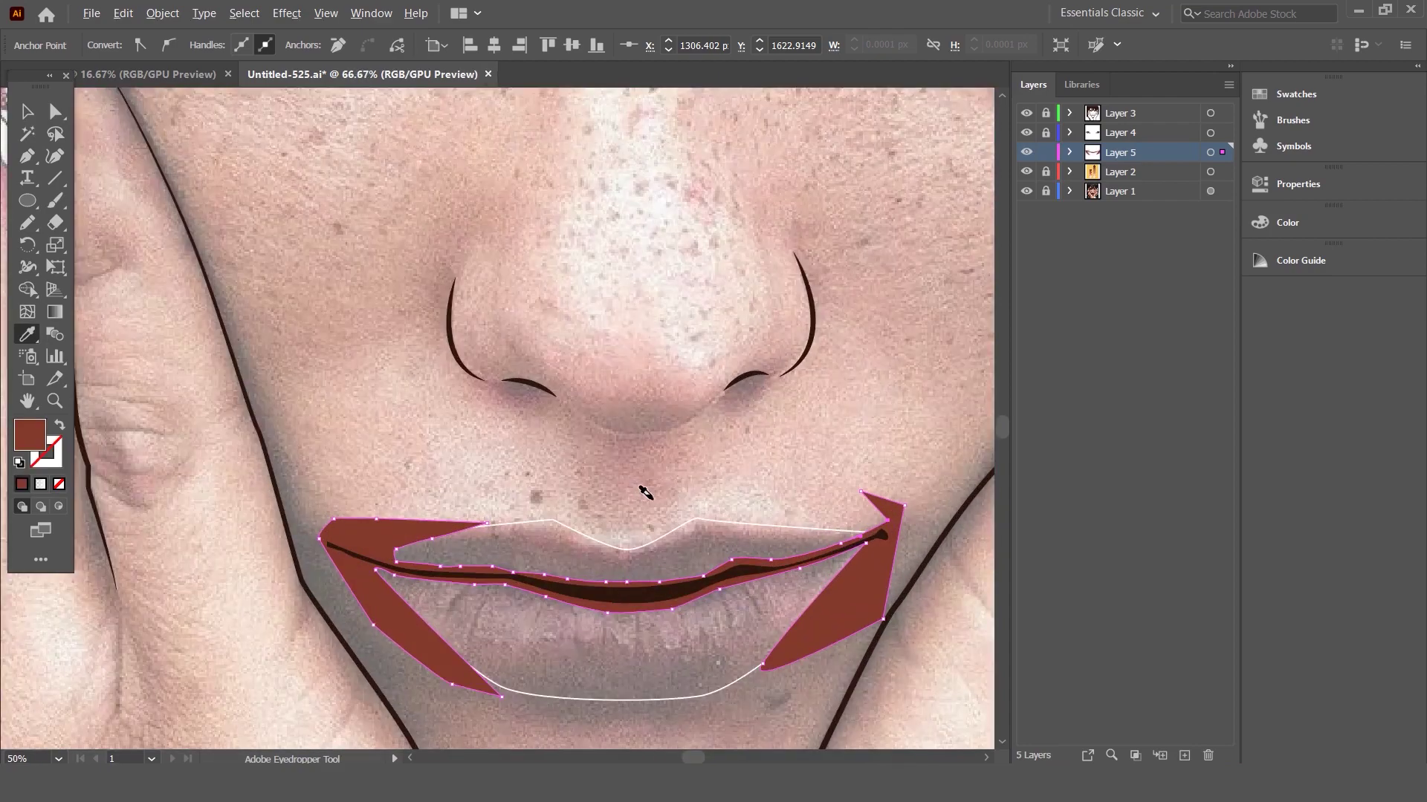
pyautogui.scroll(-2, 643, 484)
# - Use Shape Builder on the outline and shading shape to remove shading outside the lip outline
pyautogui.click(28, 112)
pyautogui.keyDown('alt'); pyautogui.scroll(1, 634, 427); pyautogui.keyUp('alt')
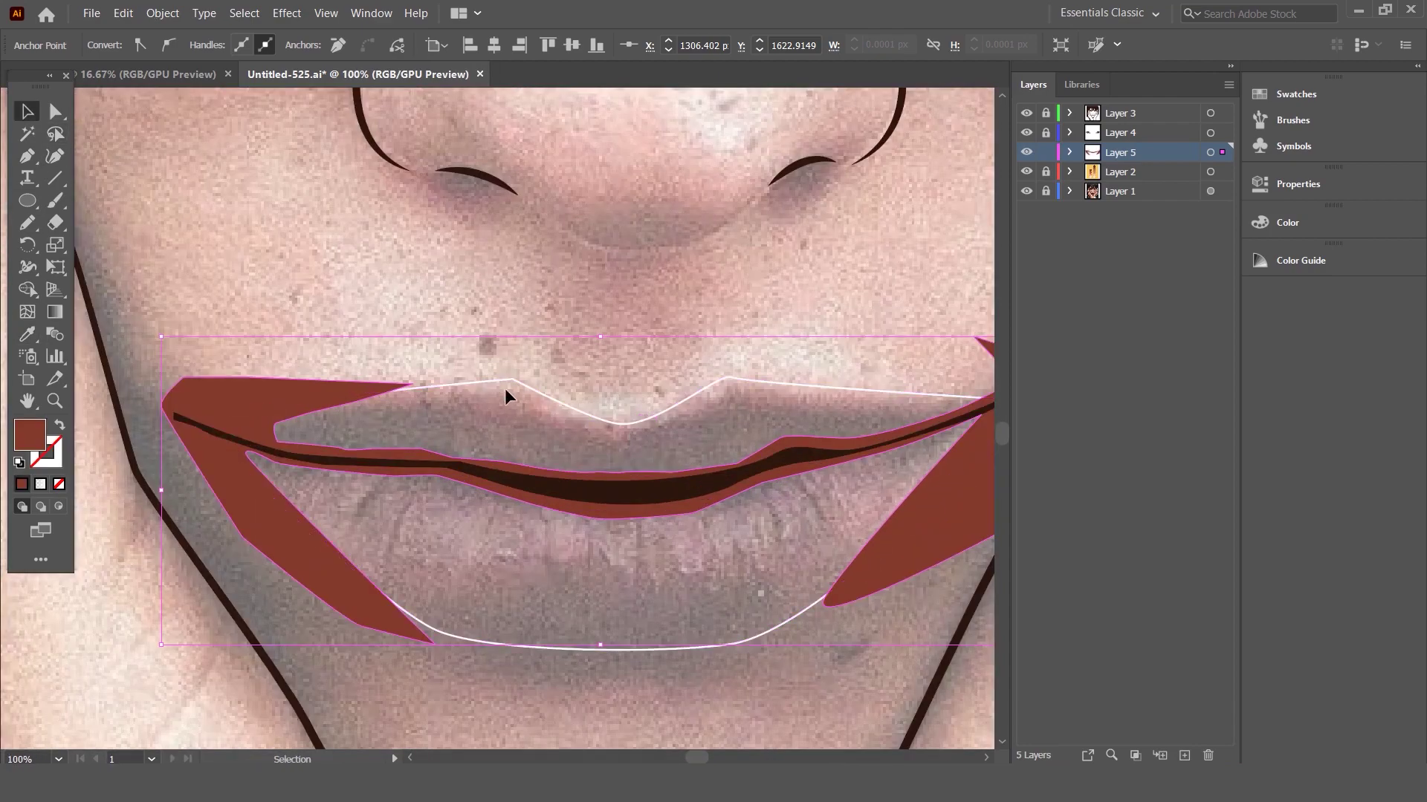
pyautogui.click(27, 289)
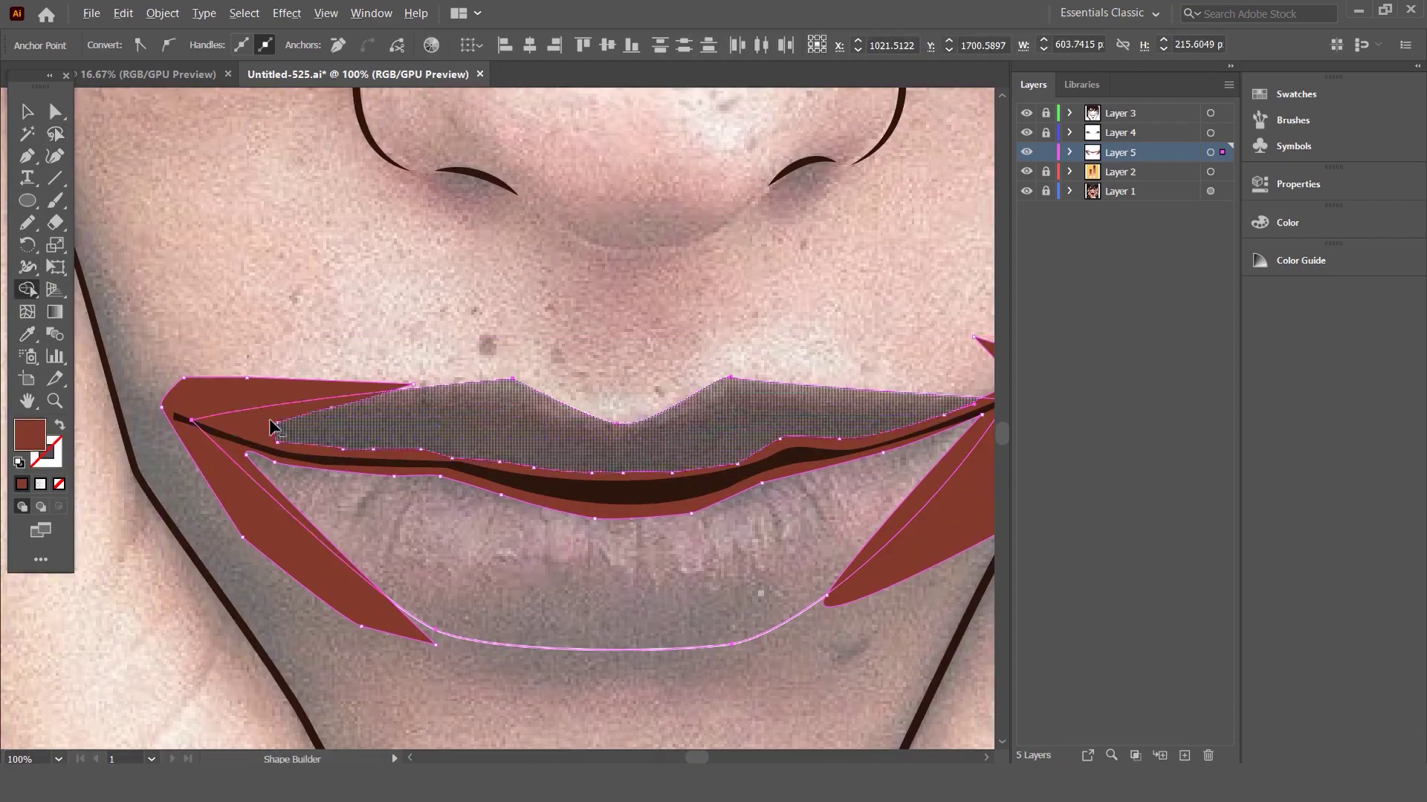
pyautogui.keyDown('alt'); pyautogui.scroll(-2, 537, 405); pyautogui.keyUp('alt')
pyautogui.keyDown('alt'); pyautogui.click(740, 440); pyautogui.keyUp('alt')
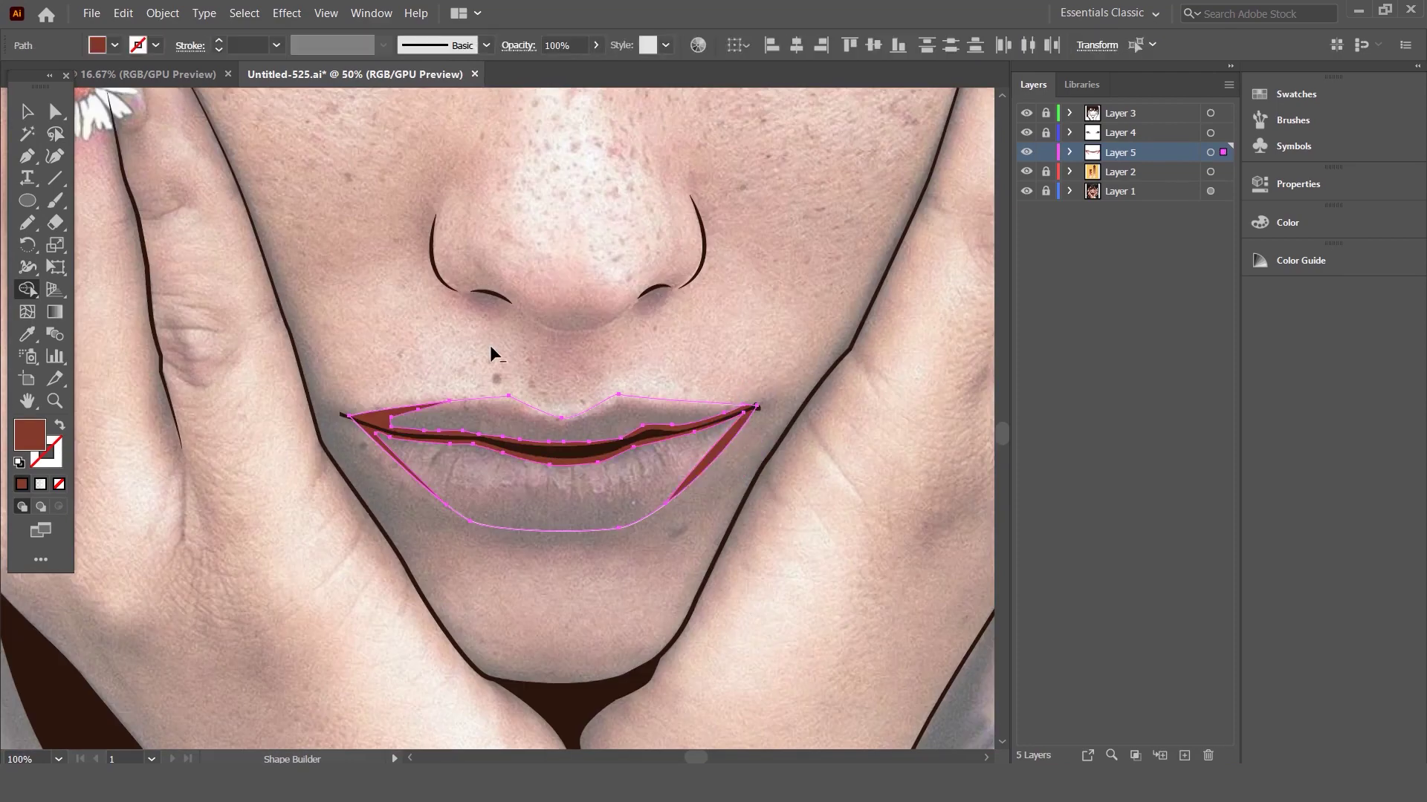
pyautogui.keyDown('alt'); pyautogui.scroll(1, 494, 350); pyautogui.keyUp('alt')
pyautogui.press('v')
pyautogui.click(307, 262)
pyautogui.scroll(-2, 488, 322)
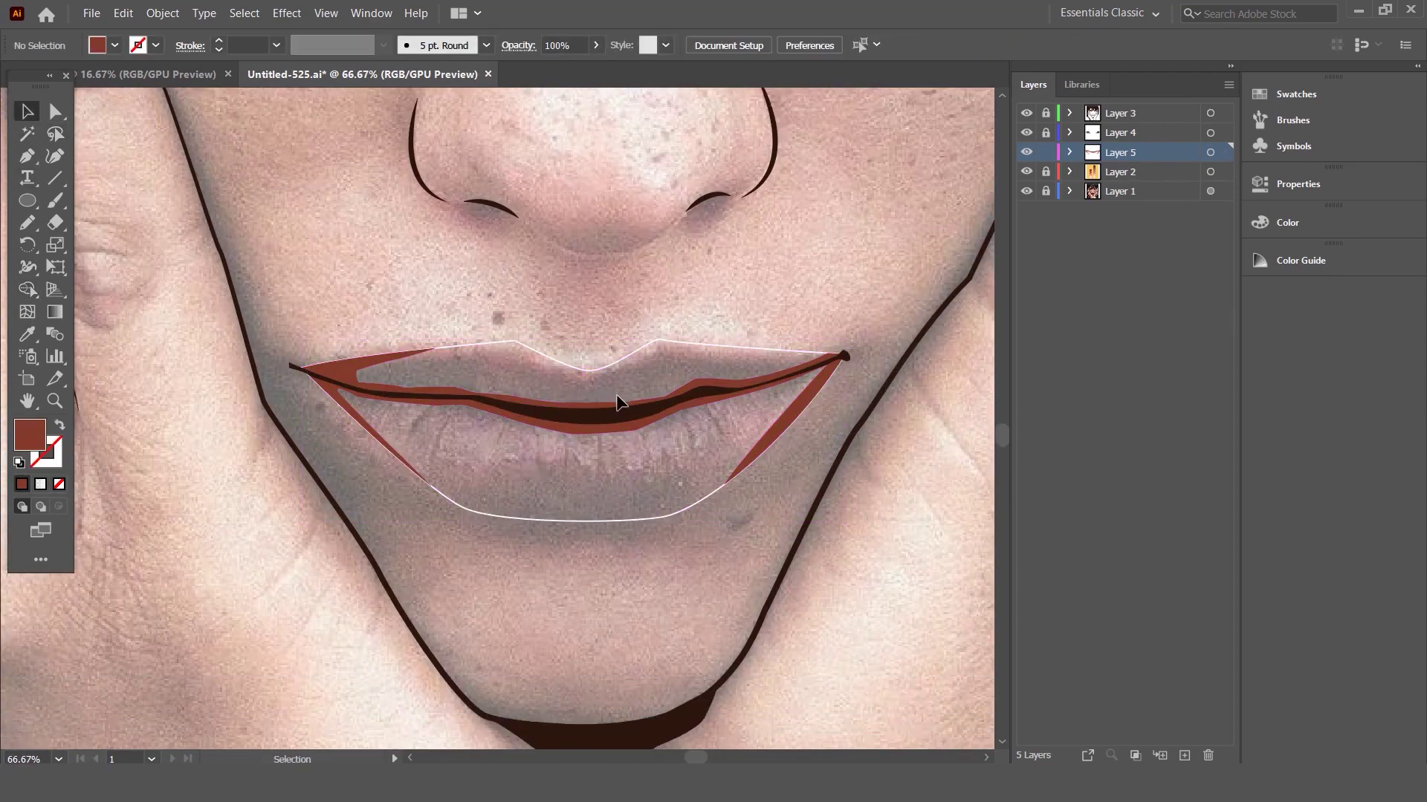
pyautogui.scroll(2, 639, 397)
pyautogui.press('p')
pyautogui.scroll(-2, 582, 391)
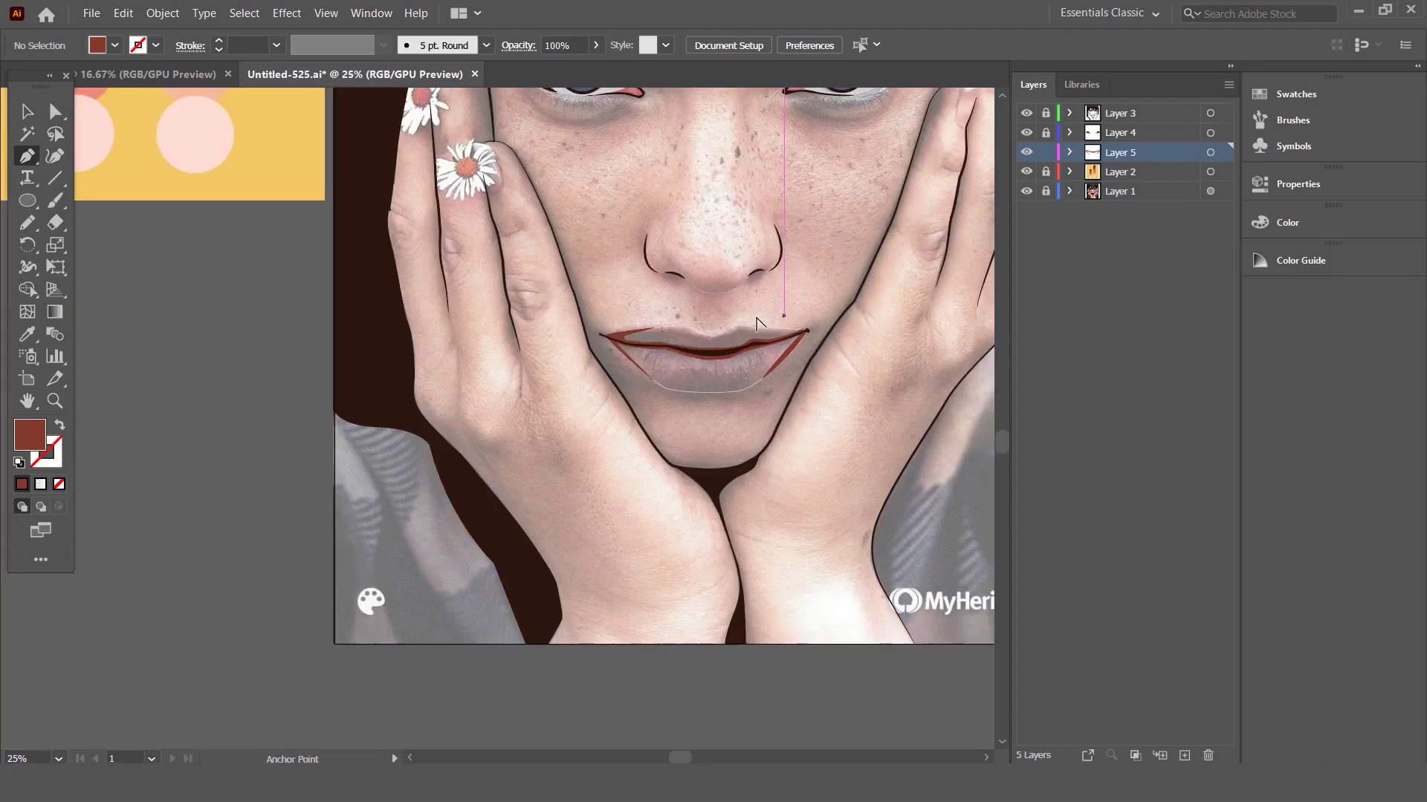
pyautogui.keyDown('alt'); pyautogui.scroll(-5, 743, 327); pyautogui.keyUp('alt')
pyautogui.scroll(1, 743, 327)
pyautogui.keyDown('alt'); pyautogui.scroll(1, 743, 342); pyautogui.keyUp('alt')
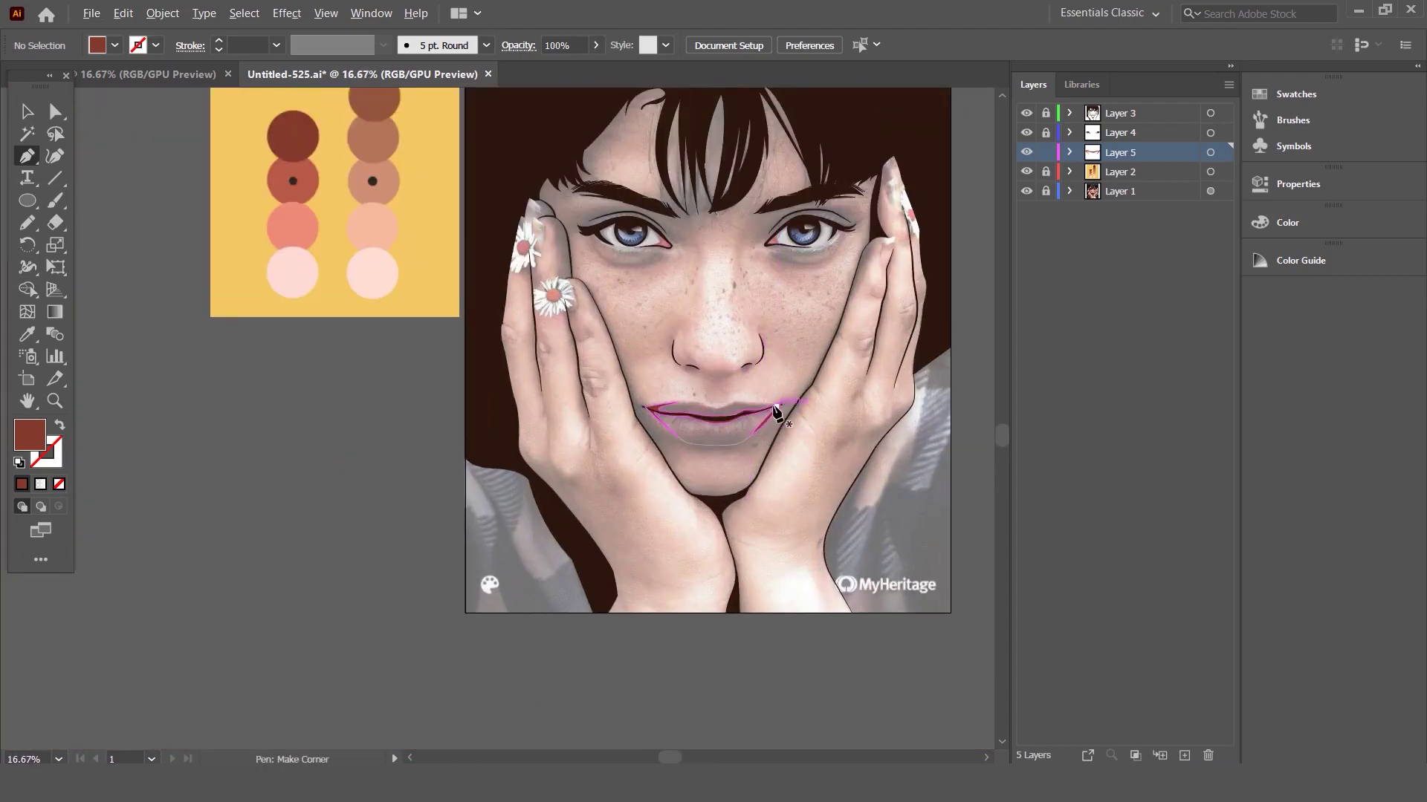
pyautogui.keyDown('alt'); pyautogui.scroll(1, 749, 425); pyautogui.keyUp('alt')
pyautogui.keyDown('alt'); pyautogui.scroll(2, 749, 425); pyautogui.keyUp('alt')
# - Begin an unfilled shading path at the right mouth corner running left along the lip
pyautogui.moveTo(770, 365)
pyautogui.mouseDown()
pyautogui.moveTo(667, 366)
pyautogui.moveTo(907, 388)
pyautogui.mouseUp()
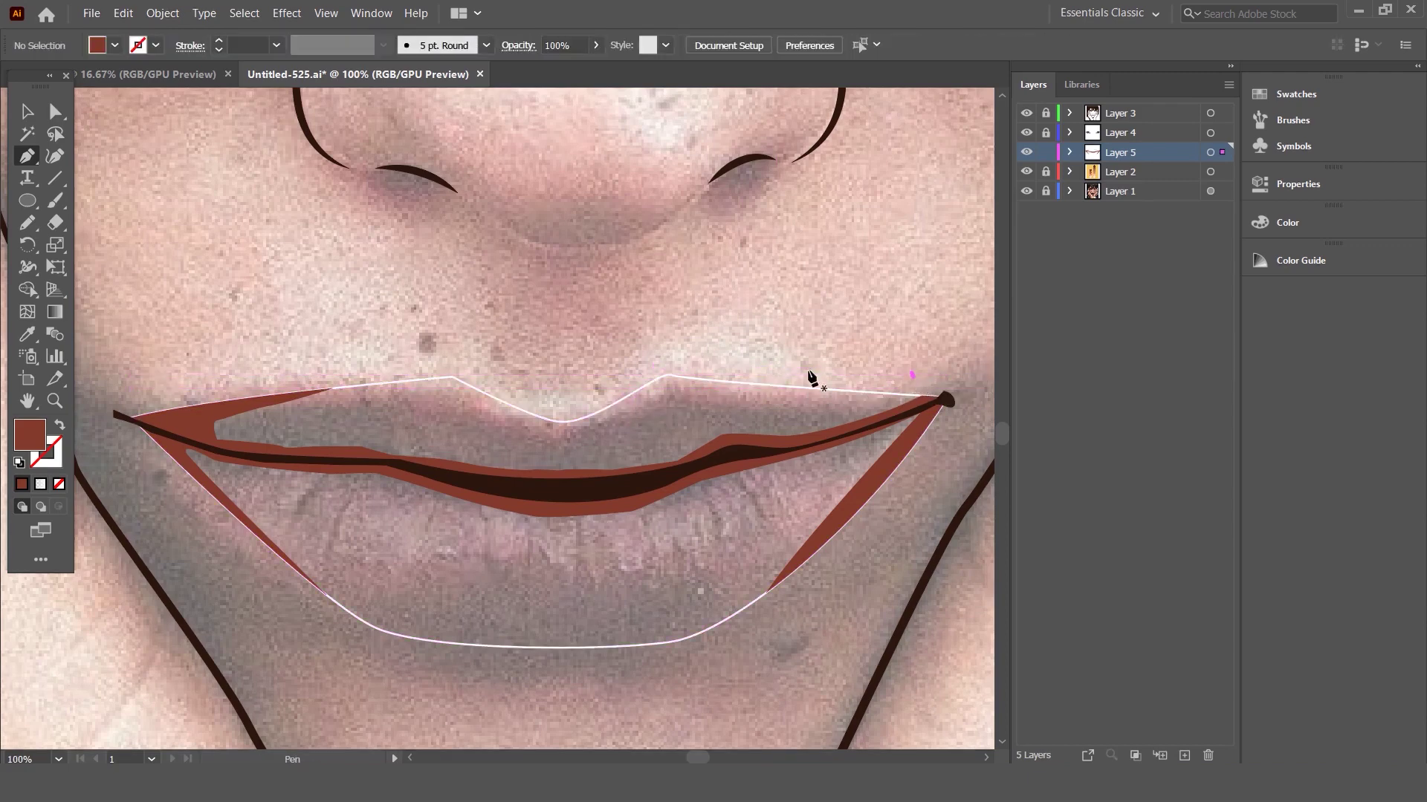
pyautogui.moveTo(727, 377)
pyautogui.mouseDown()
pyautogui.moveTo(714, 388)
pyautogui.moveTo(861, 404)
pyautogui.moveTo(810, 428)
pyautogui.mouseUp()
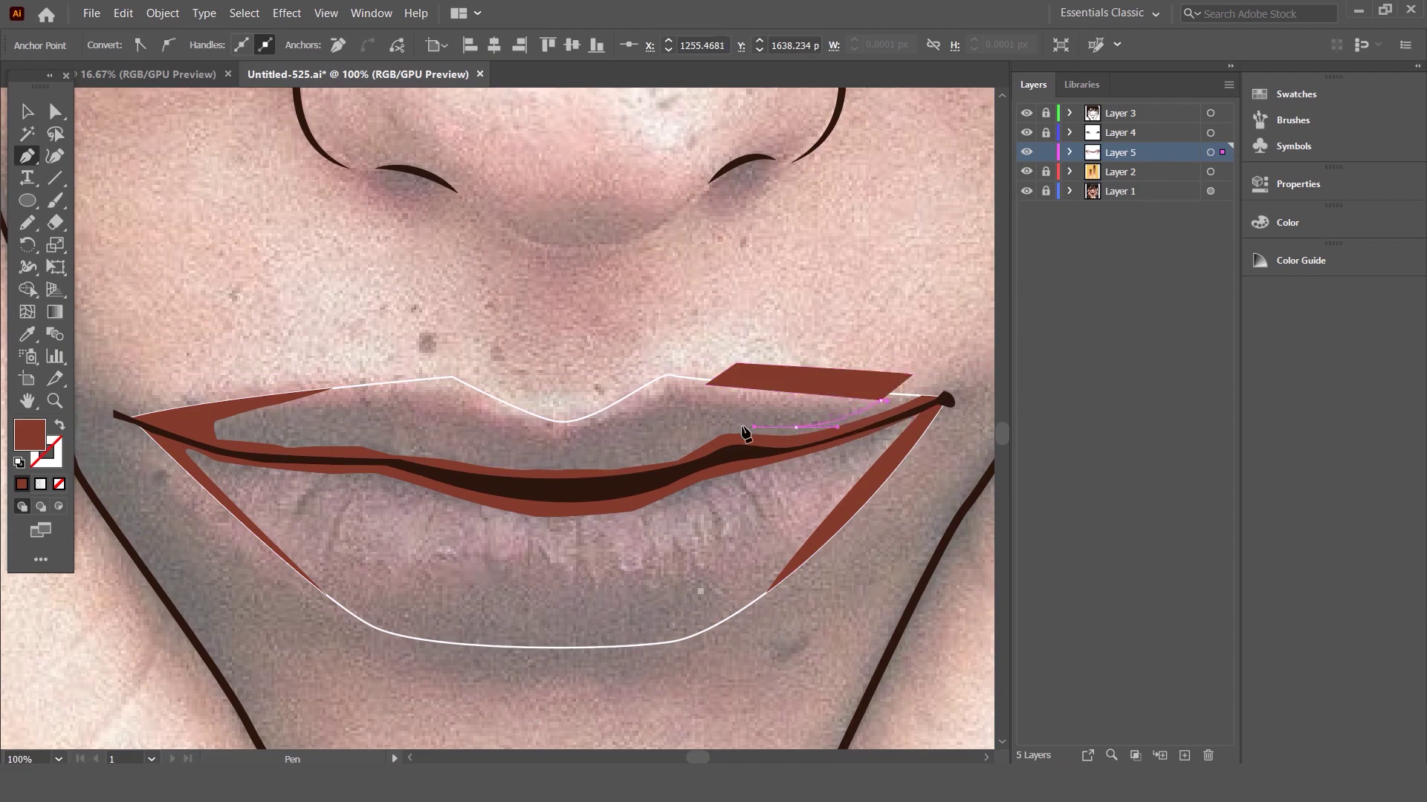
pyautogui.click(720, 427)
pyautogui.click(685, 442)
pyautogui.click(566, 464)
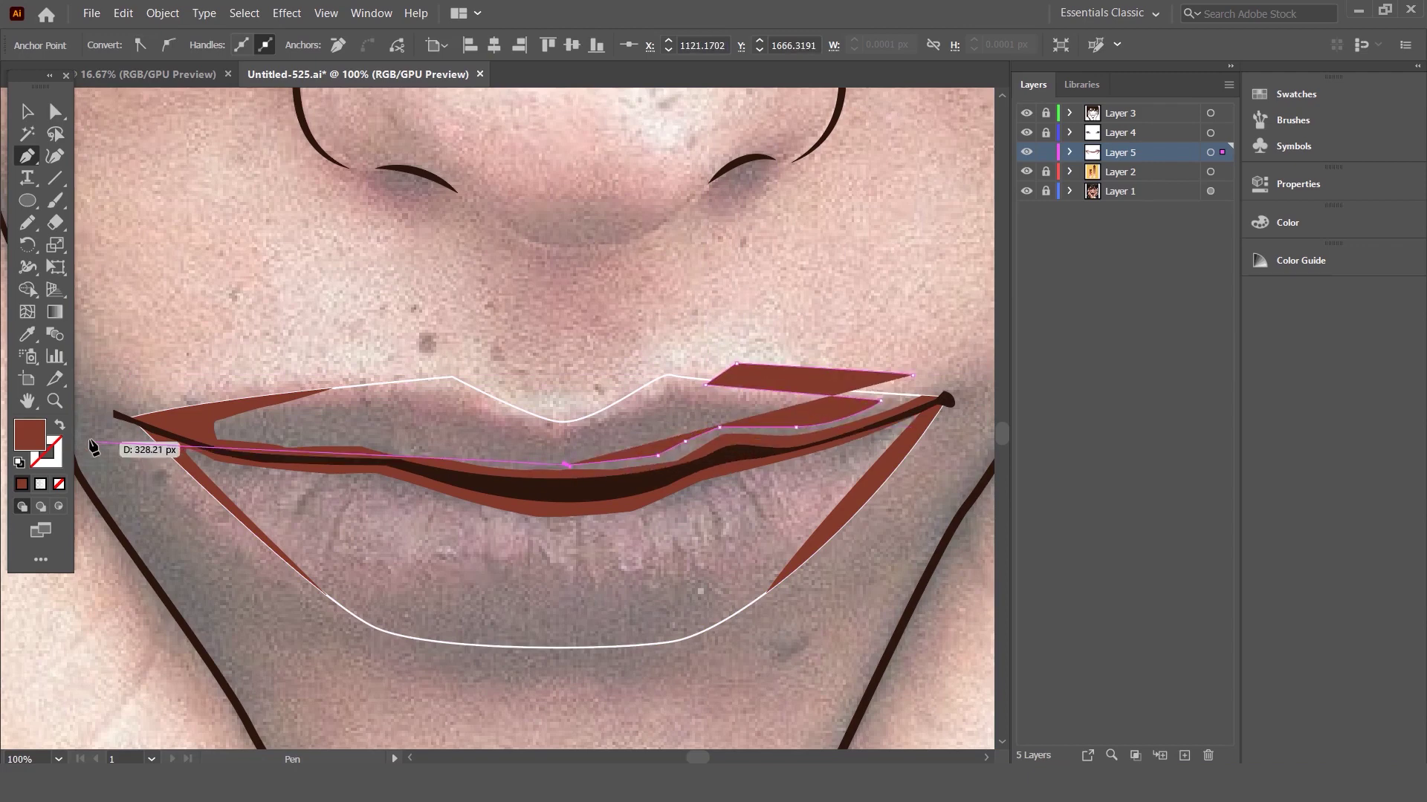
pyautogui.click(60, 424)
# - Carry the shading path across the upper lip to the left corner and down the left lower-lip edge
pyautogui.click(416, 444)
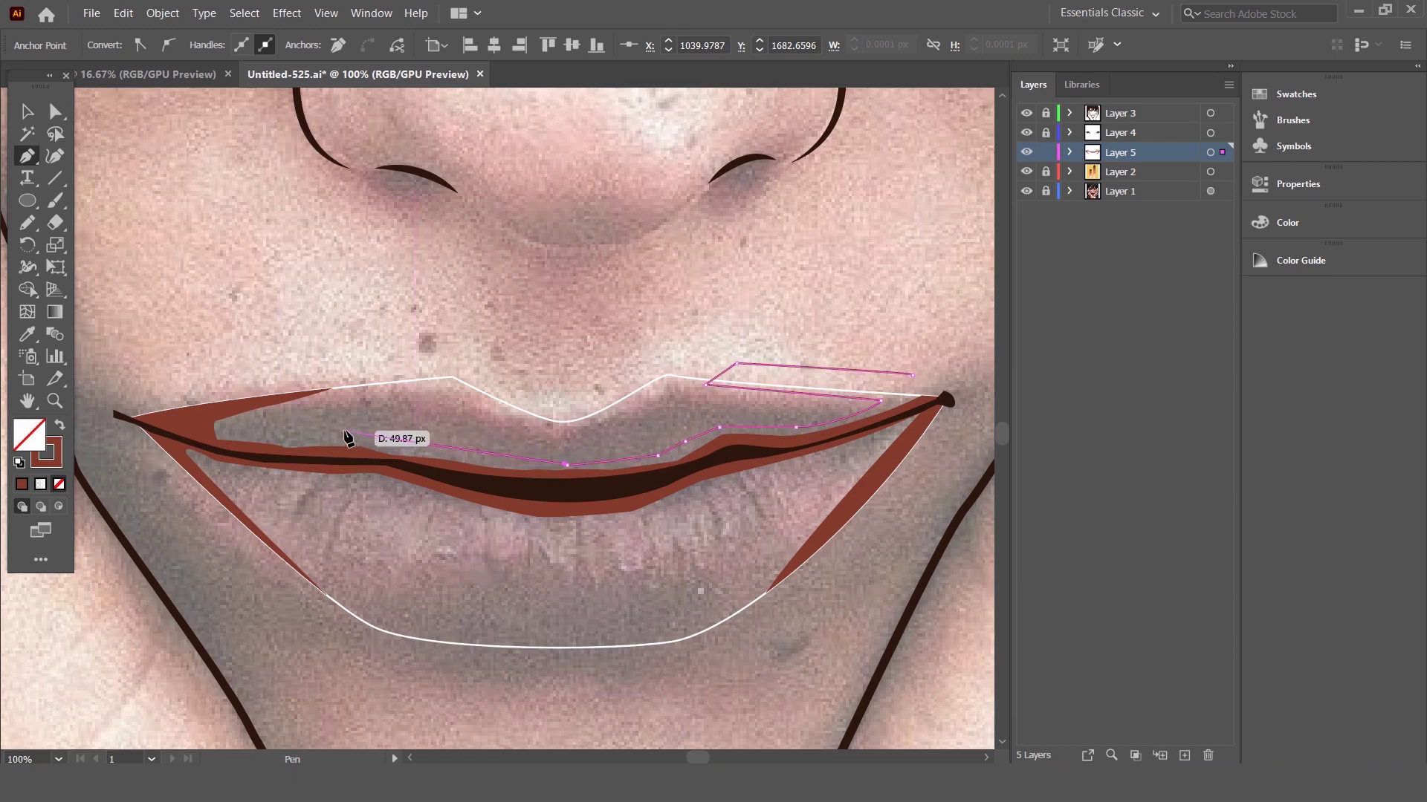
pyautogui.click(274, 430)
pyautogui.click(241, 422)
pyautogui.click(444, 375)
pyautogui.click(98, 384)
pyautogui.click(171, 523)
pyautogui.moveTo(383, 656); pyautogui.dragTo(396, 657)
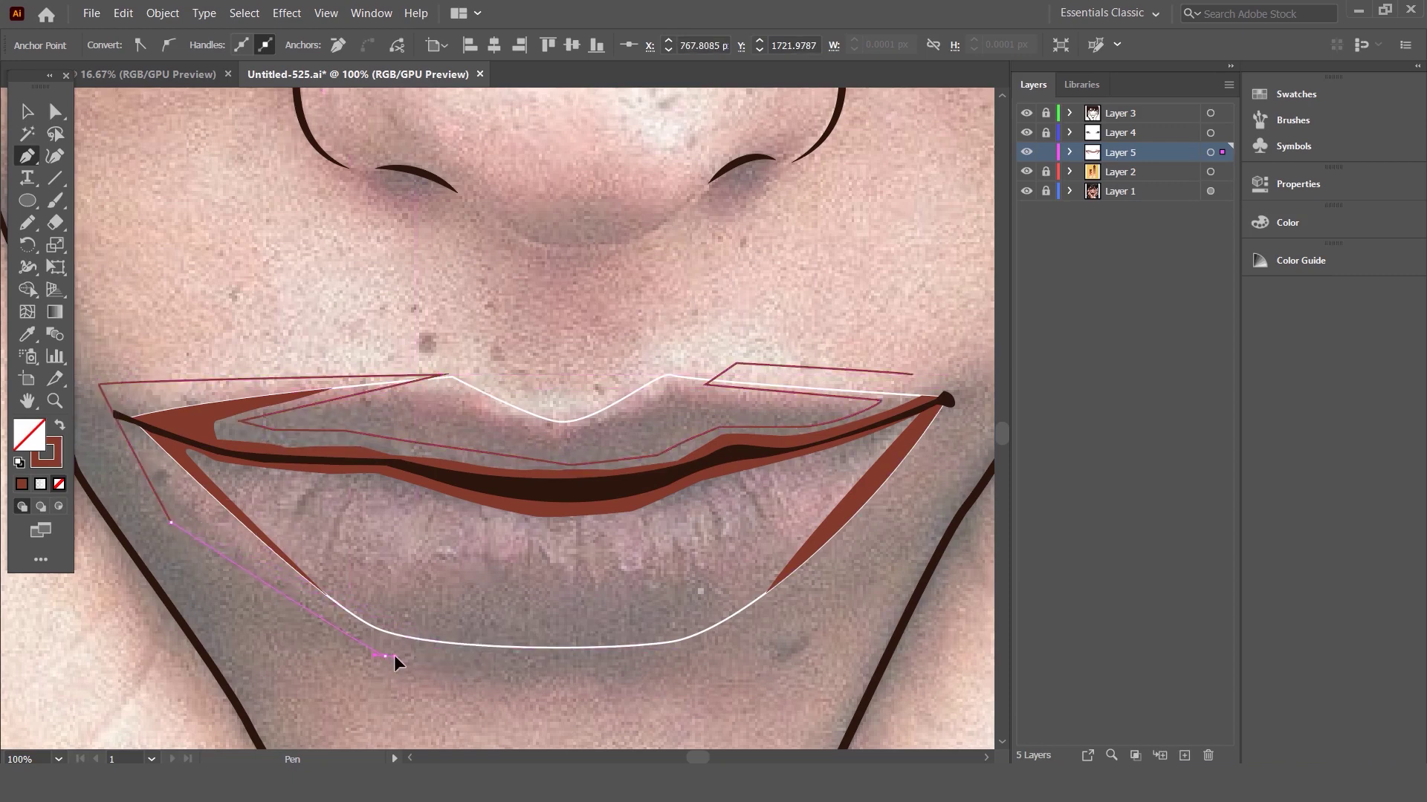
pyautogui.moveTo(223, 477); pyautogui.dragTo(211, 455)
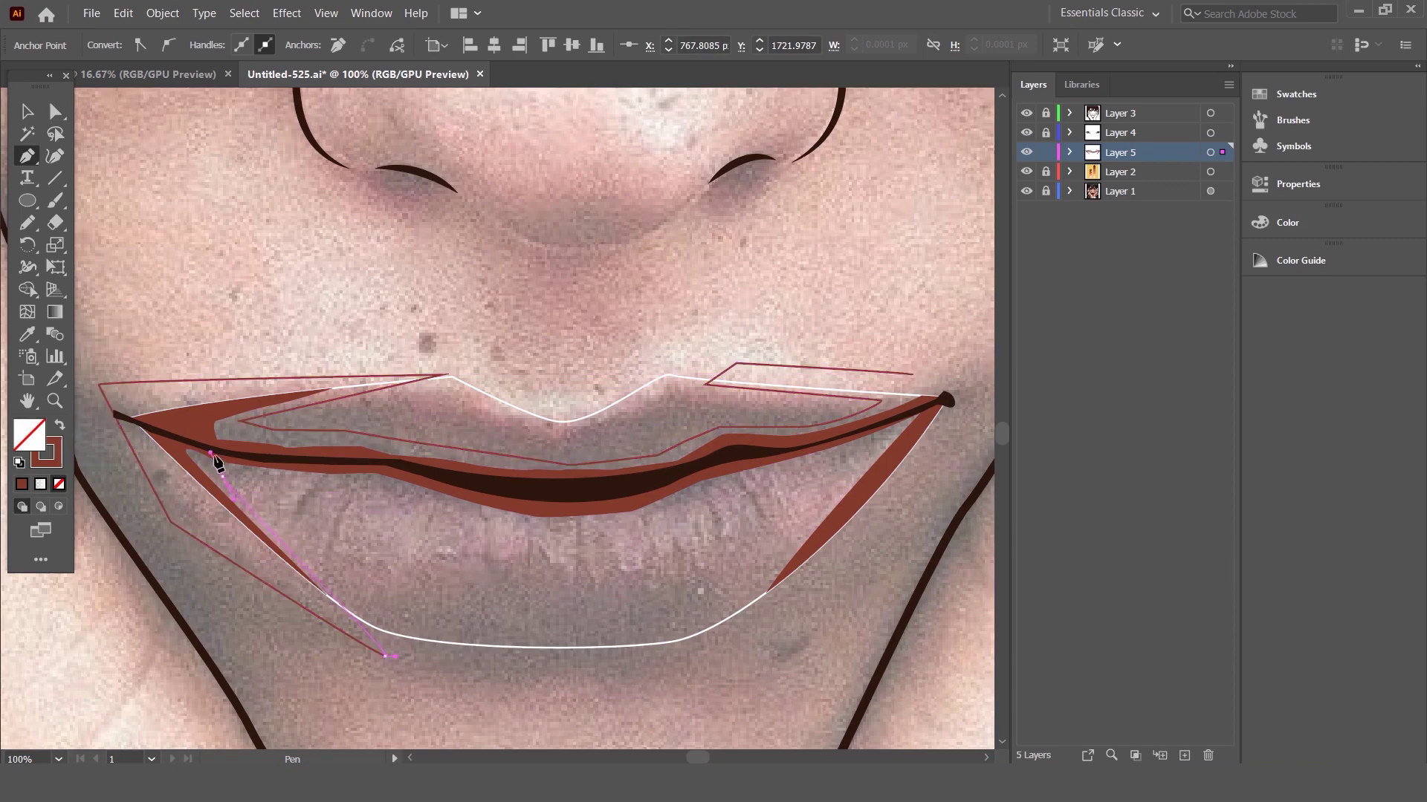
pyautogui.scroll(2, 224, 482)
pyautogui.click(296, 472)
# - Draw the first curved, downward-pointing strokes beneath the upper lip on the left
pyautogui.moveTo(353, 482); pyautogui.dragTo(413, 490)
pyautogui.moveTo(364, 556); pyautogui.dragTo(355, 598)
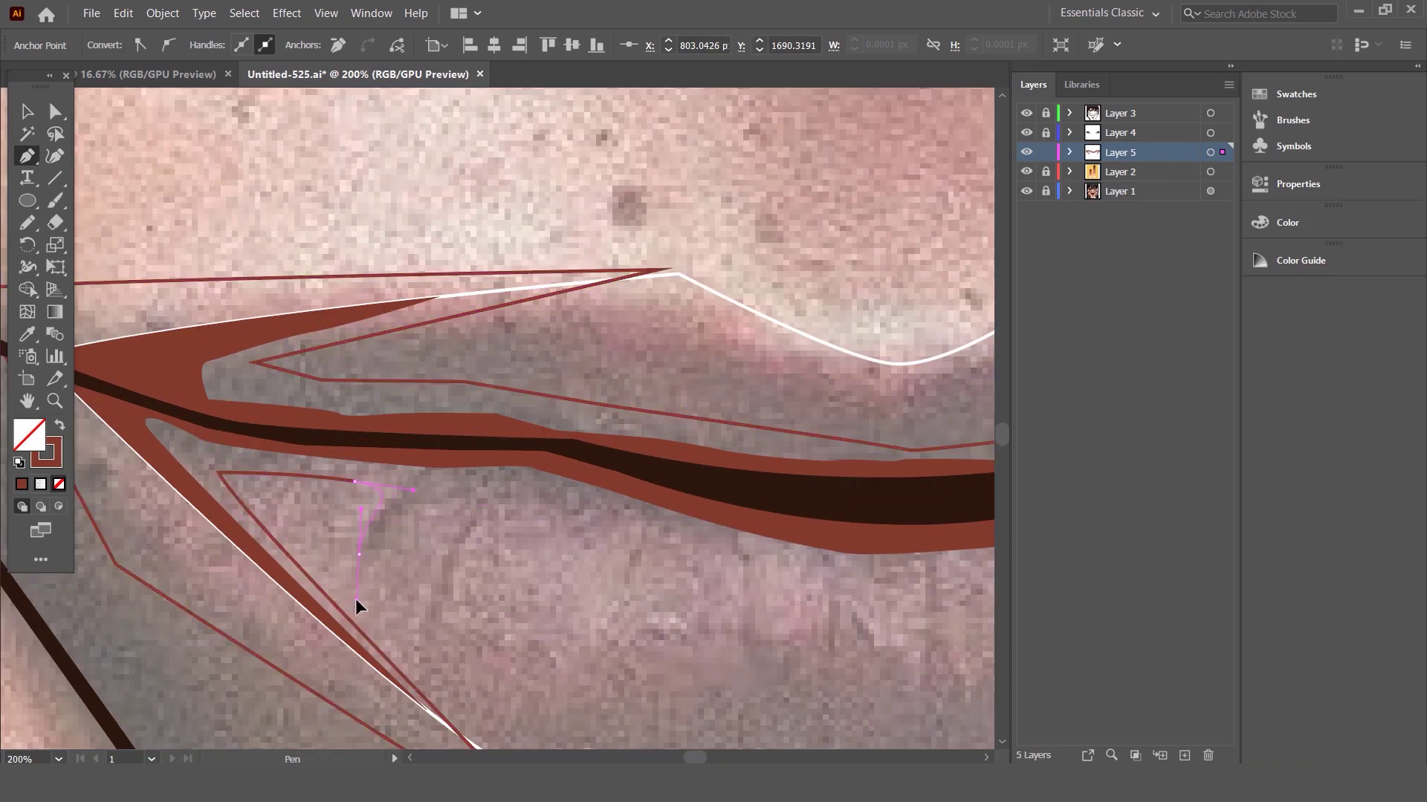
pyautogui.moveTo(436, 478); pyautogui.dragTo(484, 492)
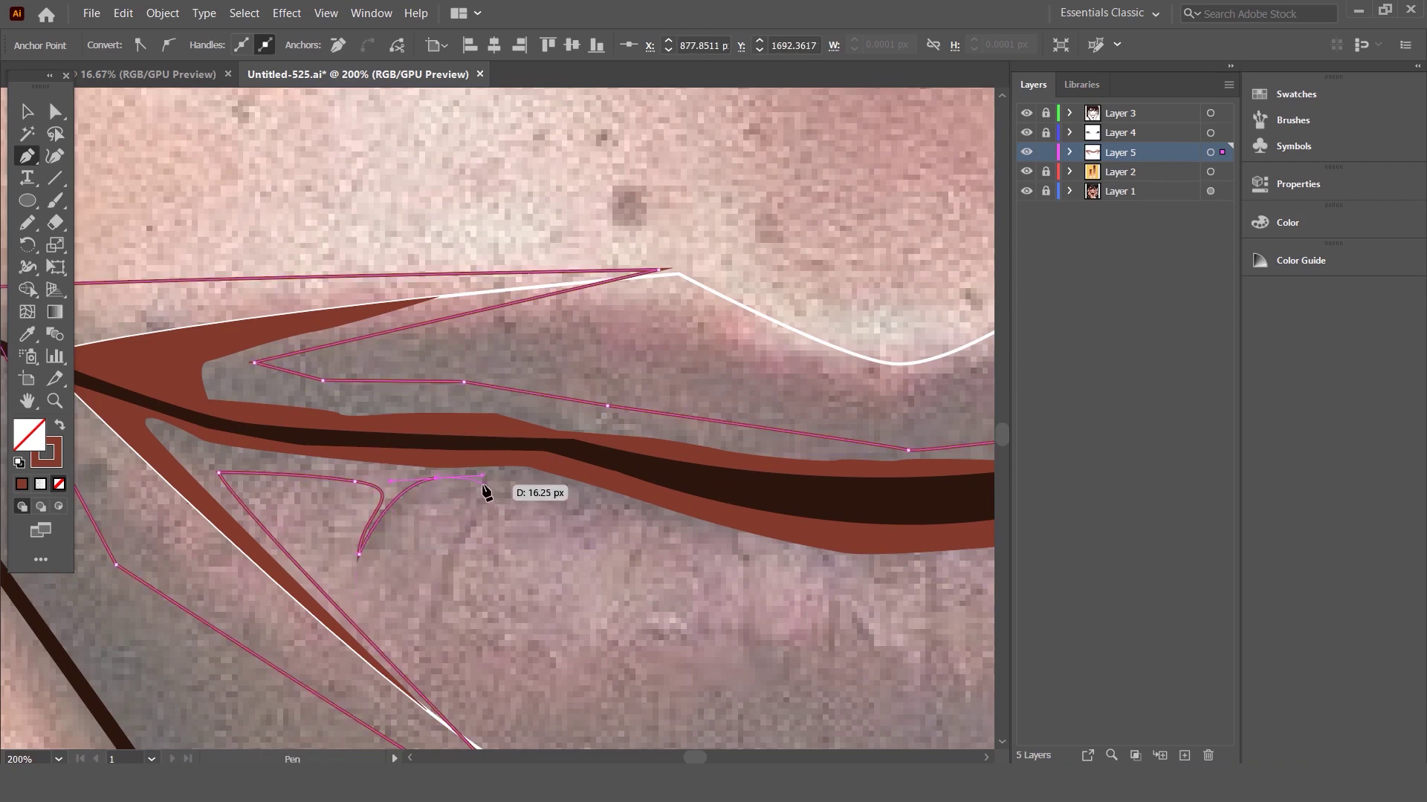
pyautogui.moveTo(418, 638); pyautogui.dragTo(421, 646)
pyautogui.moveTo(491, 485)
pyautogui.mouseDown()
pyautogui.moveTo(487, 500)
pyautogui.moveTo(535, 499)
pyautogui.moveTo(561, 540)
pyautogui.moveTo(535, 571)
pyautogui.mouseUp()
pyautogui.scroll(-3, 615, 517)
pyautogui.scroll(3, 574, 516)
pyautogui.press('Escape')
# - Start a new teeth-band path and pull it down into pointed tooth tips mid-mouth
pyautogui.moveTo(584, 513); pyautogui.dragTo(603, 508)
pyautogui.click(660, 645)
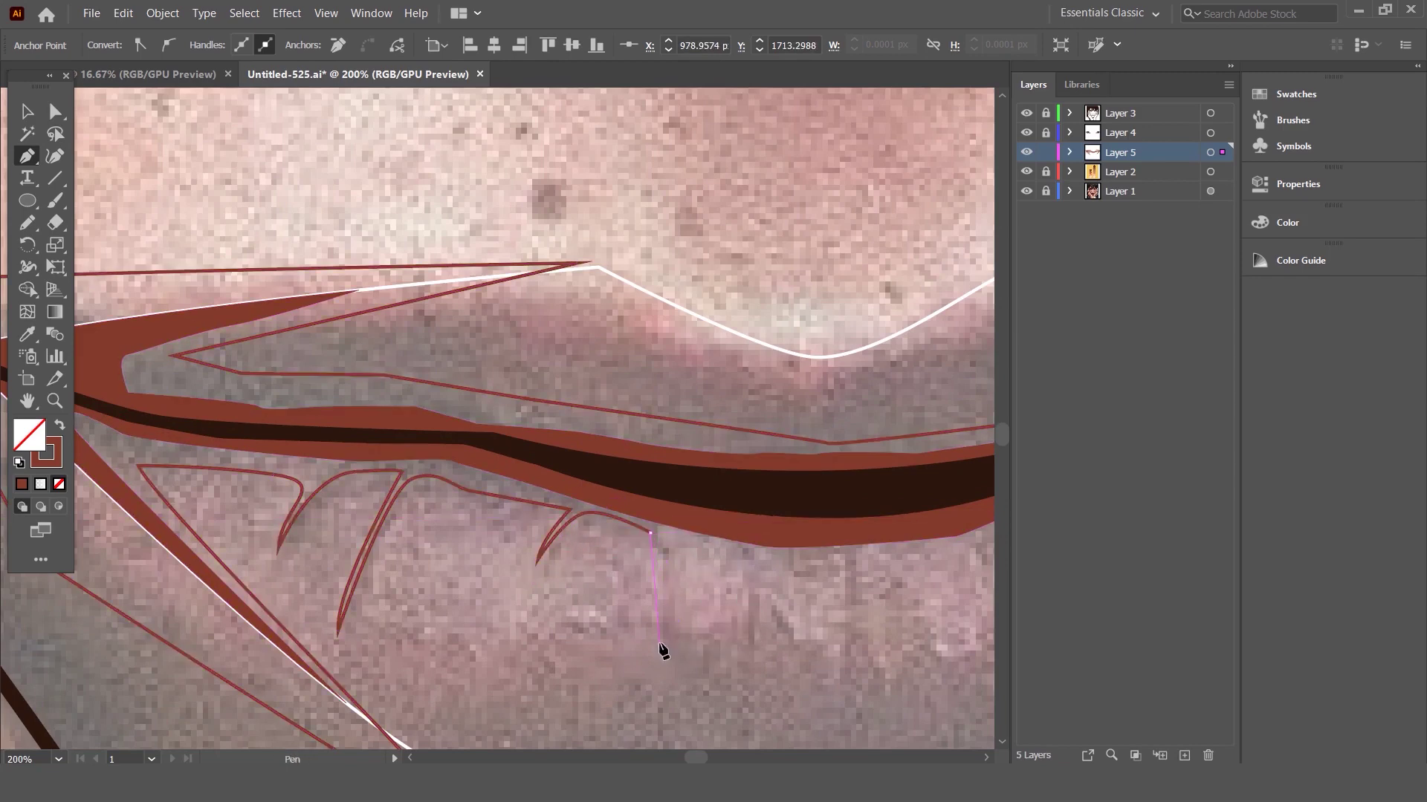
pyautogui.click(662, 526)
pyautogui.moveTo(685, 546)
pyautogui.mouseDown()
pyautogui.moveTo(670, 554)
pyautogui.moveTo(660, 534)
pyautogui.mouseUp()
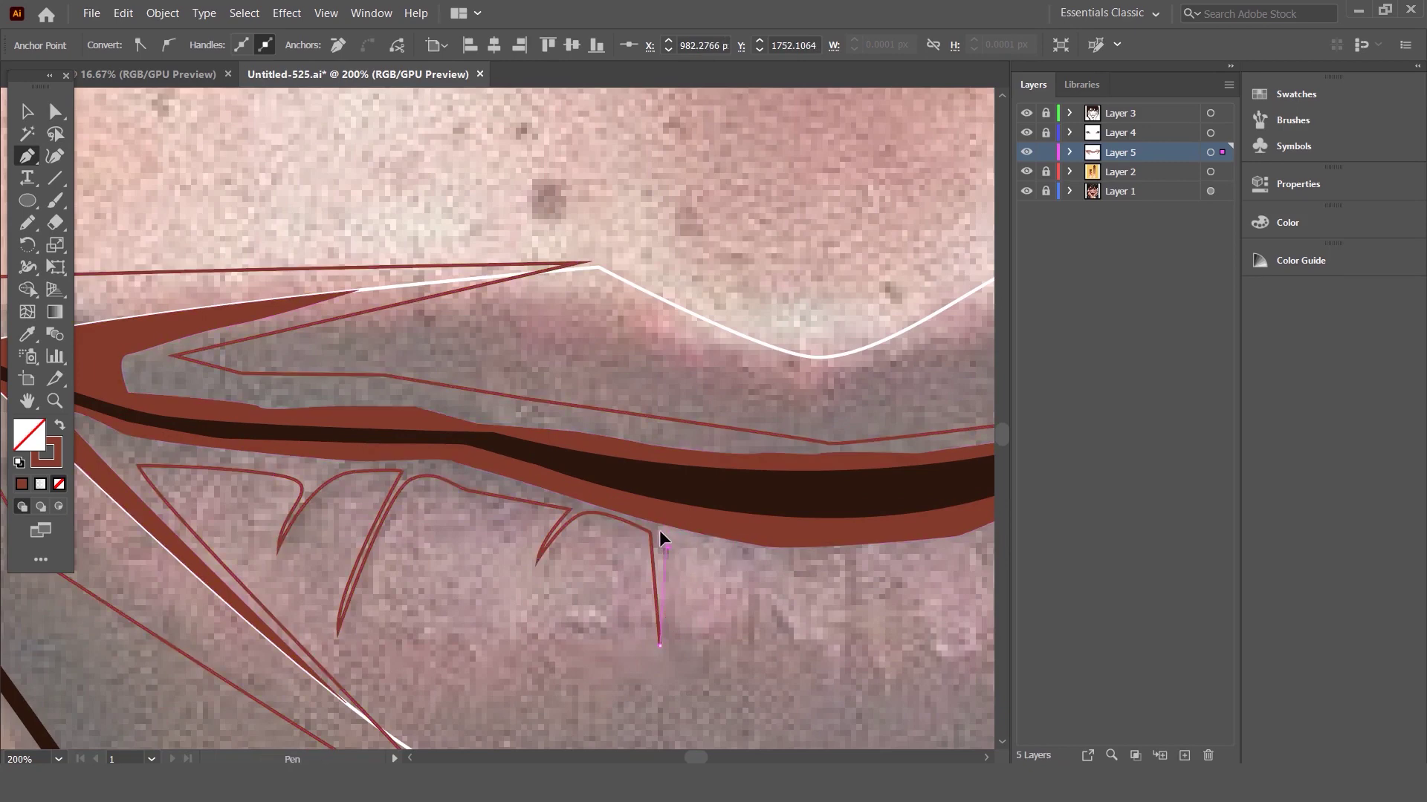
pyautogui.click(735, 551)
pyautogui.click(754, 643)
pyautogui.click(755, 546)
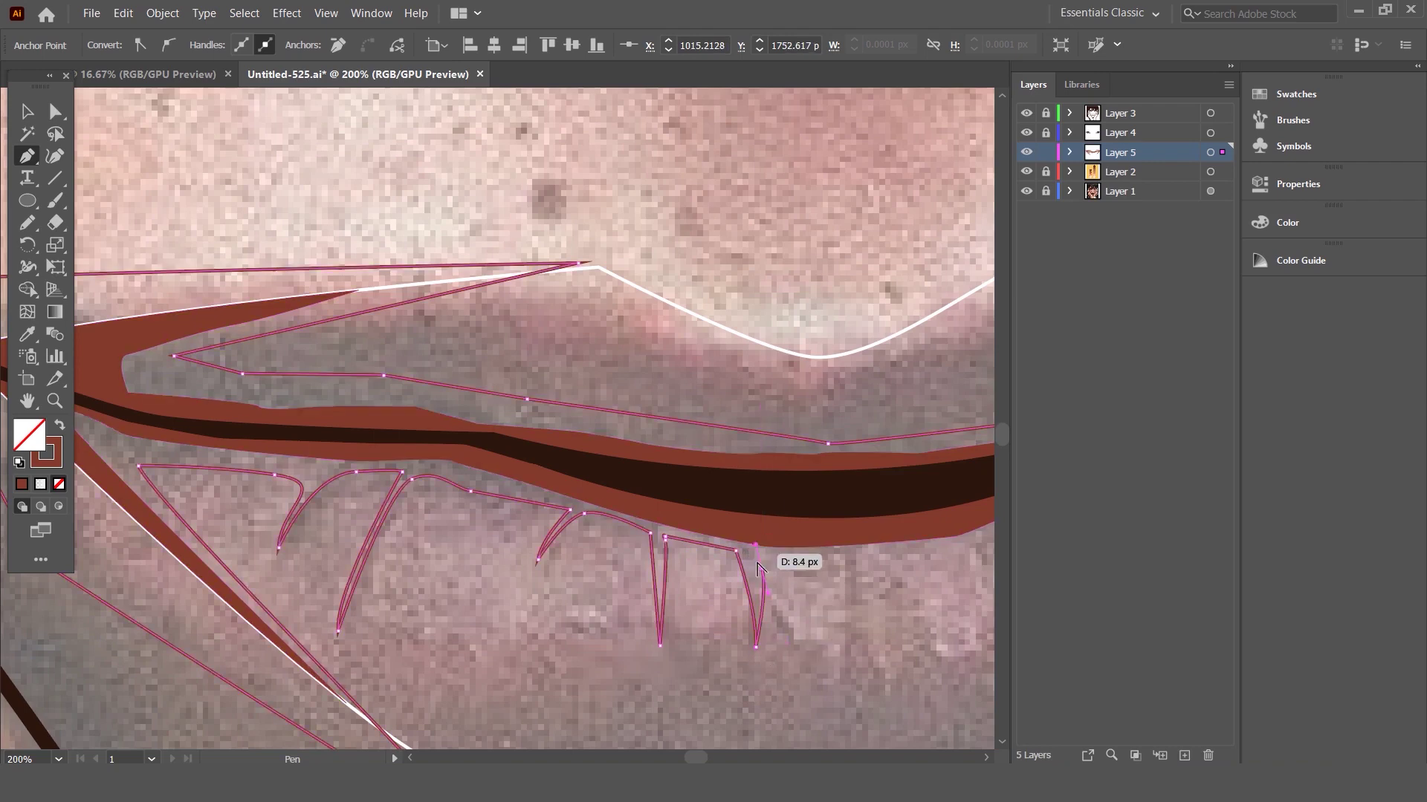
pyautogui.click(808, 558)
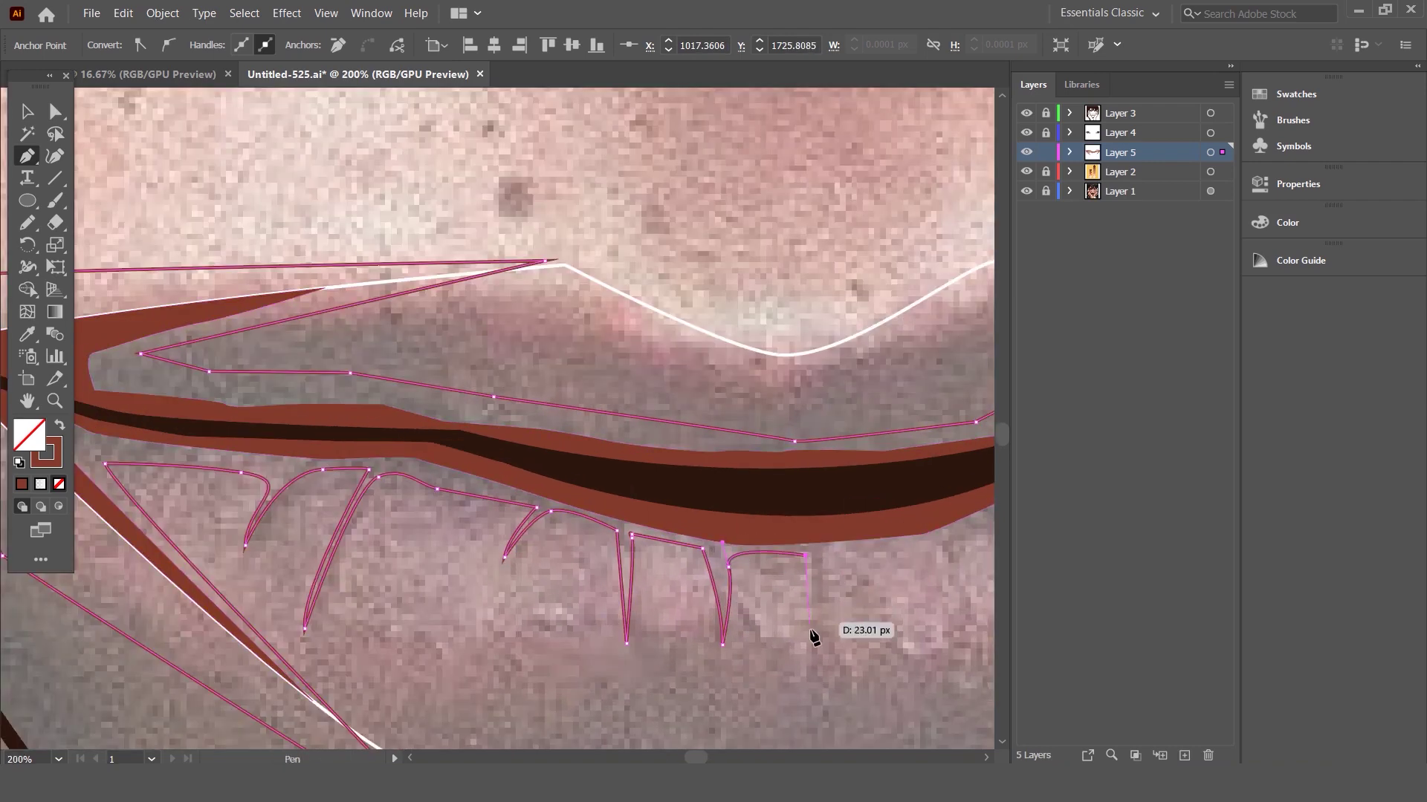
# - Extend the teeth outline rightward with more curved tooth tips toward the mouth corner
pyautogui.scroll(-1, 807, 624)
pyautogui.click(813, 645)
pyautogui.click(813, 685)
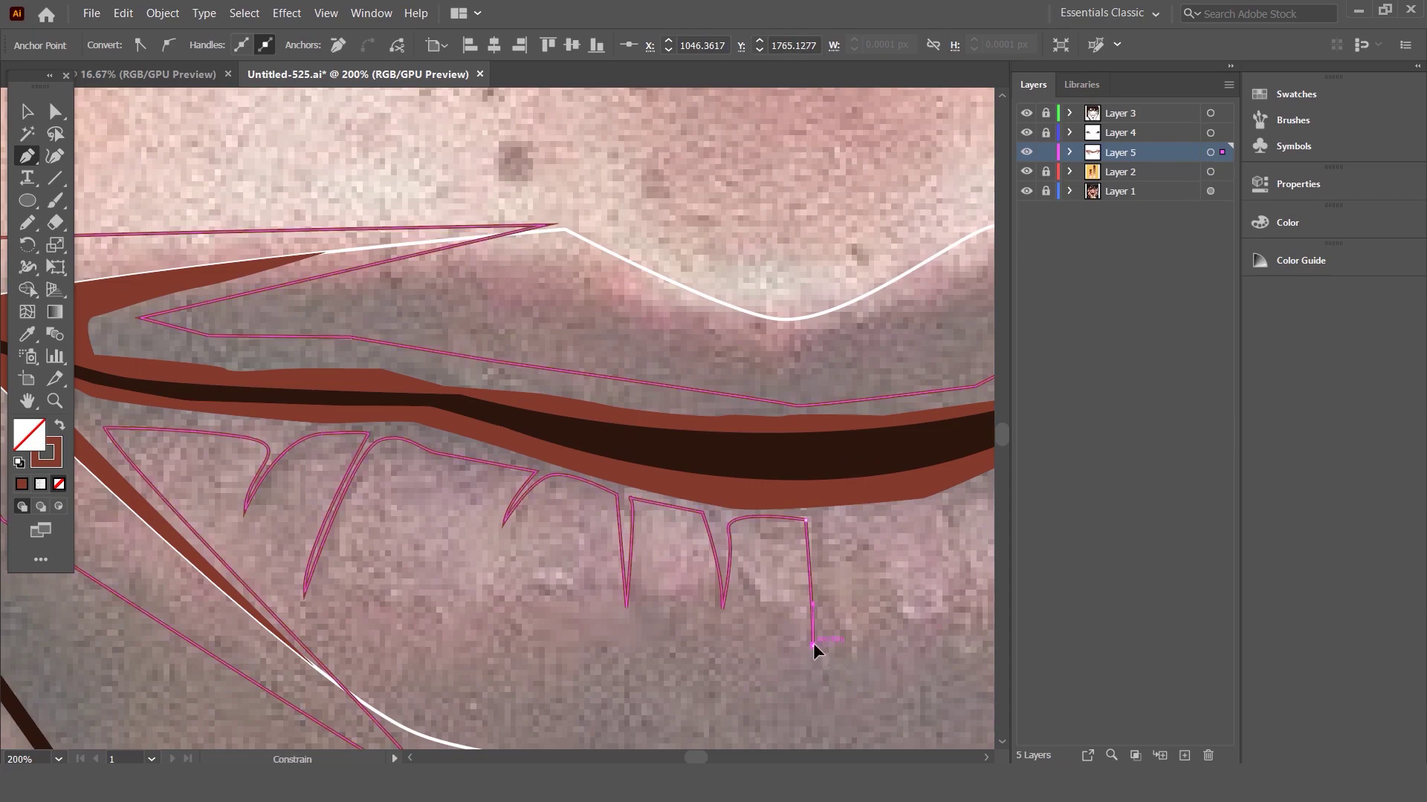
pyautogui.click(820, 508)
pyautogui.hscroll(5, 849, 558)
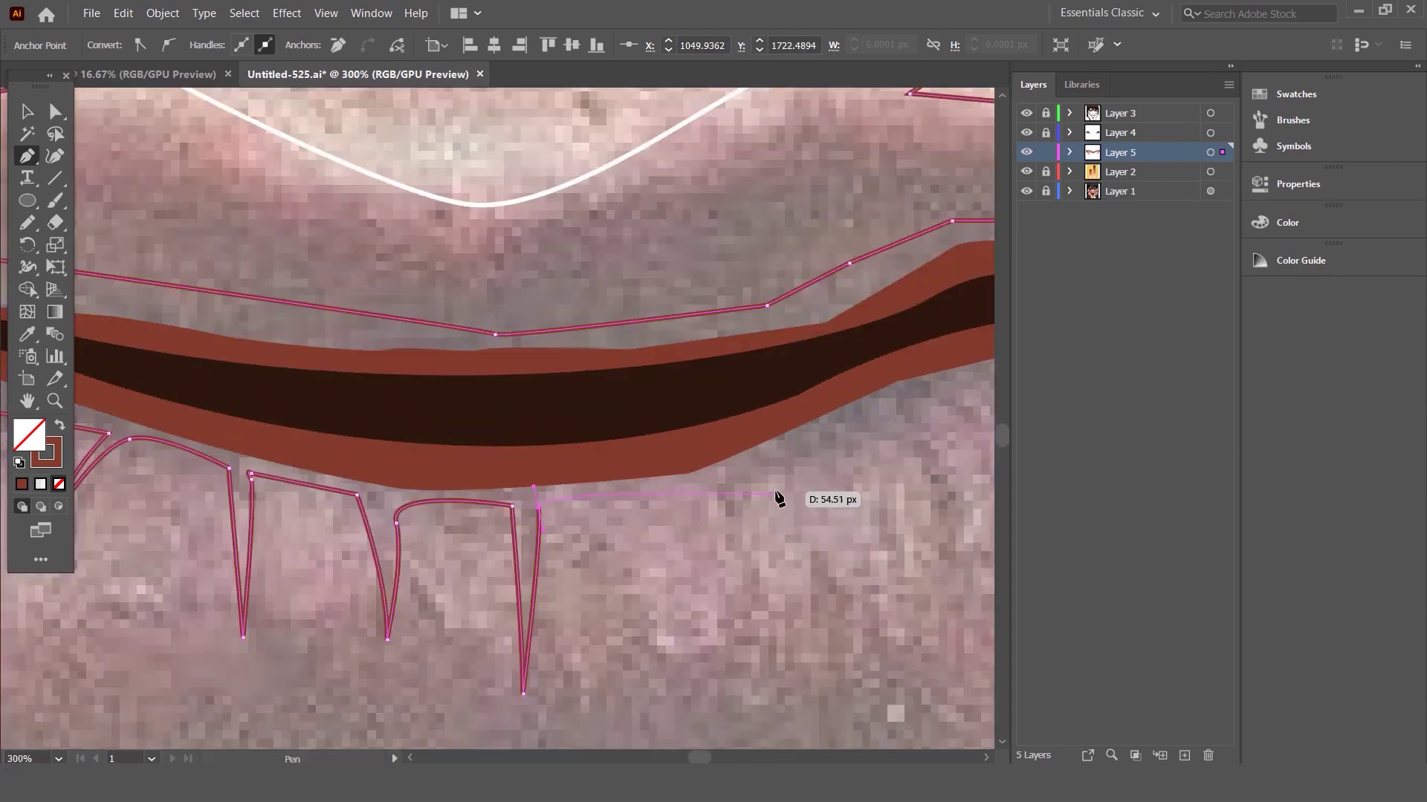
pyautogui.moveTo(732, 479); pyautogui.dragTo(772, 472)
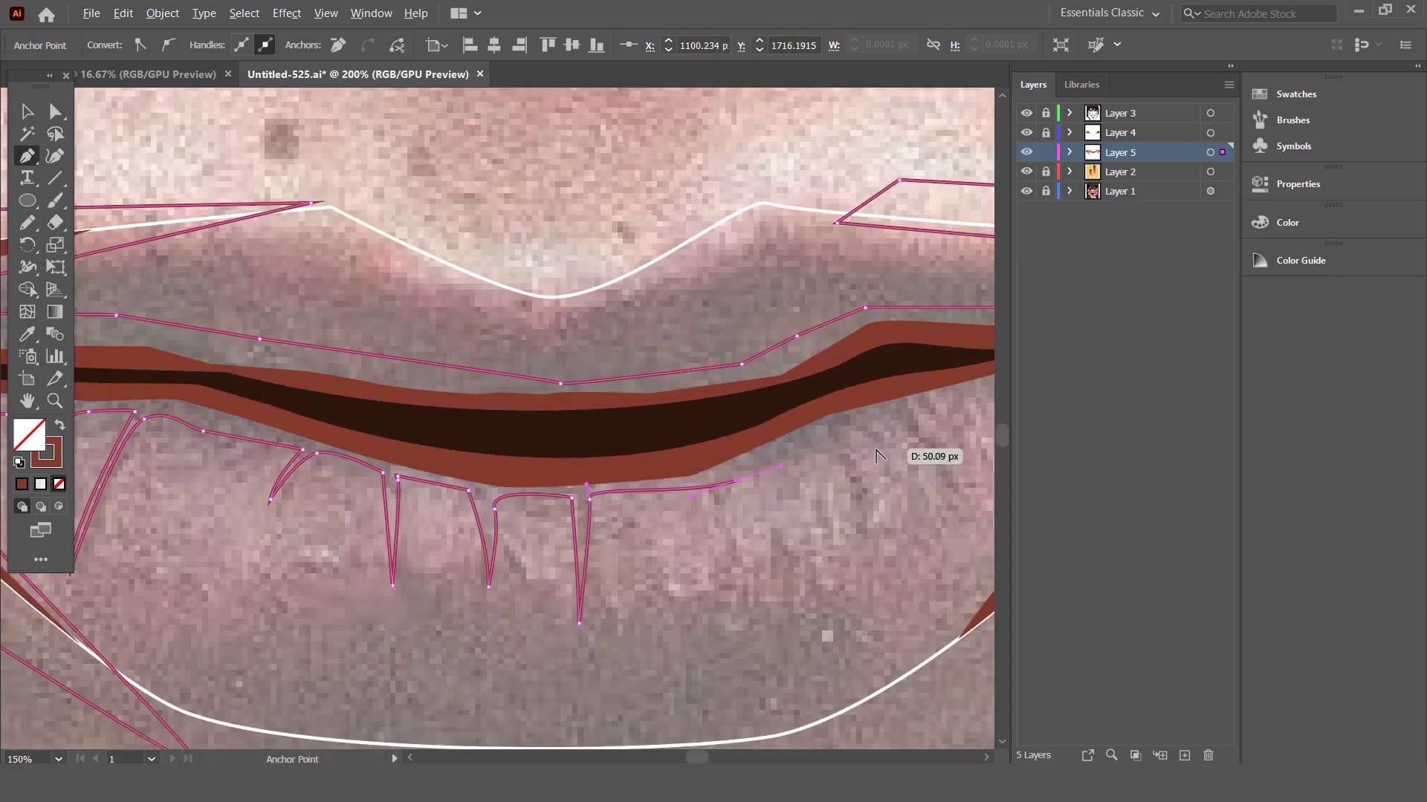
pyautogui.moveTo(877, 455); pyautogui.dragTo(810, 446)
pyautogui.click(811, 449)
pyautogui.moveTo(858, 514); pyautogui.dragTo(853, 568)
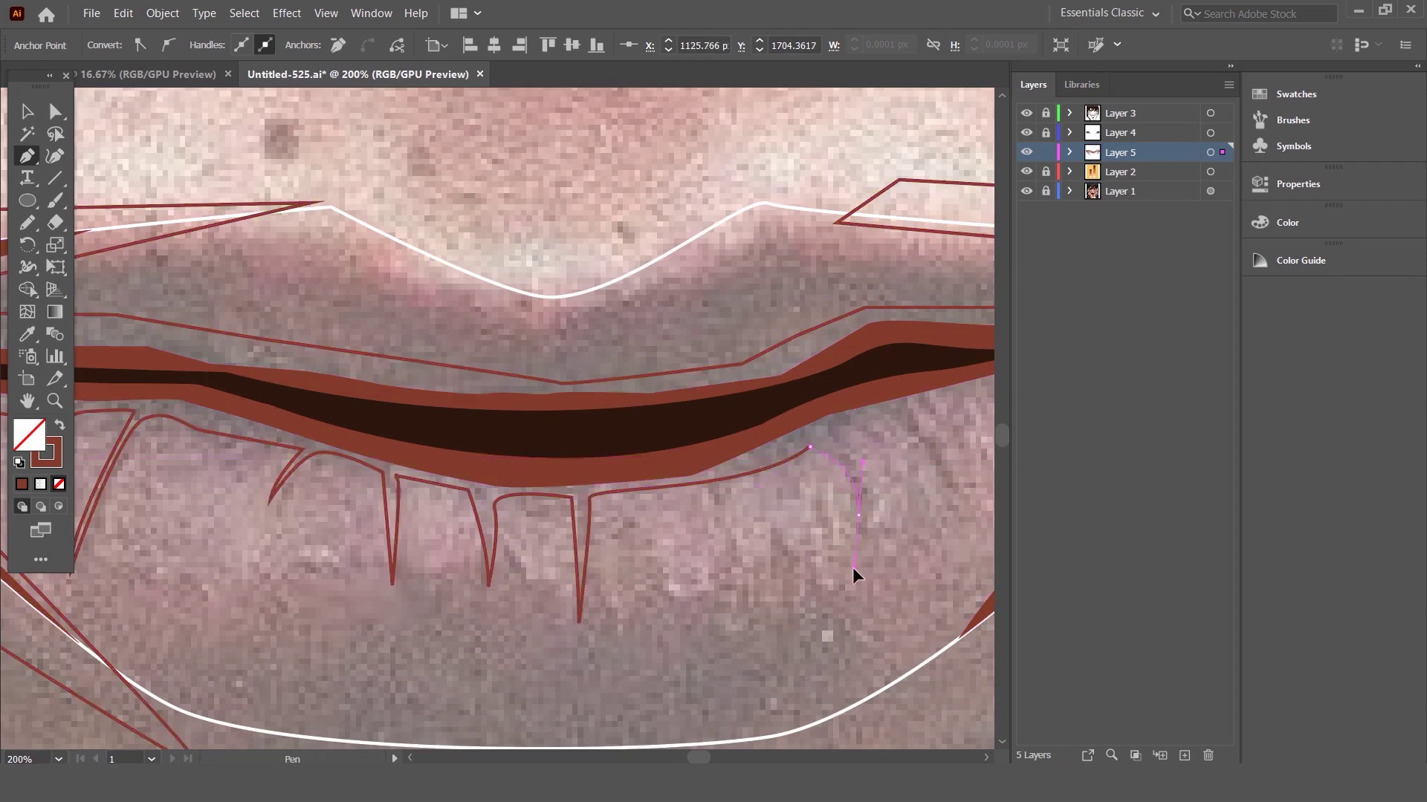
pyautogui.moveTo(841, 446); pyautogui.dragTo(871, 442)
pyautogui.click(899, 426)
pyautogui.moveTo(946, 485); pyautogui.dragTo(946, 496)
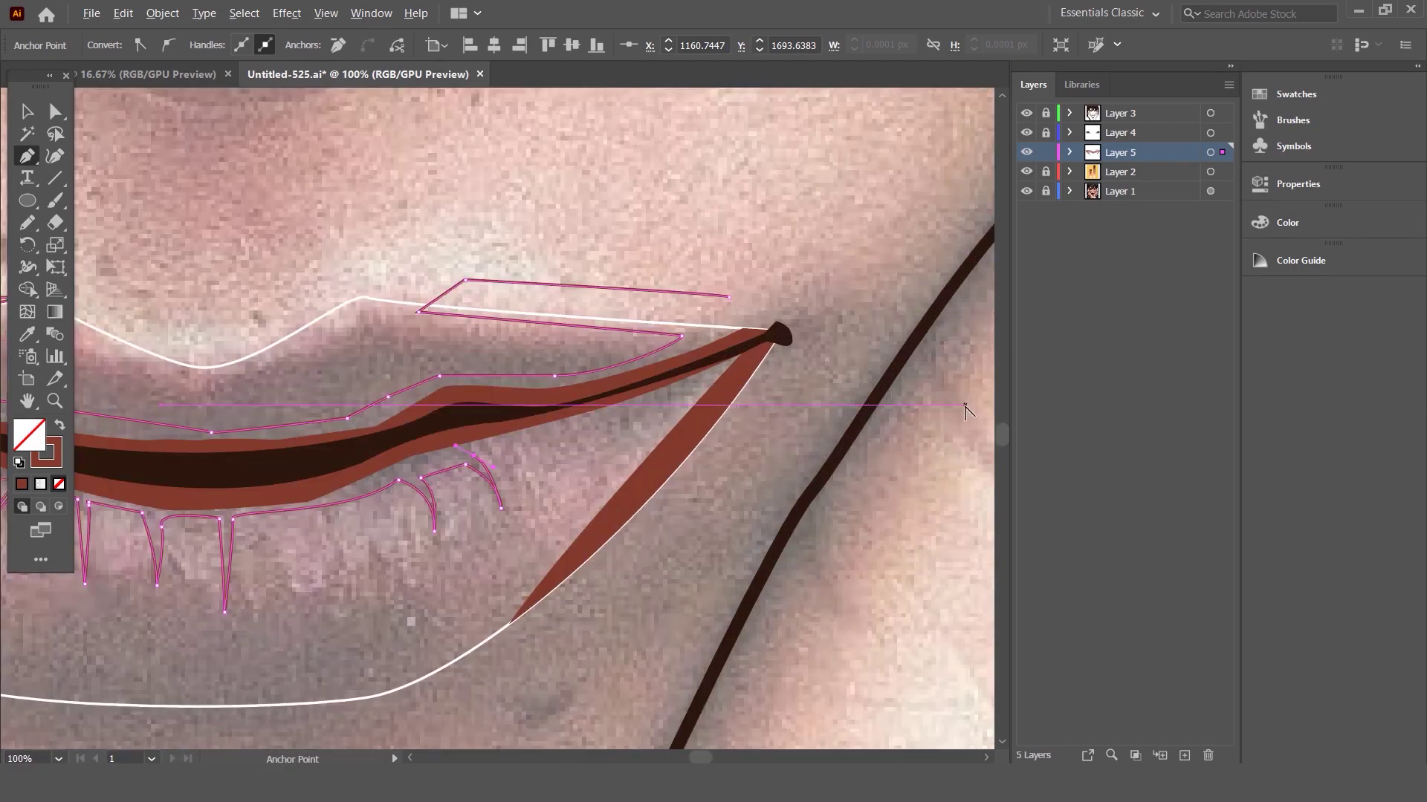
# - Adjust the right-corner handle and close the lower lip curve along the bottom of the mouth
pyautogui.moveTo(648, 429); pyautogui.dragTo(705, 388)
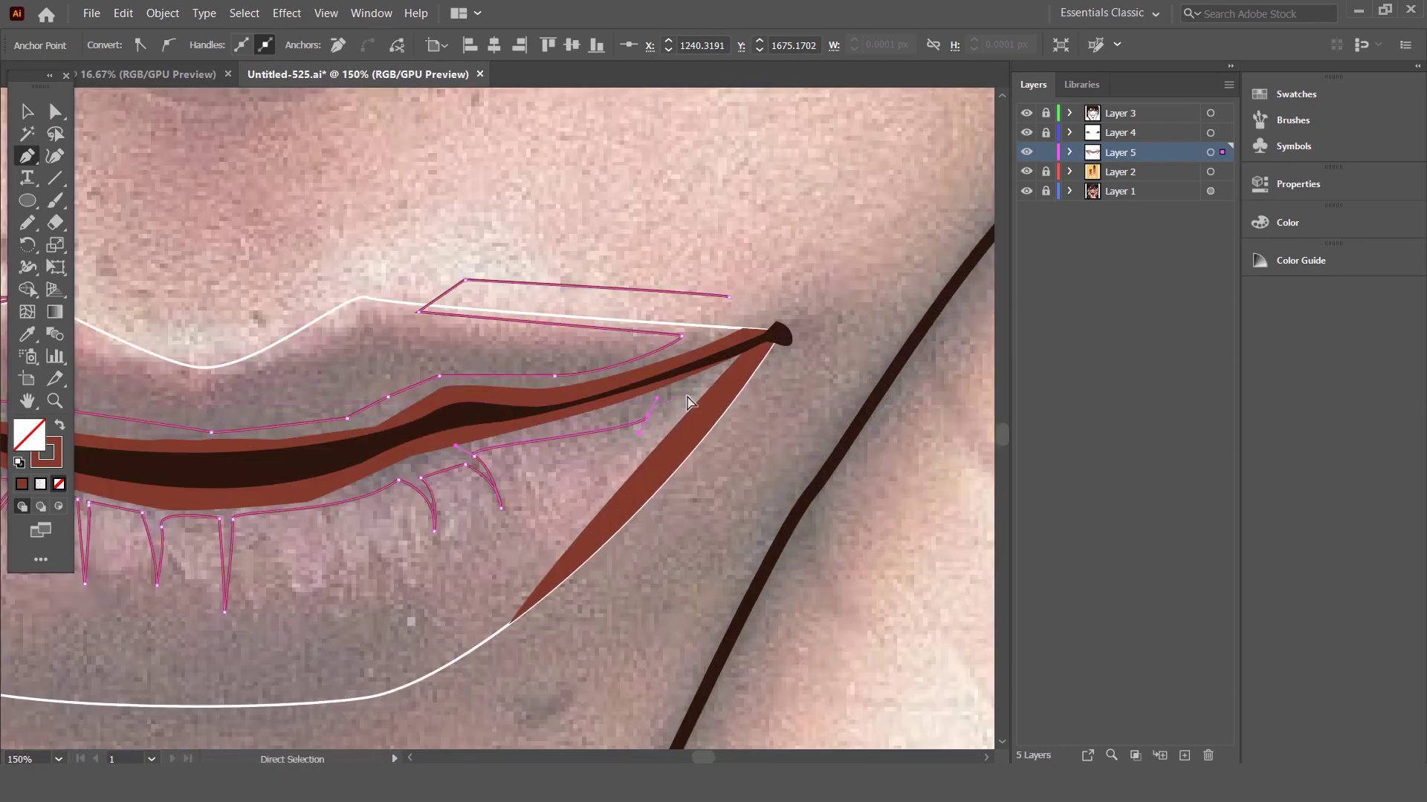
pyautogui.moveTo(603, 485); pyautogui.dragTo(628, 605)
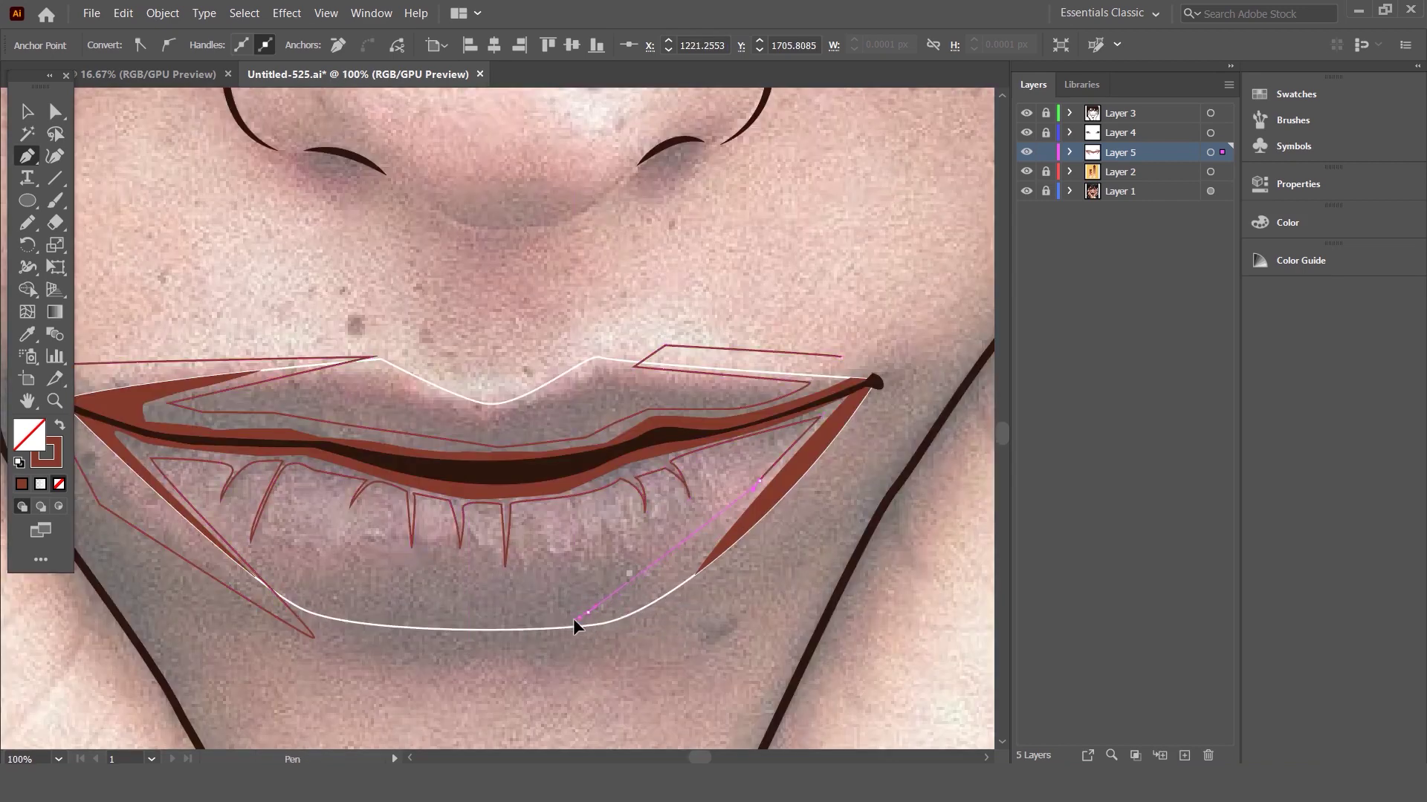
pyautogui.moveTo(573, 618)
pyautogui.mouseDown()
pyautogui.moveTo(507, 630)
pyautogui.moveTo(309, 613)
pyautogui.mouseUp()
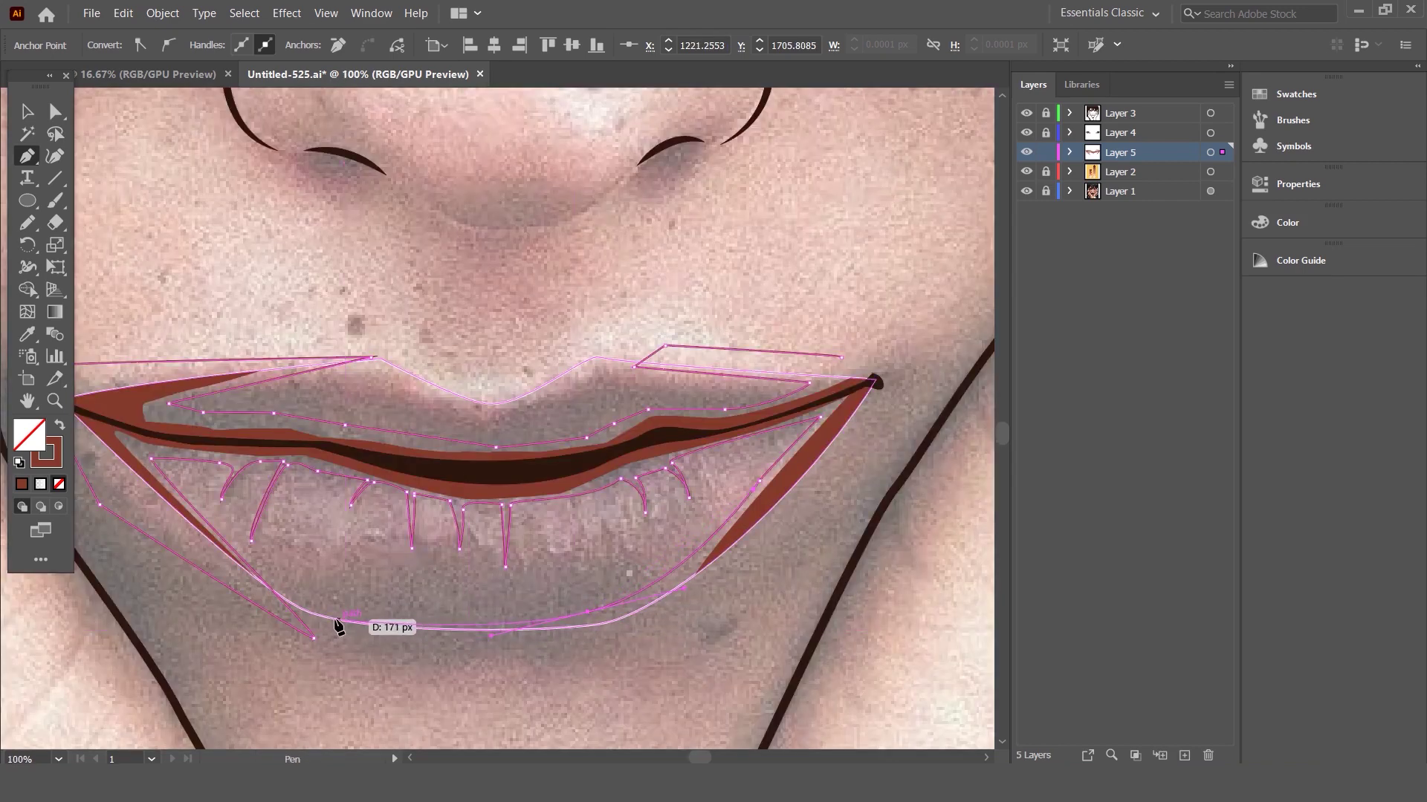
pyautogui.click(286, 597)
# - Draw a large angular polygon beneath the lower lip, reaching up to the right mouth corner
pyautogui.click(310, 691)
pyautogui.moveTo(644, 706); pyautogui.dragTo(768, 624)
pyautogui.click(773, 606)
pyautogui.click(925, 346)
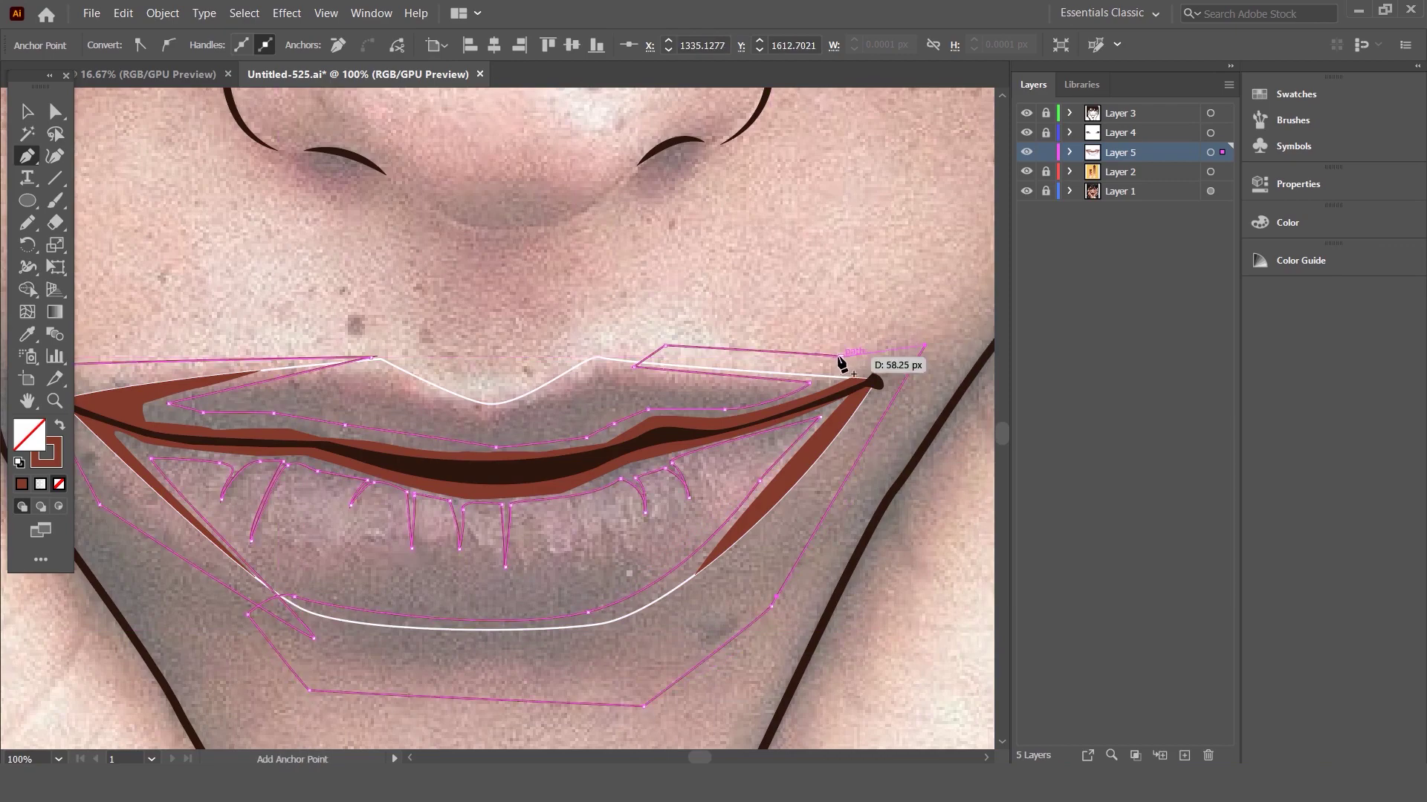
pyautogui.press('h')
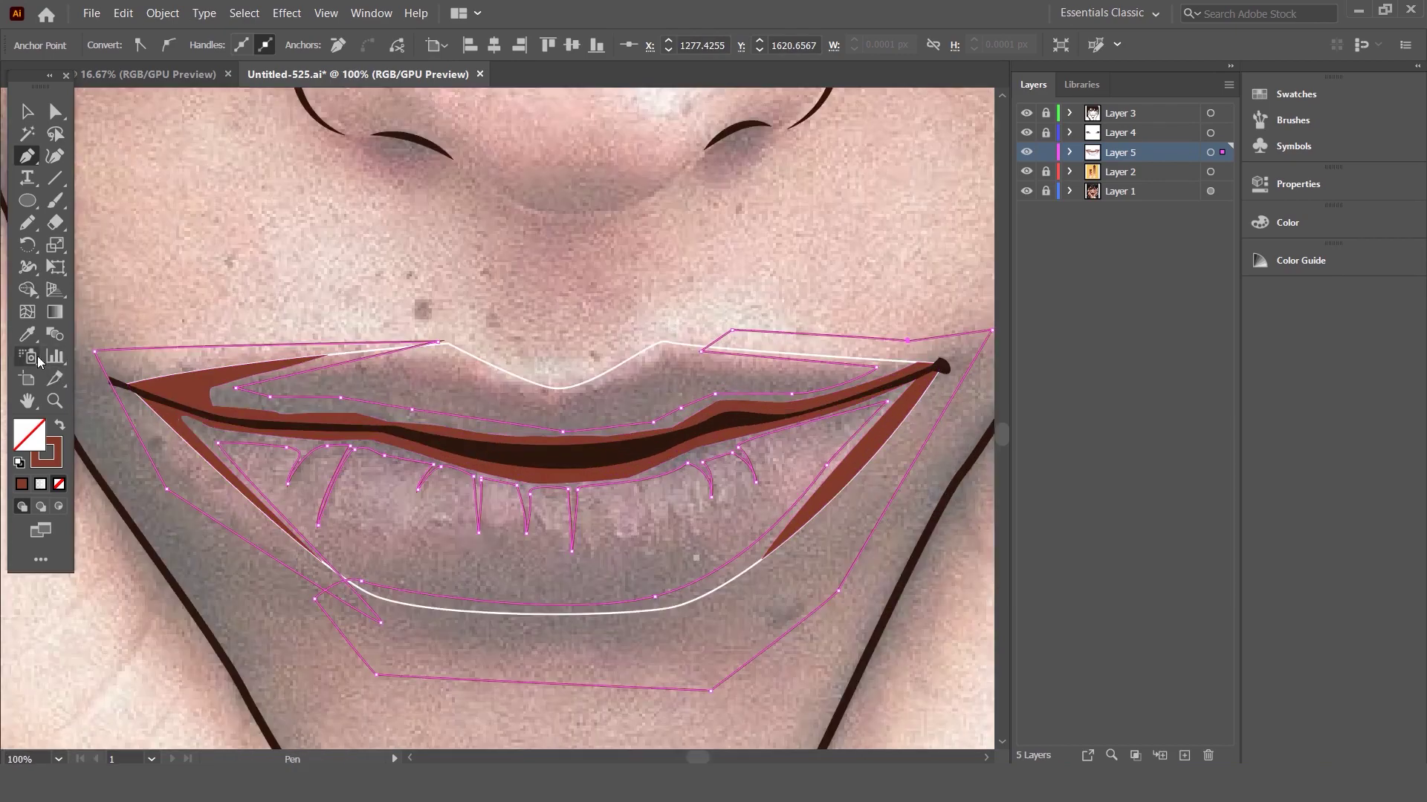
# - Fill the mouth shapes with lip brown, send them to the back, and swap to a brown outline
pyautogui.scroll(-1, 407, 329)
pyautogui.scroll(1, 446, 366)
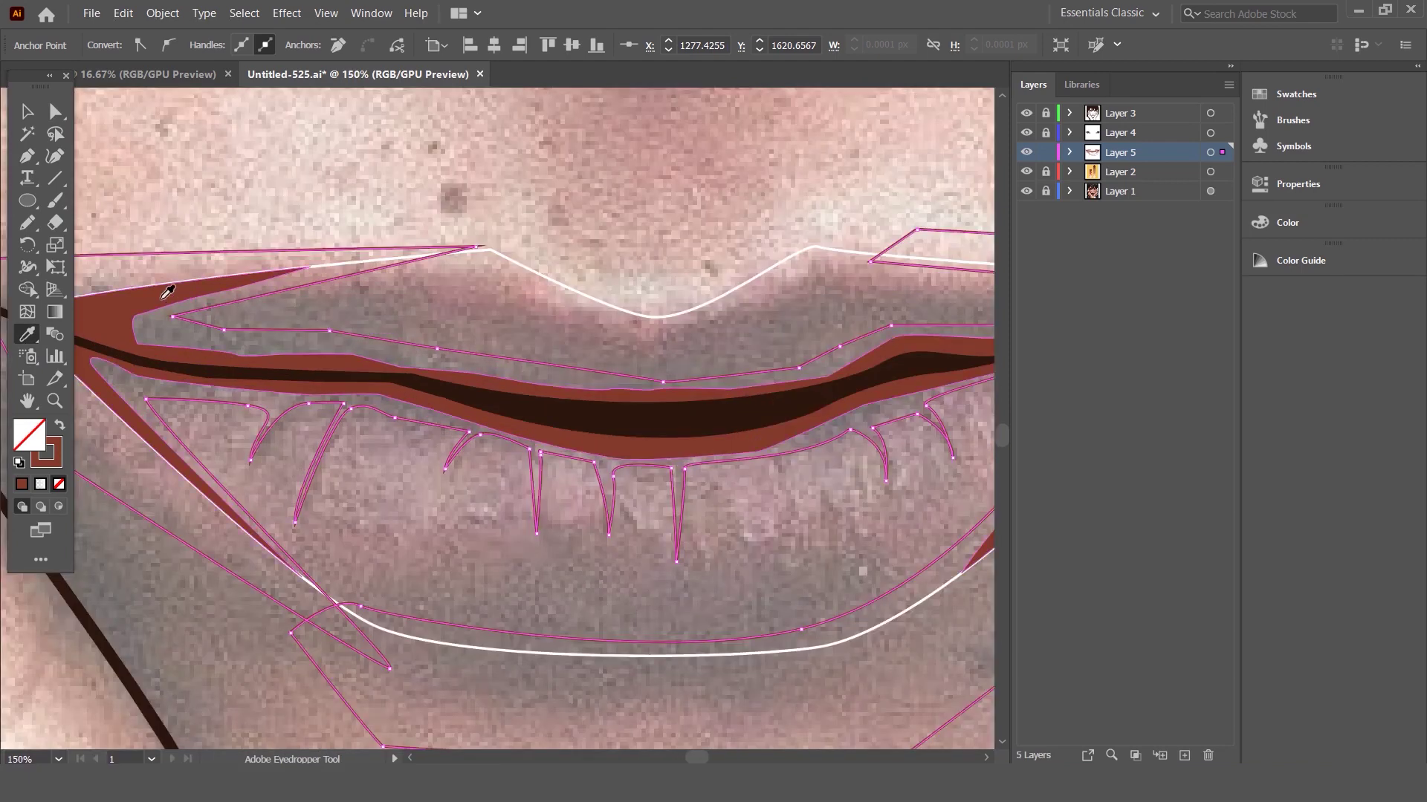
pyautogui.click(165, 294)
pyautogui.scroll(-1, 714, 292)
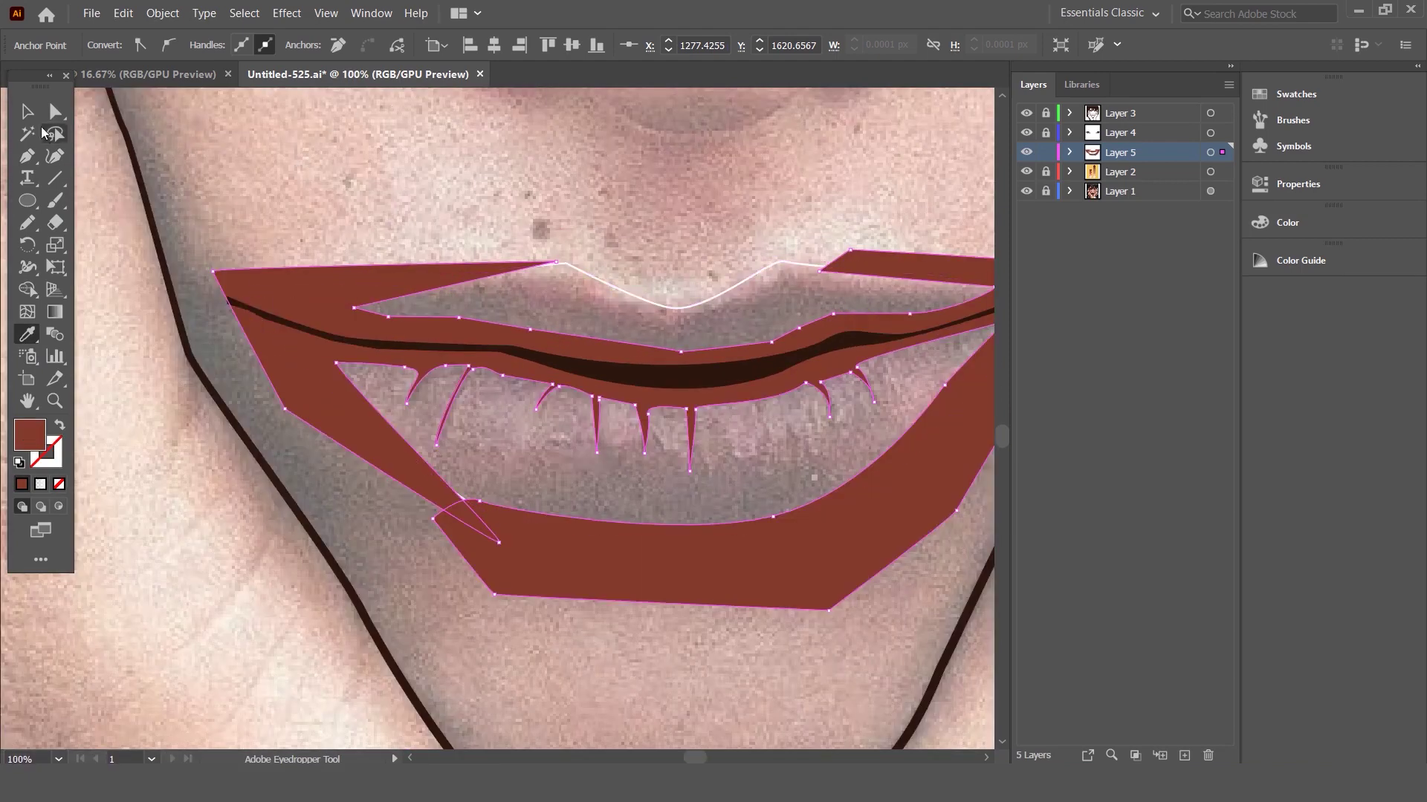
pyautogui.press('v')
pyautogui.rightClick(579, 265)
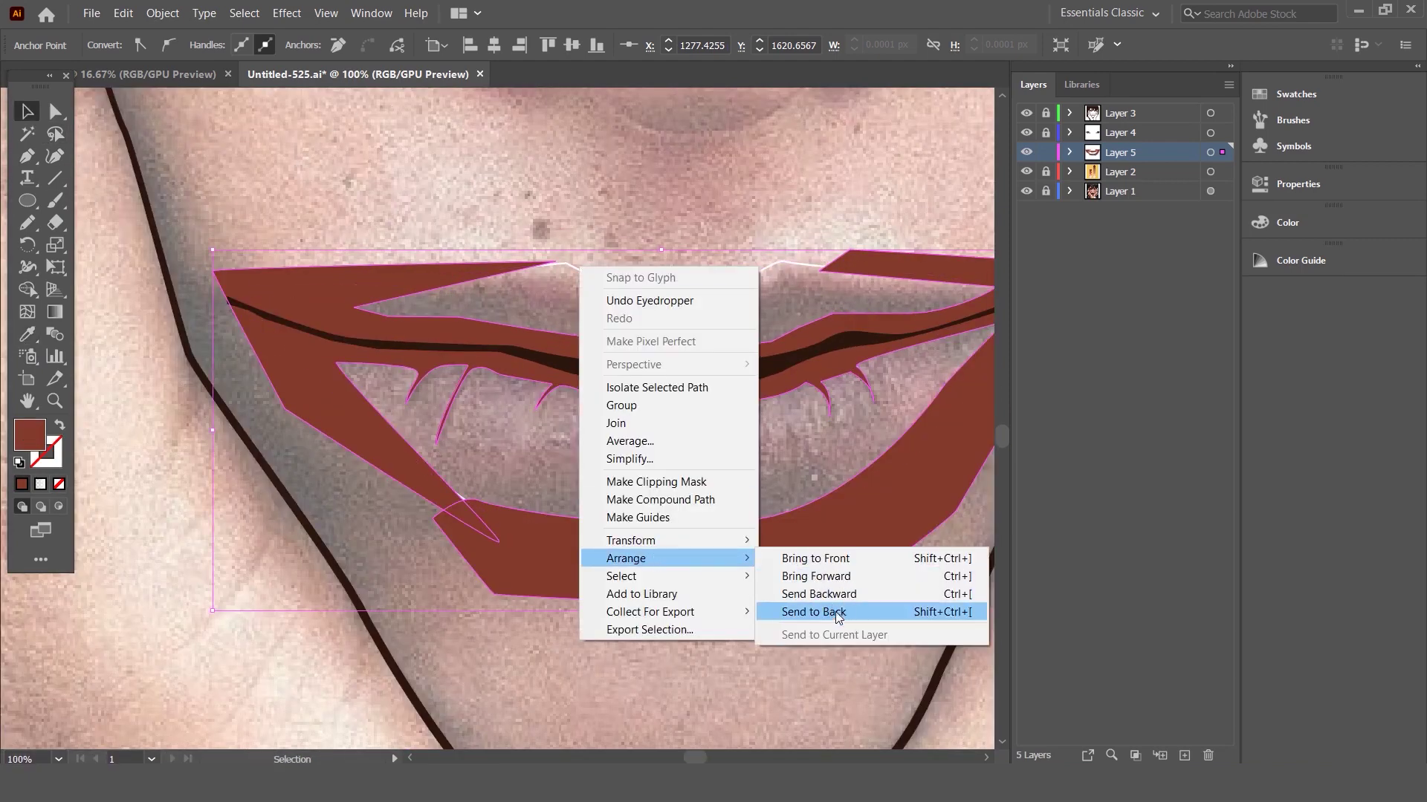
pyautogui.click(835, 613)
pyautogui.scroll(1, 707, 382)
pyautogui.click(22, 113)
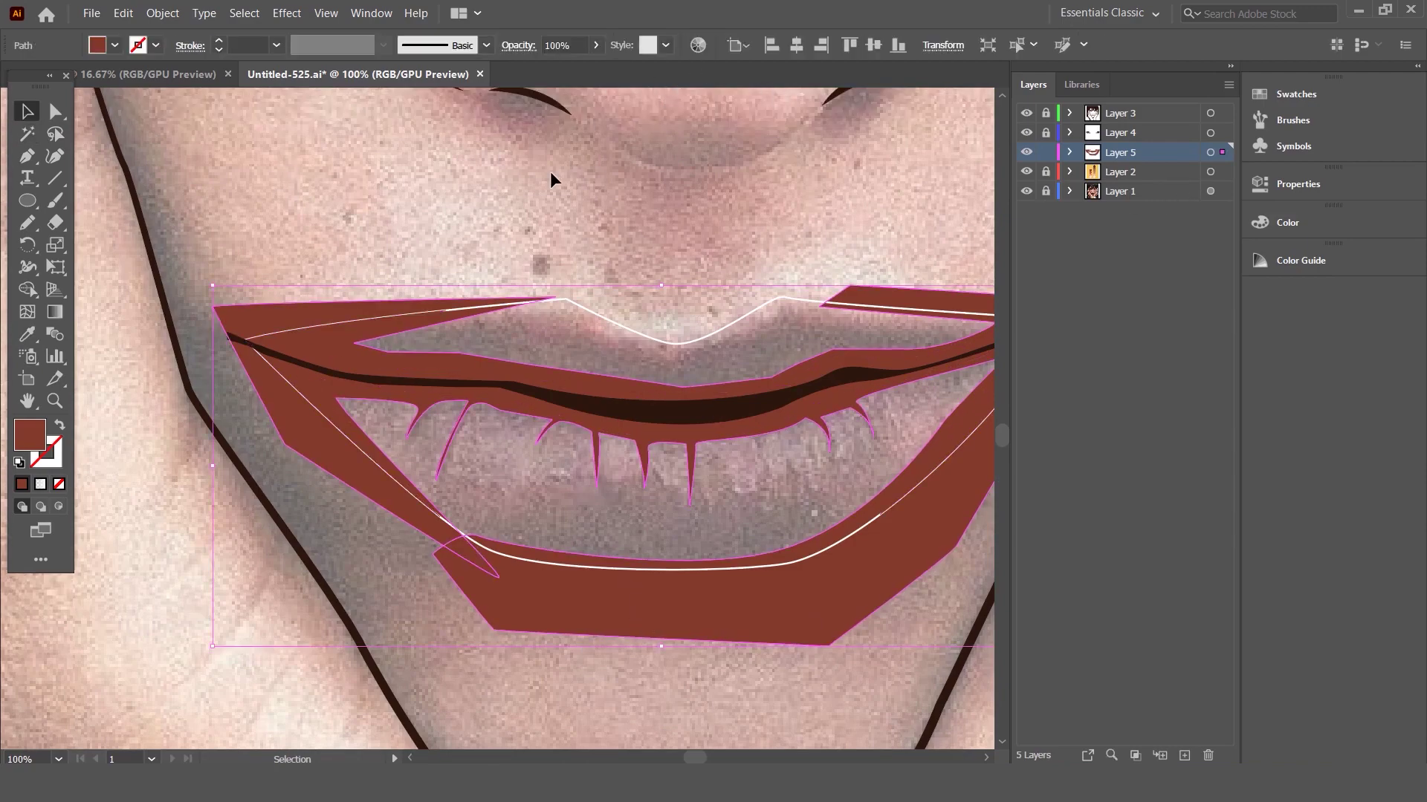
pyautogui.hotkey('shift', 'x')
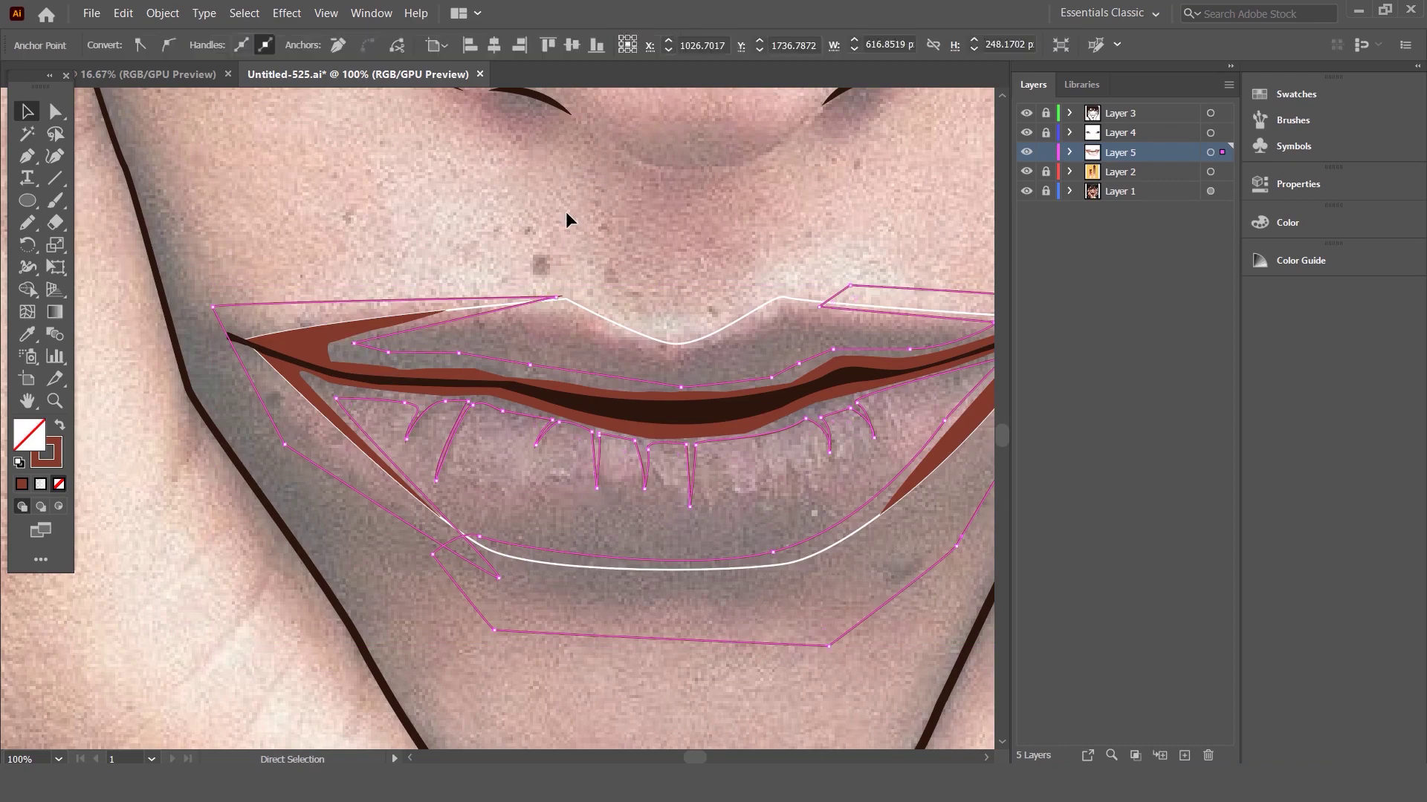
pyautogui.click(566, 214)
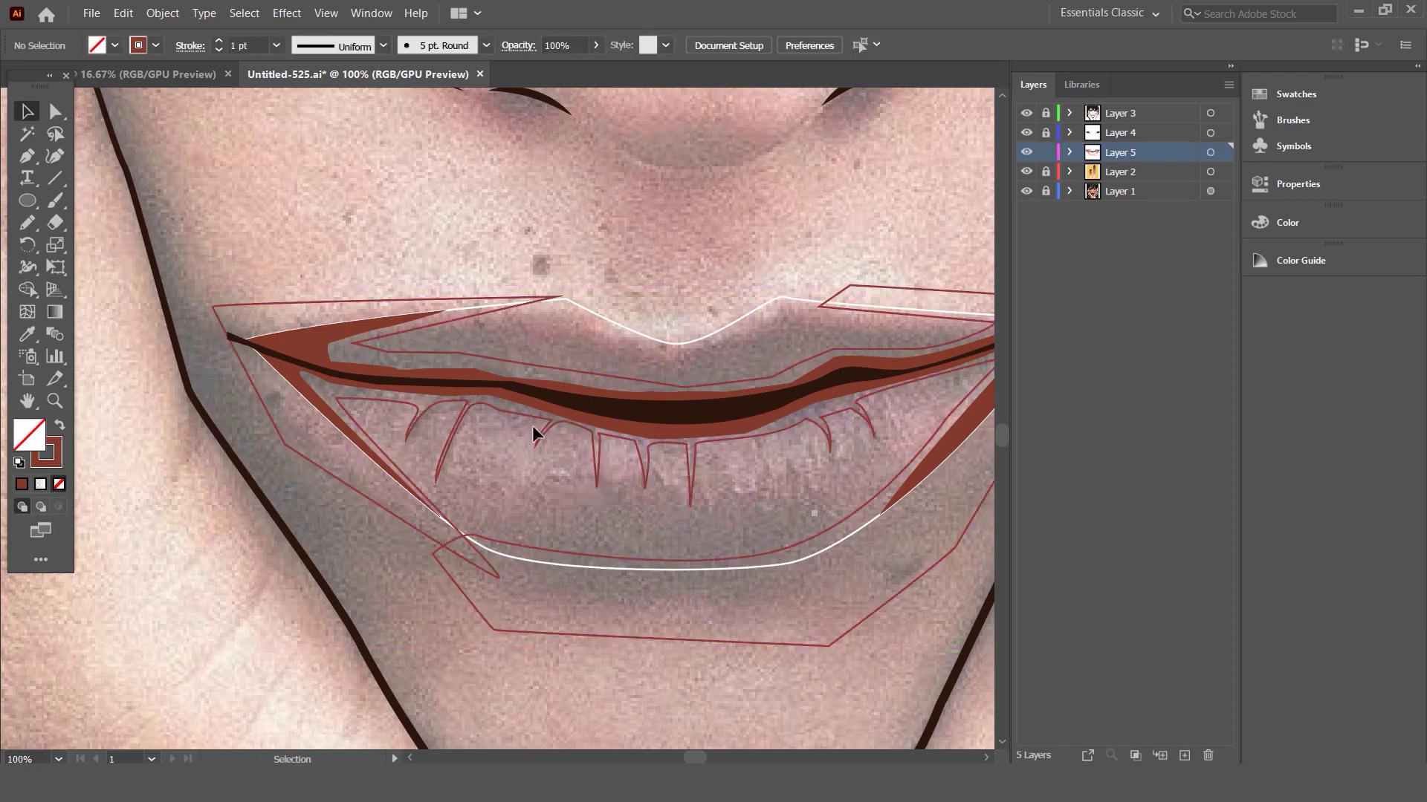
# - Fill the mouth outlines with the sampled brown at 38% opacity and send them behind the teeth
pyautogui.moveTo(539, 421); pyautogui.dragTo(541, 242)
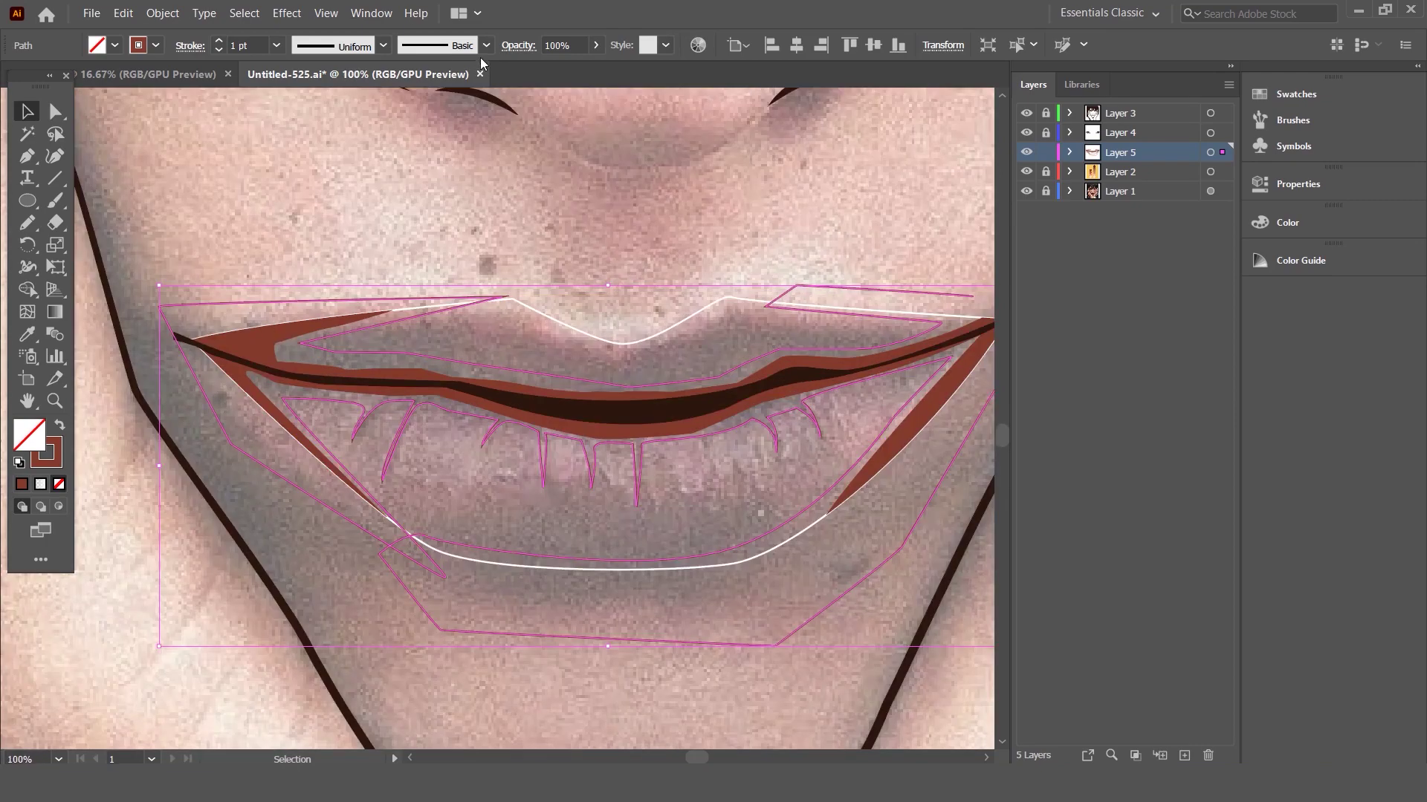
pyautogui.click(27, 336)
pyautogui.click(267, 345)
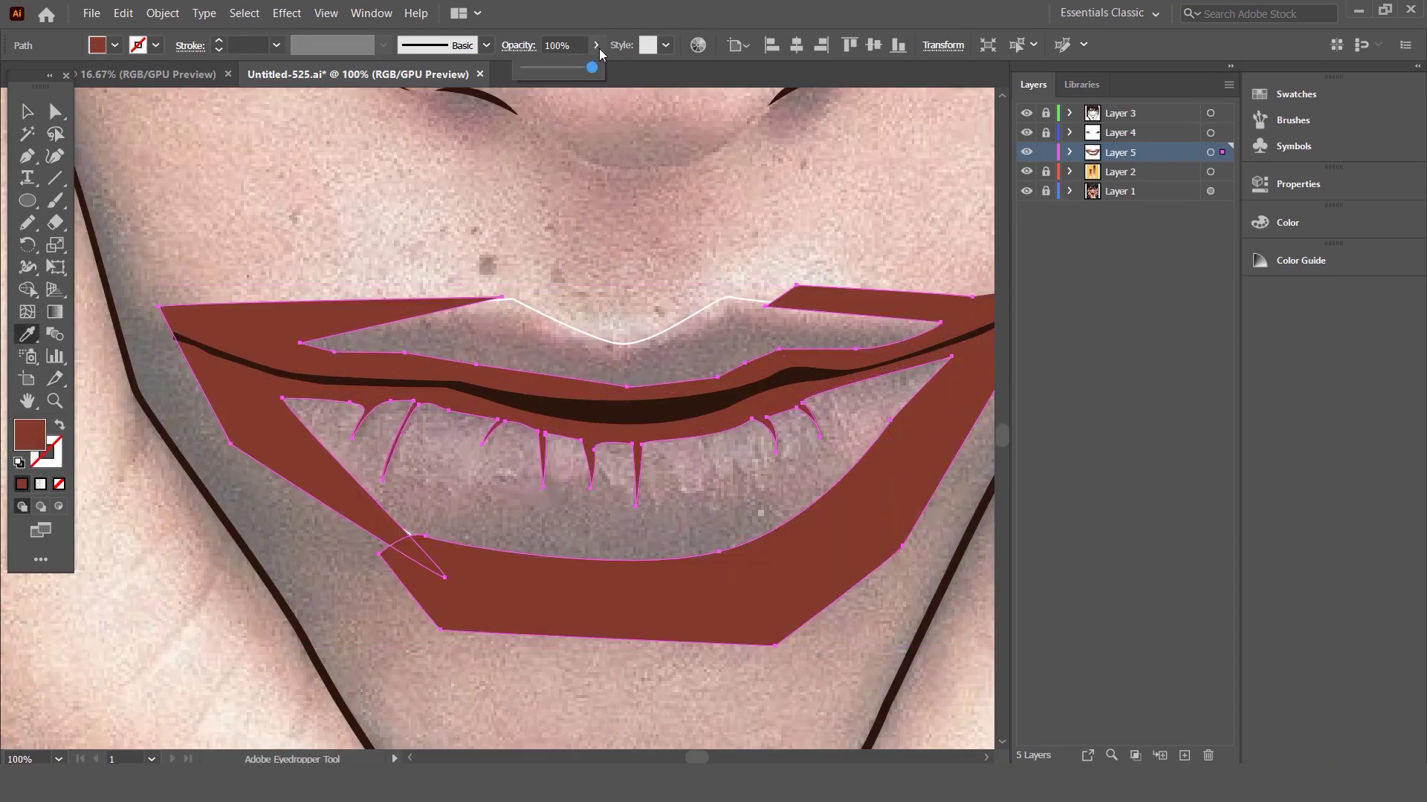
pyautogui.moveTo(567, 66); pyautogui.dragTo(551, 80)
pyautogui.rightClick(489, 332)
pyautogui.moveTo(534, 623)
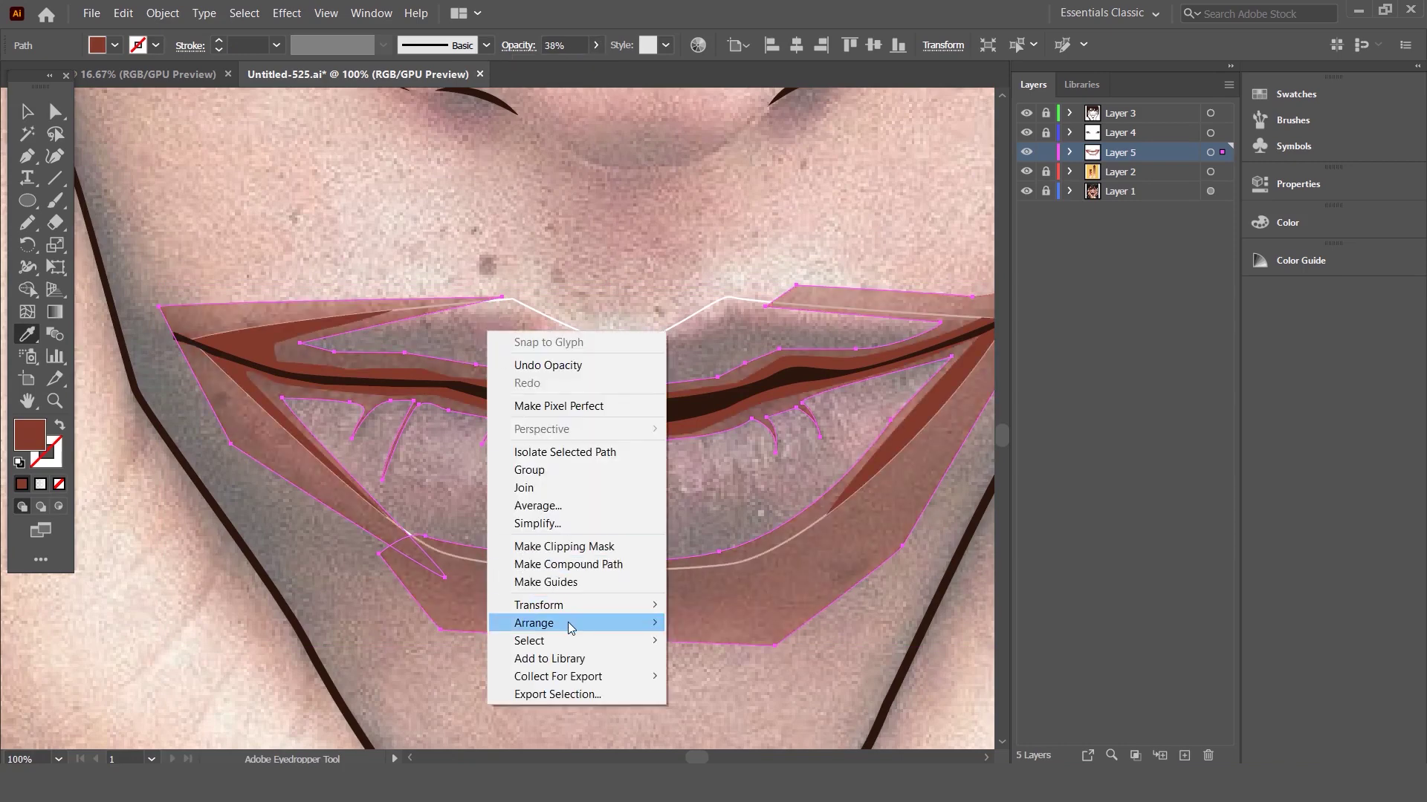
pyautogui.click(761, 673)
# - Delete the excess regions outside the lips with the Shape Builder tool
pyautogui.click(28, 113)
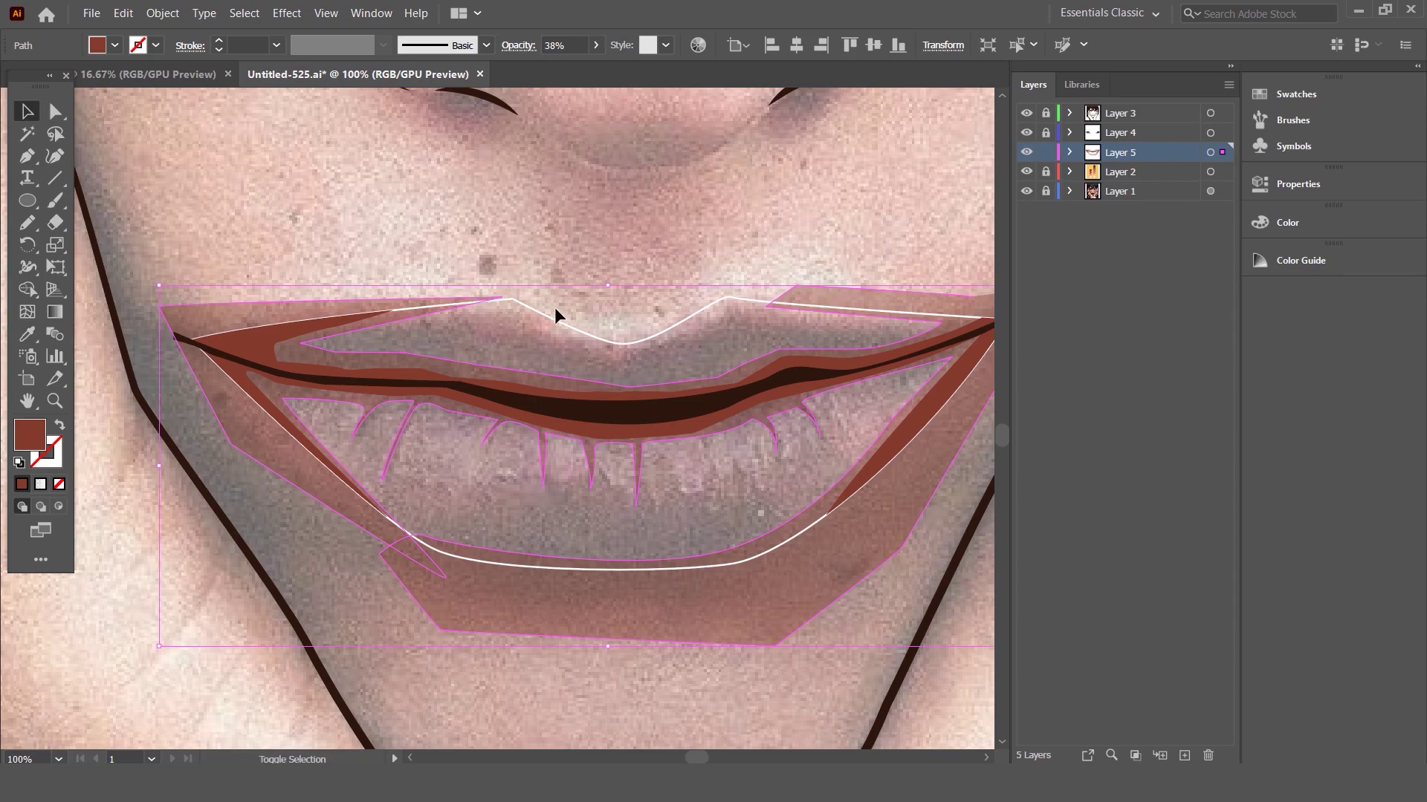
pyautogui.click(551, 314)
pyautogui.click(28, 288)
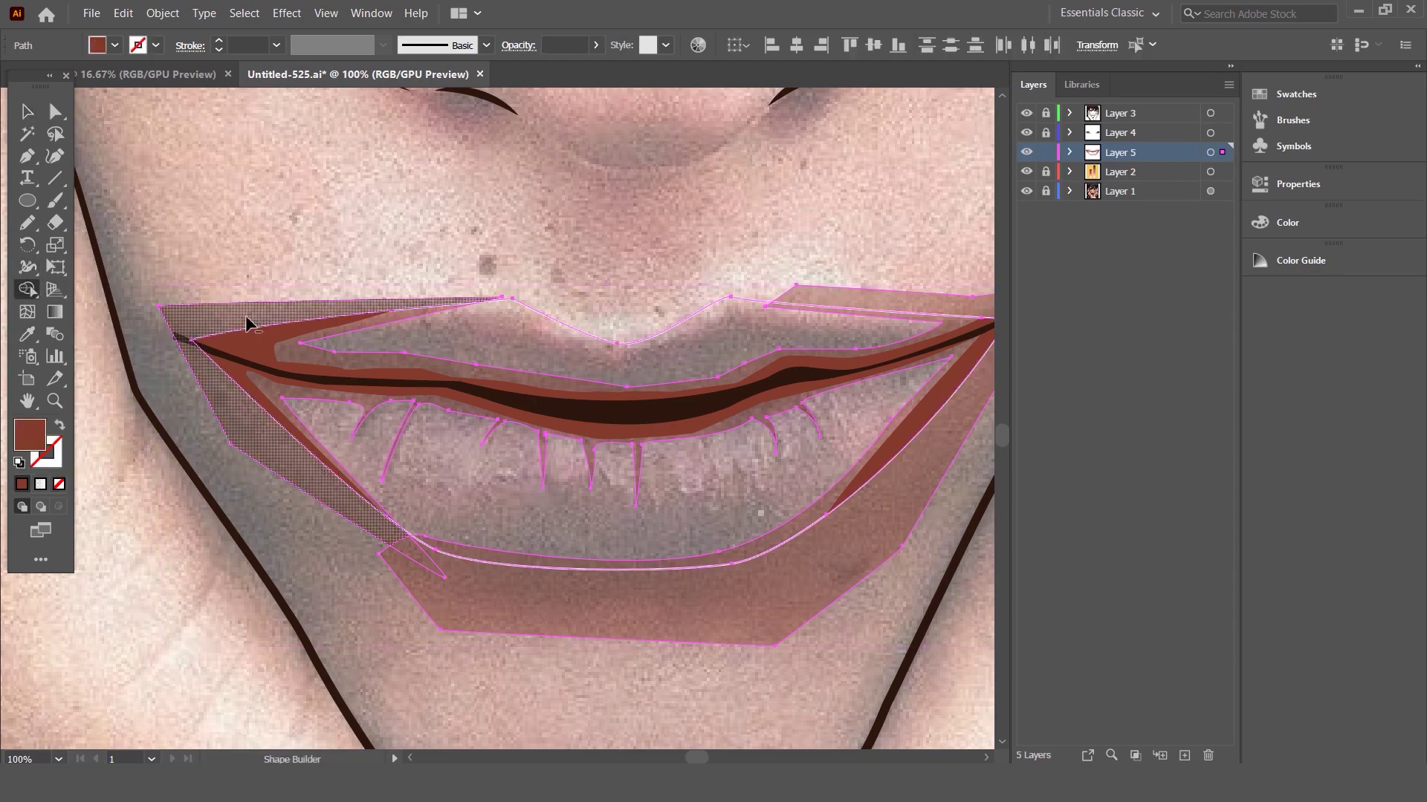
pyautogui.keyDown('alt'); pyautogui.click(248, 328); pyautogui.keyUp('alt')
pyautogui.keyDown('alt'); pyautogui.click(802, 572); pyautogui.keyUp('alt')
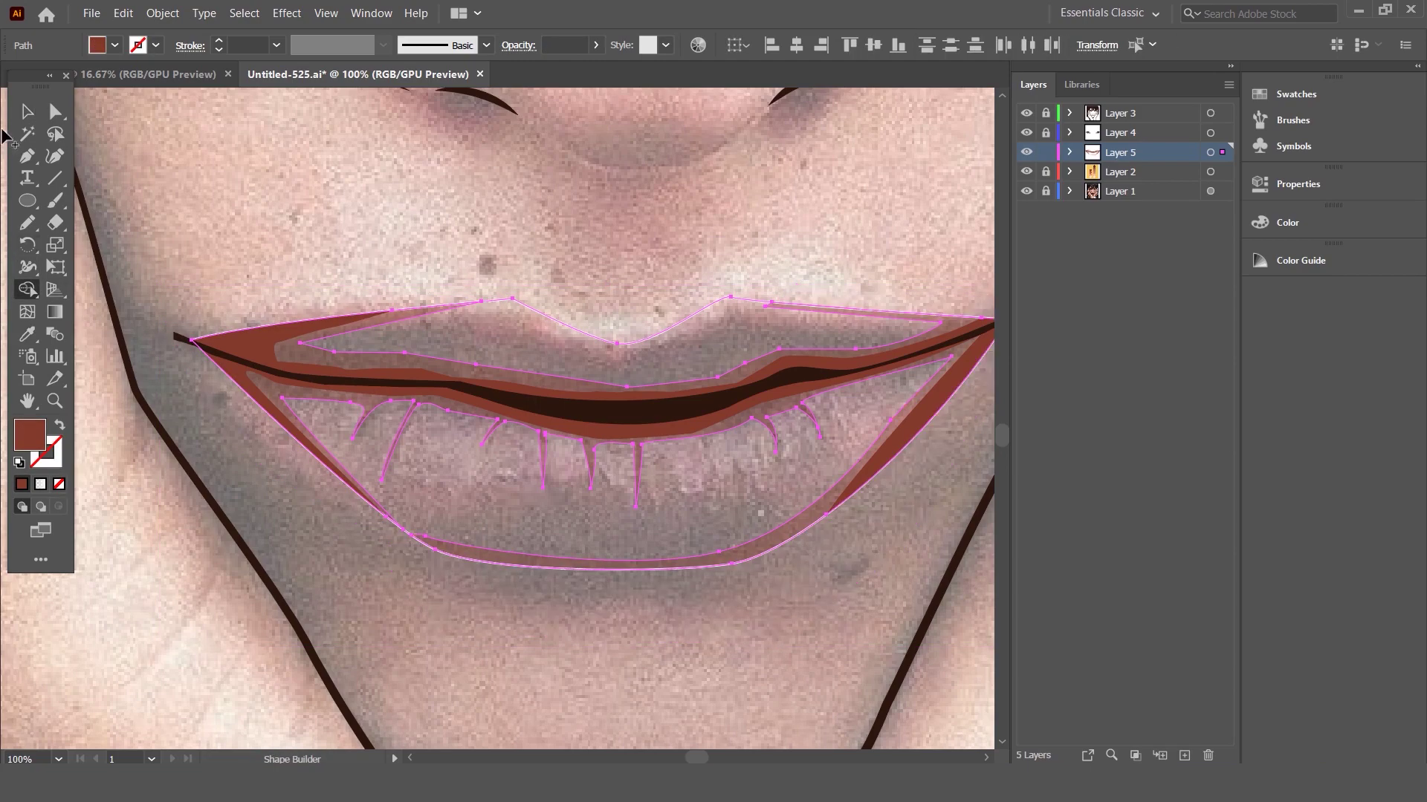
pyautogui.click(25, 111)
pyautogui.click(326, 208)
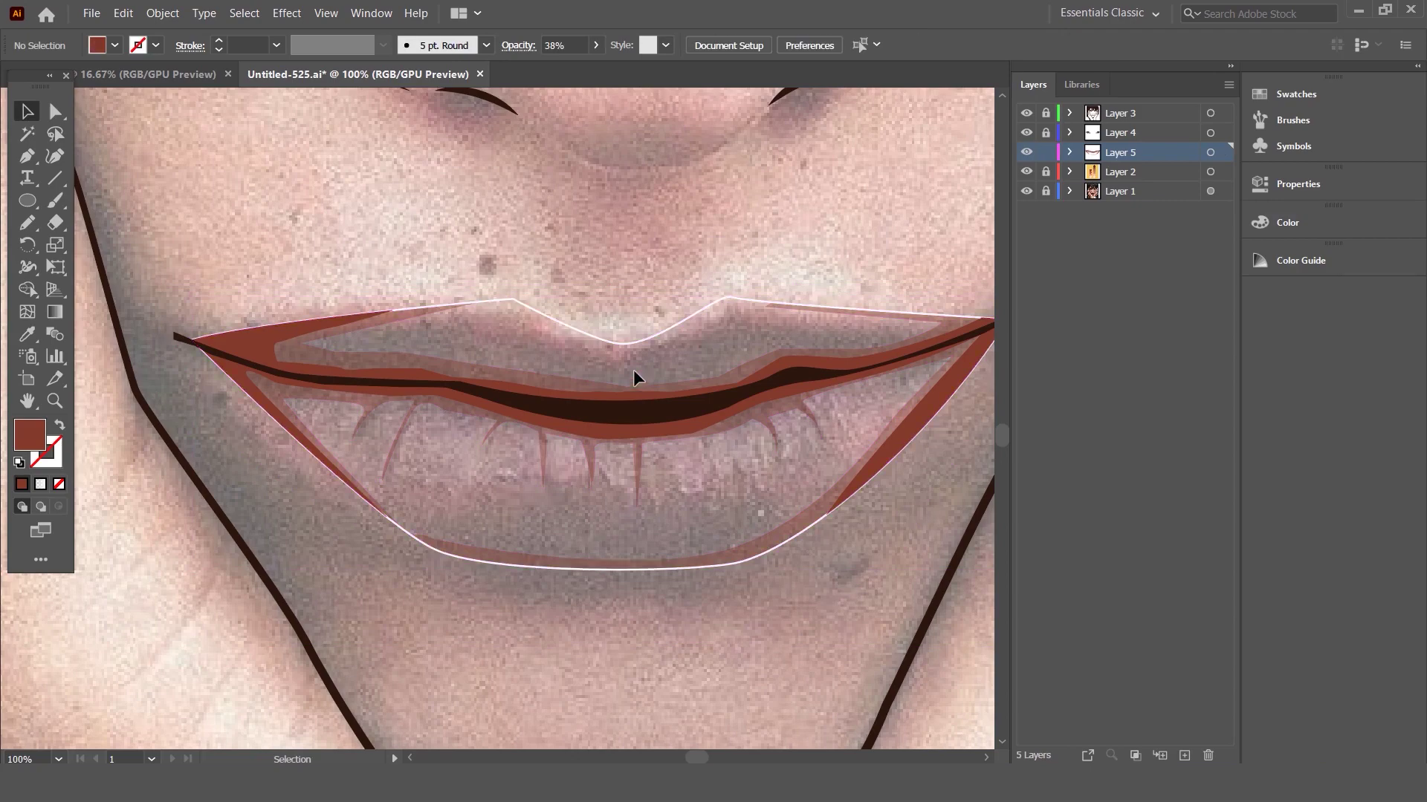
pyautogui.scroll(1, 663, 346)
# - Trace the upper lip to its central dip, with the red fill swapped to an outline
pyautogui.press('p')
pyautogui.keyDown('alt'); pyautogui.scroll(1, 542, 309); pyautogui.keyUp('alt')
pyautogui.click(476, 288)
pyautogui.click(346, 344)
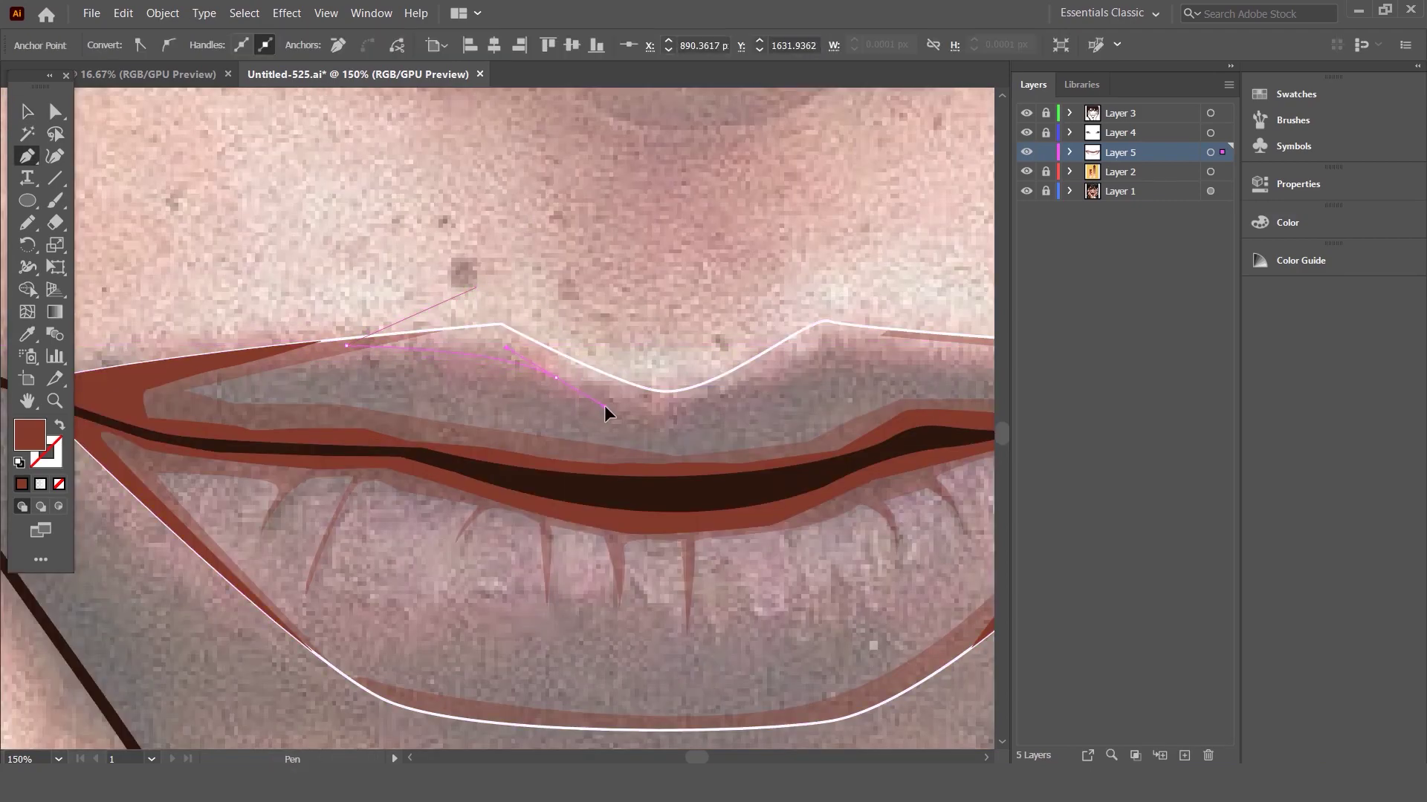
pyautogui.moveTo(645, 425); pyautogui.dragTo(641, 420)
pyautogui.click(675, 414)
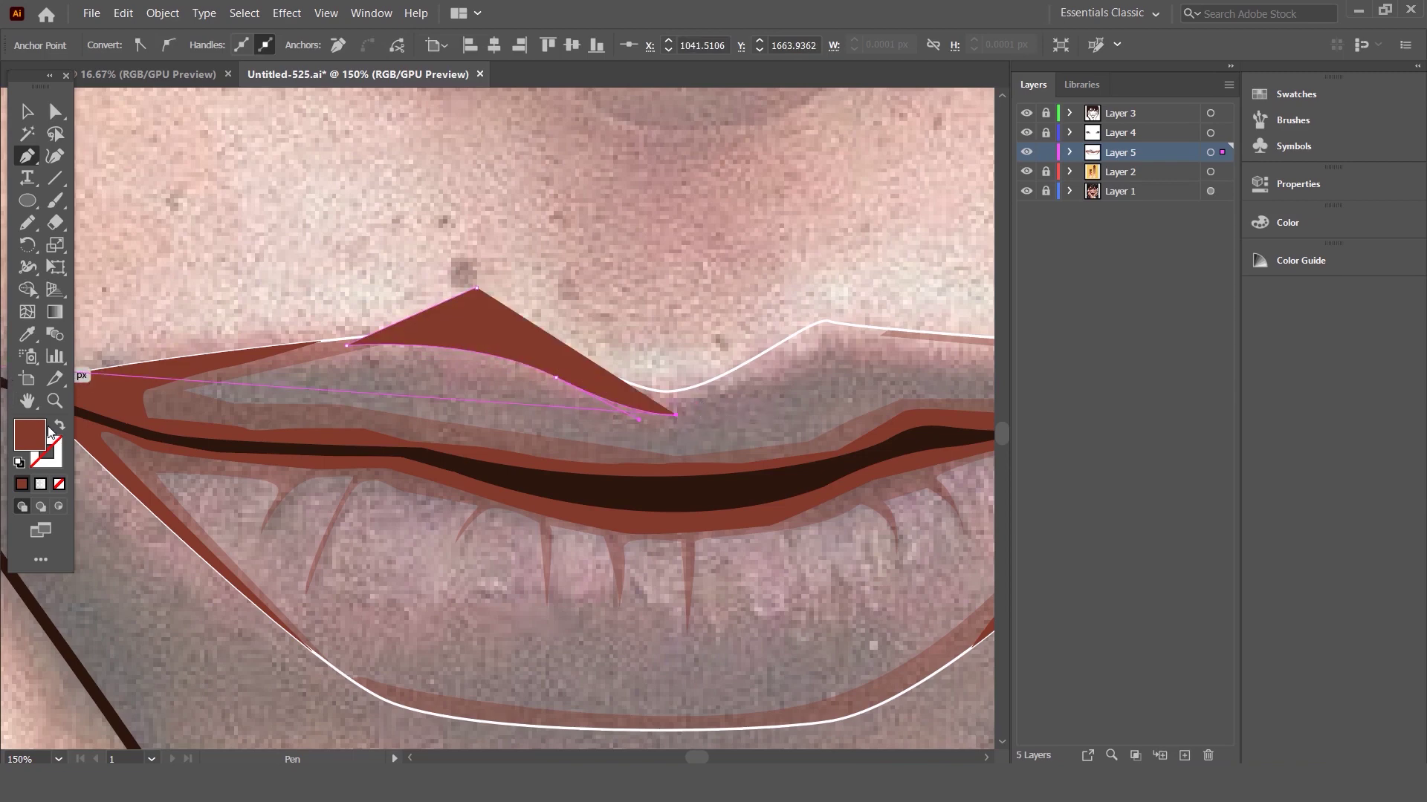
pyautogui.click(59, 428)
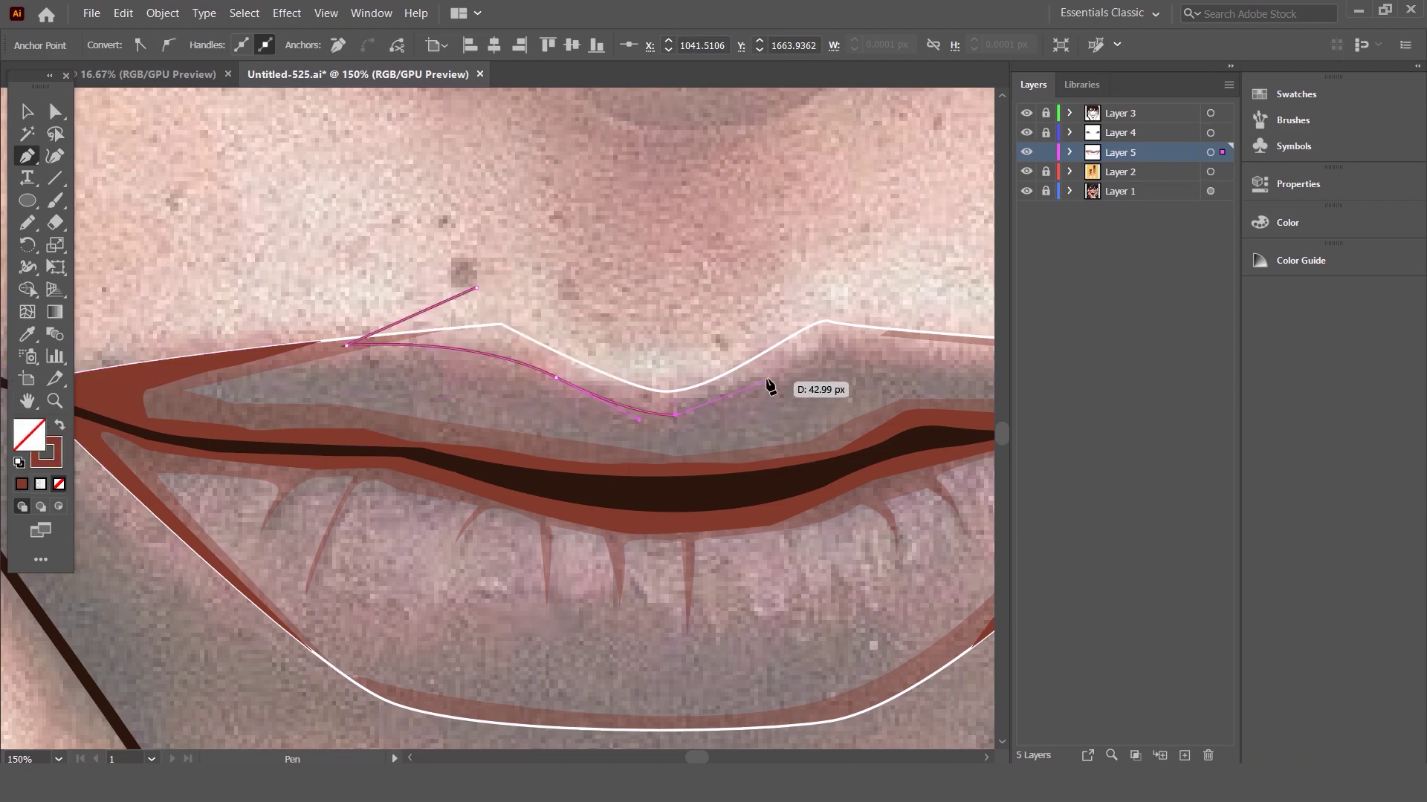
# - Close the shape across the skin above the upper lip and deselect it
pyautogui.moveTo(829, 344); pyautogui.dragTo(874, 347)
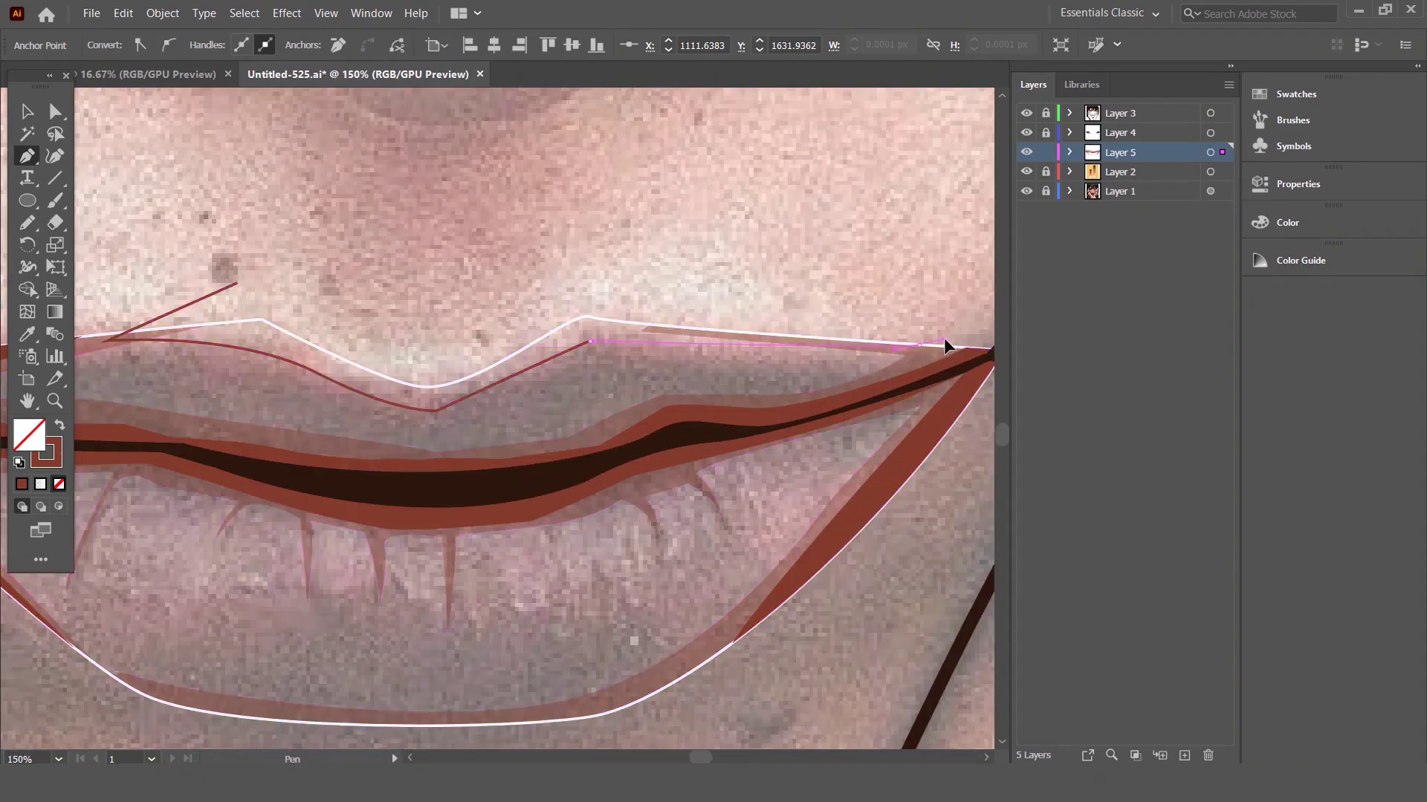
pyautogui.click(920, 344)
pyautogui.click(677, 229)
pyautogui.moveTo(358, 211); pyautogui.dragTo(258, 266)
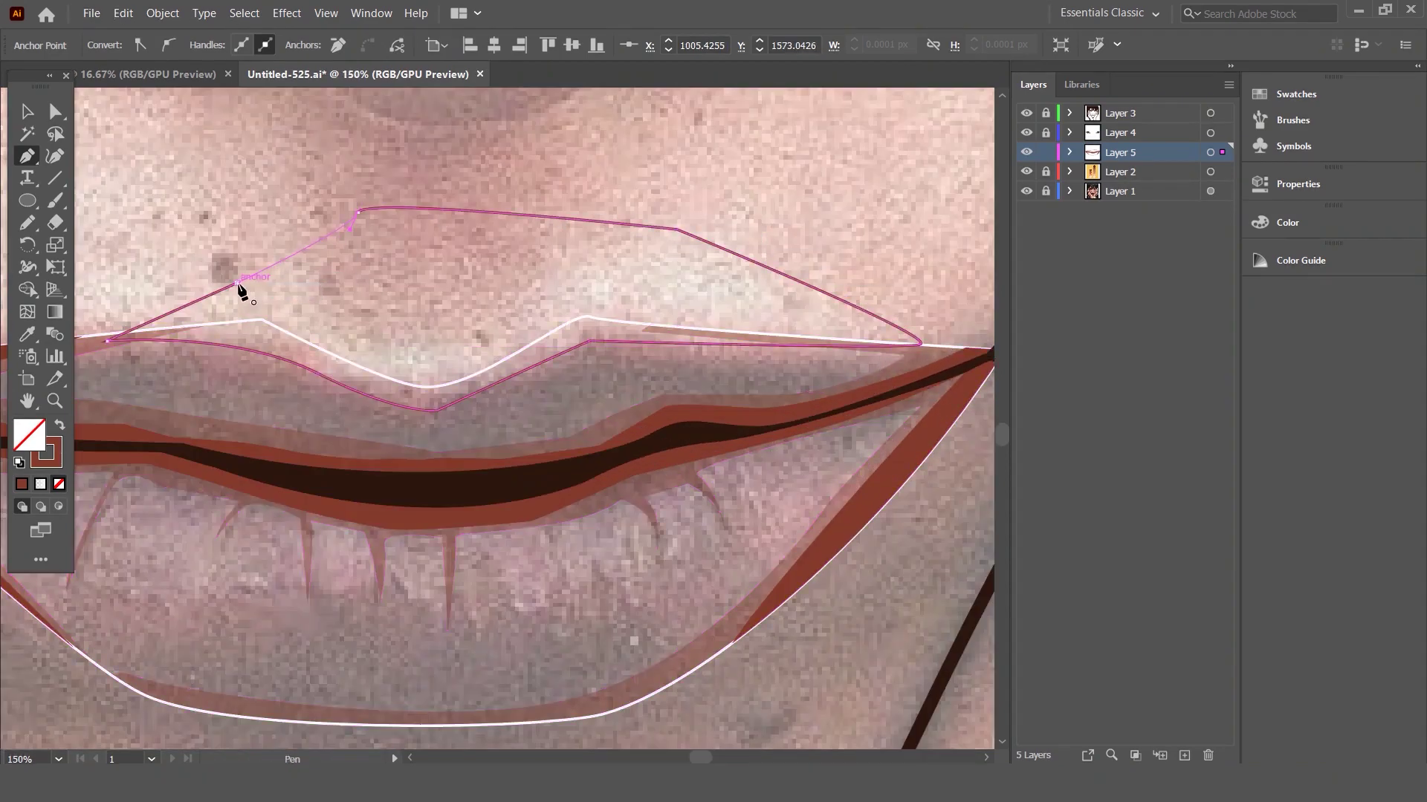
pyautogui.click(27, 111)
pyautogui.click(416, 309)
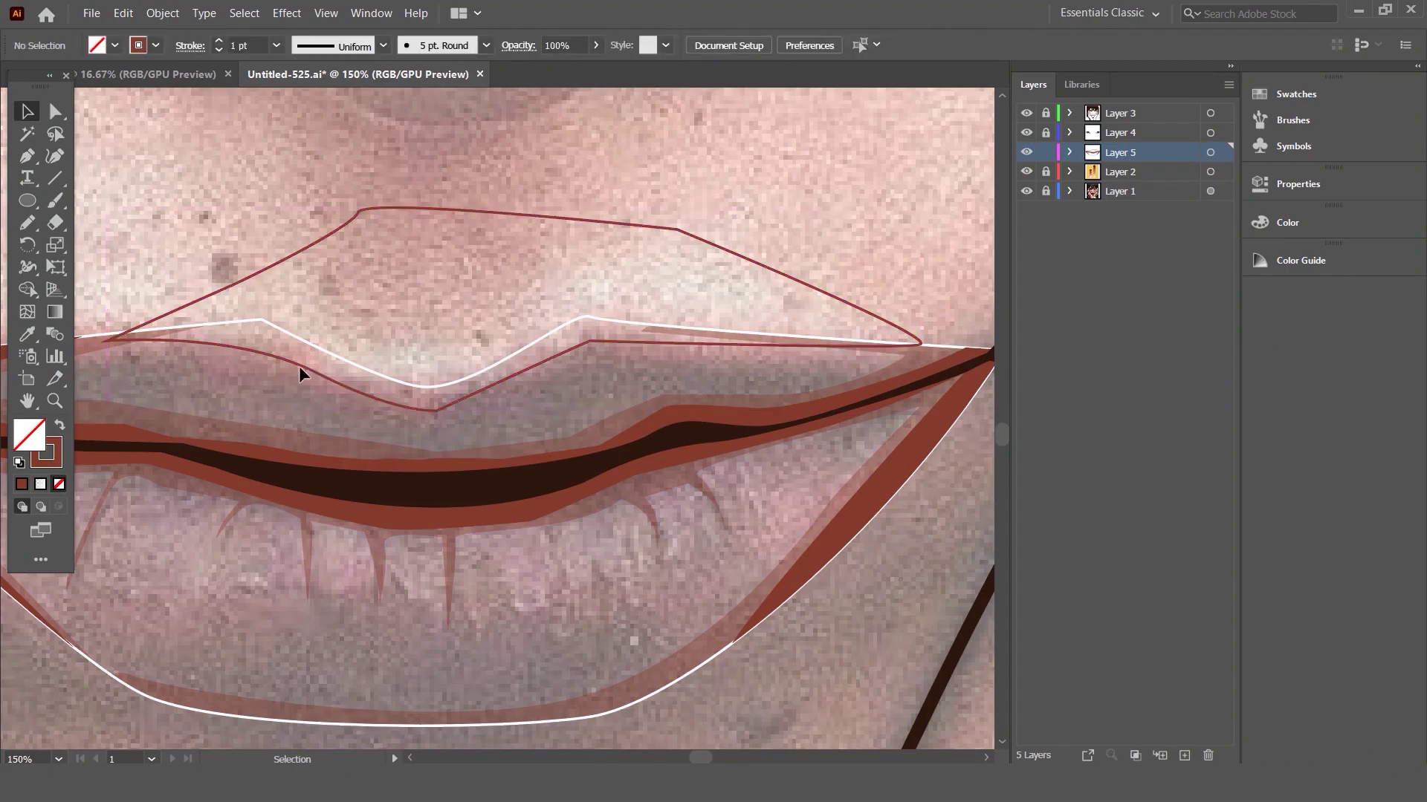
pyautogui.hotkey('ctrl', '-')
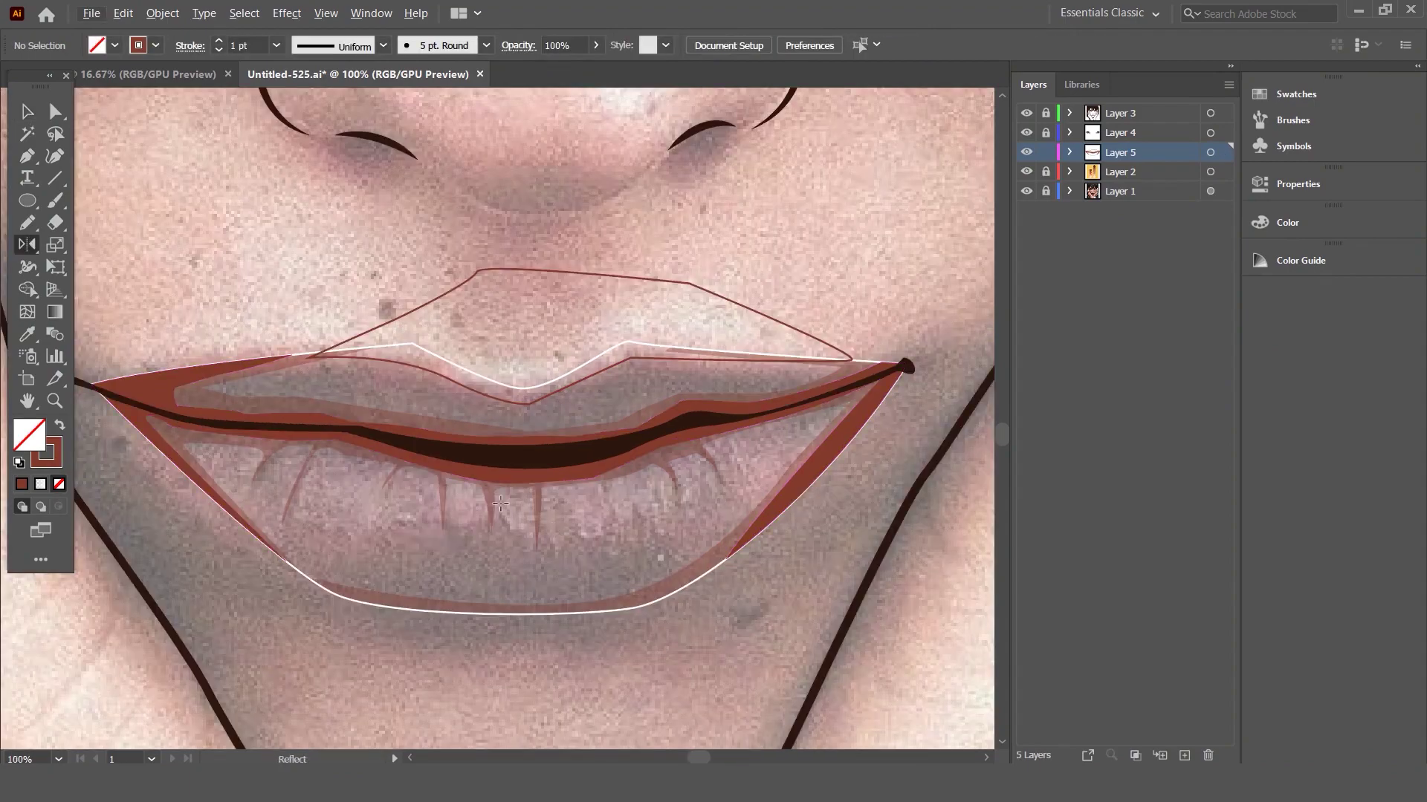
# - Begin the teeth band outline at its left edge and place points along its bottom
pyautogui.scroll(-2, 691, 483)
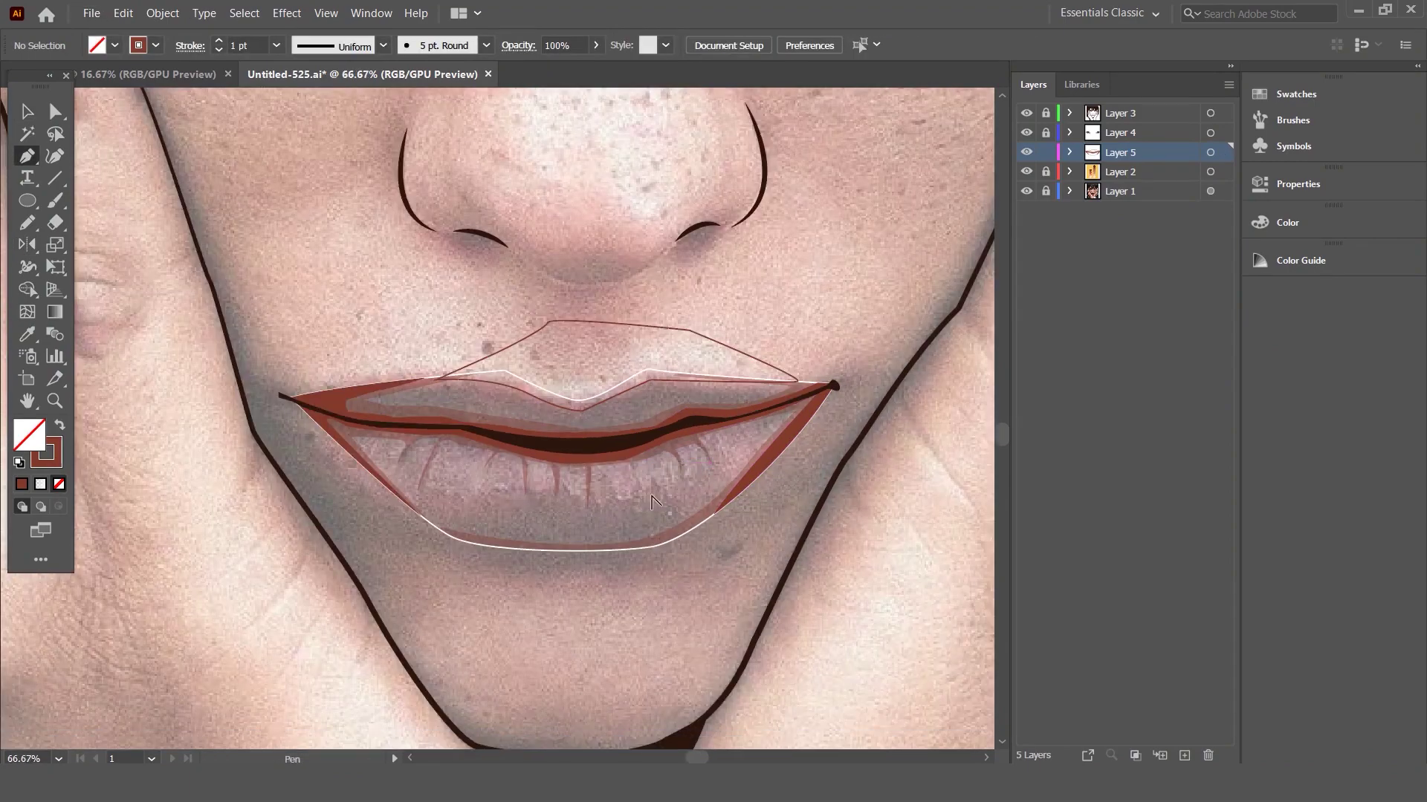
pyautogui.scroll(-1, 669, 490)
pyautogui.scroll(3, 595, 512)
pyautogui.scroll(2, 520, 531)
pyautogui.scroll(-2, 535, 521)
pyautogui.scroll(2, 559, 511)
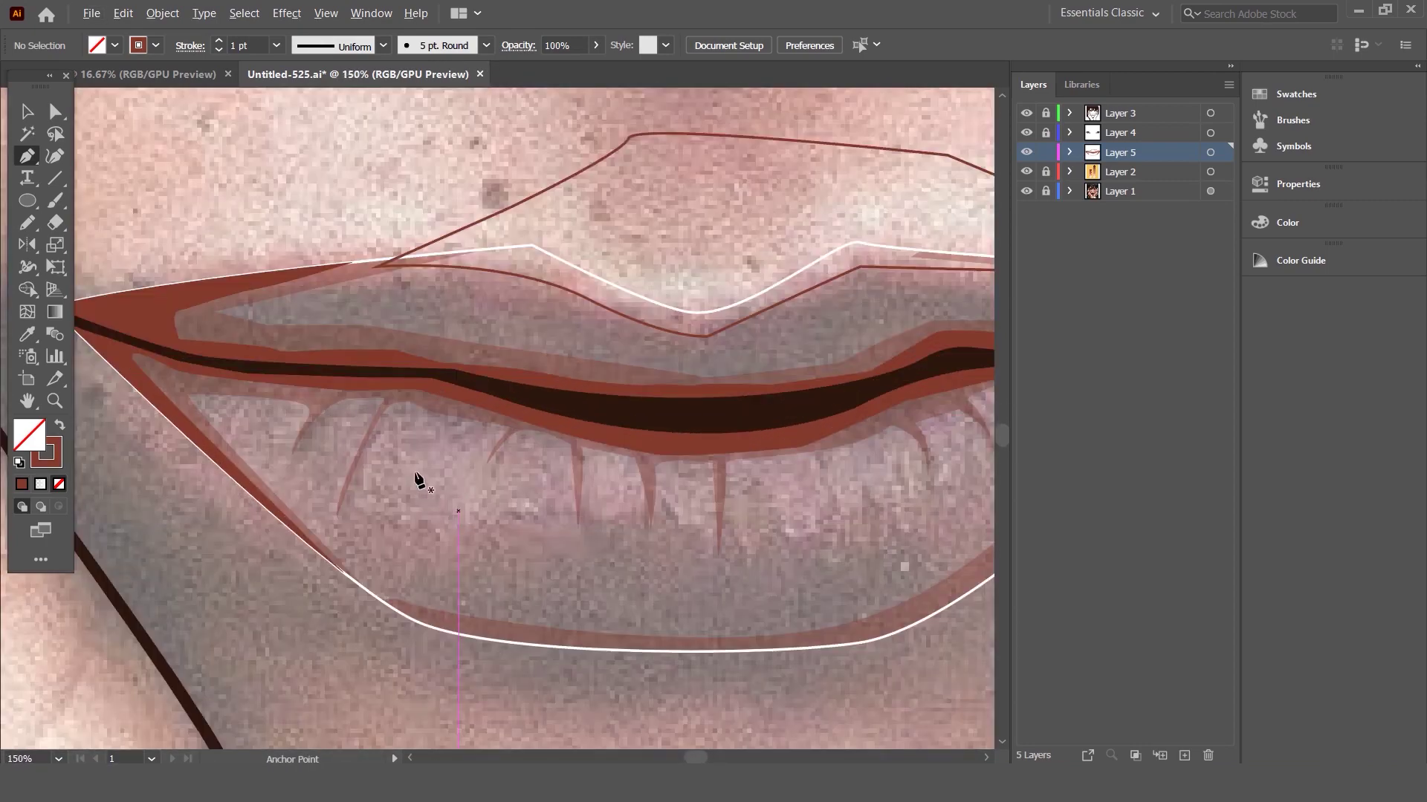
pyautogui.moveTo(304, 483); pyautogui.dragTo(312, 498)
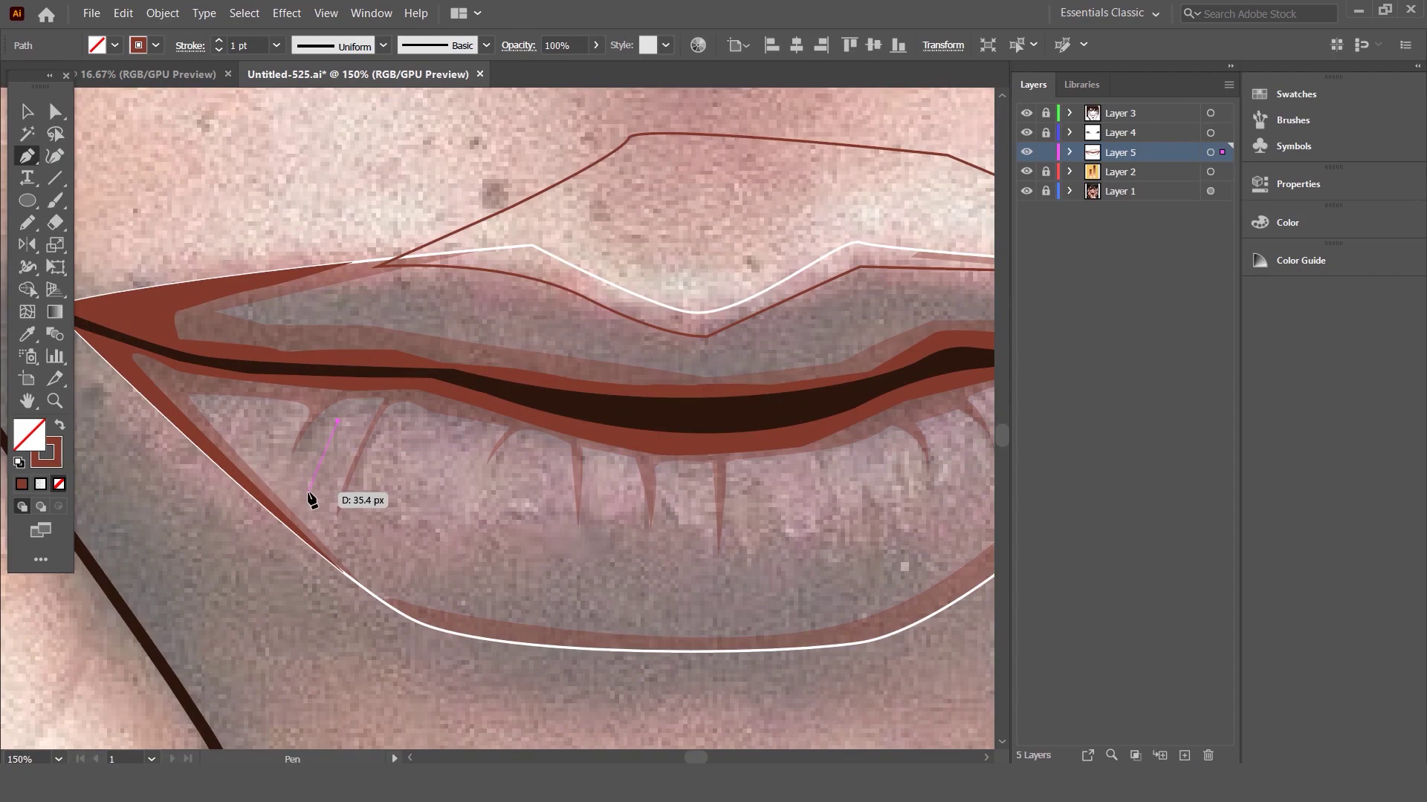
pyautogui.click(315, 498)
pyautogui.click(370, 532)
pyautogui.scroll(1, 669, 572)
pyautogui.click(727, 557)
pyautogui.scroll(-2, 854, 535)
pyautogui.scroll(2, 884, 513)
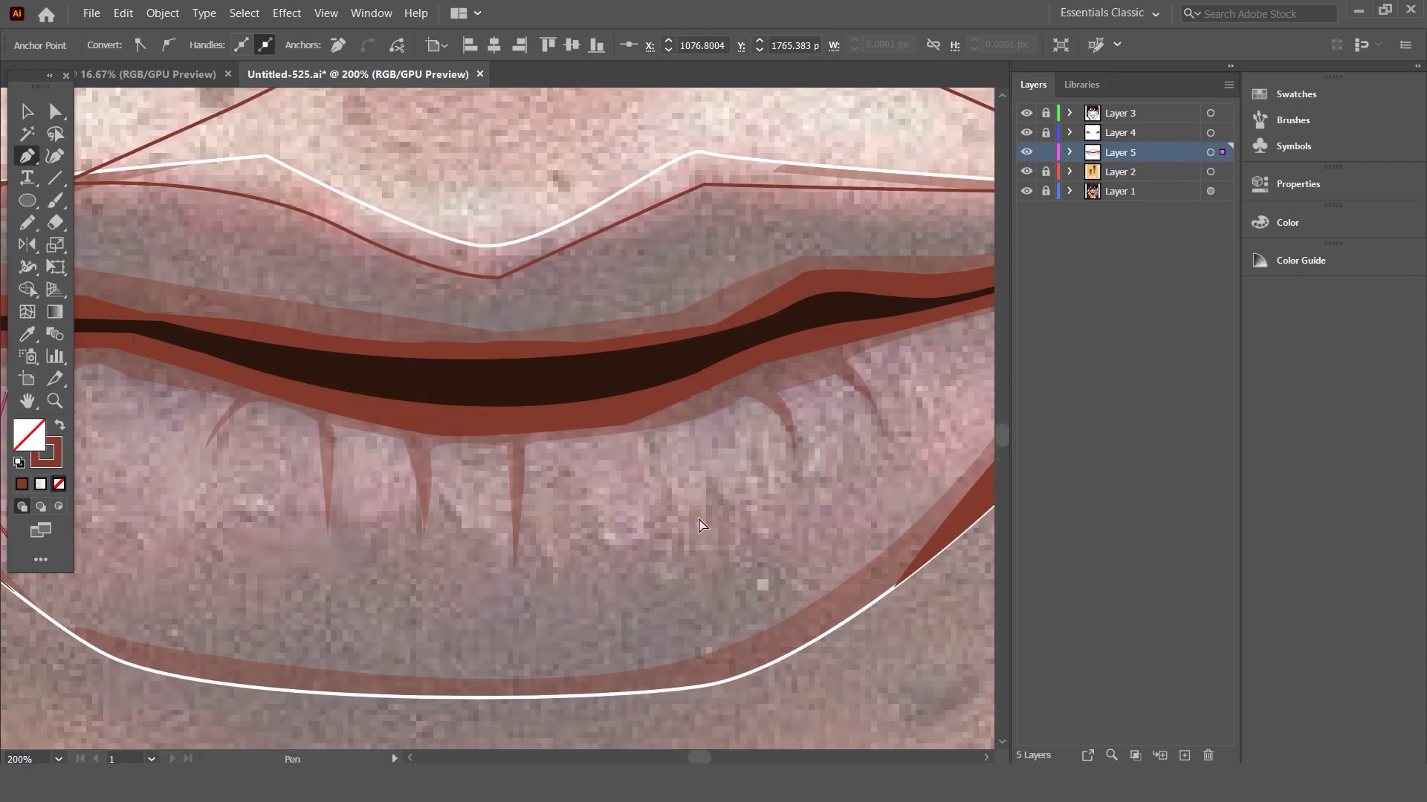
pyautogui.scroll(-1, 767, 532)
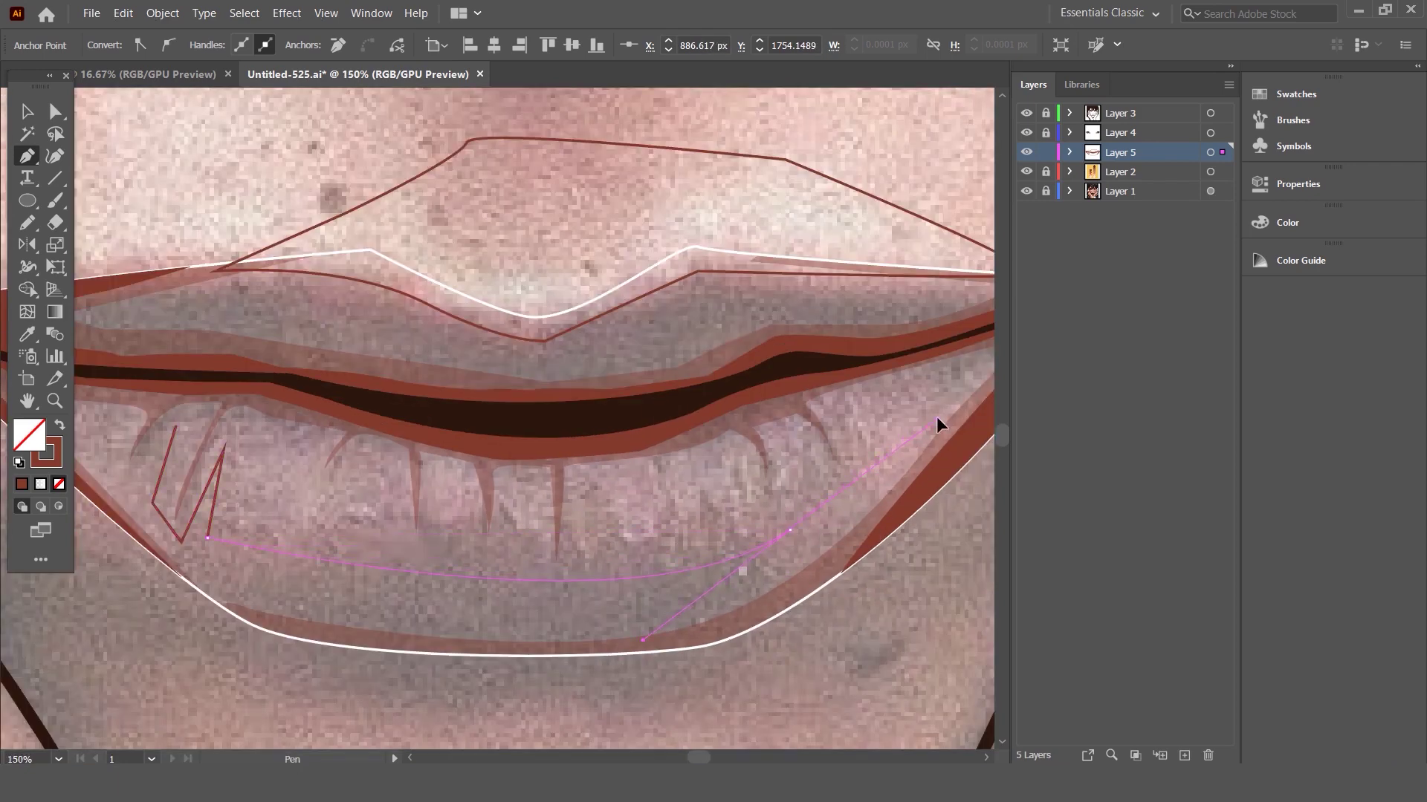
# - Curve around the right-hand notch and back along the top edge, closing the teeth band path
pyautogui.moveTo(943, 434); pyautogui.dragTo(922, 421)
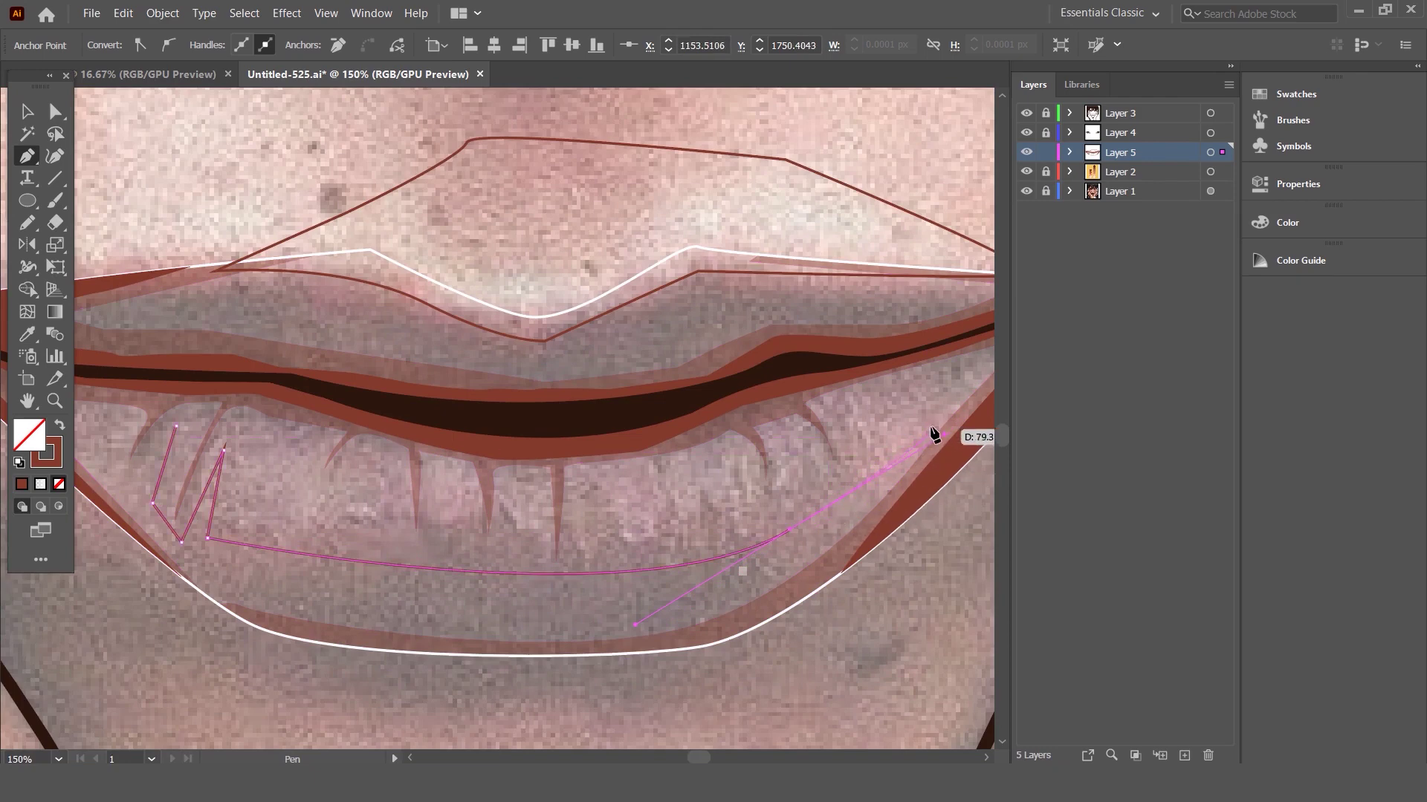
pyautogui.moveTo(813, 405)
pyautogui.mouseDown()
pyautogui.moveTo(836, 457)
pyautogui.moveTo(765, 440)
pyautogui.mouseUp()
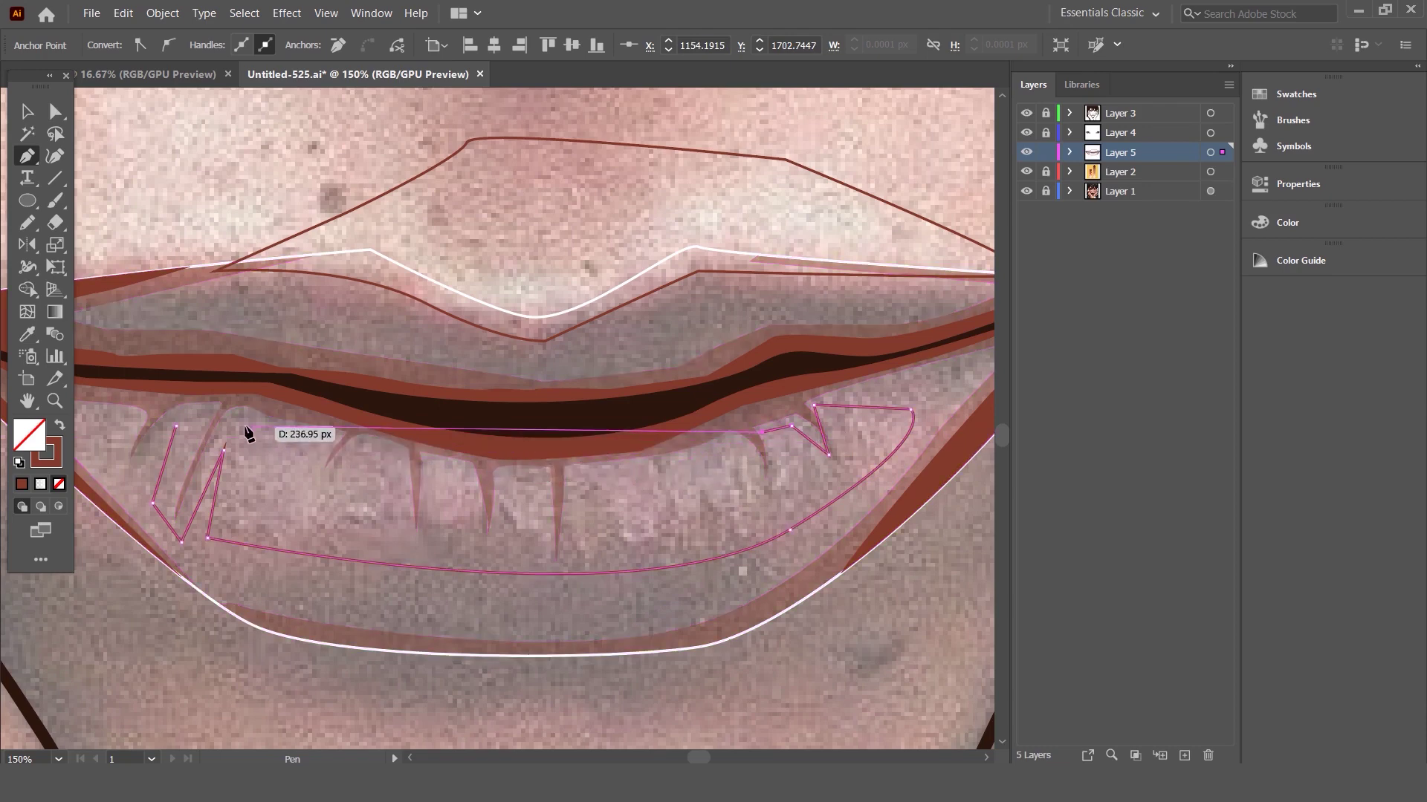
pyautogui.moveTo(218, 410)
pyautogui.mouseDown()
pyautogui.moveTo(11, 298)
pyautogui.moveTo(34, 310)
pyautogui.mouseUp()
pyautogui.moveTo(226, 426)
pyautogui.mouseDown()
pyautogui.moveTo(249, 427)
pyautogui.moveTo(229, 429)
pyautogui.mouseUp()
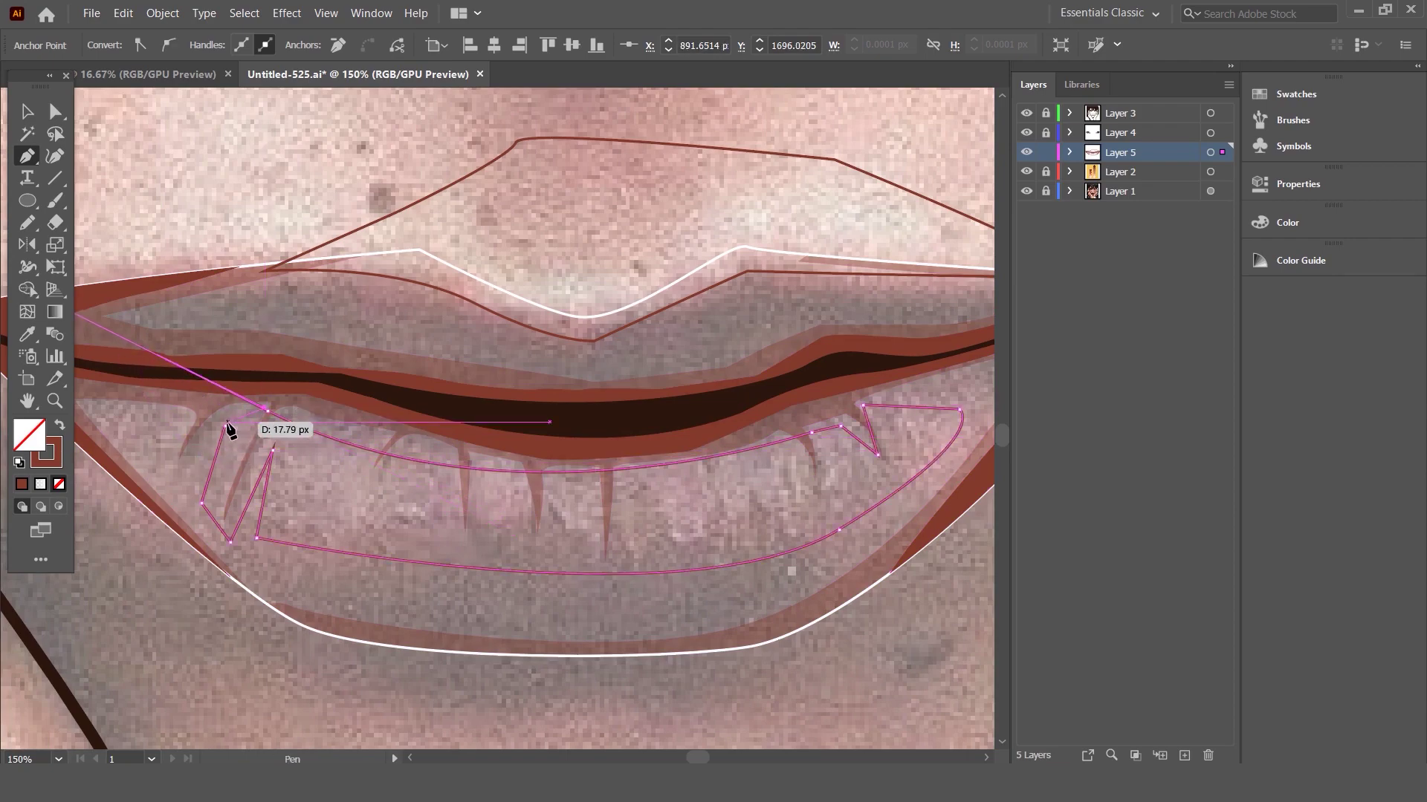
pyautogui.hotkey('ctrl', '-')
pyautogui.hotkey('ctrl', '-')
pyautogui.hotkey('ctrl', '+')
pyautogui.hotkey('ctrl', '+')
pyautogui.hotkey('ctrl', '+')
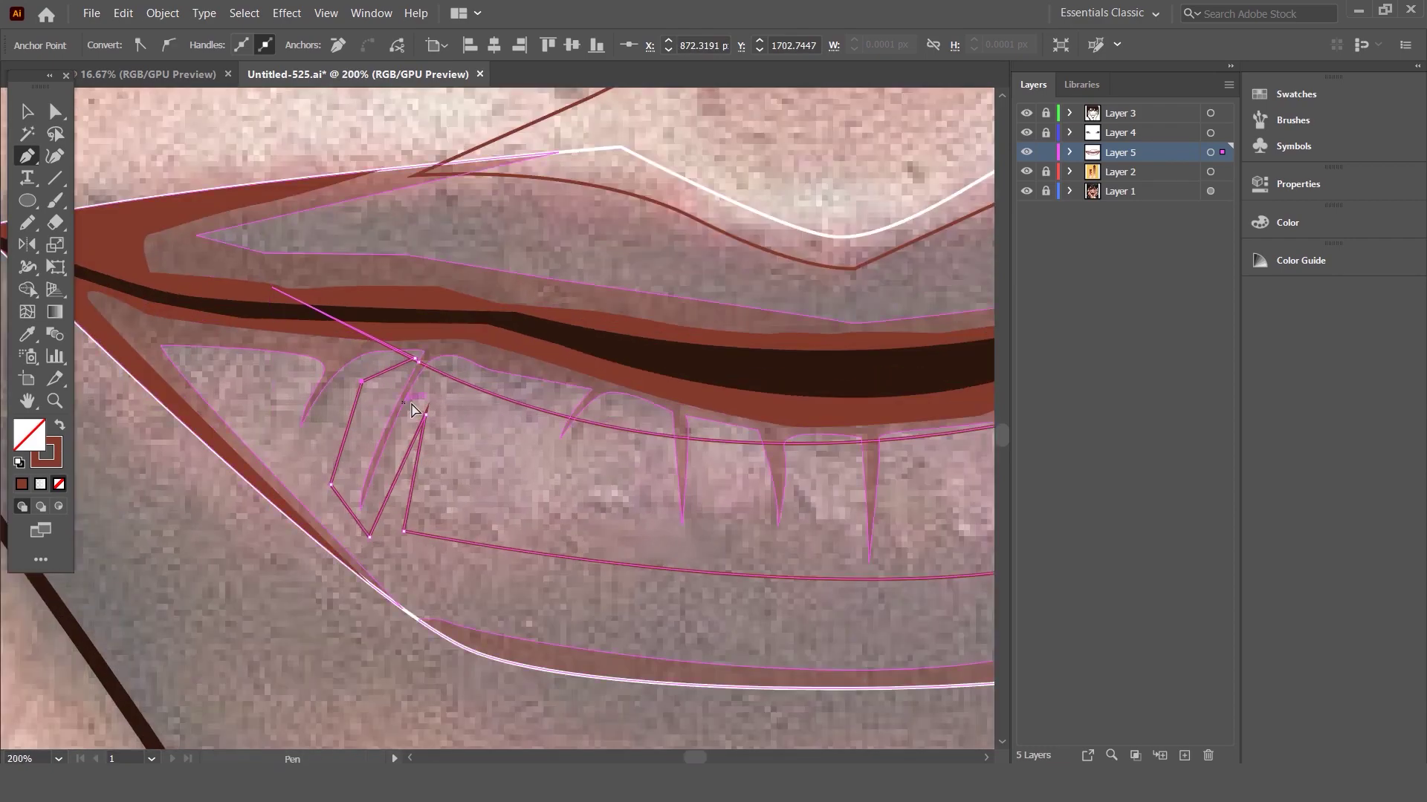
# - Reshape the top-left closing curve, then select the teeth band and upper lip outline
pyautogui.moveTo(426, 382)
pyautogui.mouseDown()
pyautogui.moveTo(127, 281)
pyautogui.moveTo(101, 255)
pyautogui.mouseUp()
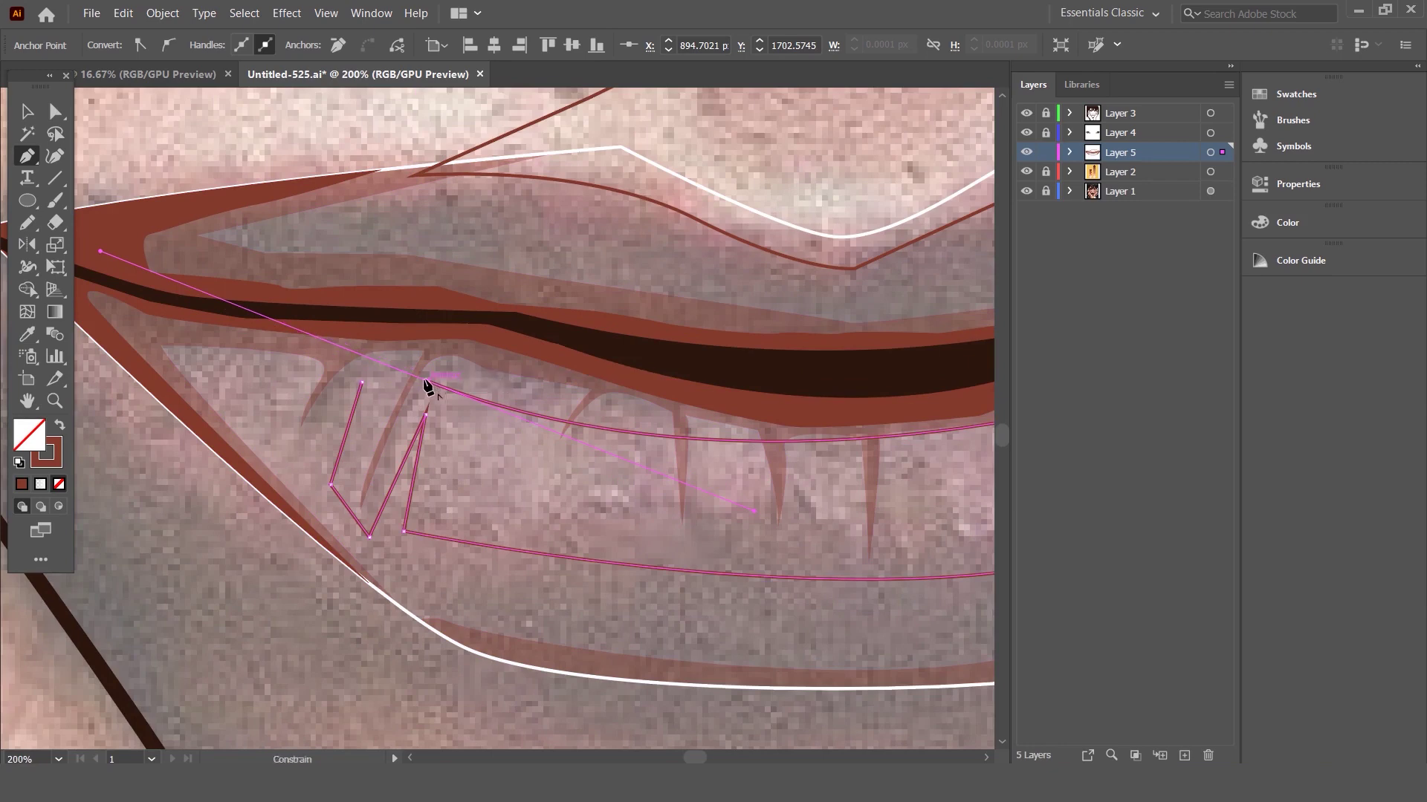
pyautogui.moveTo(425, 385); pyautogui.dragTo(360, 384)
pyautogui.scroll(-2, 525, 407)
pyautogui.scroll(-1, 554, 340)
pyautogui.scroll(1, 555, 340)
pyautogui.click(24, 112)
pyautogui.keyDown('shift'); pyautogui.click(515, 257); pyautogui.keyUp('shift')
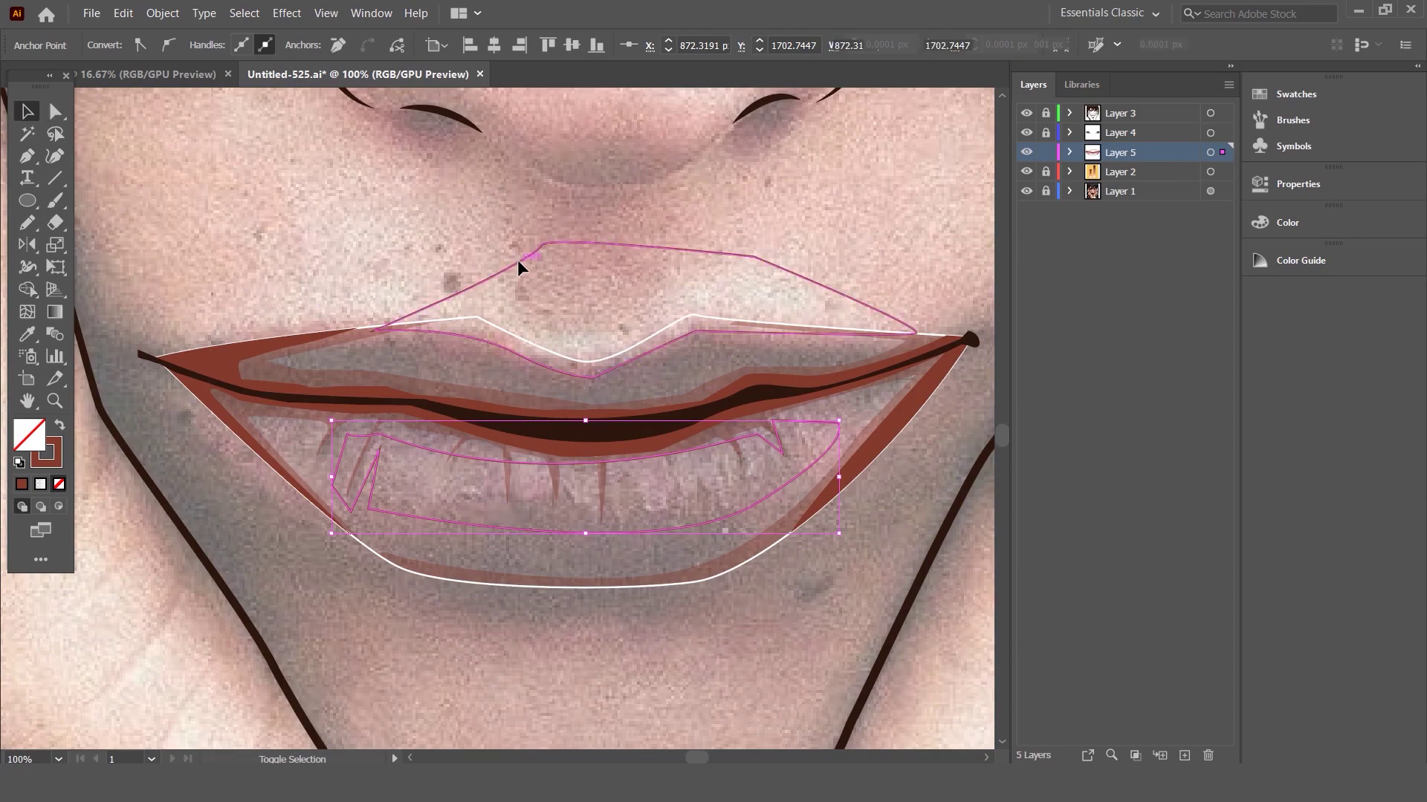
# - Add the outer lip outline to the selection, try the merge tool, then clear the selection
pyautogui.scroll(-5, 674, 310)
pyautogui.scroll(1, 671, 296)
pyautogui.scroll(3, 672, 298)
pyautogui.keyDown('shift'); pyautogui.click(631, 351); pyautogui.keyUp('shift')
pyautogui.click(27, 289)
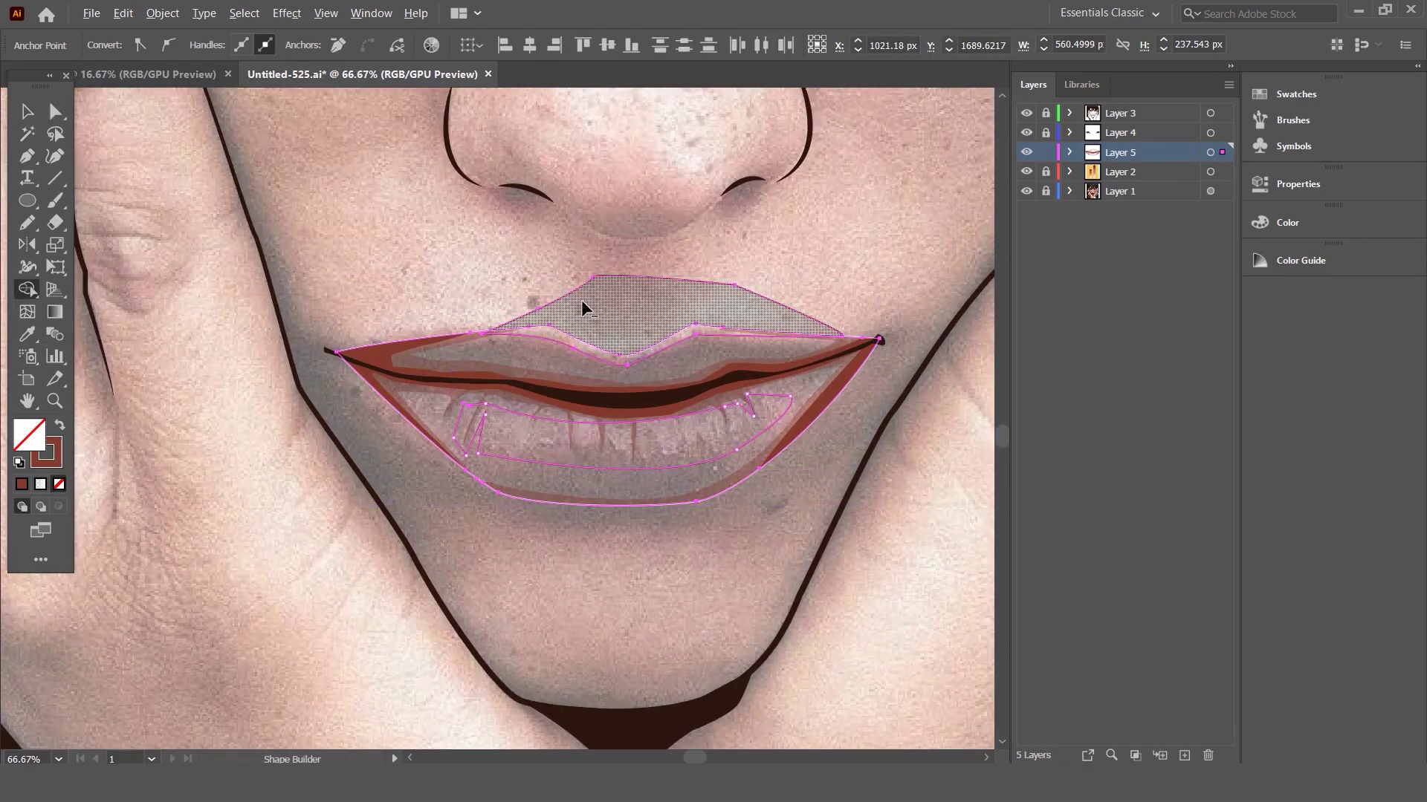
pyautogui.scroll(1, 749, 376)
pyautogui.click(22, 119)
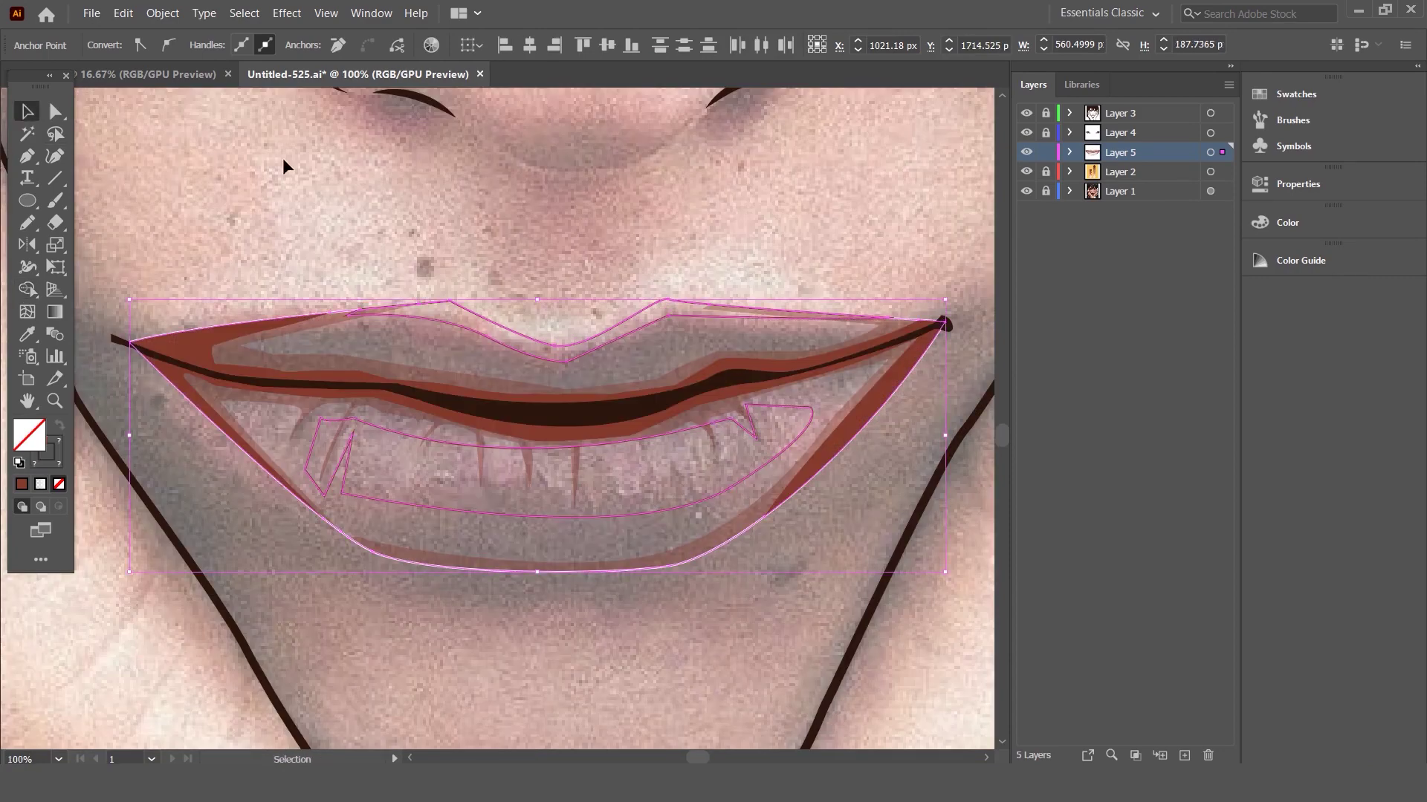
pyautogui.click(280, 166)
# - Give the teeth band and upper lip outlines a yellow stroke, then deselect
pyautogui.click(460, 510)
pyautogui.keyDown('shift'); pyautogui.click(538, 350); pyautogui.keyUp('shift')
pyautogui.click(139, 47)
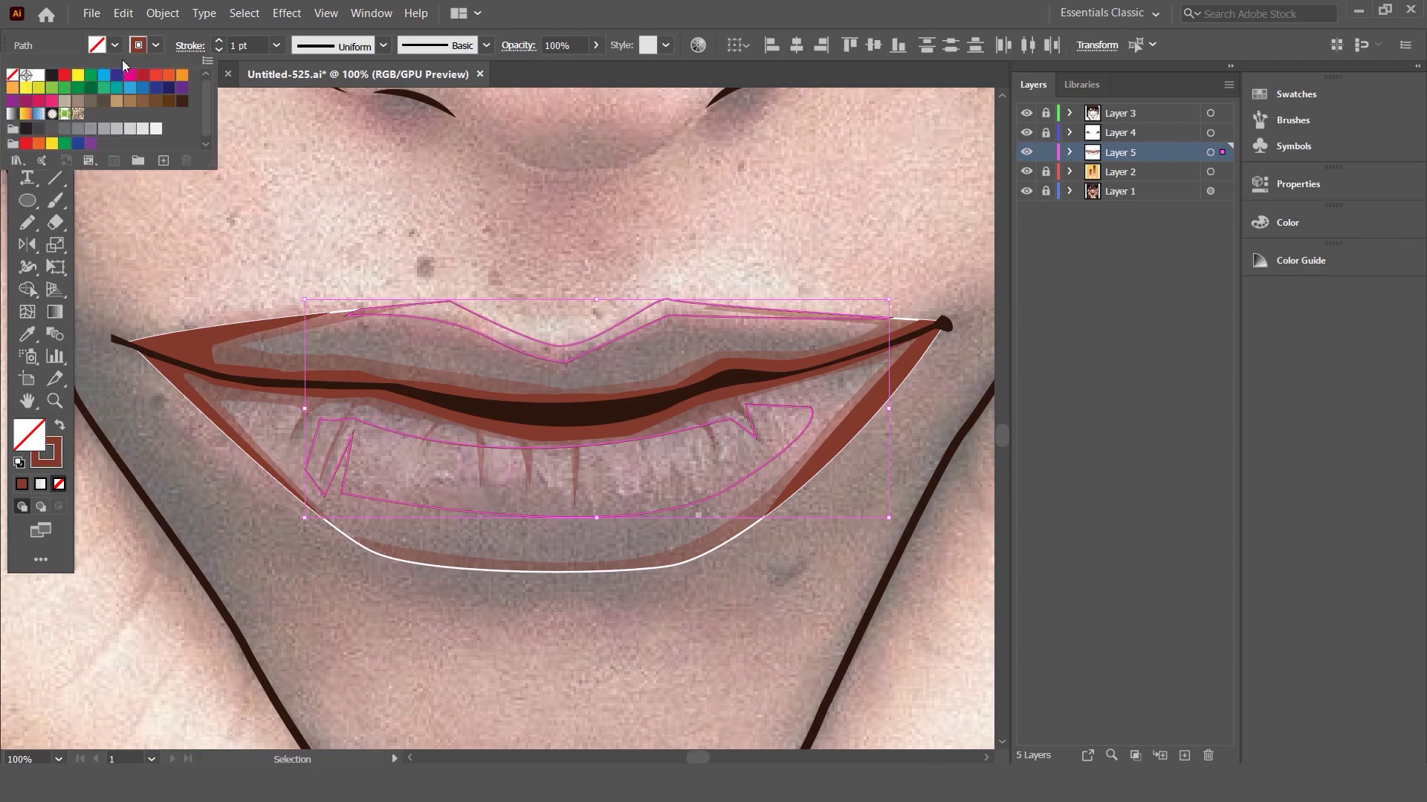
pyautogui.click(77, 75)
pyautogui.click(417, 208)
pyautogui.scroll(1, 541, 391)
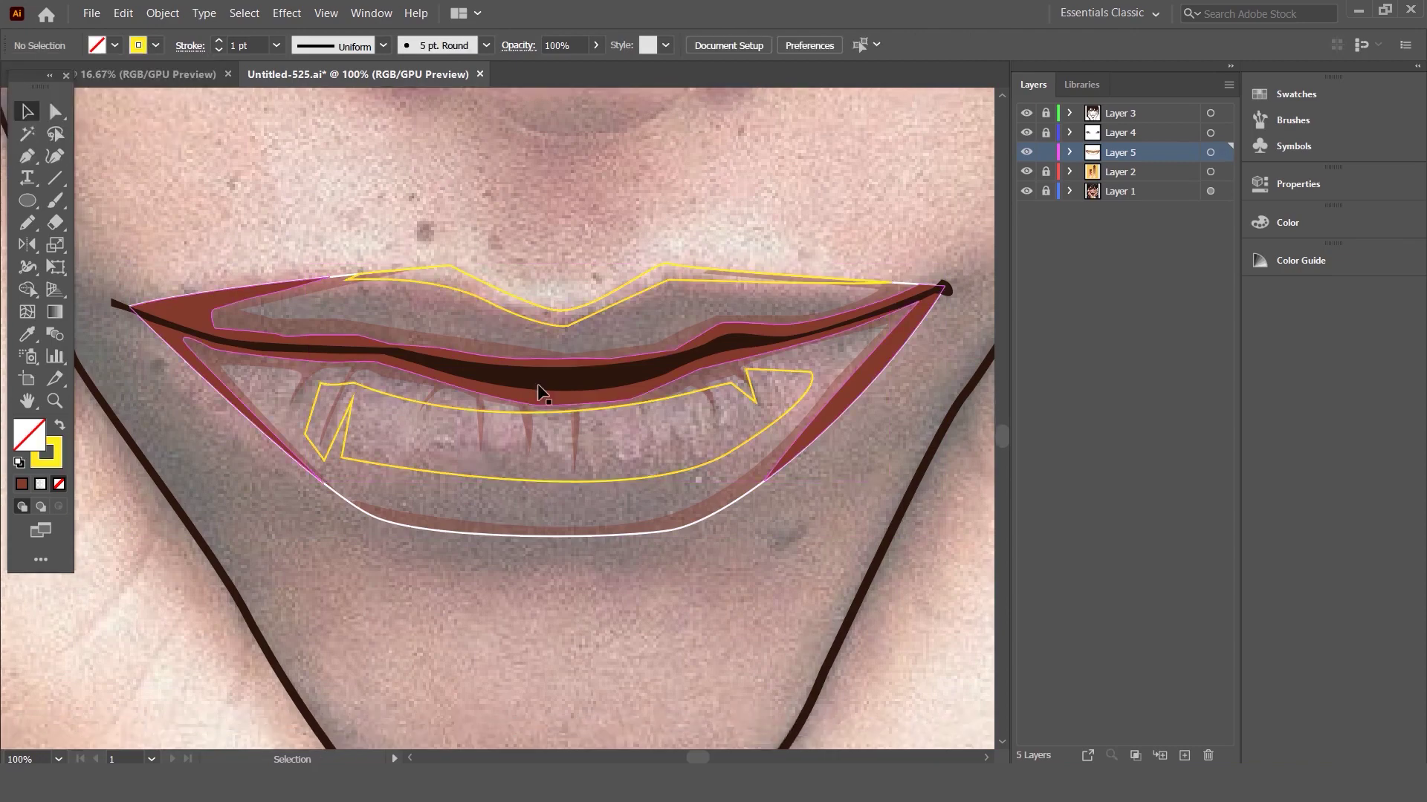
pyautogui.scroll(-1, 547, 397)
# - Trace the first short gap between the lower teeth with the Pen tool
pyautogui.press('p')
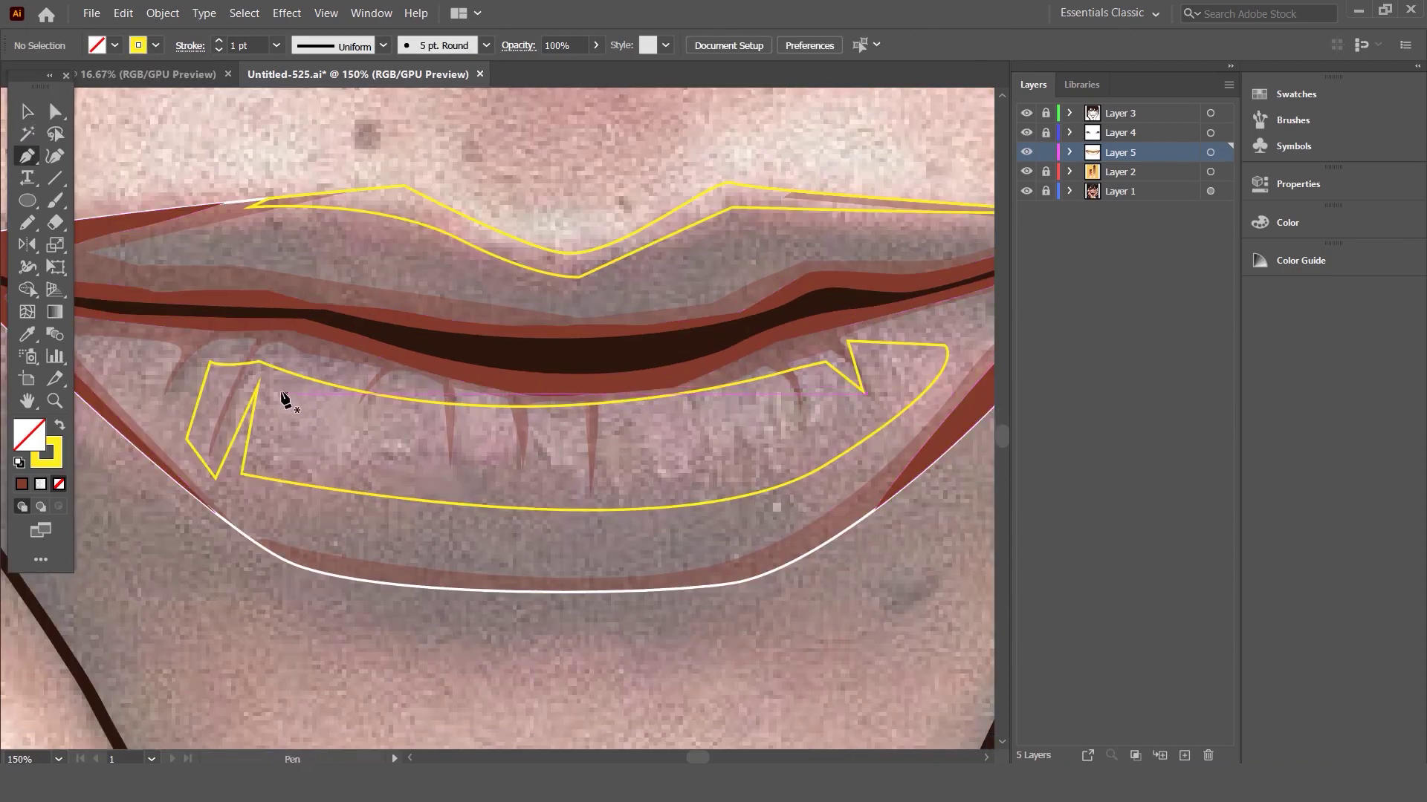
pyautogui.moveTo(274, 448); pyautogui.dragTo(273, 465)
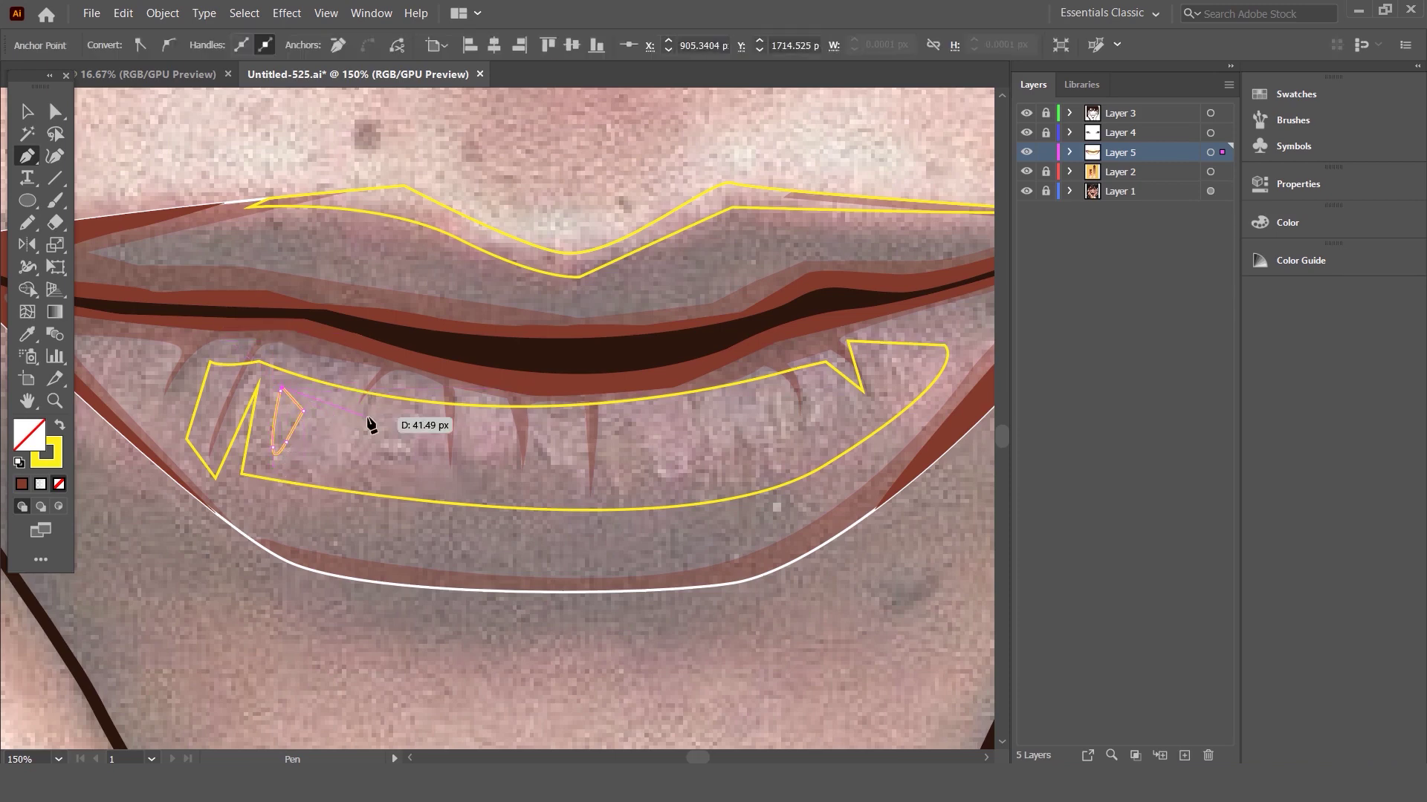
pyautogui.click(27, 111)
pyautogui.click(297, 238)
pyautogui.scroll(3, 341, 401)
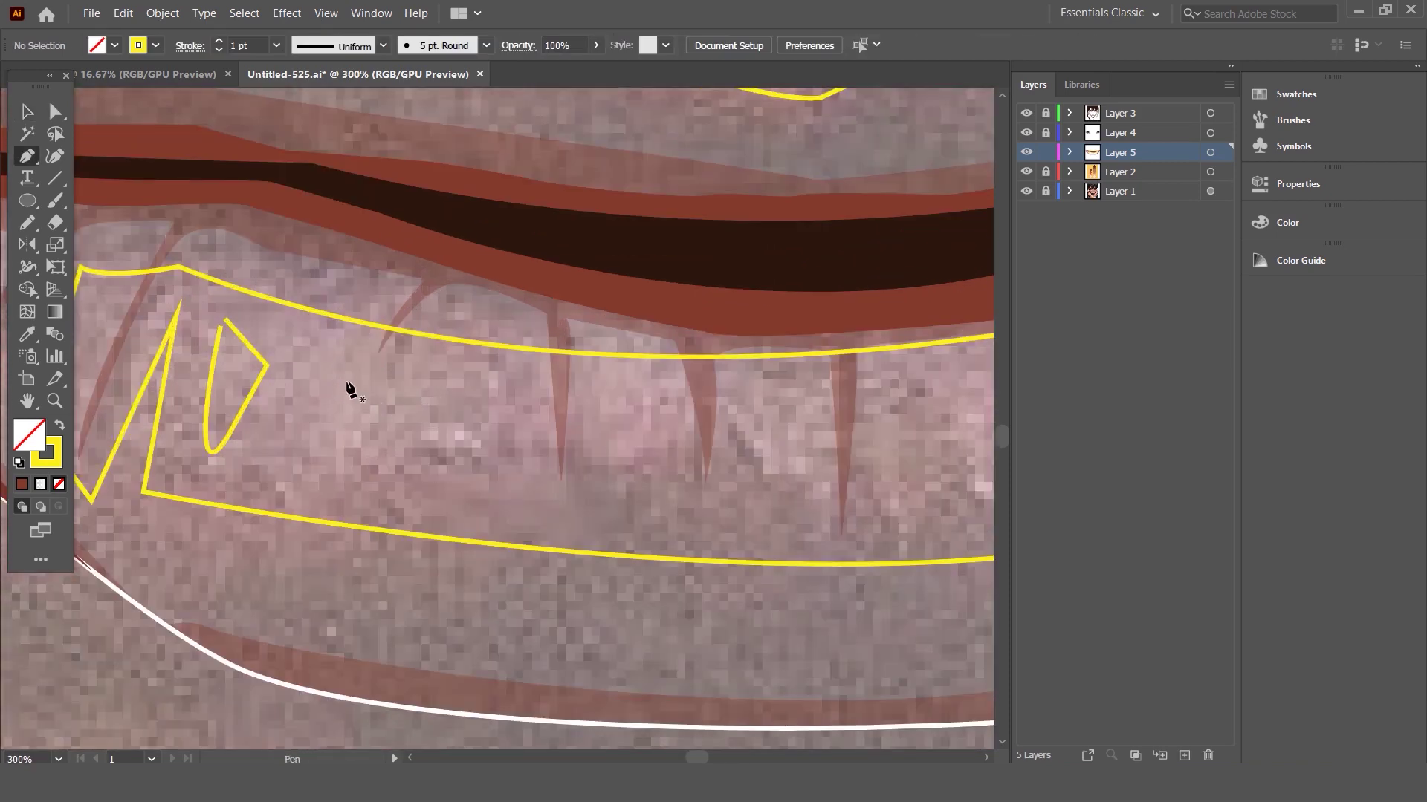
# - Outline a curved tooth-gap shape near the left of the teeth band
pyautogui.moveTo(319, 453); pyautogui.dragTo(321, 469)
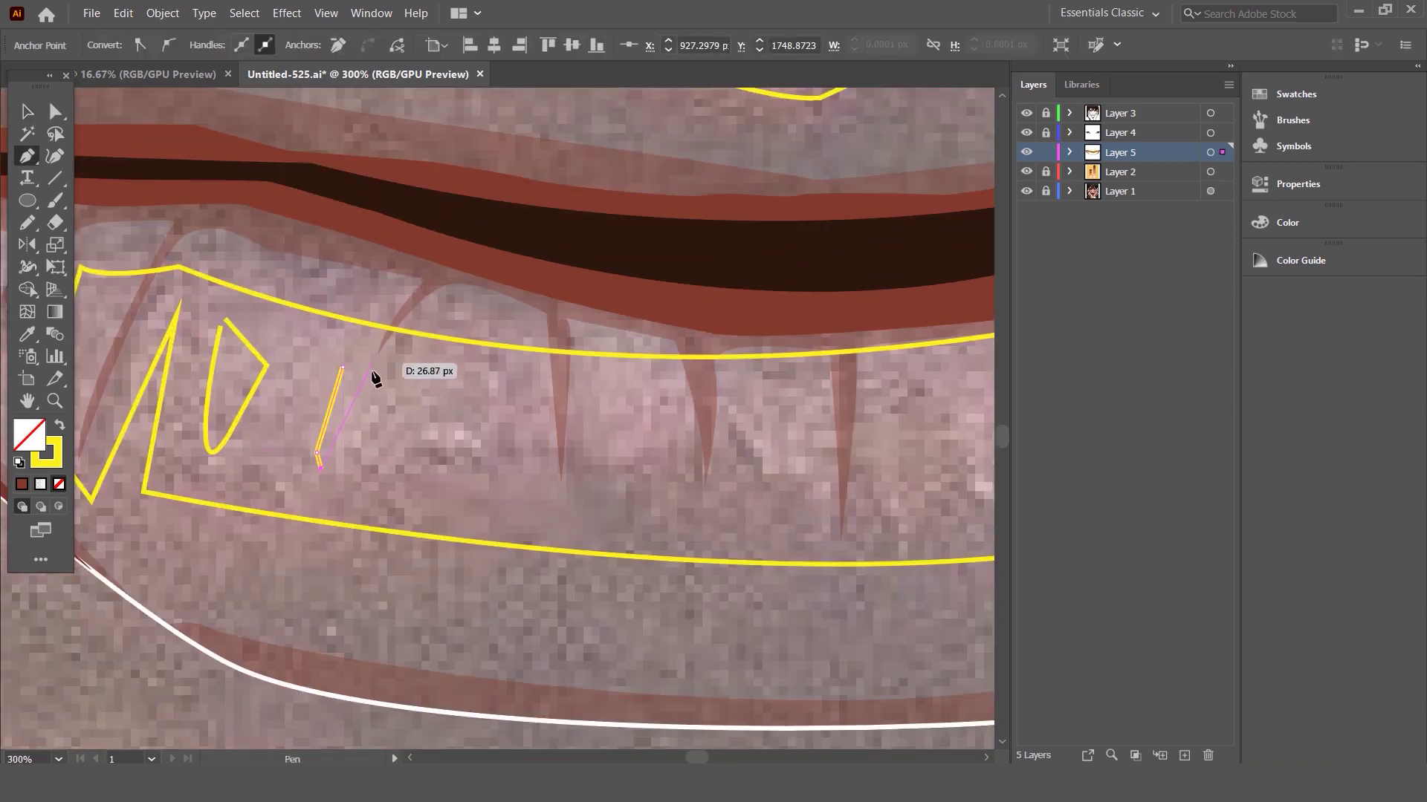
pyautogui.hotkey('ctrl', 'z')
pyautogui.click(317, 413)
pyautogui.click(292, 494)
pyautogui.click(380, 383)
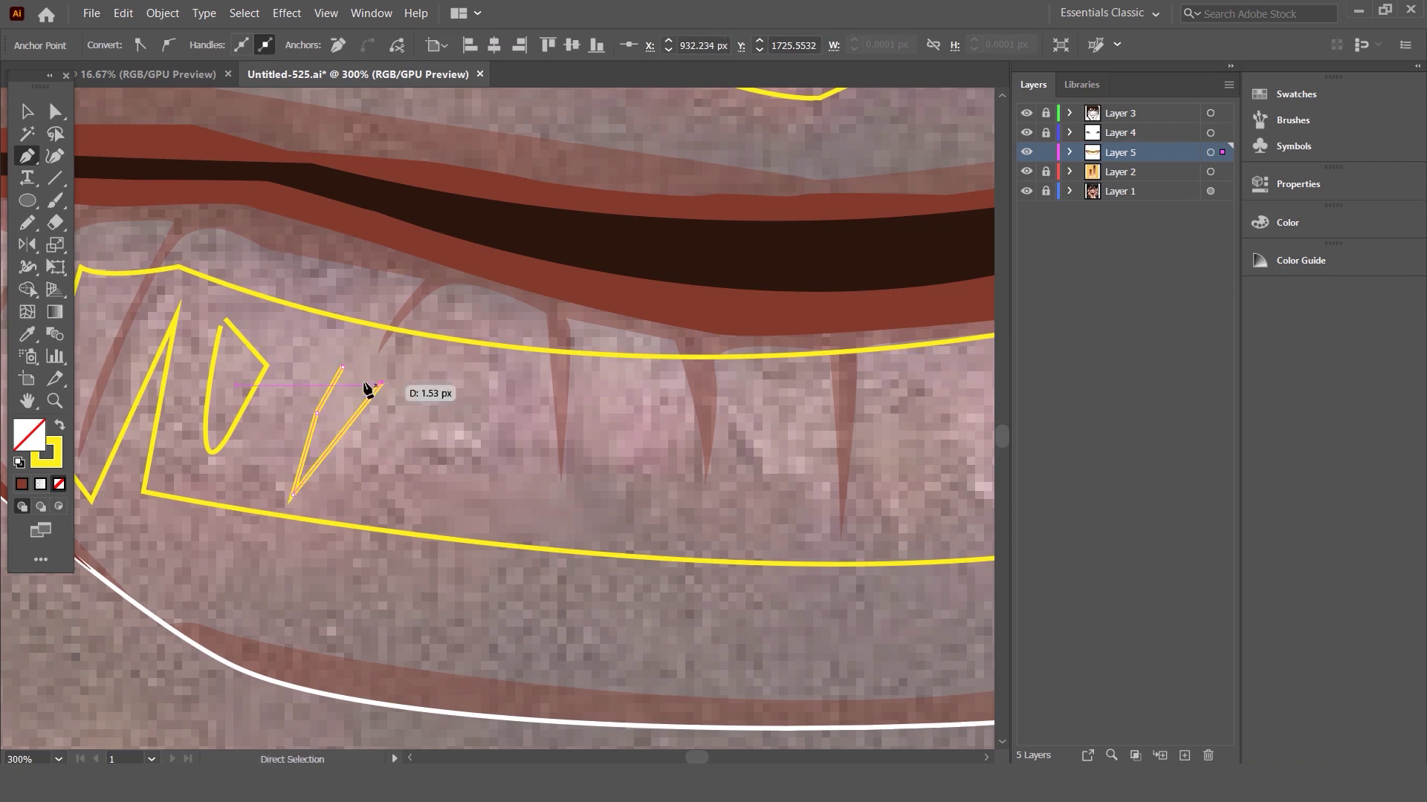
pyautogui.hotkey('ctrl', 'z')
pyautogui.moveTo(344, 367); pyautogui.dragTo(349, 368)
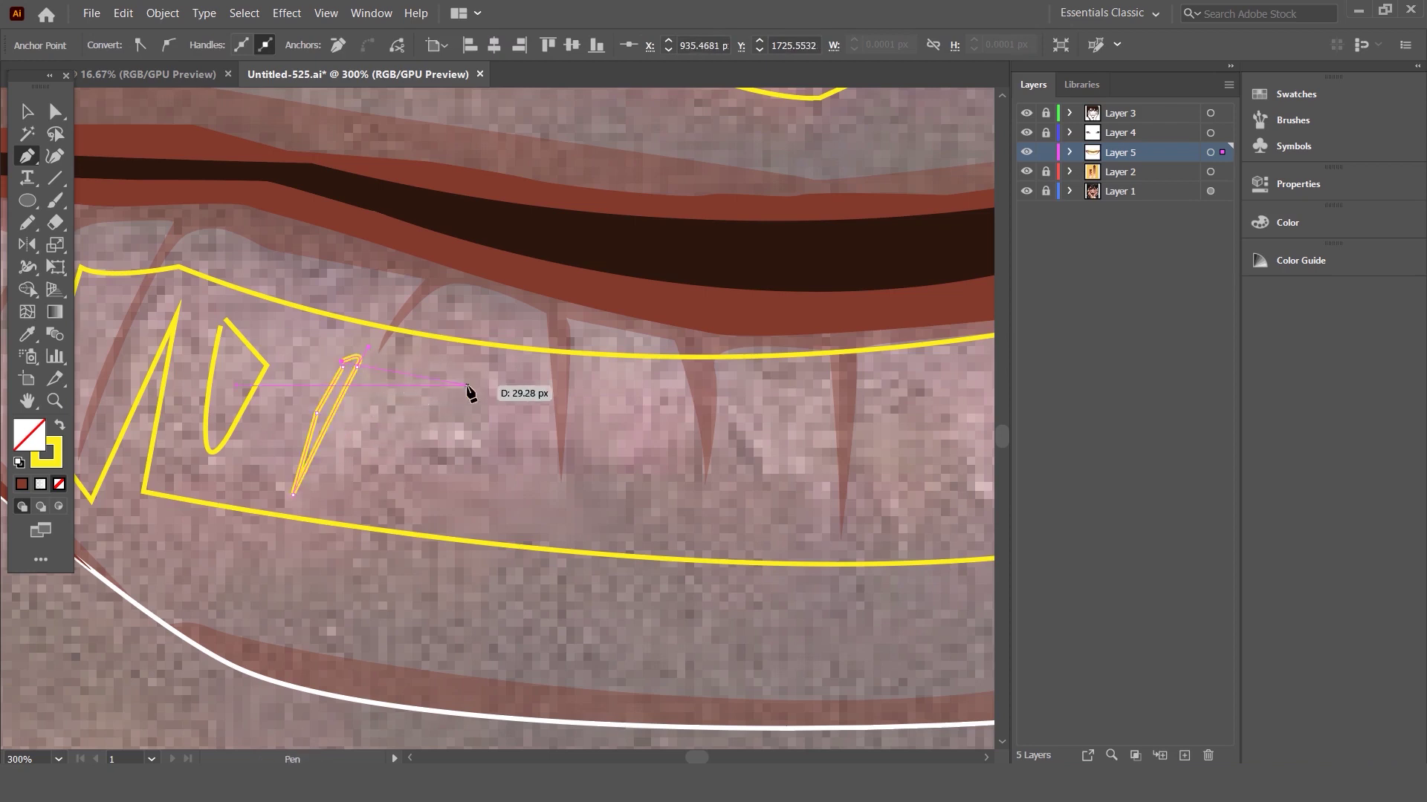
pyautogui.click(392, 407)
# - Trace a narrow triangular gap shape beside the previous tooth
pyautogui.press('p')
pyautogui.click(411, 375)
pyautogui.moveTo(410, 505); pyautogui.dragTo(418, 534)
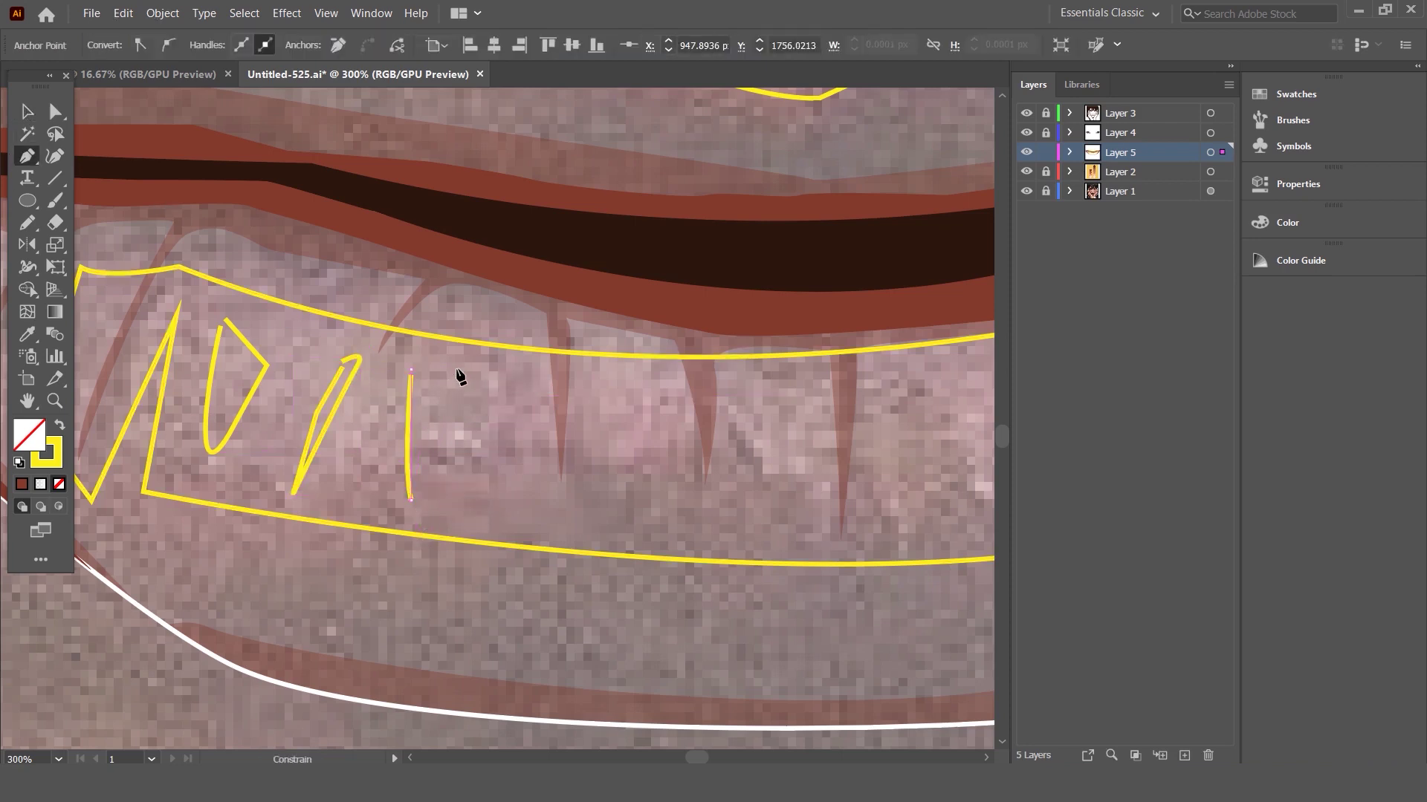
pyautogui.moveTo(435, 416); pyautogui.dragTo(442, 382)
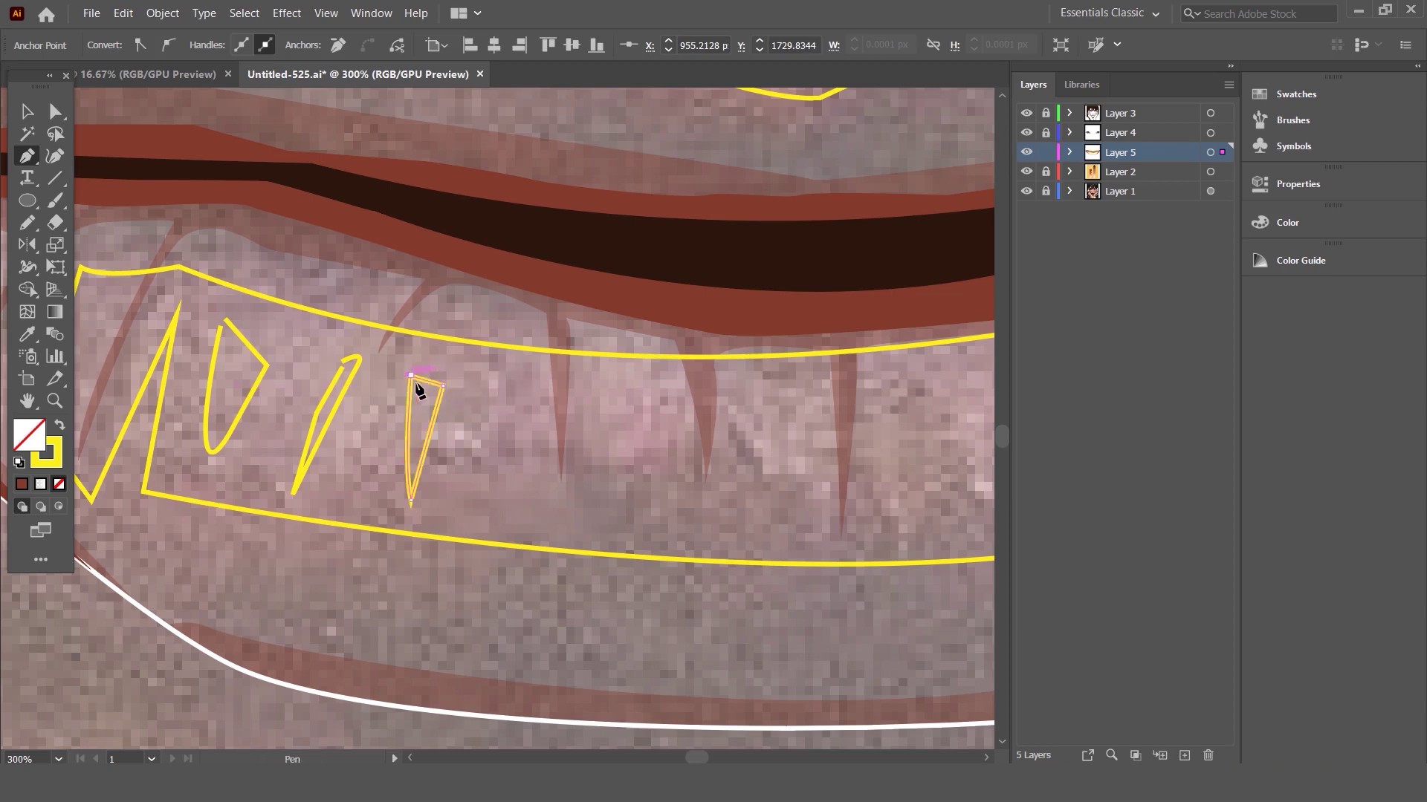
pyautogui.click(27, 112)
pyautogui.click(628, 459)
# - Outline a closed tooth shape on the right side of the teeth band
pyautogui.press('p')
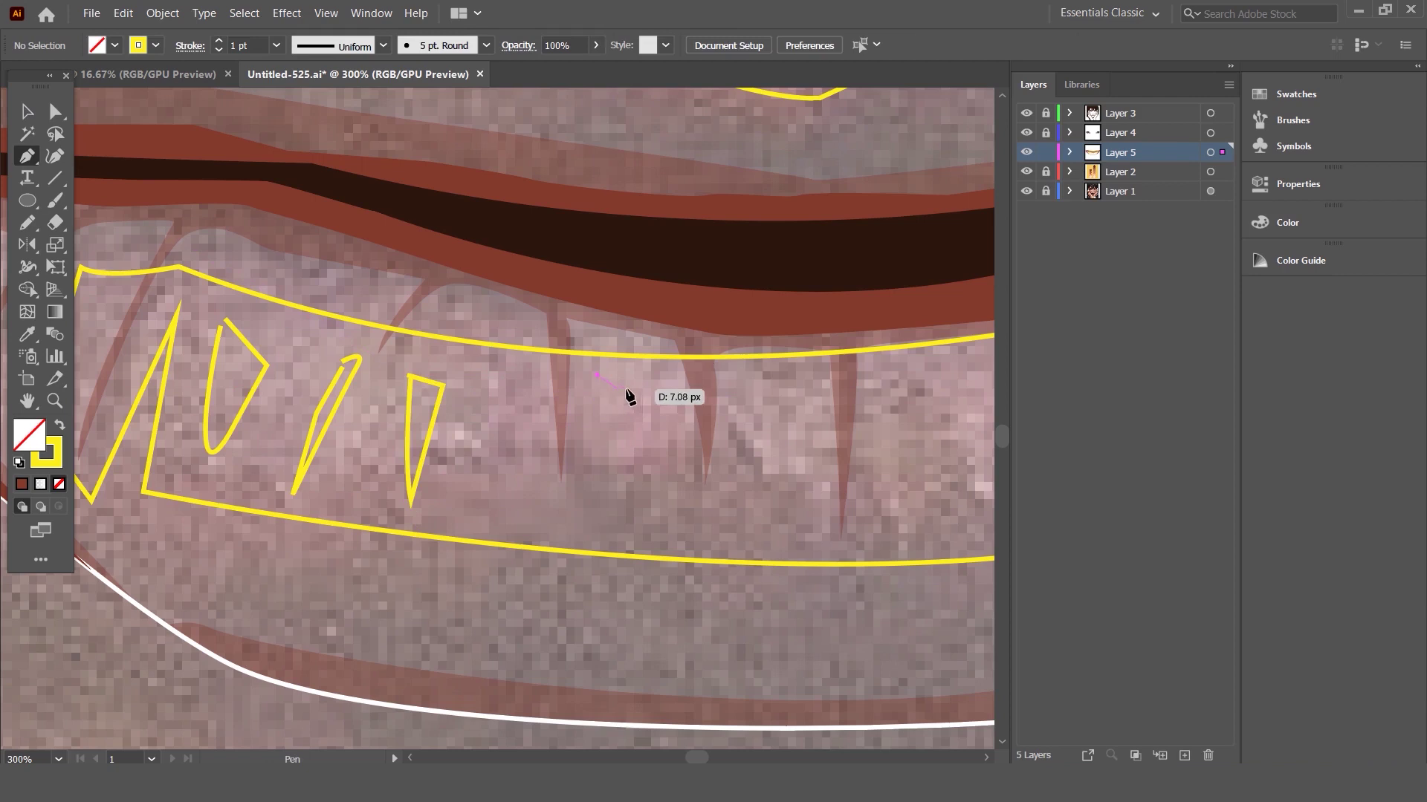
pyautogui.click(634, 383)
pyautogui.click(632, 444)
pyautogui.click(662, 375)
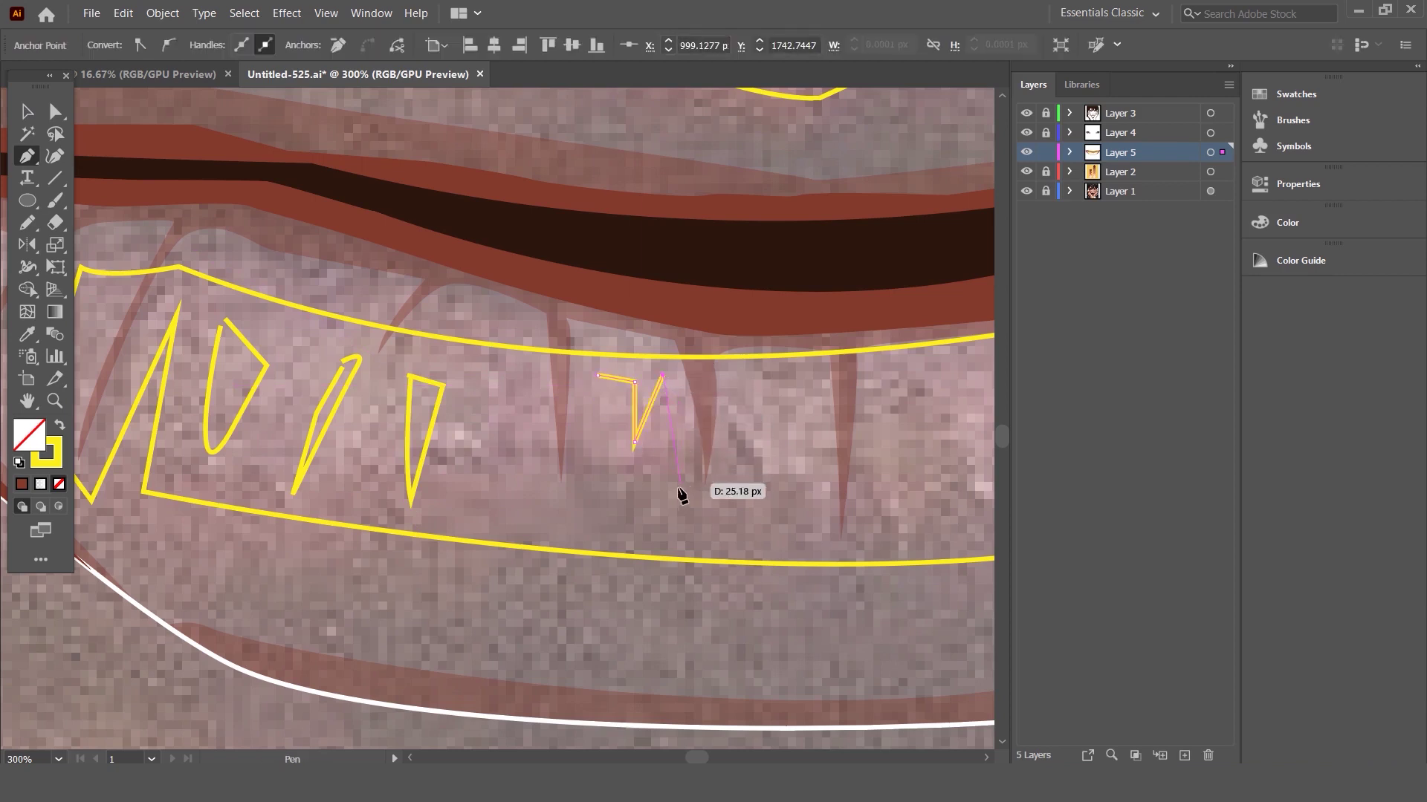
pyautogui.moveTo(640, 560); pyautogui.dragTo(653, 547)
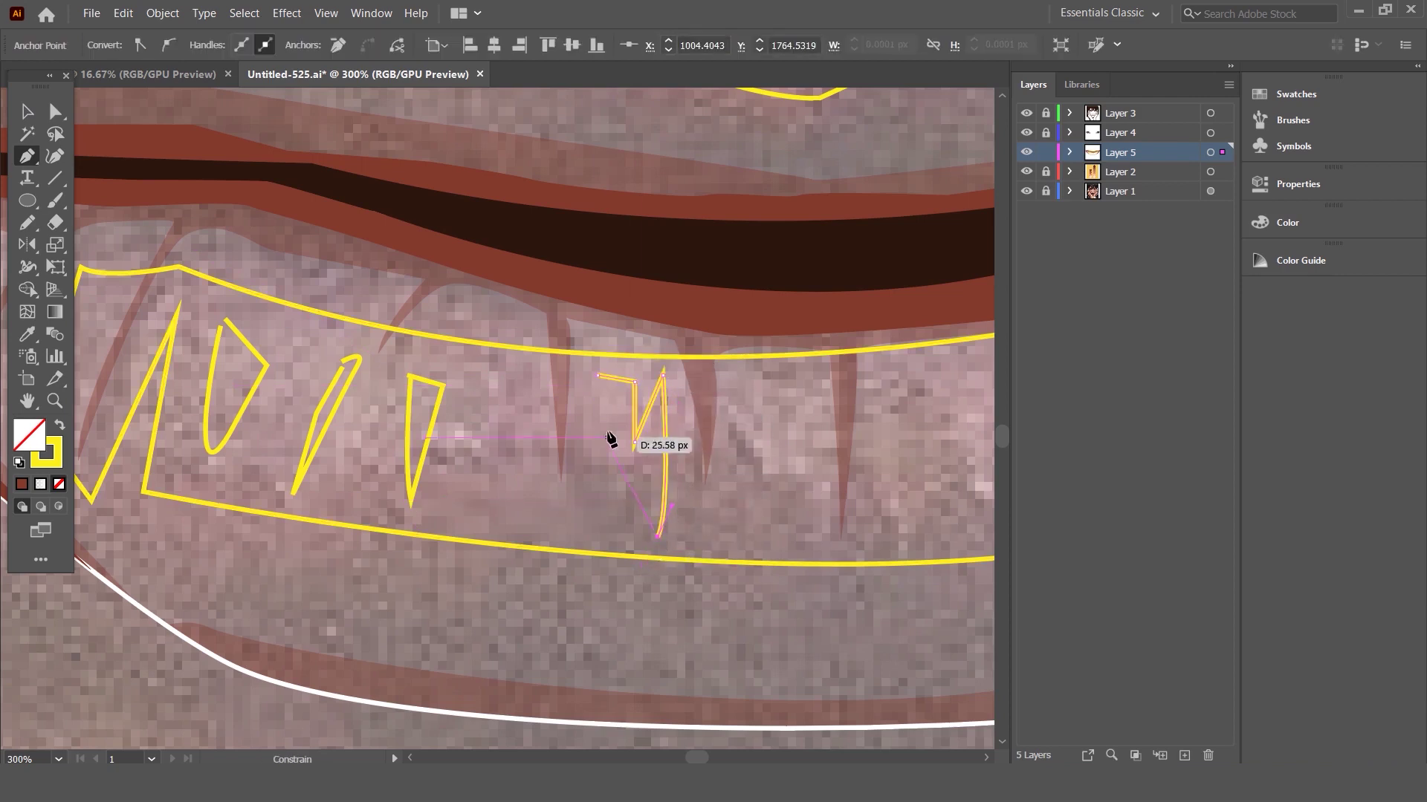
pyautogui.moveTo(600, 376)
pyautogui.mouseDown()
pyautogui.moveTo(644, 341)
pyautogui.moveTo(649, 278)
pyautogui.mouseUp()
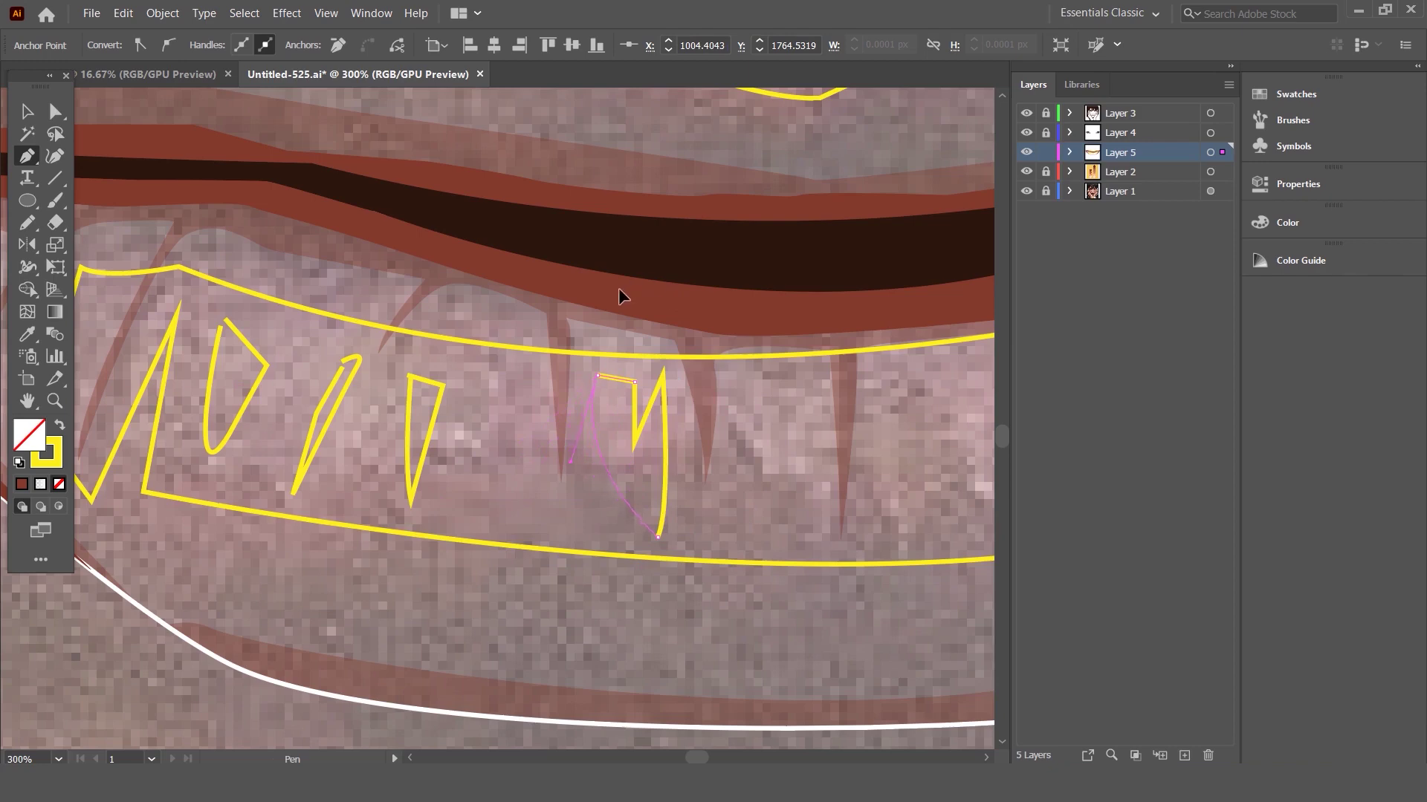
pyautogui.scroll(-5, 618, 296)
pyautogui.scroll(3, 499, 332)
pyautogui.scroll(2, 500, 332)
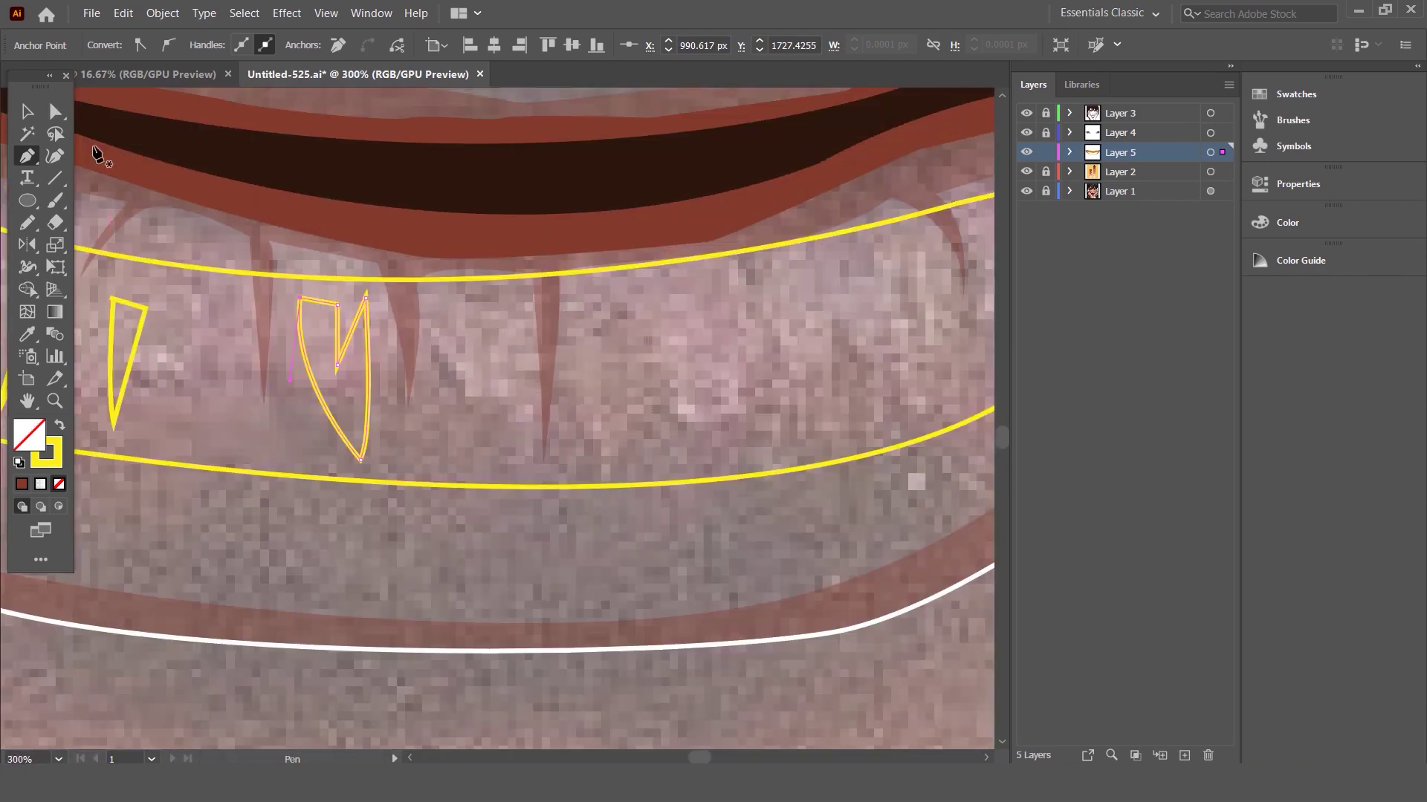
pyautogui.click(445, 339)
# - Trace a closed curved outline around a middle lower tooth
pyautogui.press('p')
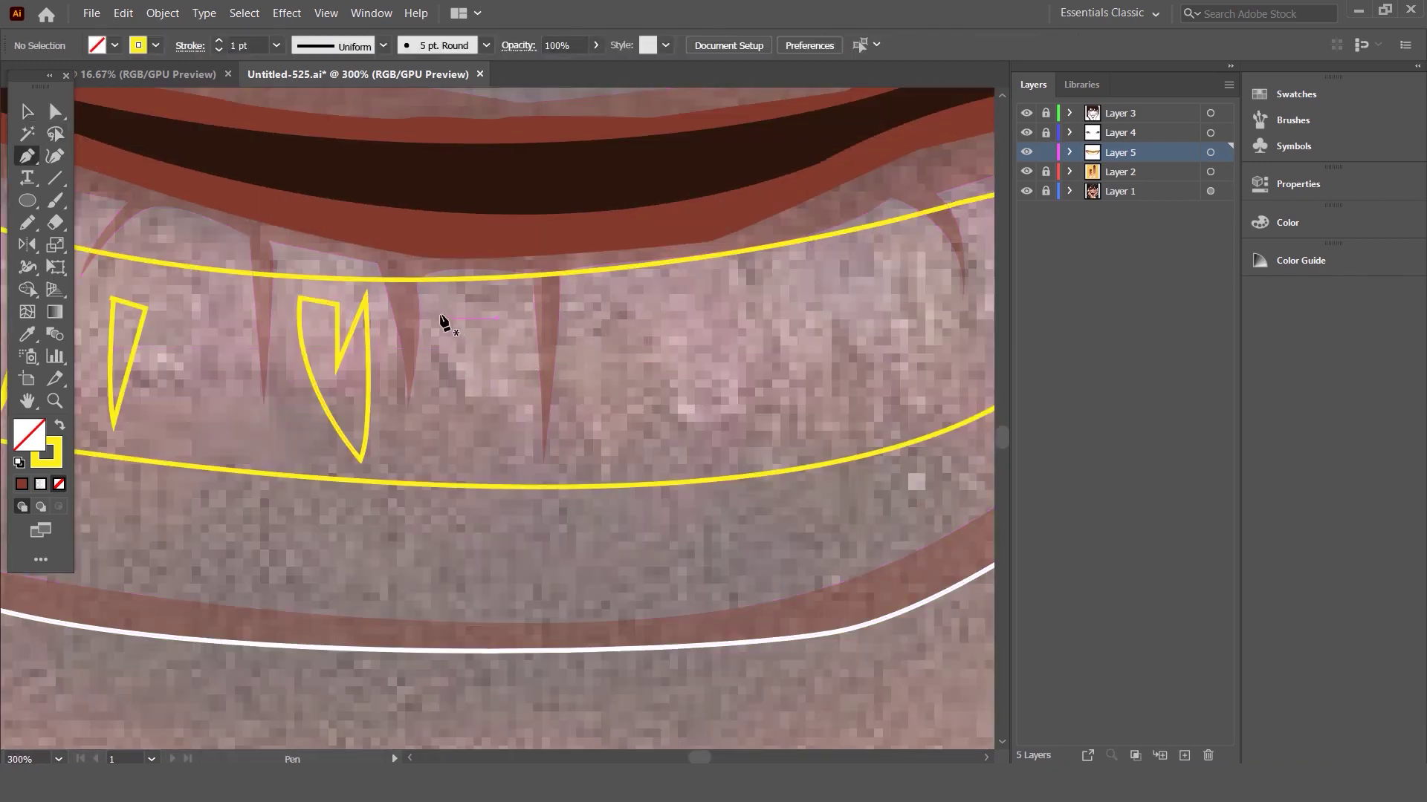
pyautogui.click(449, 428)
pyautogui.click(451, 468)
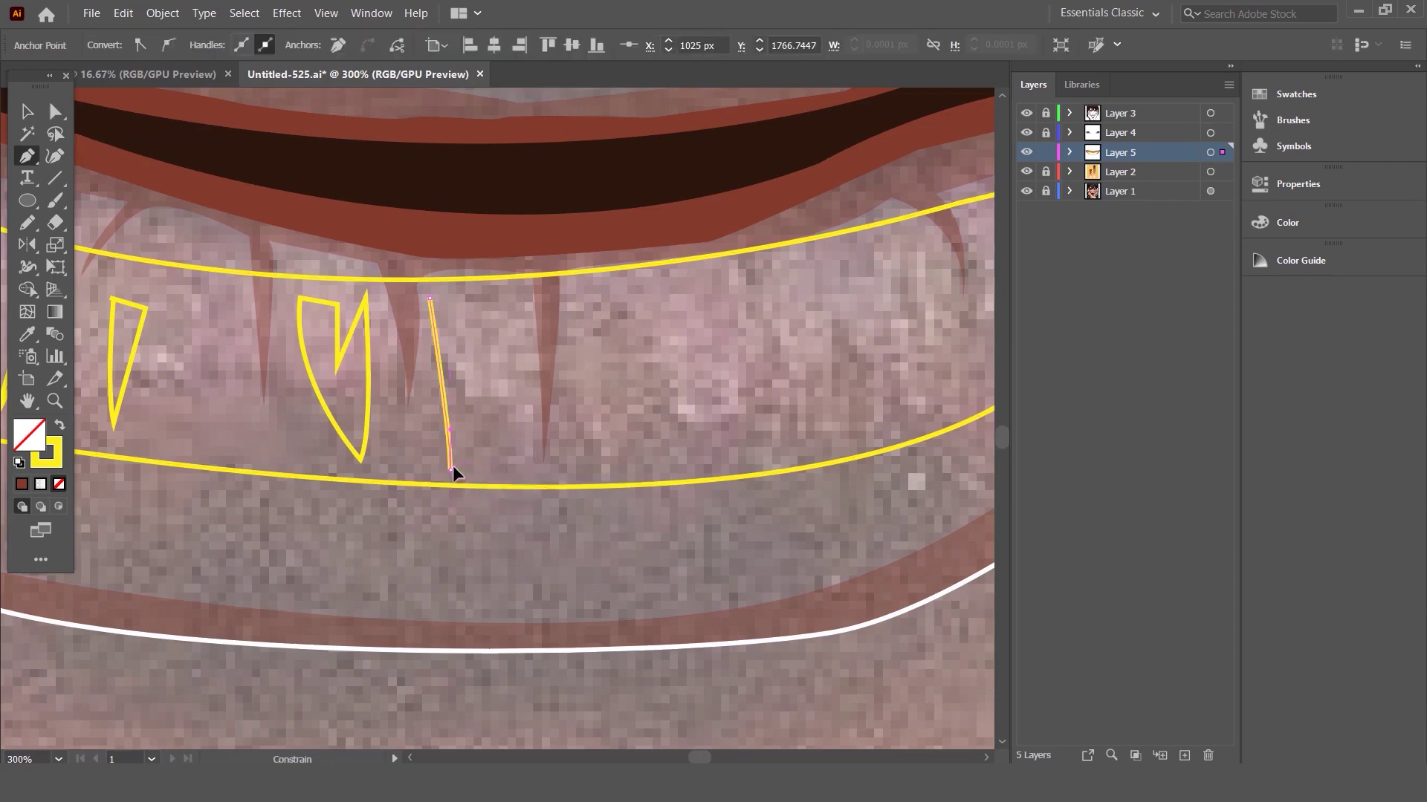
pyautogui.moveTo(515, 381); pyautogui.dragTo(508, 359)
pyautogui.click(528, 480)
pyautogui.hotkey('ctrl', 'z')
pyautogui.hotkey('ctrl', 'z')
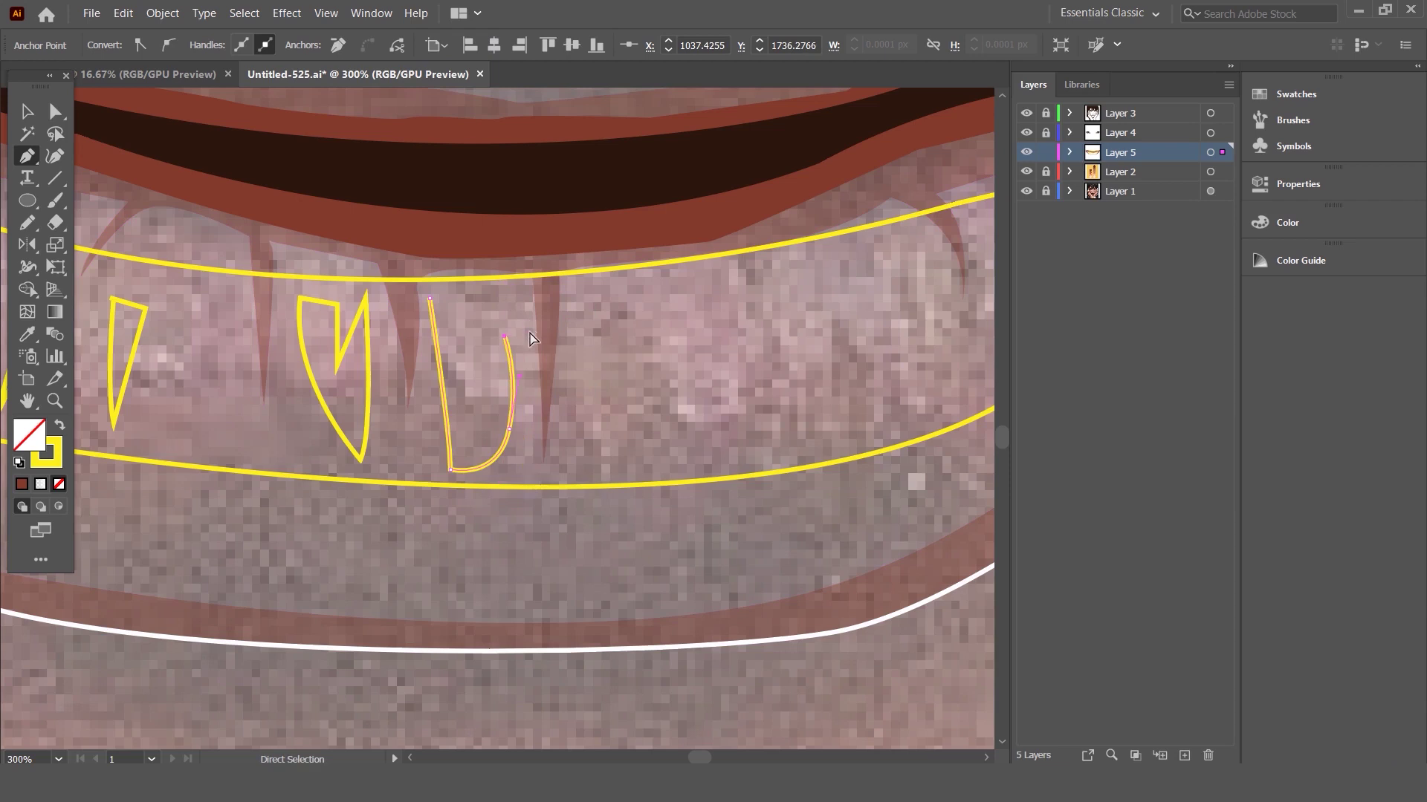
pyautogui.moveTo(528, 354); pyautogui.dragTo(535, 393)
pyautogui.hotkey('ctrl', 'z')
pyautogui.moveTo(496, 330)
pyautogui.mouseDown()
pyautogui.moveTo(489, 261)
pyautogui.moveTo(498, 338)
pyautogui.mouseUp()
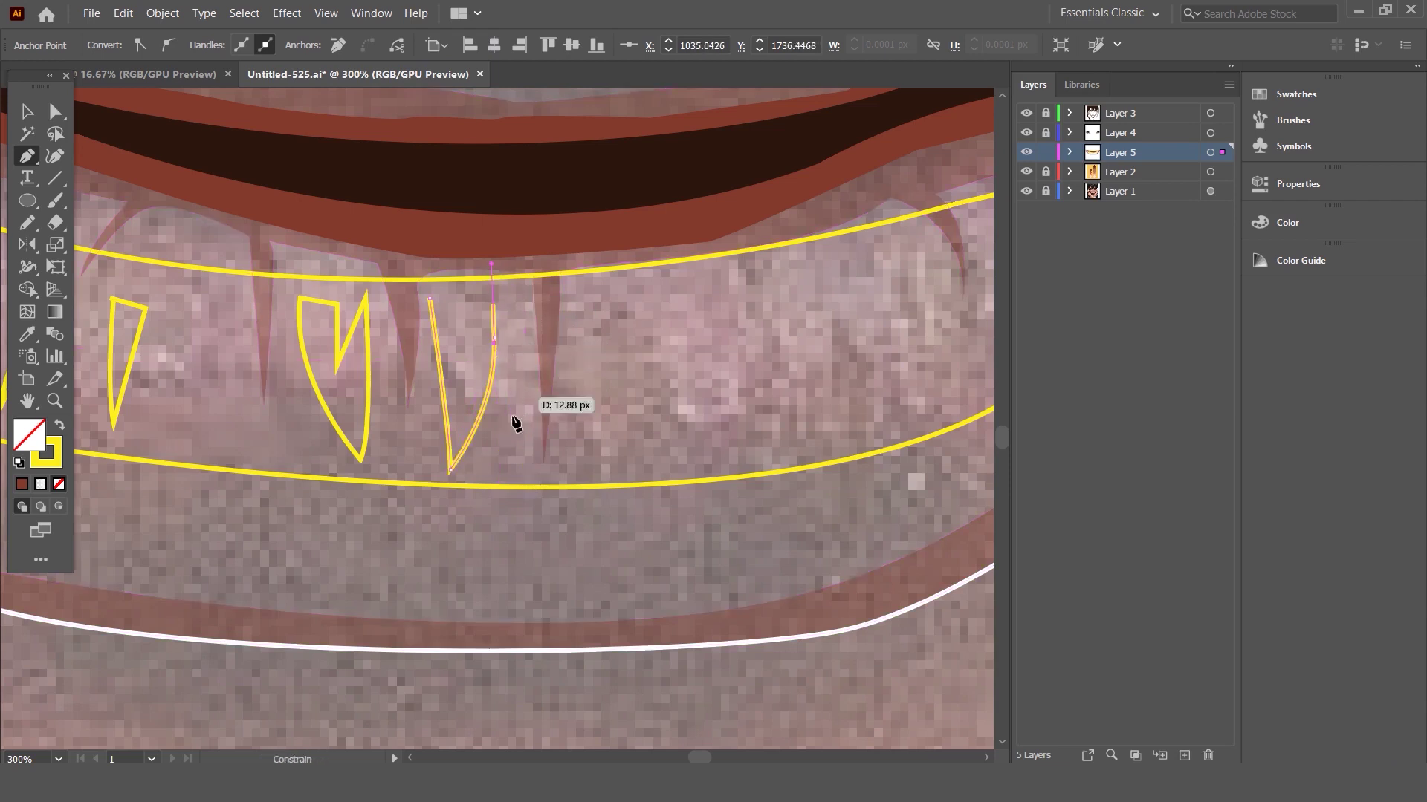
pyautogui.moveTo(520, 473)
pyautogui.mouseDown()
pyautogui.moveTo(523, 312)
pyautogui.moveTo(428, 301)
pyautogui.mouseUp()
pyautogui.click(429, 298)
pyautogui.click(27, 111)
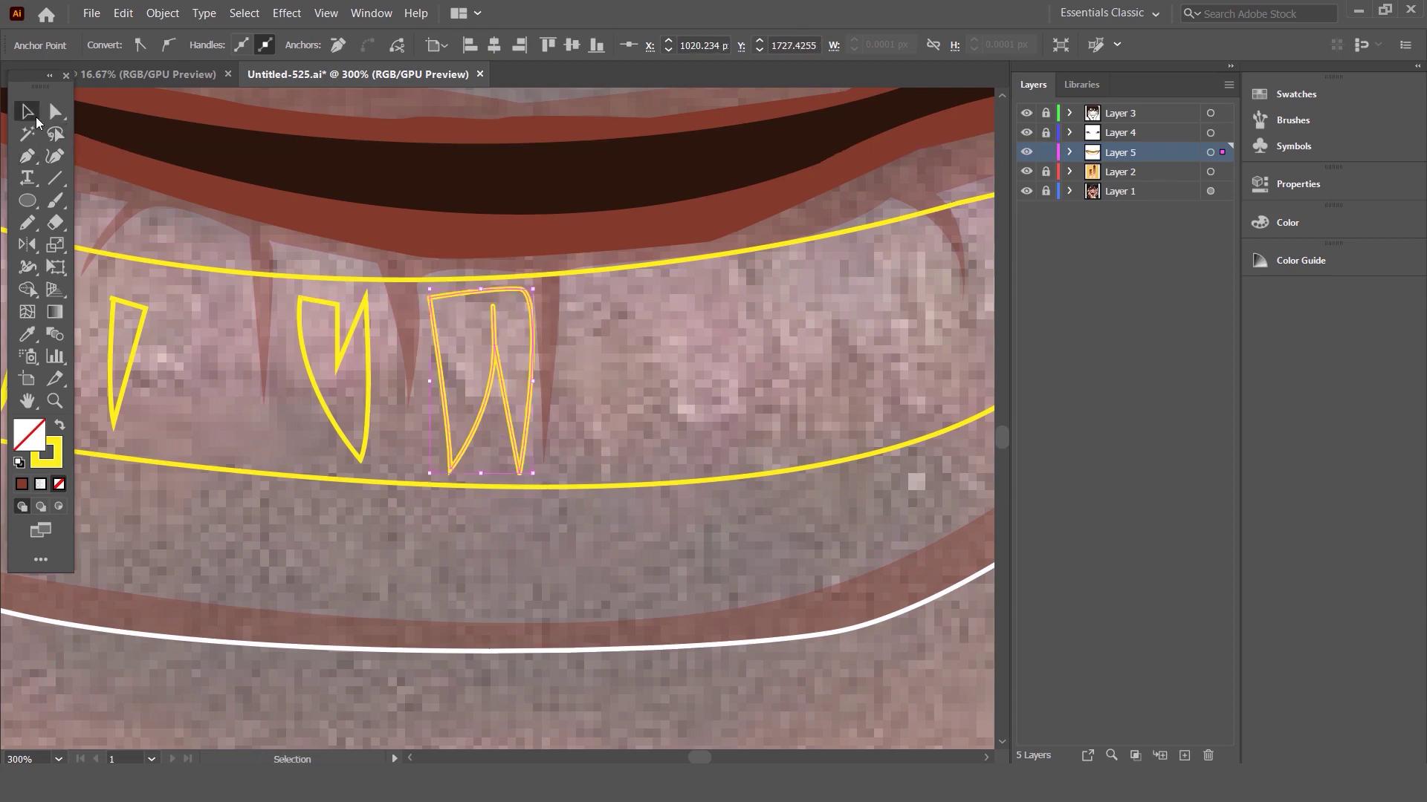
# - Draw a narrow curved tooth outline further right in the teeth band
pyautogui.moveTo(688, 347); pyautogui.dragTo(630, 317)
pyautogui.press('p')
pyautogui.click(540, 283)
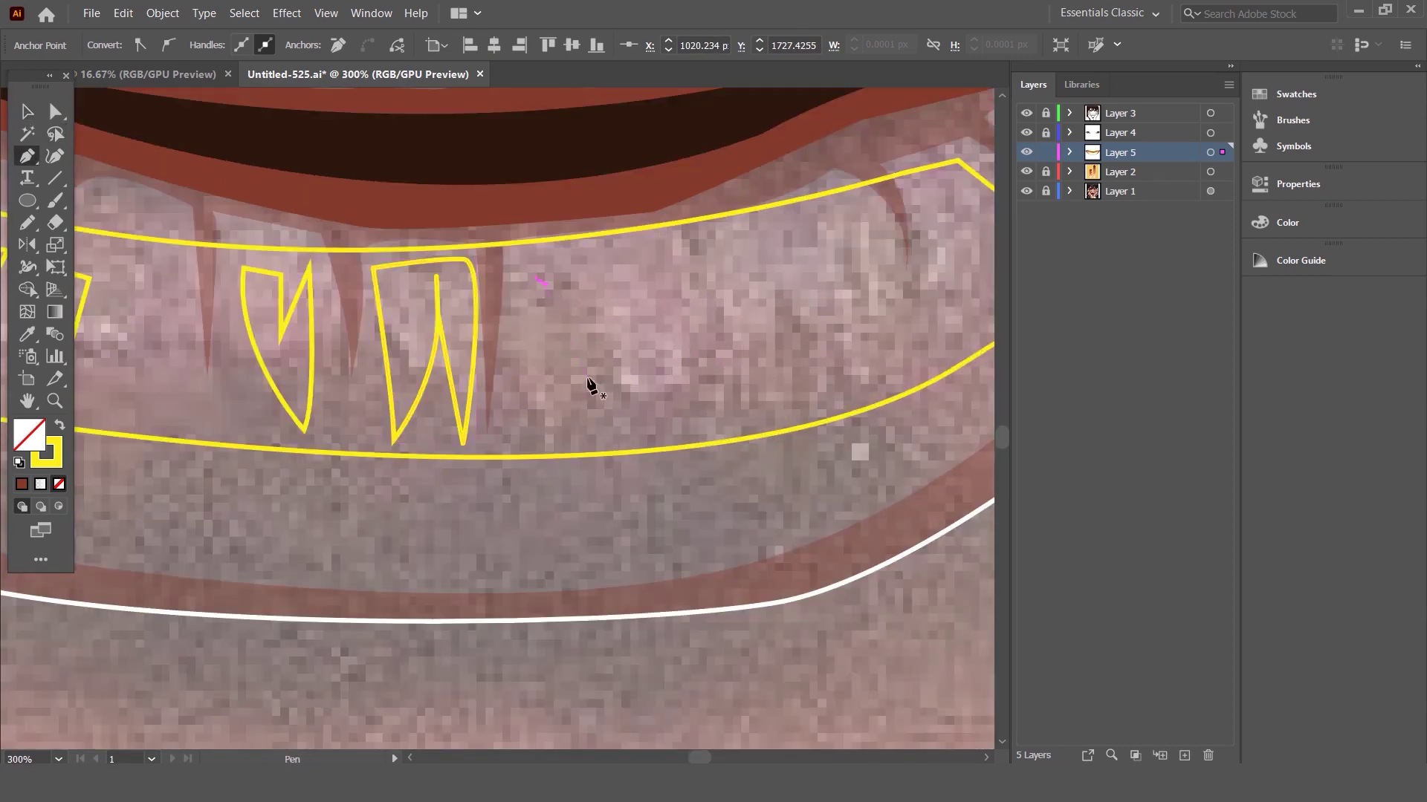
pyautogui.moveTo(592, 486); pyautogui.dragTo(592, 484)
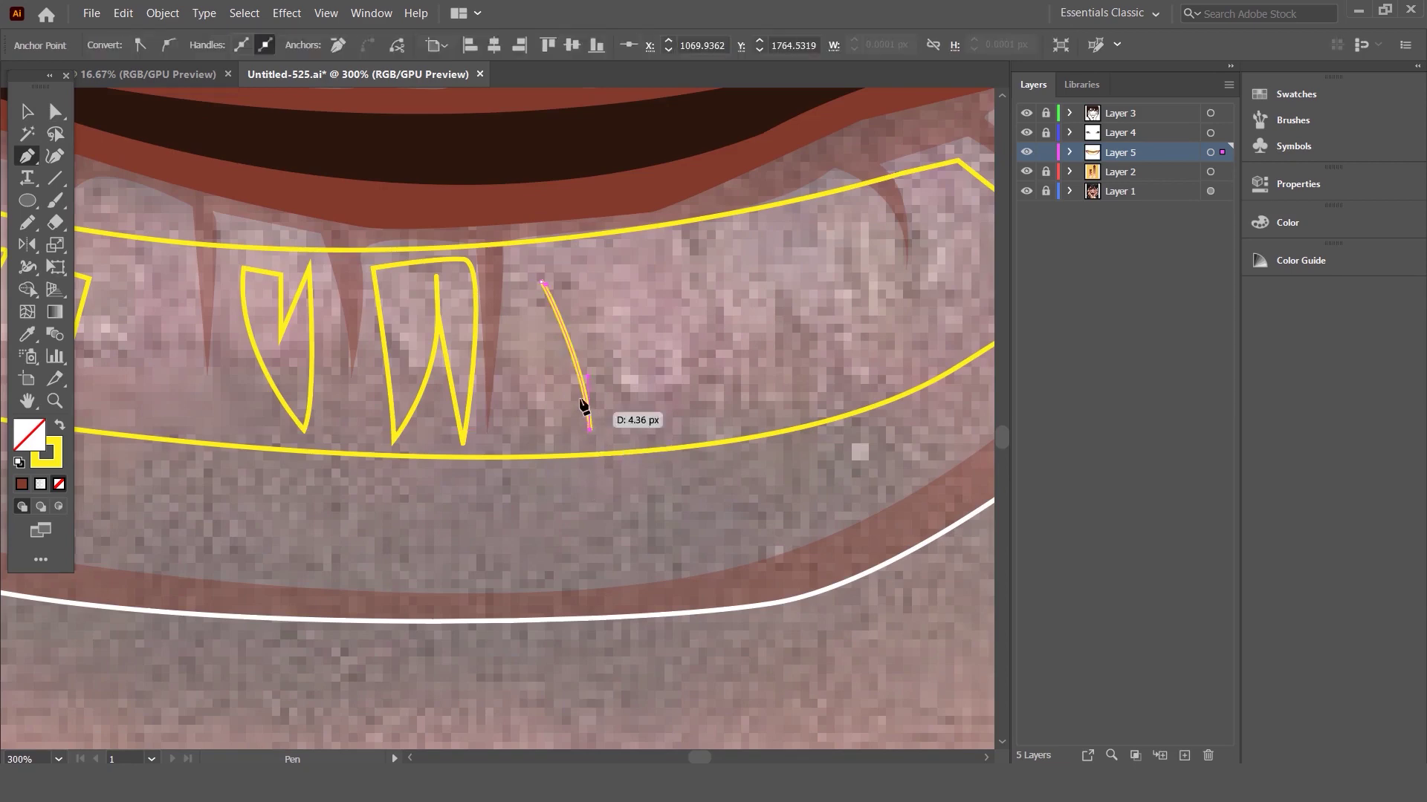
pyautogui.moveTo(541, 283); pyautogui.dragTo(430, 258)
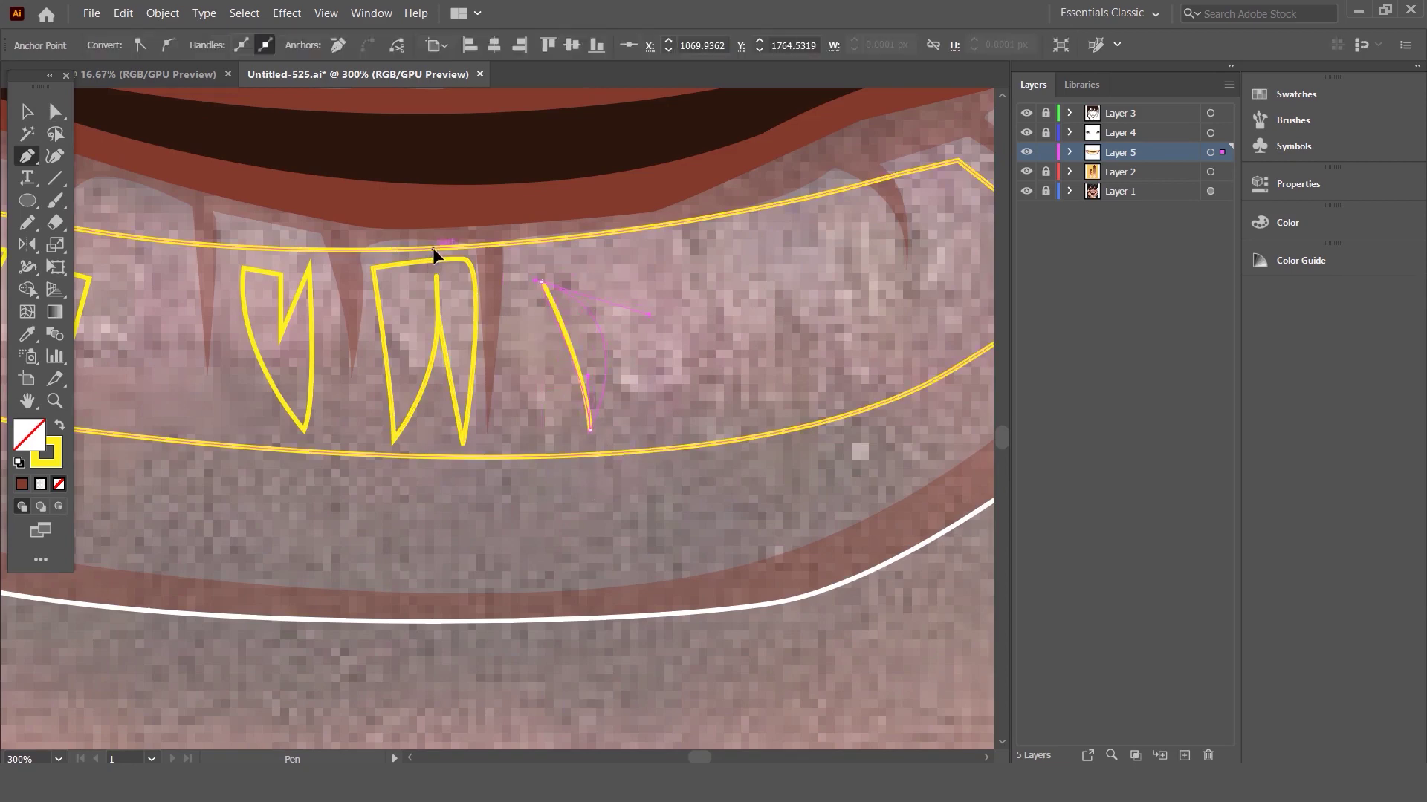
pyautogui.keyDown('alt'); pyautogui.scroll(-1, 653, 290); pyautogui.keyUp('alt')
pyautogui.scroll(1, 652, 290)
# - Rotate the new narrow tooth slightly using its bounding box
pyautogui.click(20, 111)
pyautogui.moveTo(629, 311); pyautogui.dragTo(635, 315)
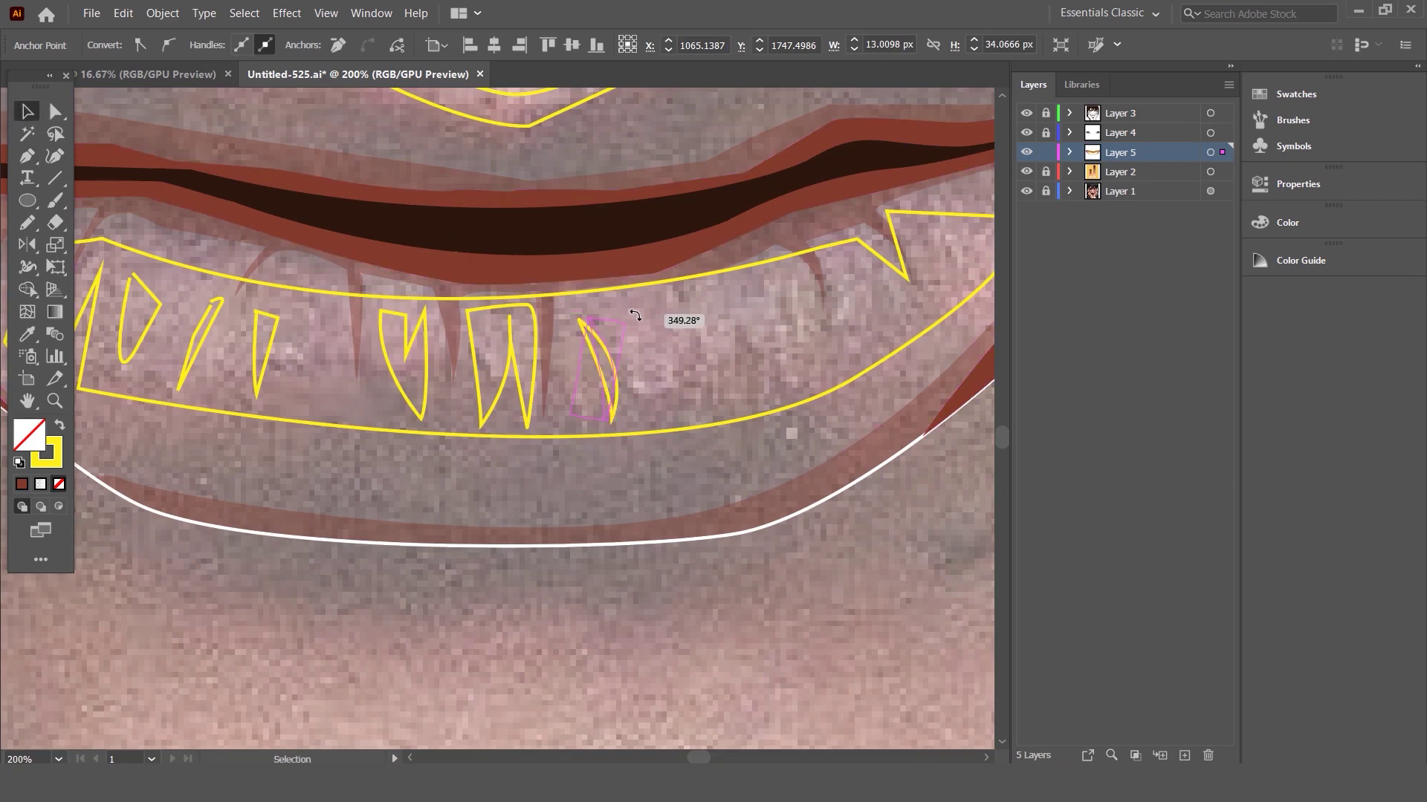
pyautogui.moveTo(613, 363); pyautogui.dragTo(605, 333)
pyautogui.click(693, 335)
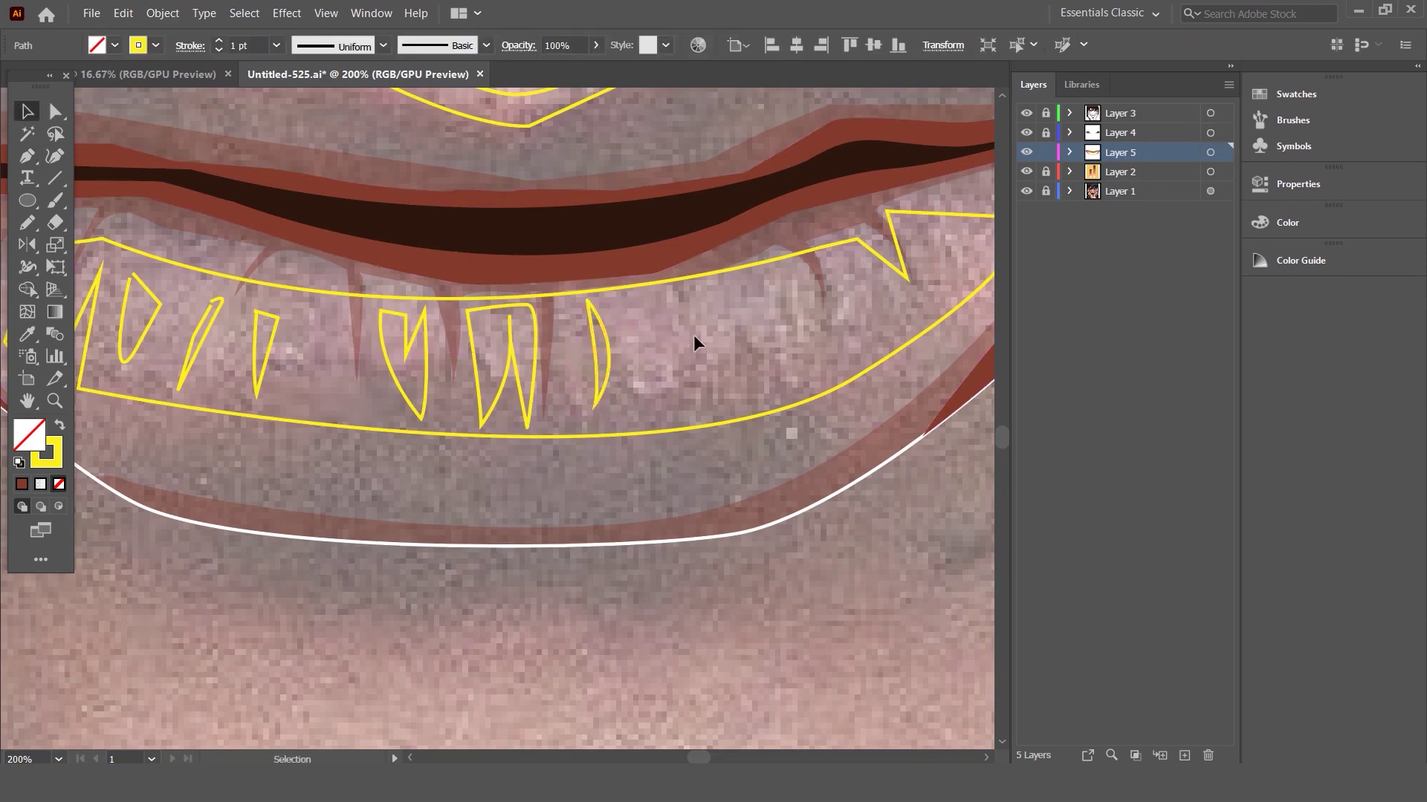
# - Eyedropper the salmon swatch onto the teeth band and upper-lip highlight
pyautogui.keyDown('alt'); pyautogui.scroll(-3, 694, 335); pyautogui.keyUp('alt')
pyautogui.keyDown('alt'); pyautogui.scroll(2, 693, 334); pyautogui.keyUp('alt')
pyautogui.keyDown('alt'); pyautogui.scroll(-3, 725, 279); pyautogui.keyUp('alt')
pyautogui.keyDown('alt'); pyautogui.scroll(2, 728, 305); pyautogui.keyUp('alt')
pyautogui.click(672, 327)
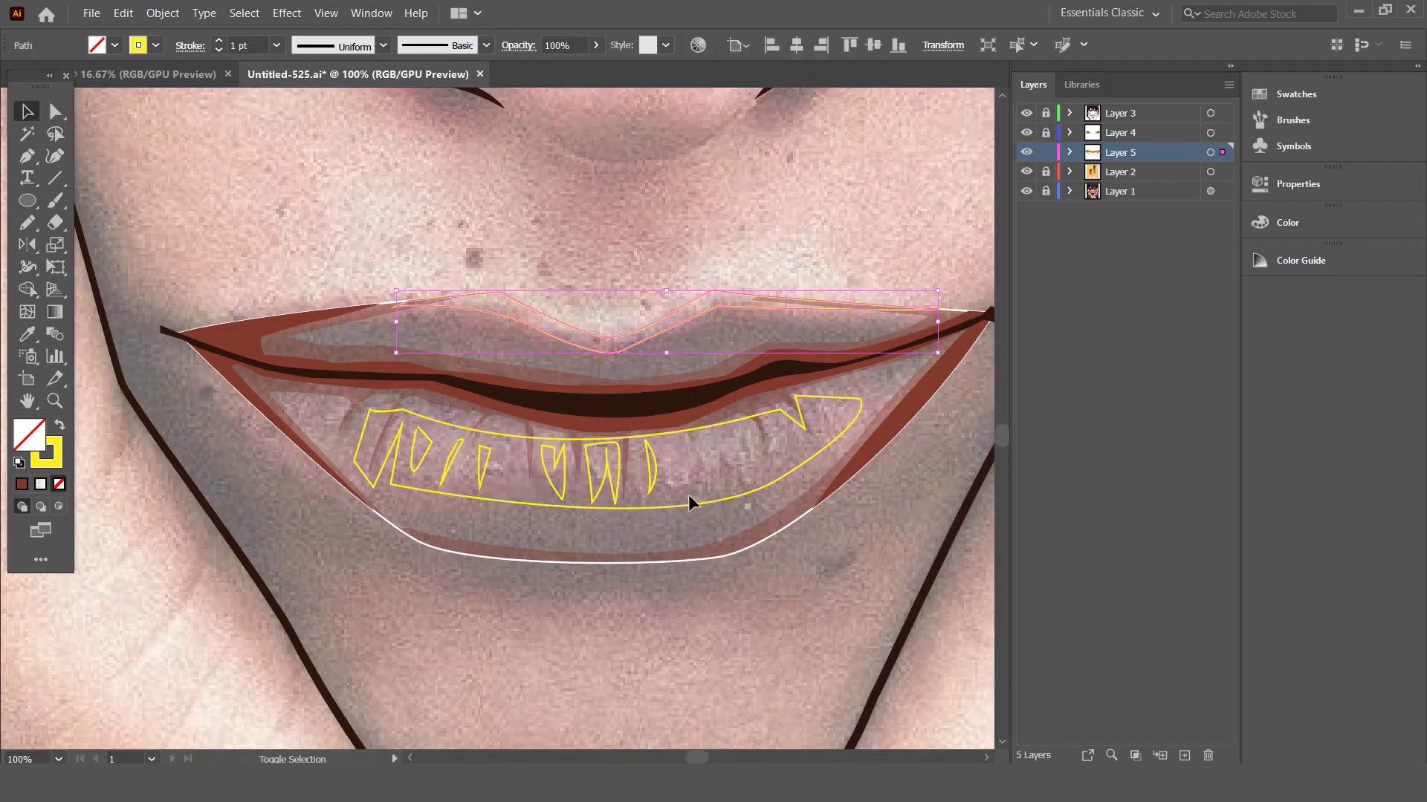
pyautogui.keyDown('alt'); pyautogui.scroll(-2, 733, 448); pyautogui.keyUp('alt')
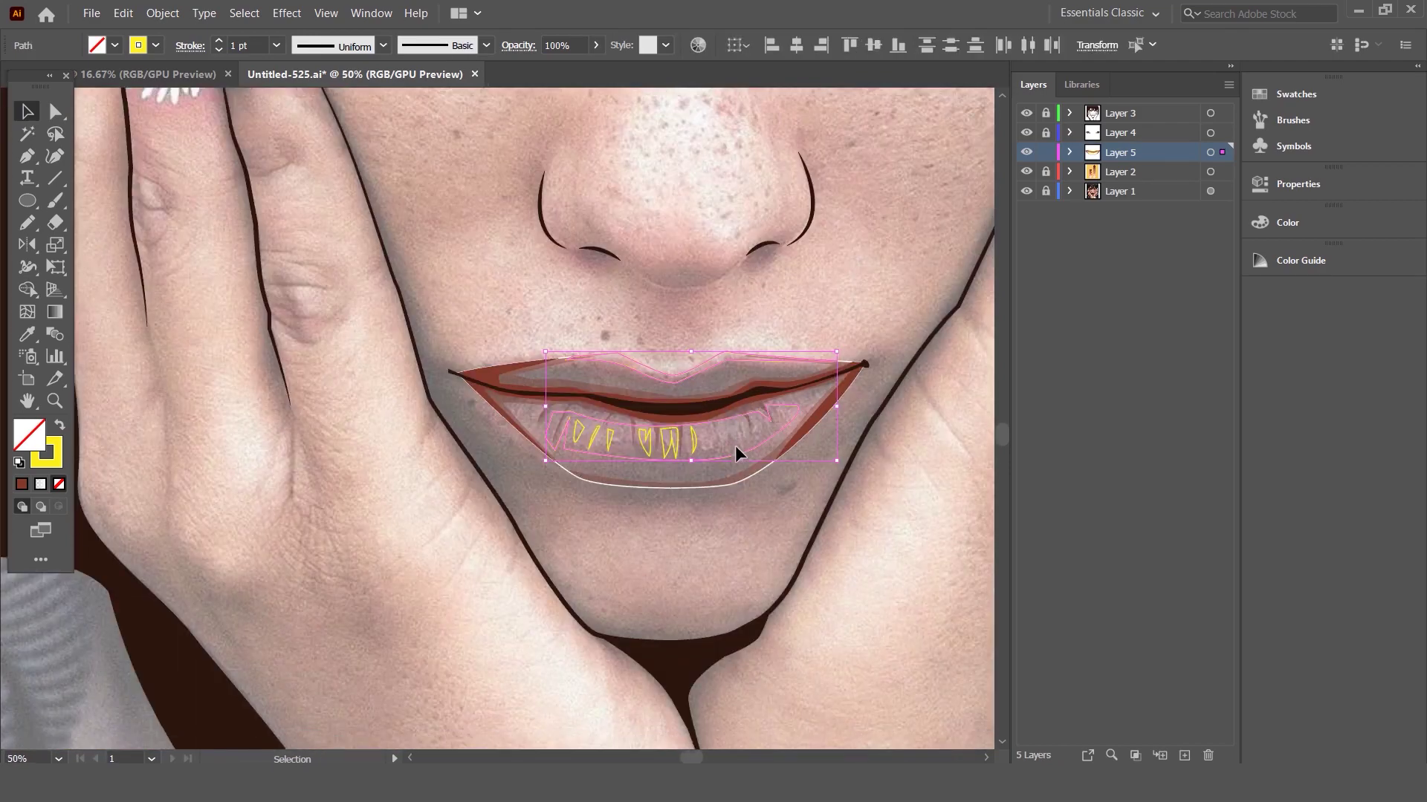
pyautogui.keyDown('alt'); pyautogui.scroll(-3, 733, 447); pyautogui.keyUp('alt')
pyautogui.keyDown('alt'); pyautogui.scroll(1, 212, 345); pyautogui.keyUp('alt')
pyautogui.click(28, 334)
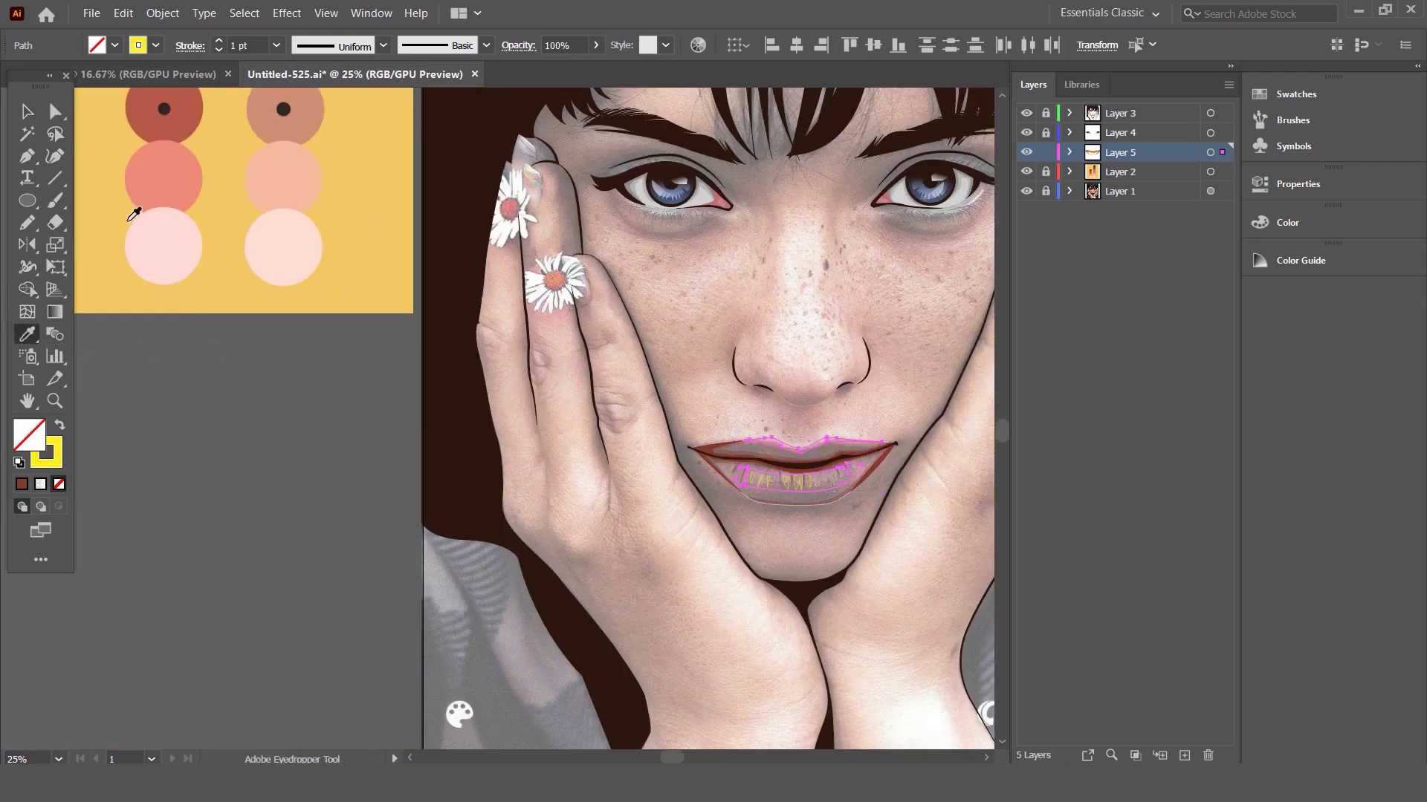
pyautogui.click(156, 189)
pyautogui.keyDown('alt'); pyautogui.scroll(-2, 624, 286); pyautogui.keyUp('alt')
pyautogui.keyDown('alt'); pyautogui.scroll(6, 699, 356); pyautogui.keyUp('alt')
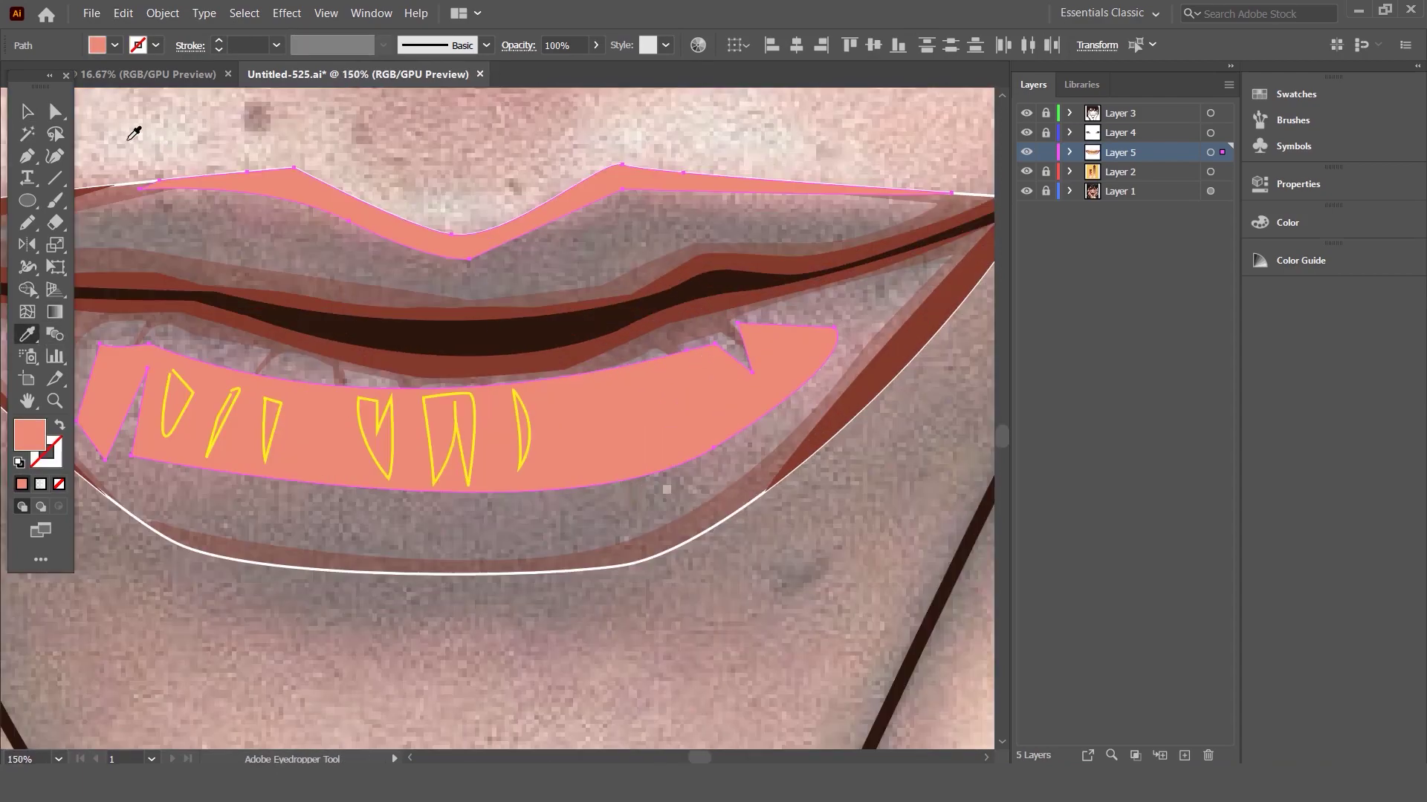
pyautogui.press('v')
pyautogui.click(134, 133)
# - Select the four tooth shapes and eyedropper pale pink onto them
pyautogui.keyDown('alt'); pyautogui.scroll(-3, 520, 249); pyautogui.keyUp('alt')
pyautogui.keyDown('alt'); pyautogui.scroll(1, 387, 357); pyautogui.keyUp('alt')
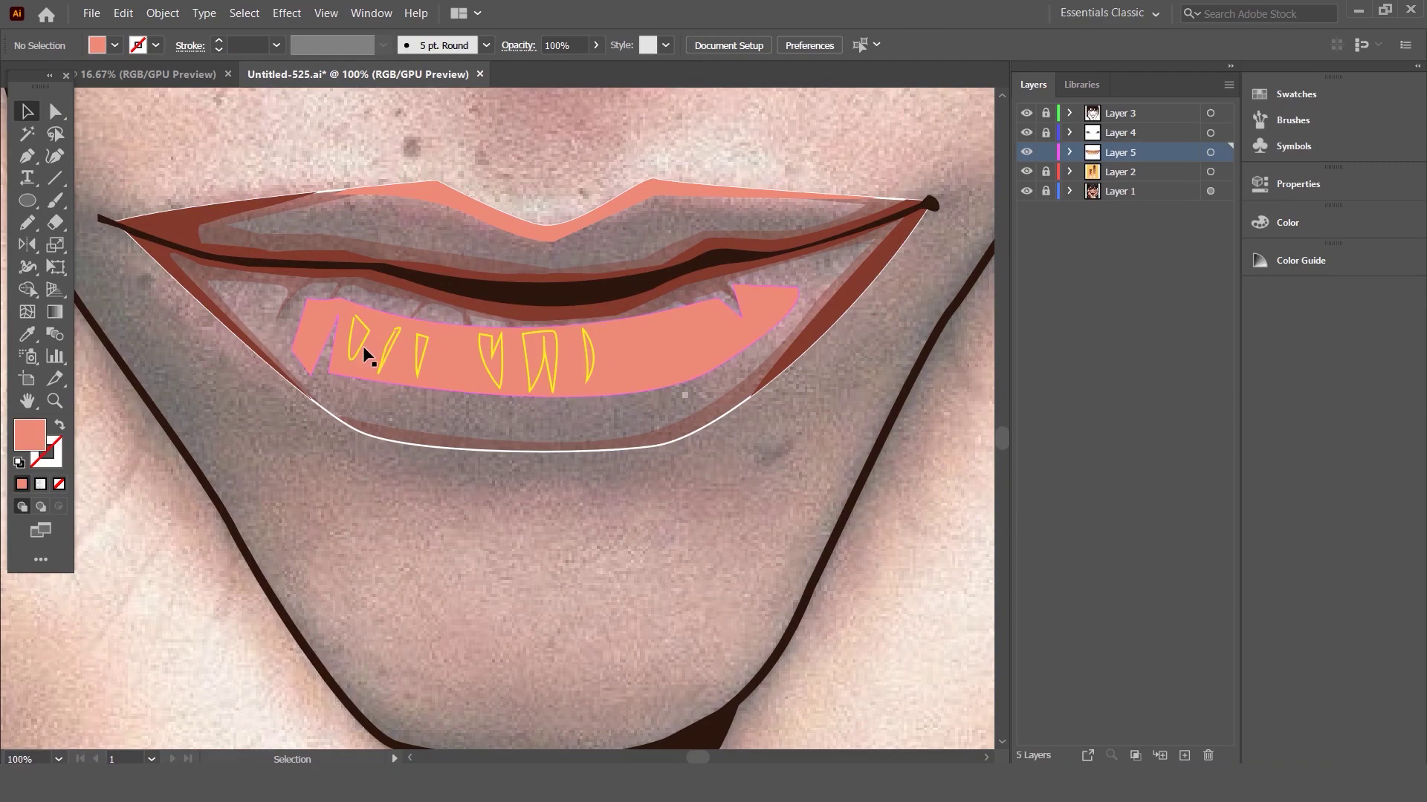
pyautogui.click(360, 345)
pyautogui.keyDown('shift'); pyautogui.click(419, 357); pyautogui.keyUp('shift')
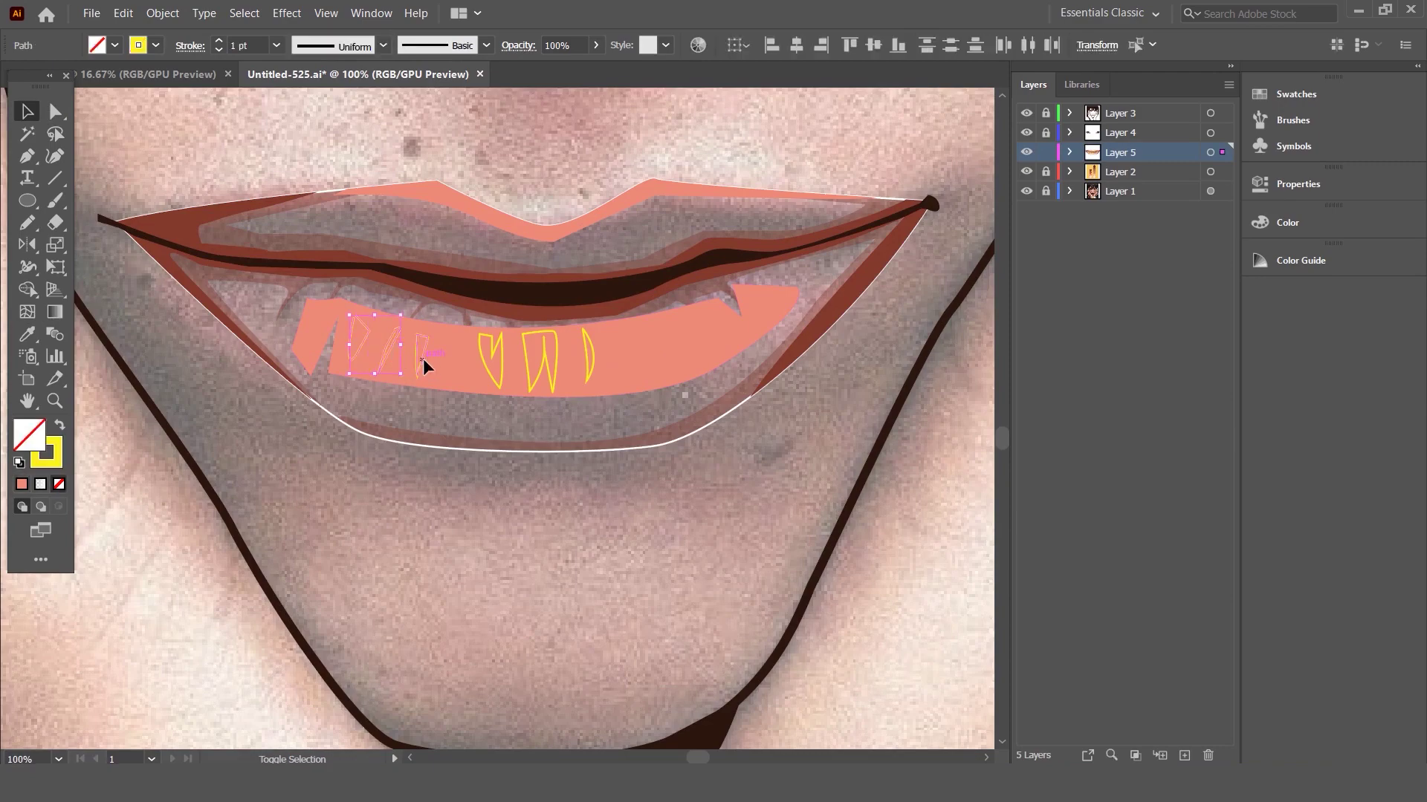
pyautogui.keyDown('shift'); pyautogui.click(491, 370); pyautogui.keyUp('shift')
pyautogui.keyDown('shift'); pyautogui.click(545, 375); pyautogui.keyUp('shift')
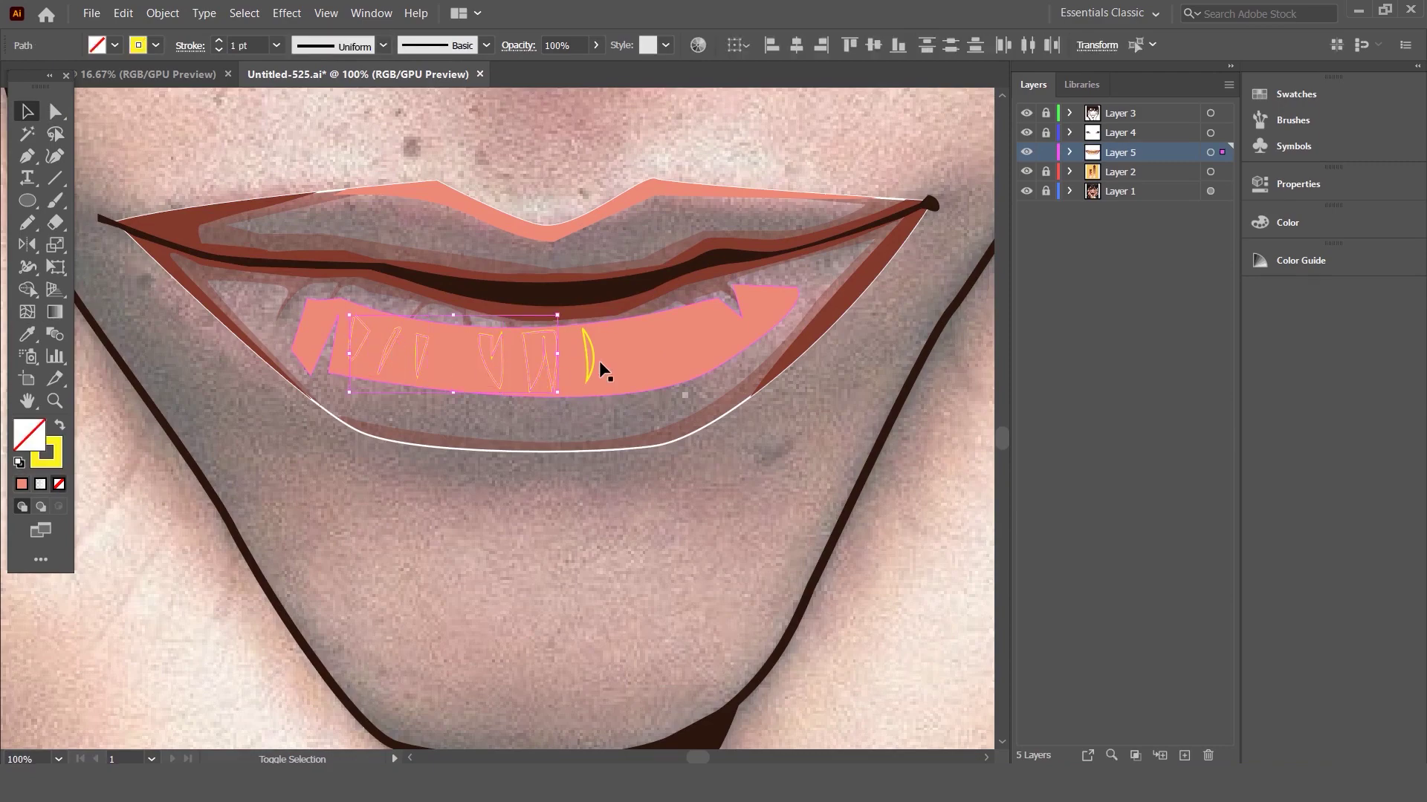
pyautogui.scroll(-6, 688, 364)
pyautogui.click(22, 339)
pyautogui.click(386, 273)
pyautogui.scroll(4, 732, 379)
pyautogui.scroll(4, 731, 379)
# - Send the outer lip shape to the back with Arrange > Send to Back
pyautogui.click(25, 108)
pyautogui.click(360, 223)
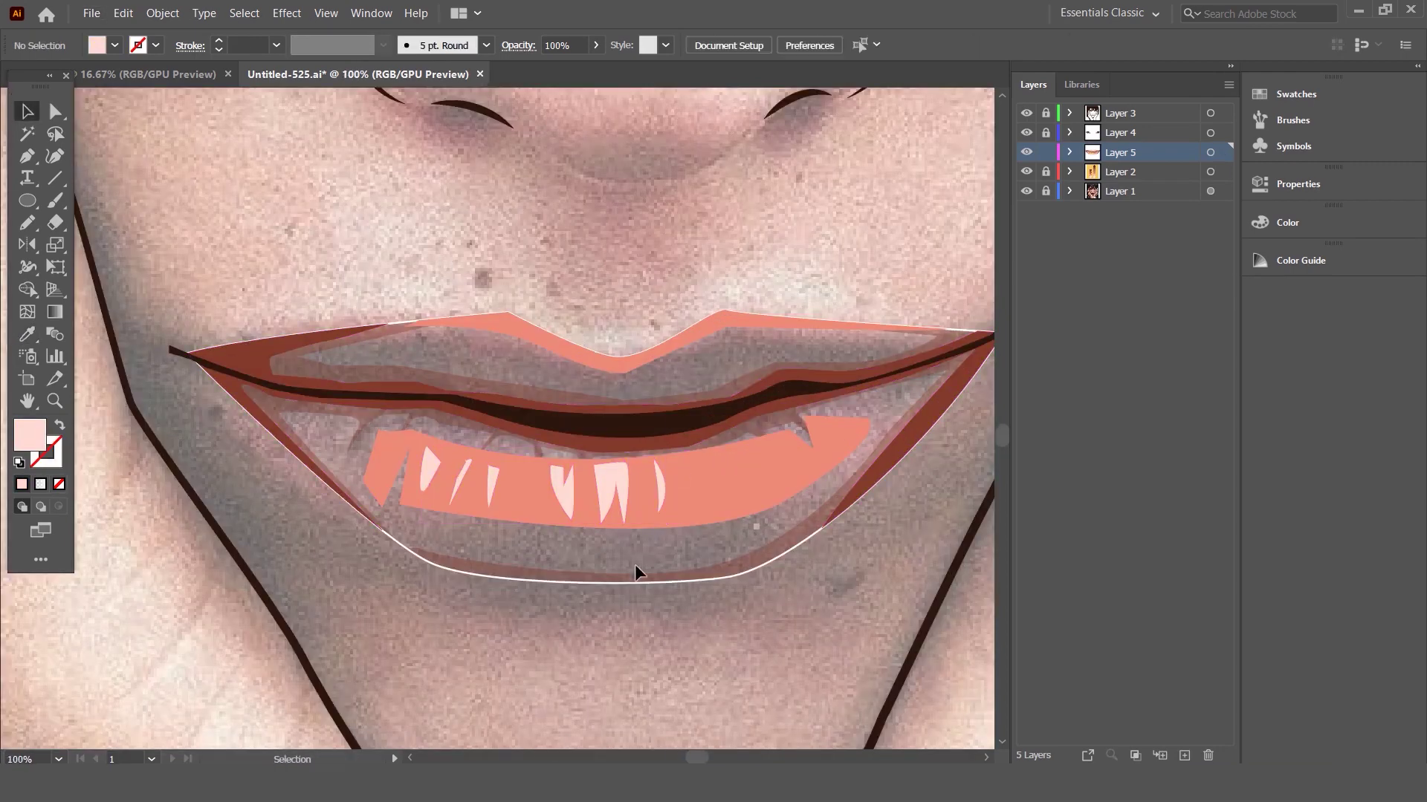
pyautogui.click(620, 581)
pyautogui.rightClick(620, 581)
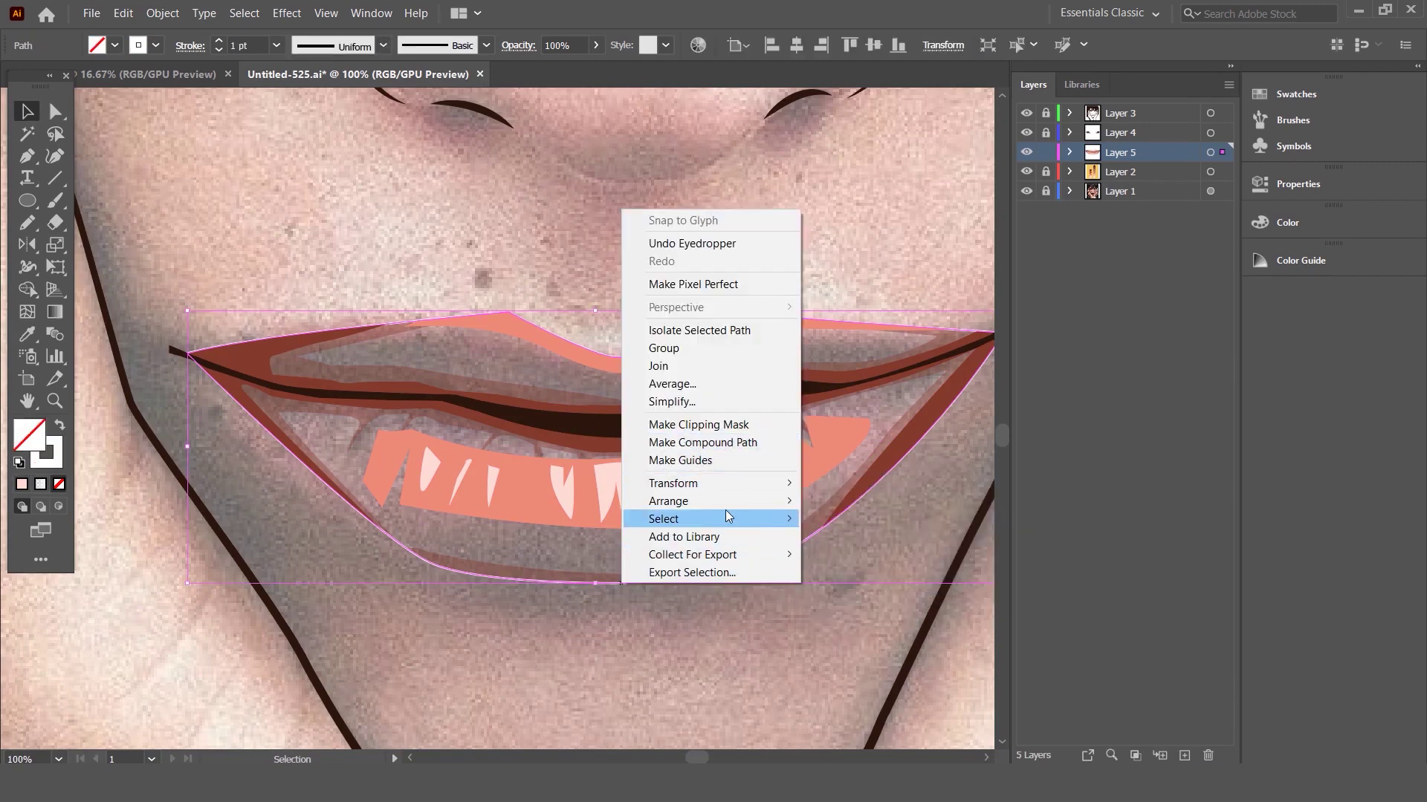
pyautogui.moveTo(669, 501)
pyautogui.click(891, 553)
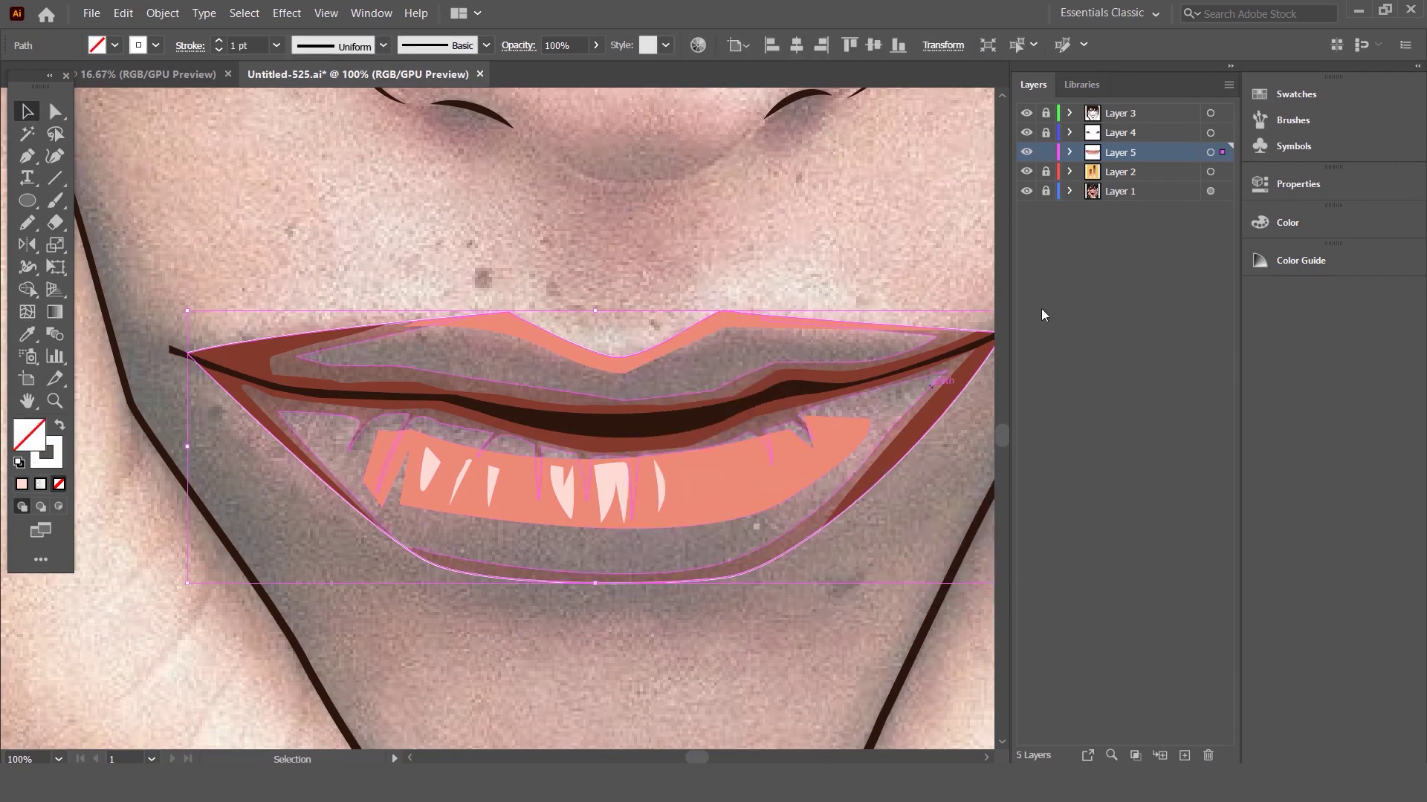
# - Select the outer lip path in Layer 5 and fill it with the red-brown swatch
pyautogui.click(1068, 152)
pyautogui.click(1224, 387)
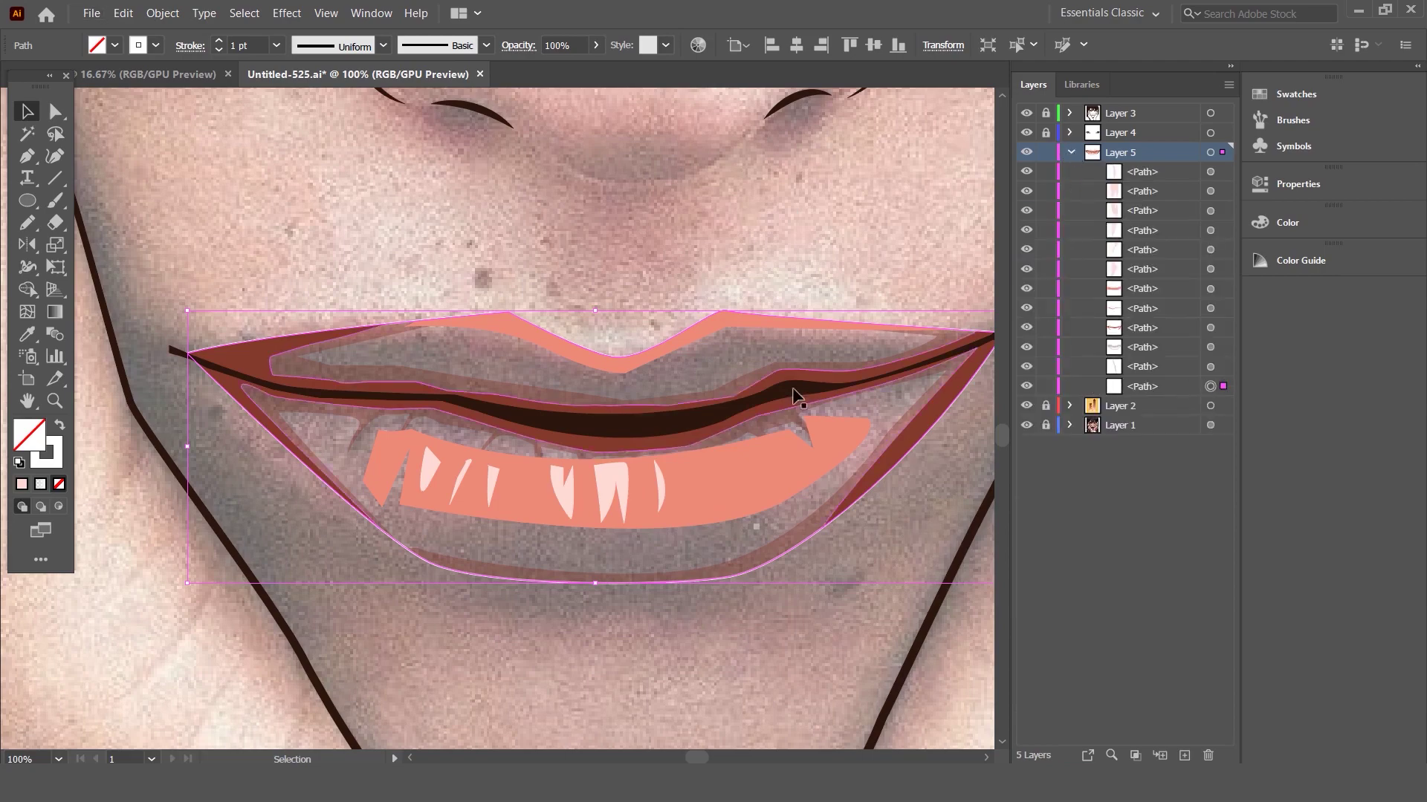
pyautogui.scroll(-4, 715, 373)
pyautogui.click(26, 333)
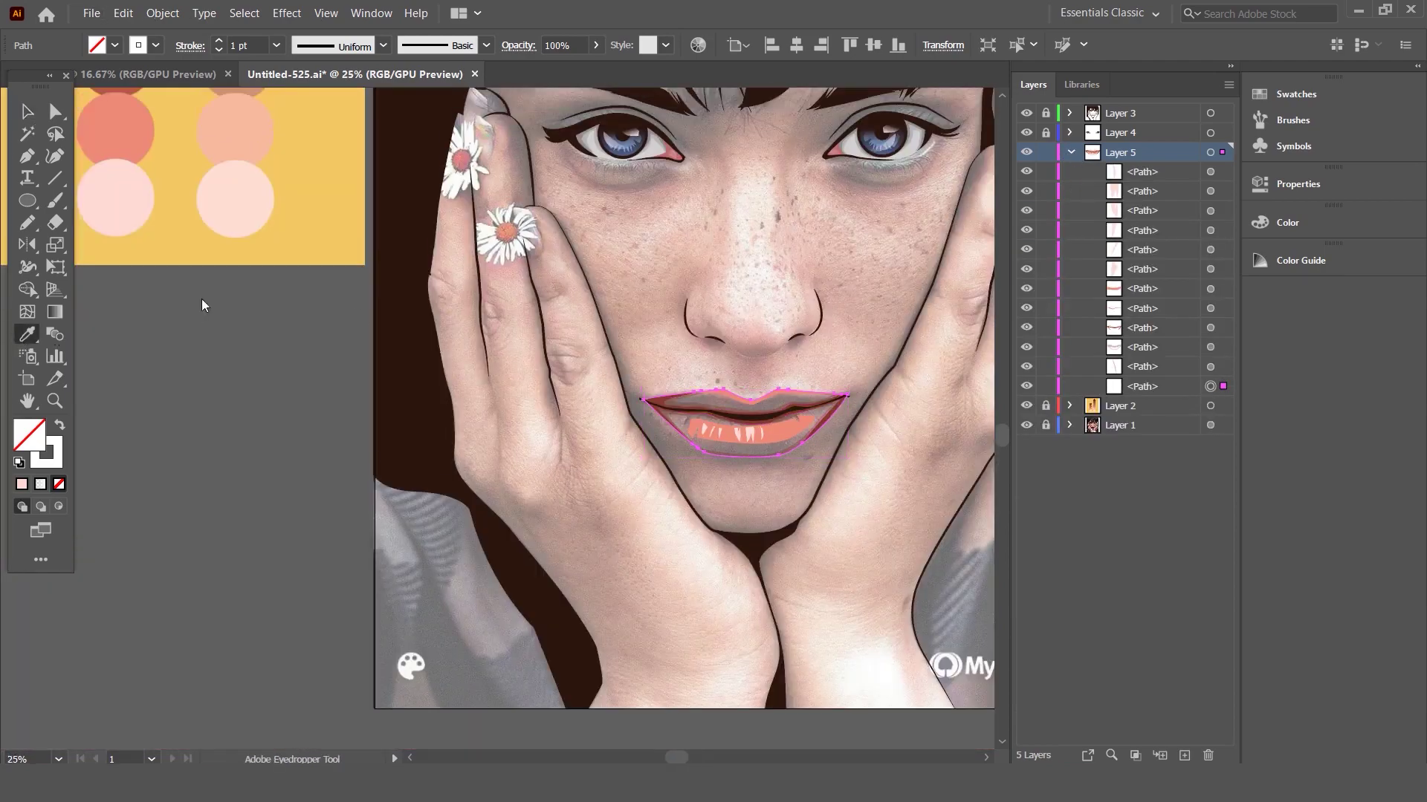
pyautogui.scroll(-2, 202, 299)
pyautogui.scroll(1, 391, 170)
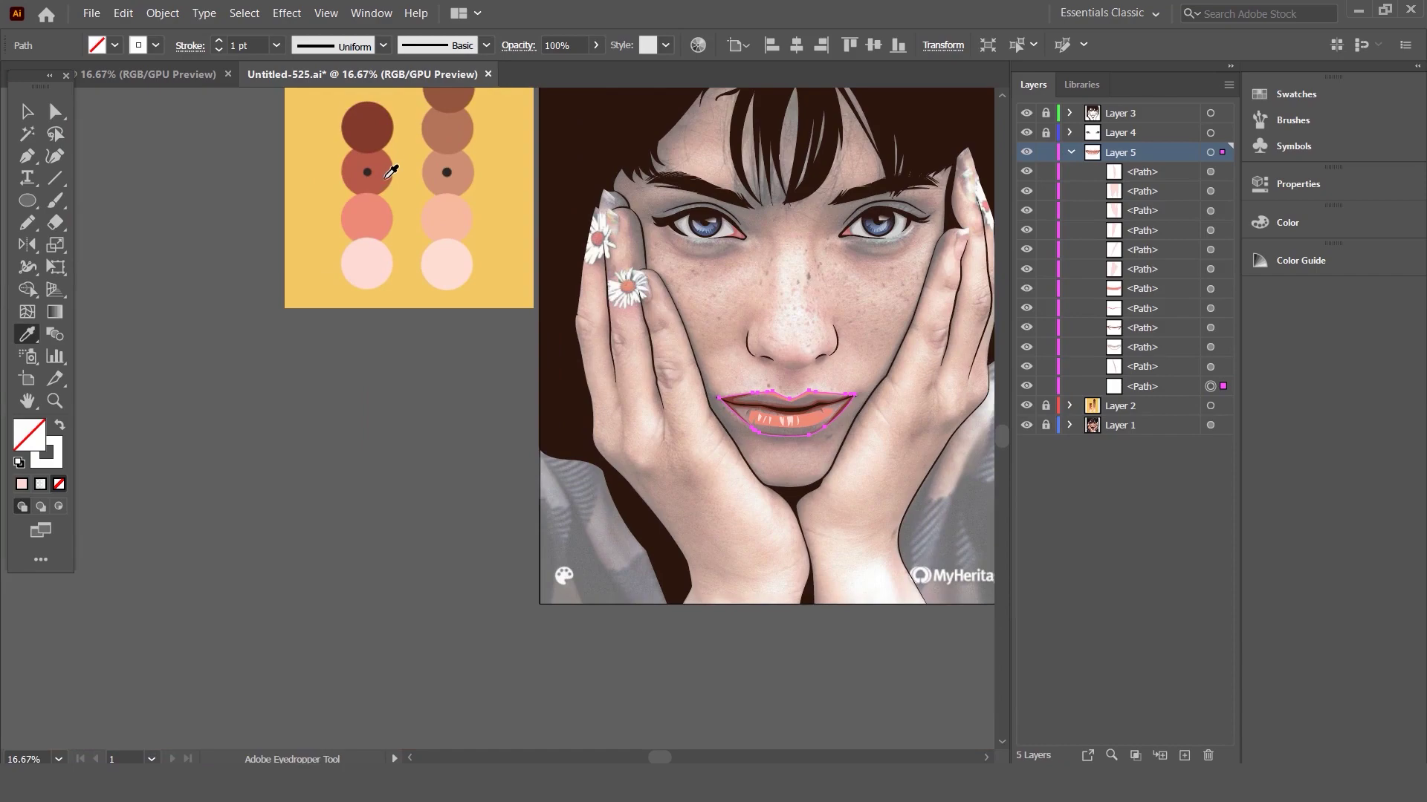
pyautogui.click(390, 184)
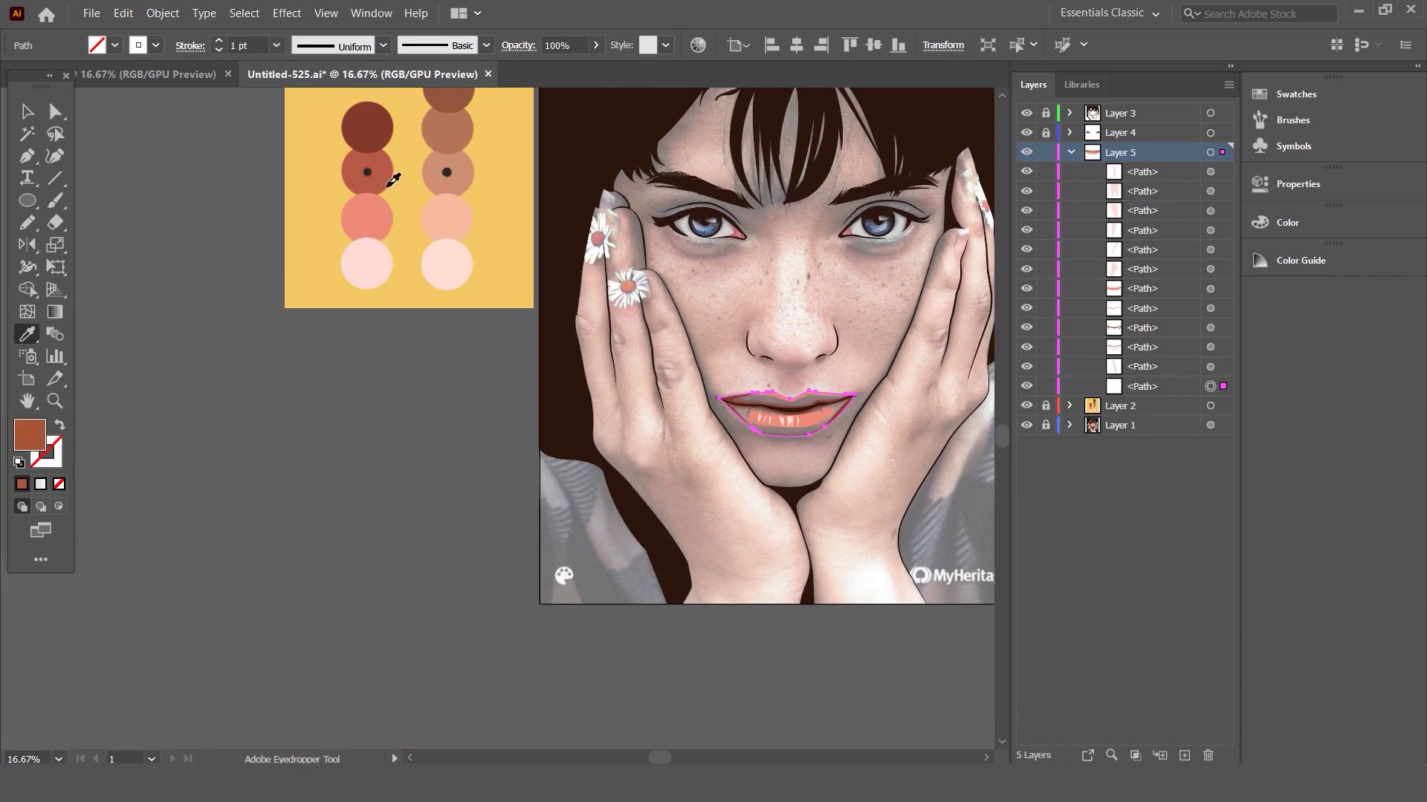
pyautogui.scroll(2, 765, 408)
pyautogui.scroll(1, 750, 342)
pyautogui.scroll(-2, 750, 341)
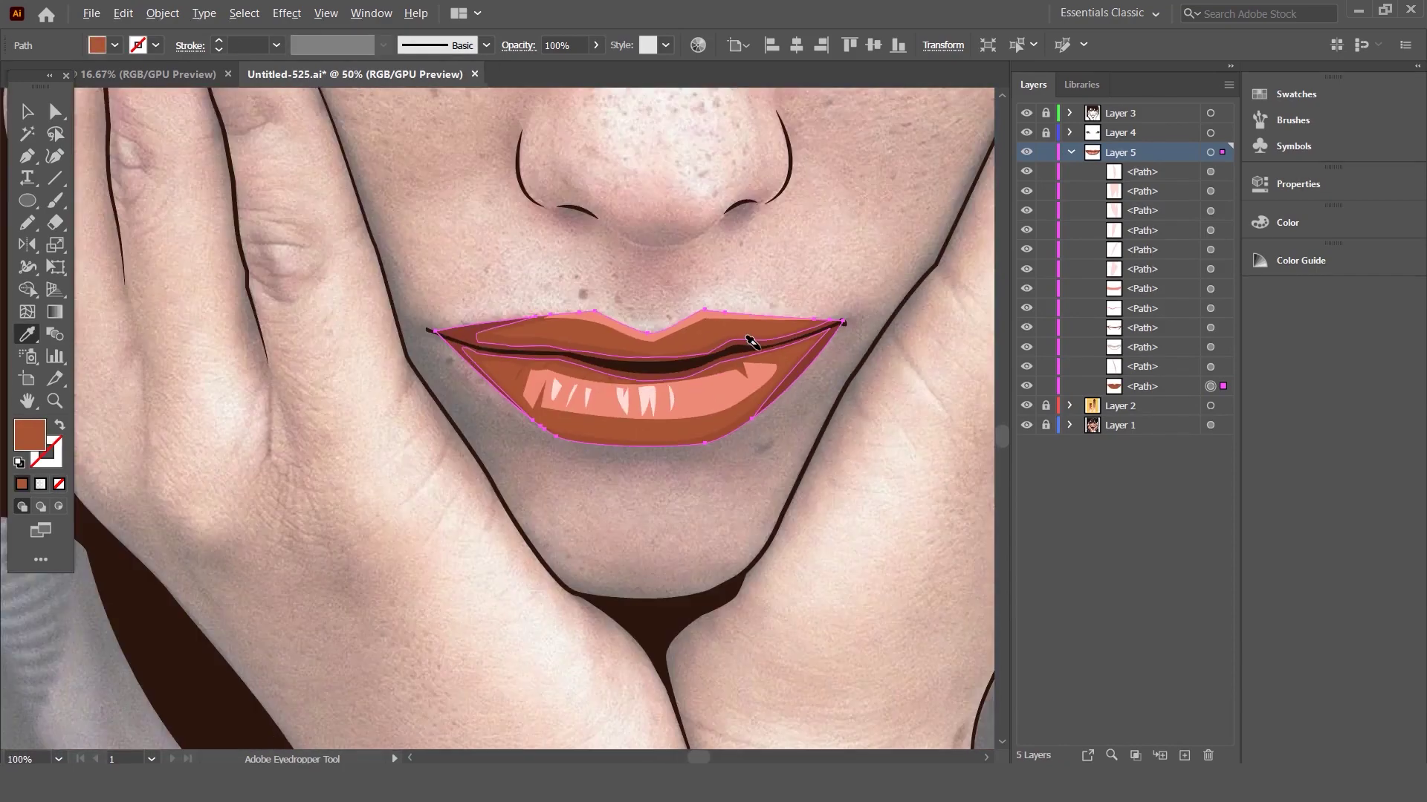
pyautogui.scroll(-2, 520, 272)
pyautogui.scroll(-1, 414, 313)
# - Try the salmon swatch on the lips, then revert them to red-brown
pyautogui.click(388, 252)
pyautogui.scroll(2, 587, 349)
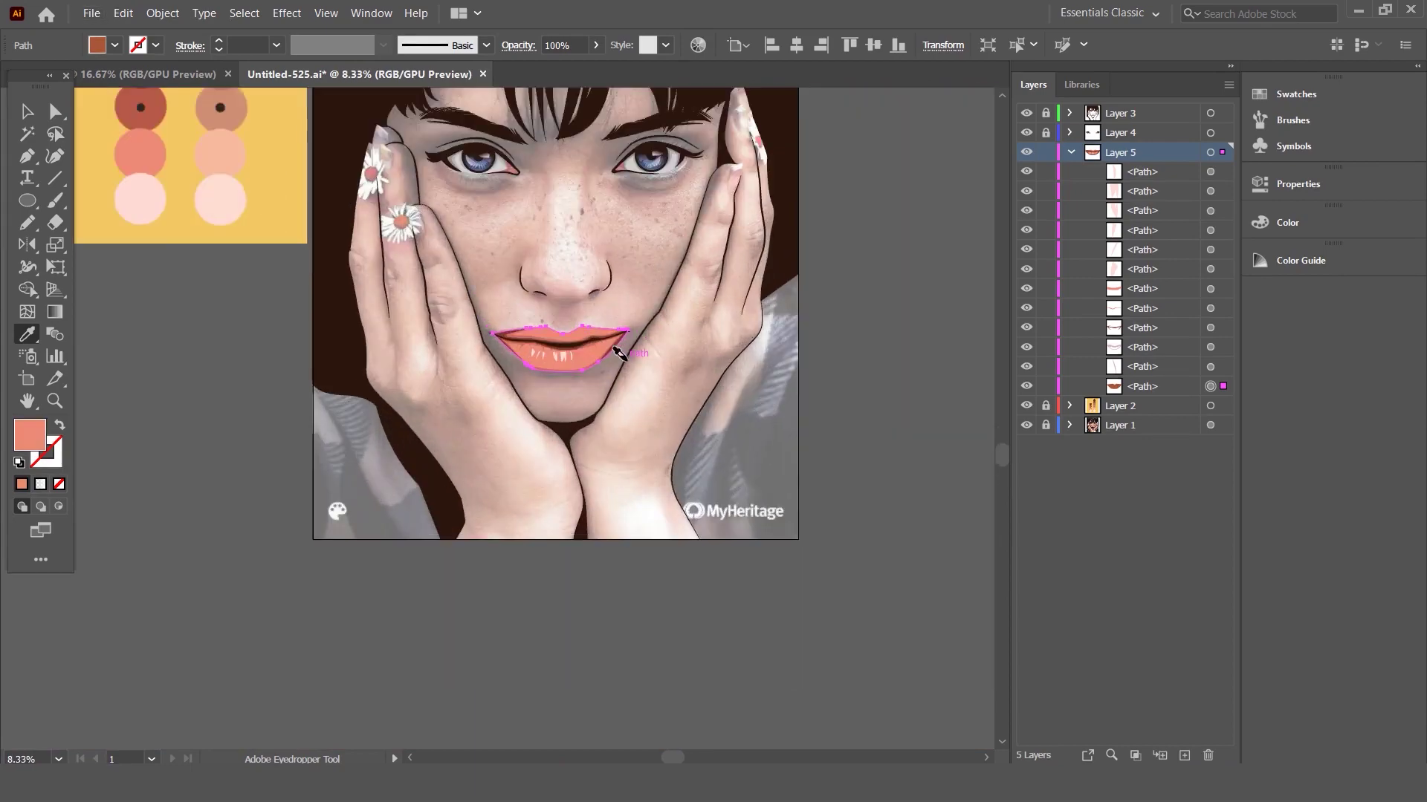
pyautogui.scroll(1, 528, 333)
pyautogui.scroll(3, 553, 331)
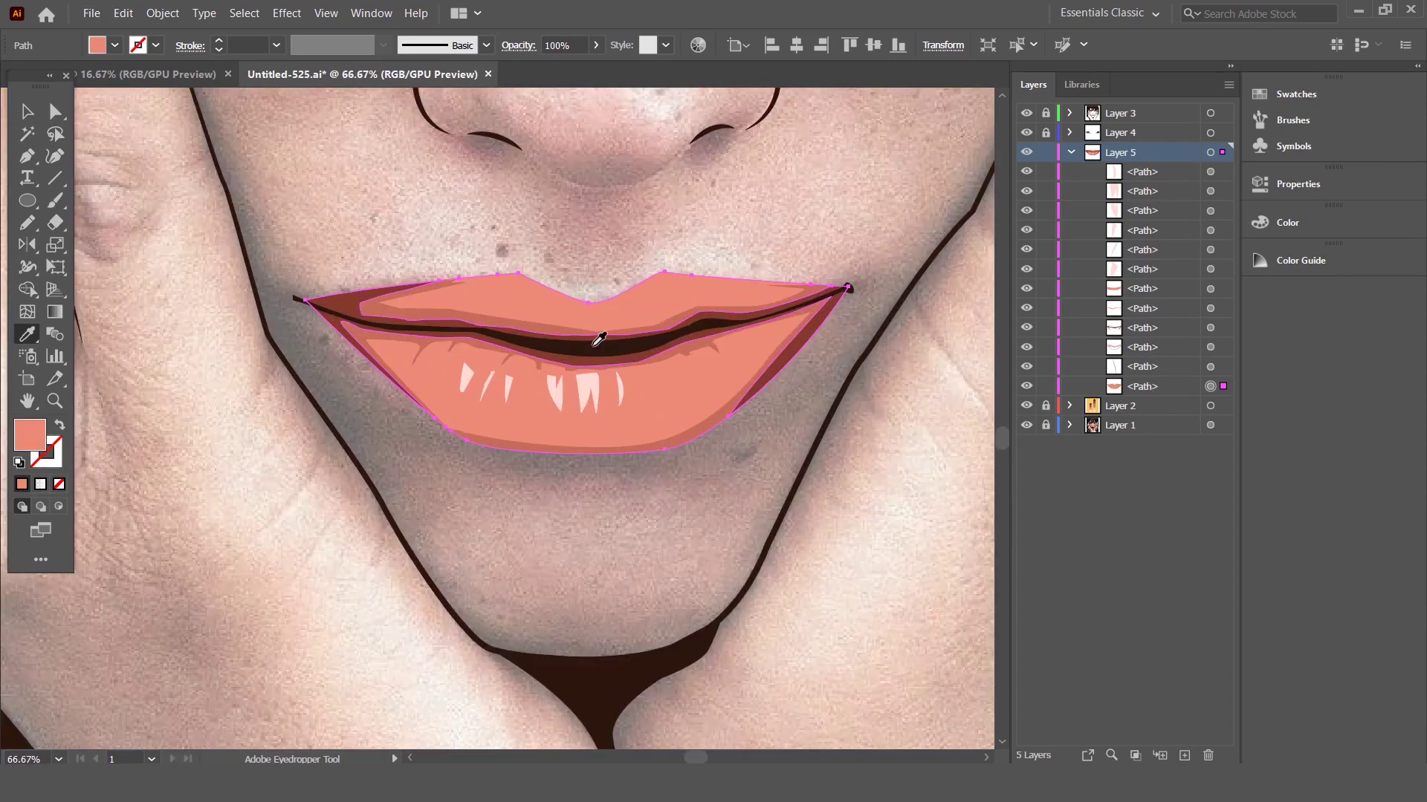
pyautogui.click(611, 340)
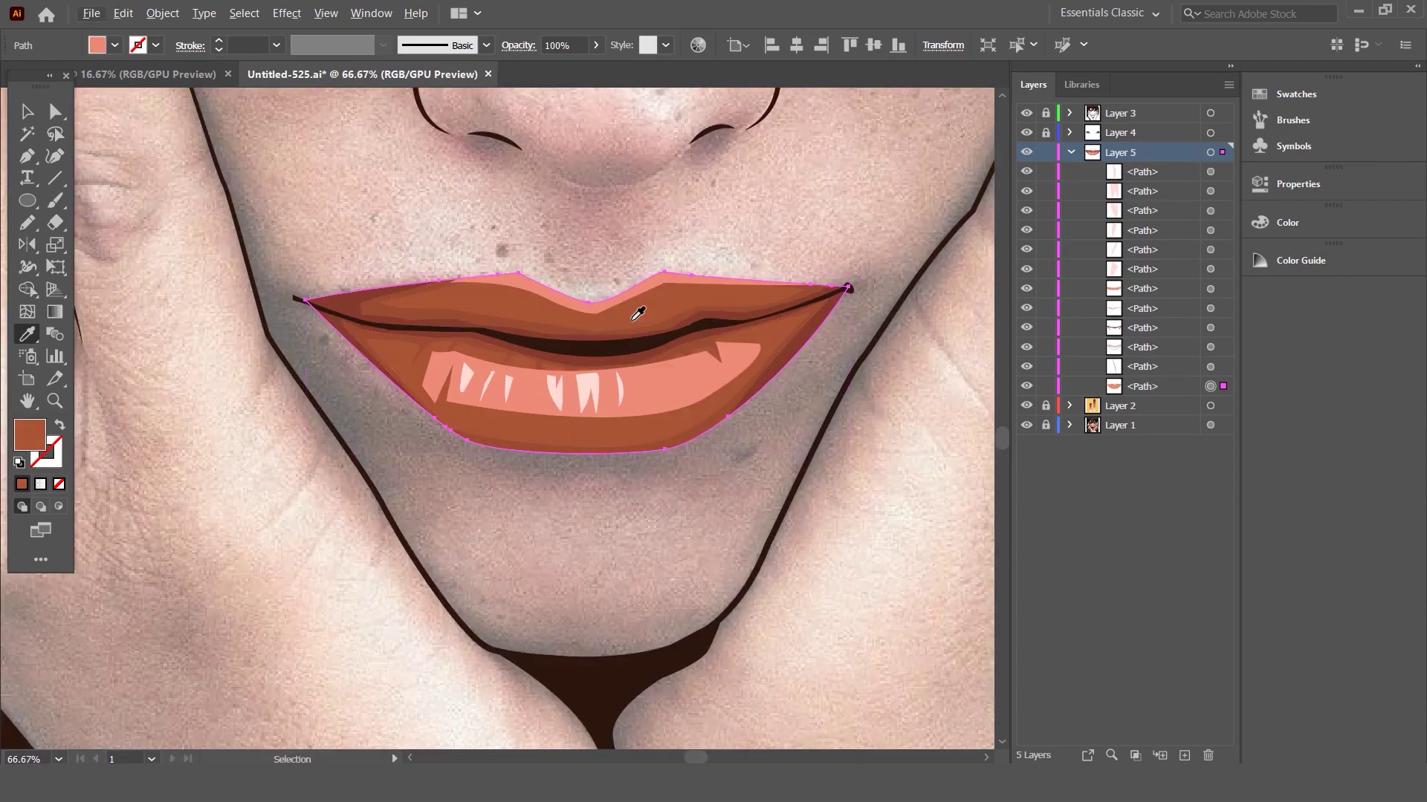
# - Raise the lip fill's Brightness in the Color panel and confirm in Color Picker
pyautogui.click(1314, 225)
pyautogui.moveTo(1149, 311); pyautogui.dragTo(1153, 311)
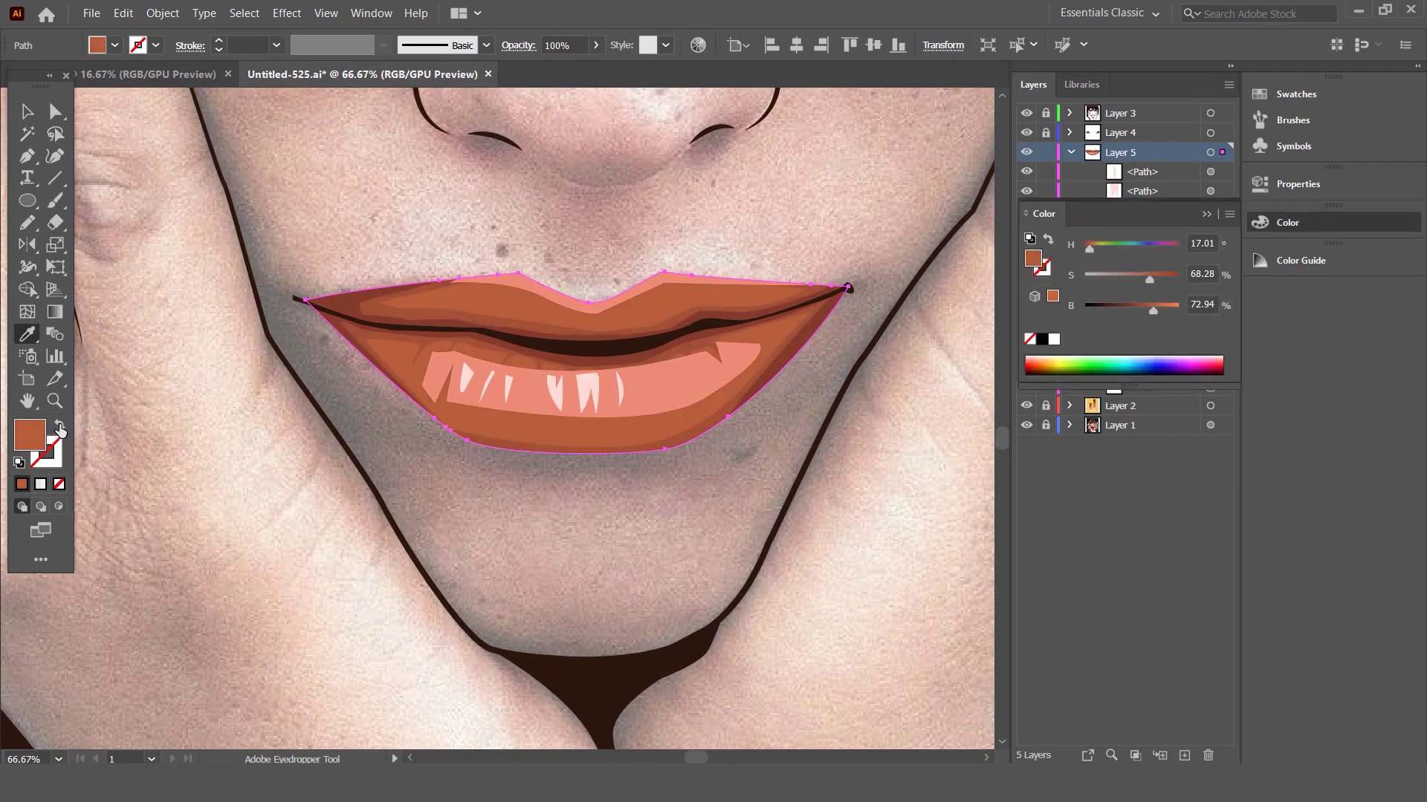
pyautogui.doubleClick(24, 436)
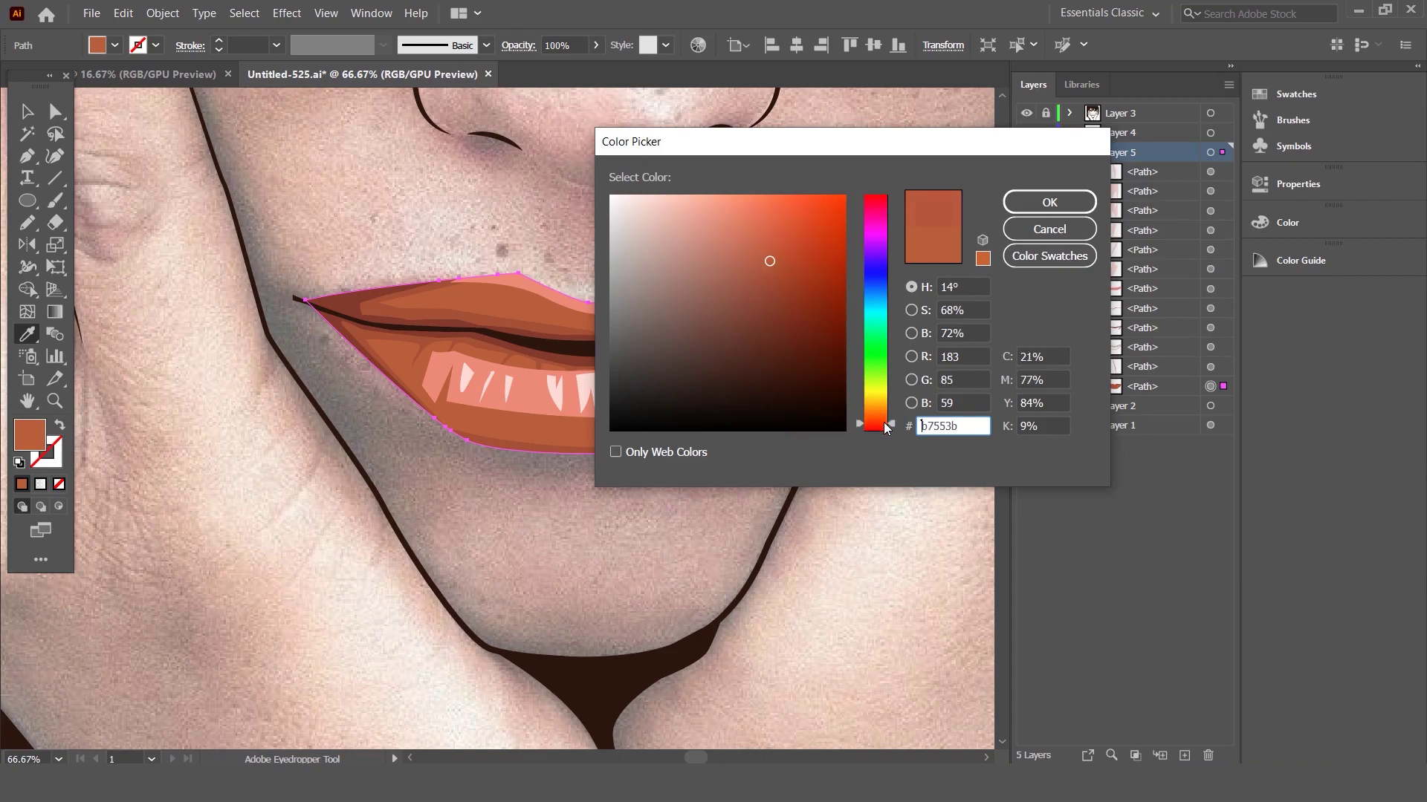
pyautogui.click(1049, 202)
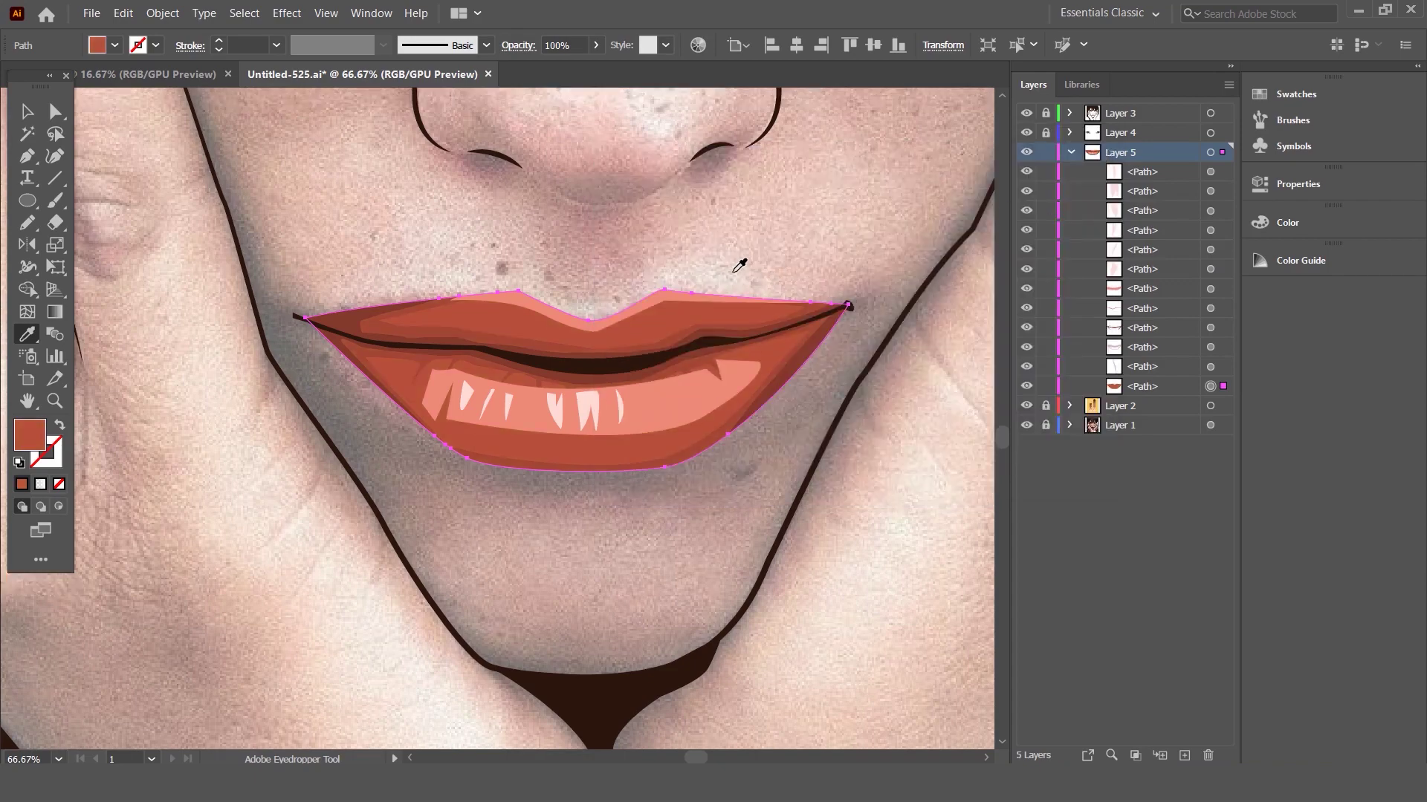
pyautogui.scroll(-2, 739, 265)
pyautogui.scroll(2, 739, 265)
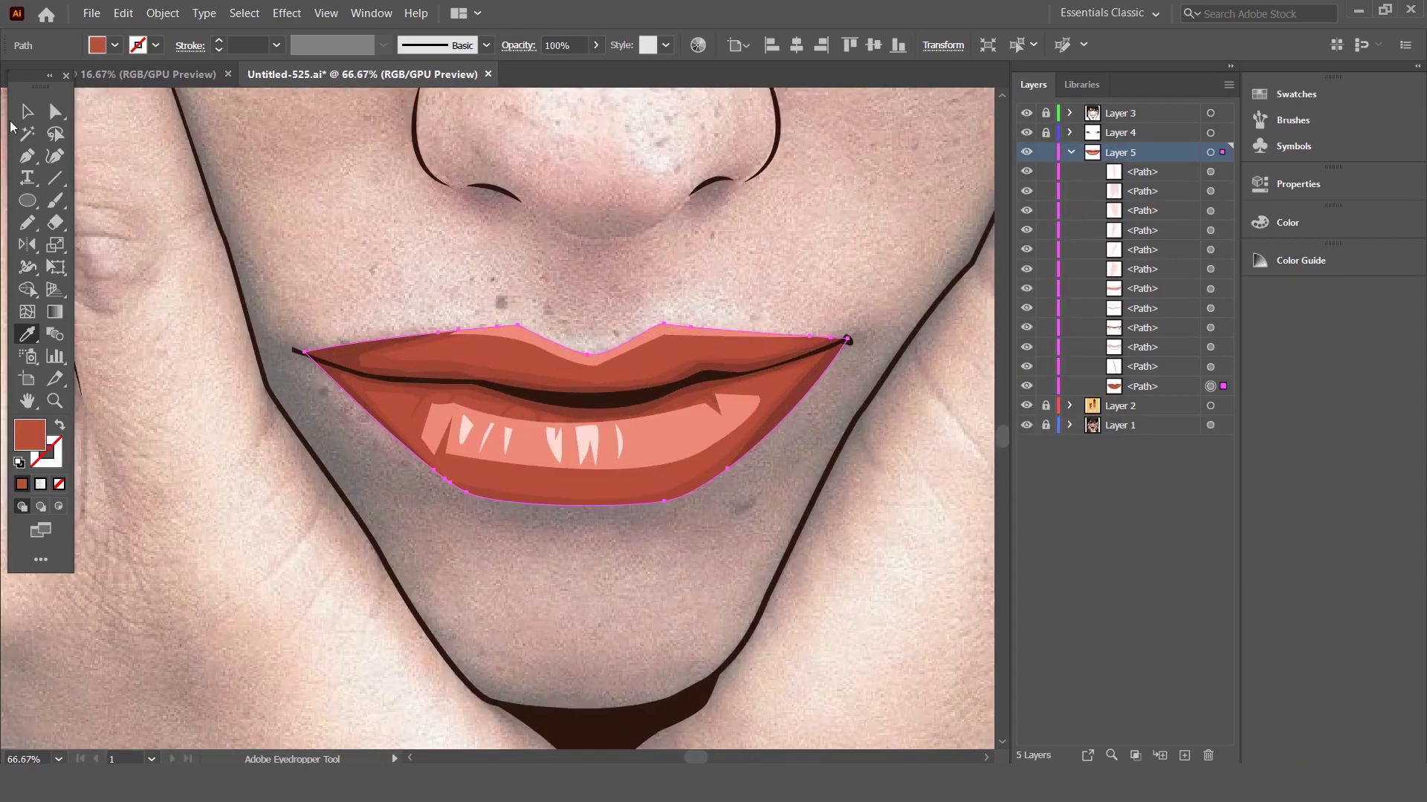
pyautogui.click(27, 111)
pyautogui.click(507, 320)
pyautogui.scroll(2, 507, 319)
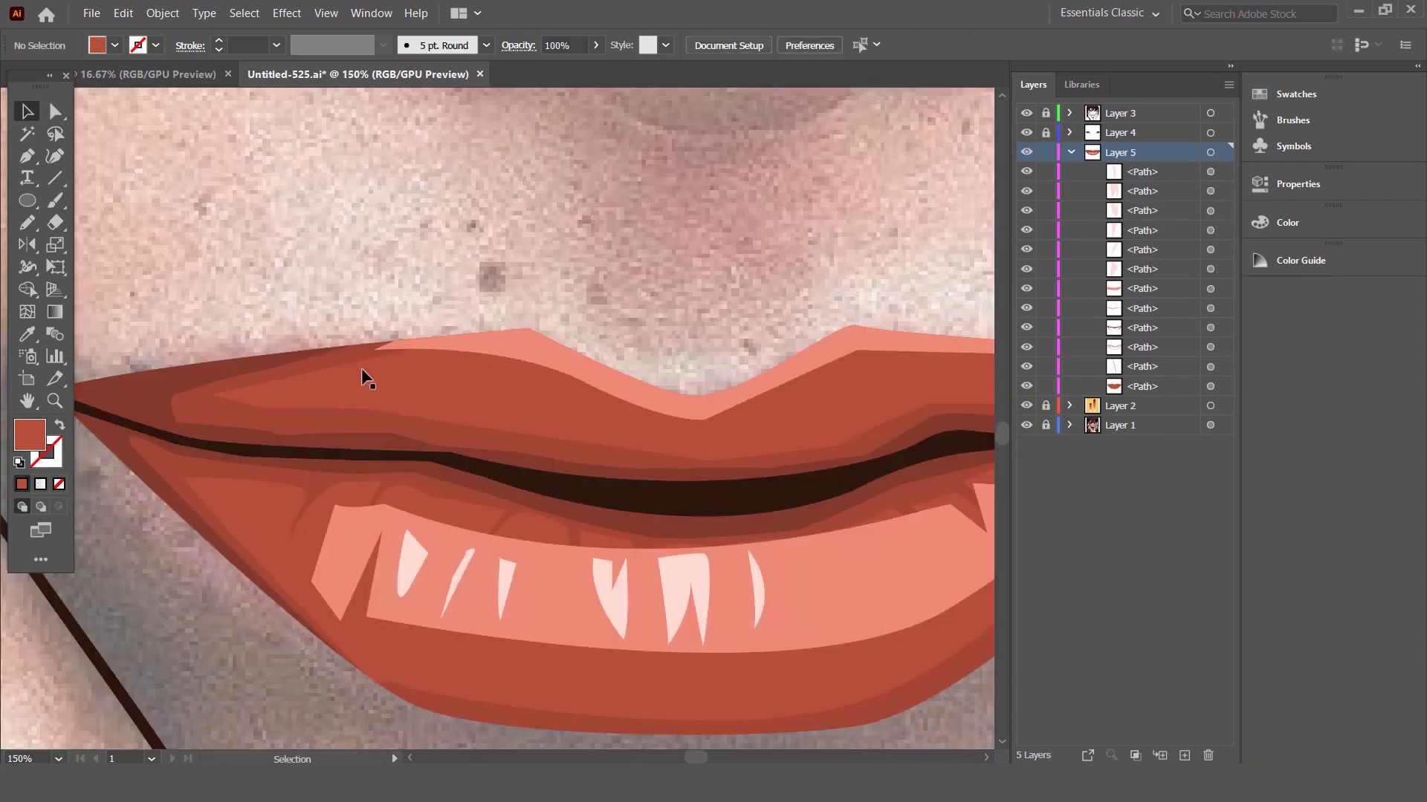
# - Move the teeth band slightly lower
pyautogui.click(306, 416)
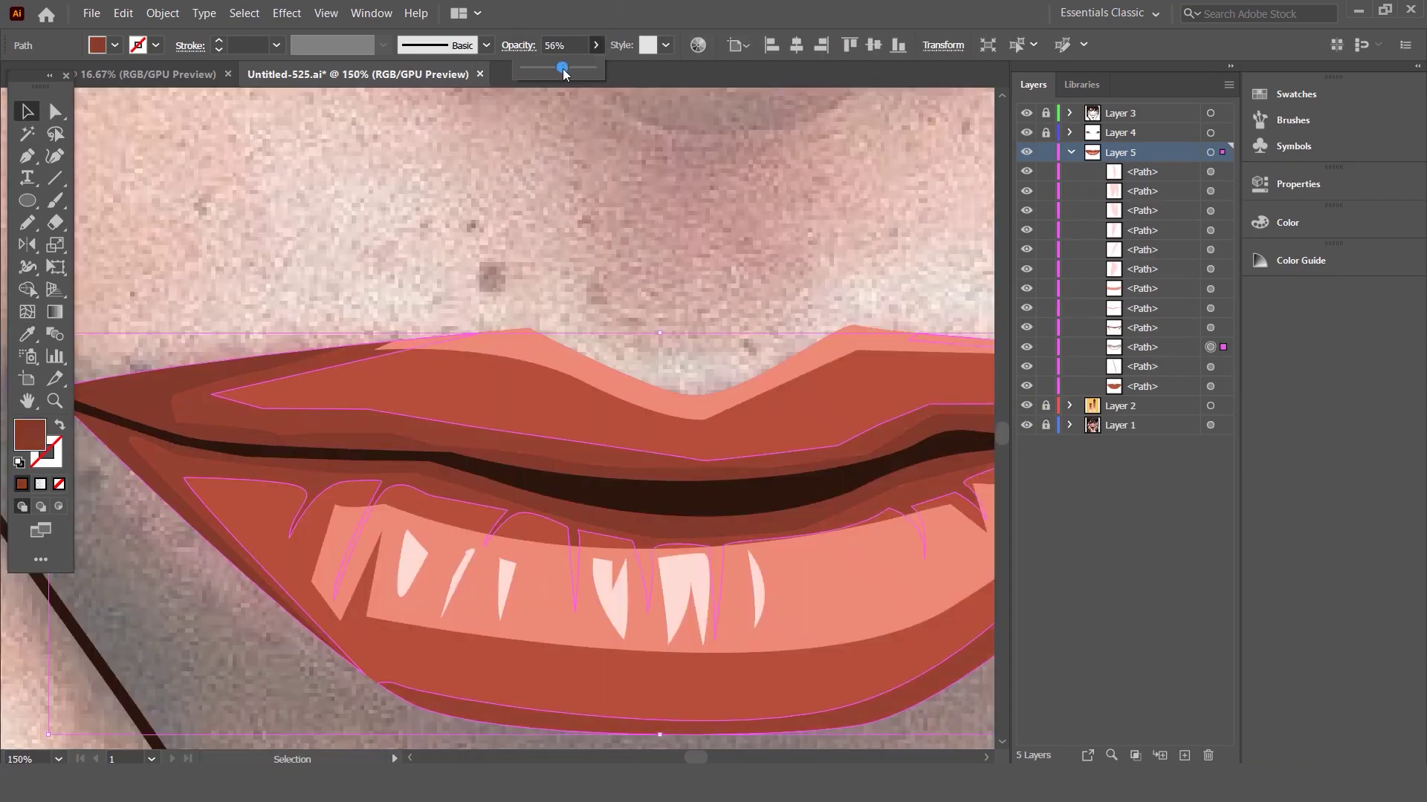
pyautogui.click(490, 186)
pyautogui.scroll(-1, 498, 208)
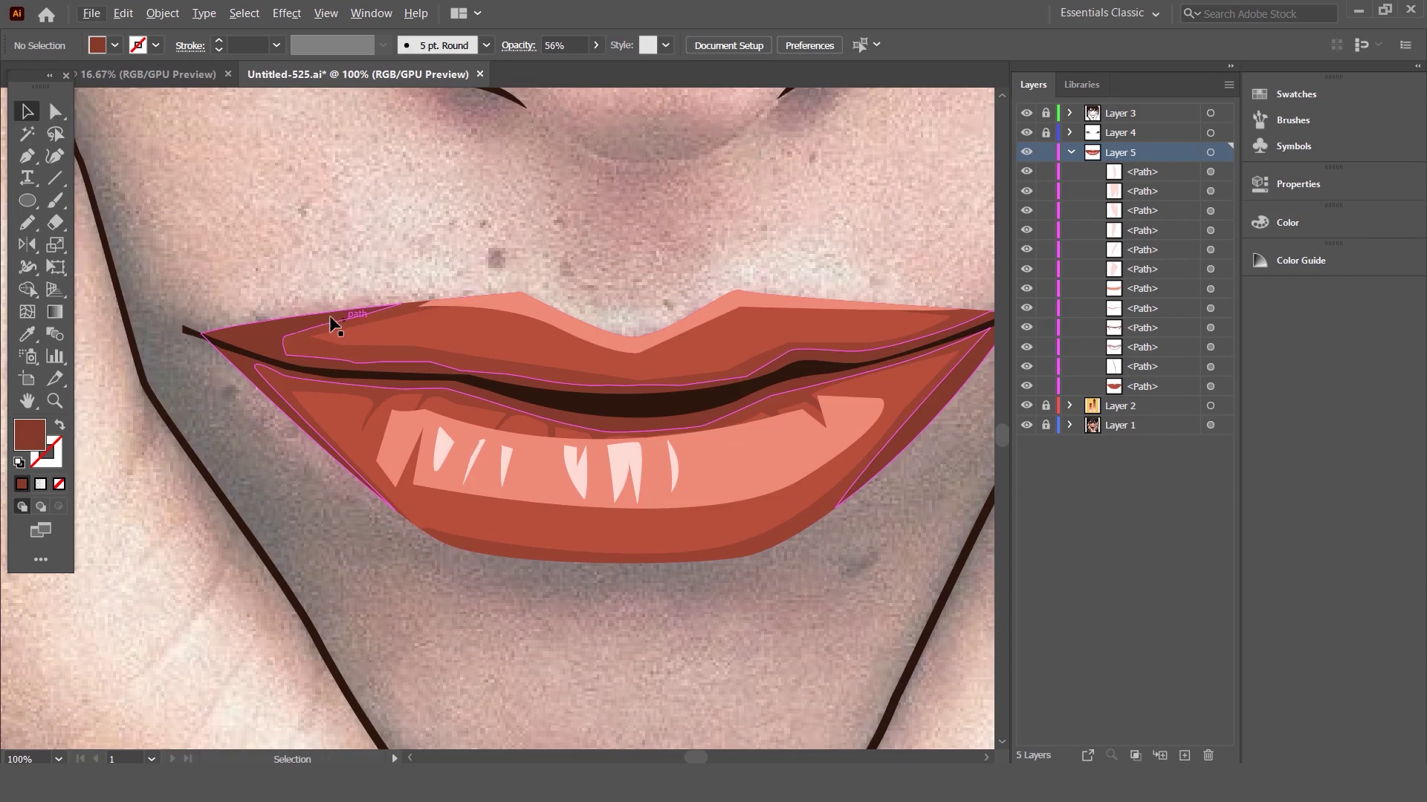
pyautogui.click(694, 470)
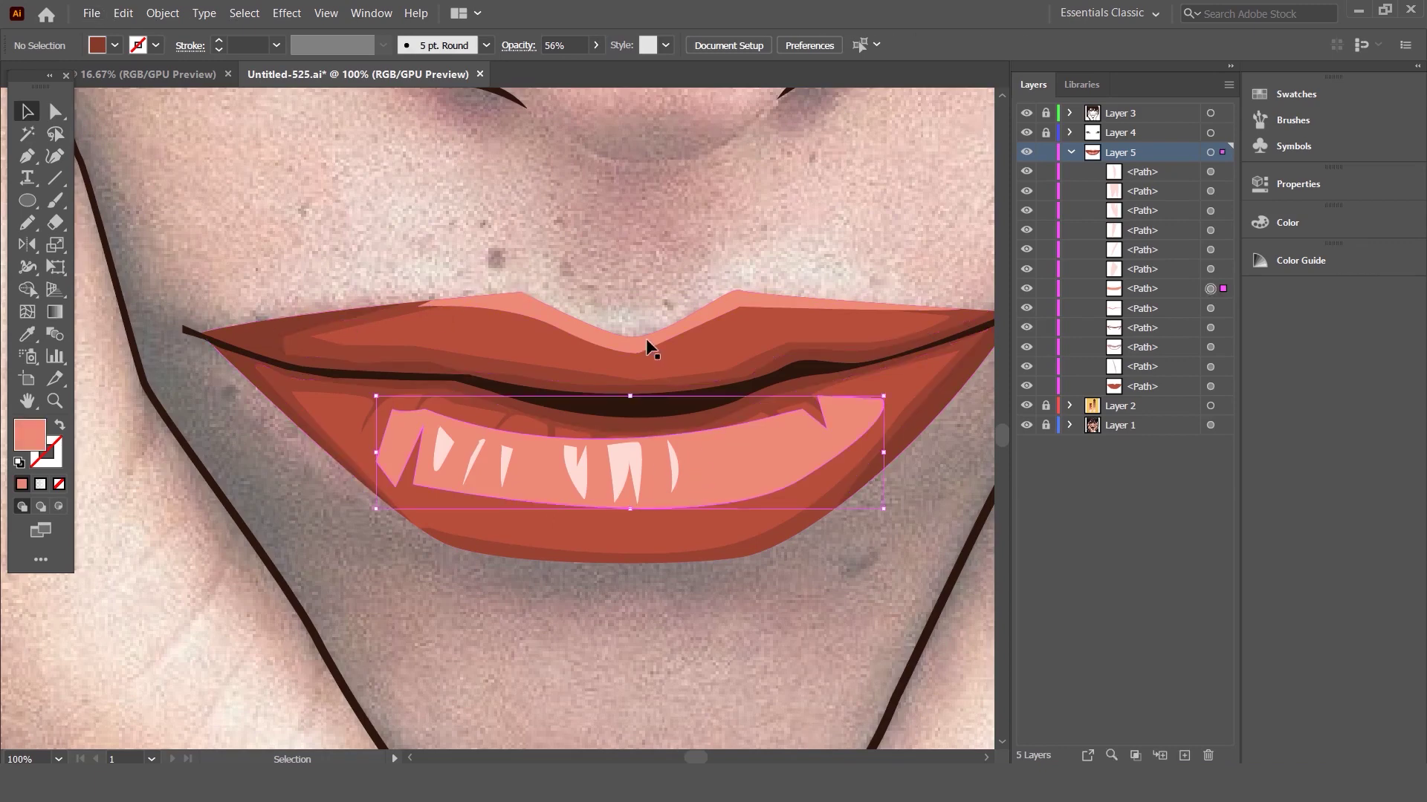
pyautogui.moveTo(688, 473); pyautogui.dragTo(688, 483)
# - Send the teeth band and lower lip to the back, then reselect the teeth band
pyautogui.keyDown('shift'); pyautogui.click(633, 538); pyautogui.keyUp('shift')
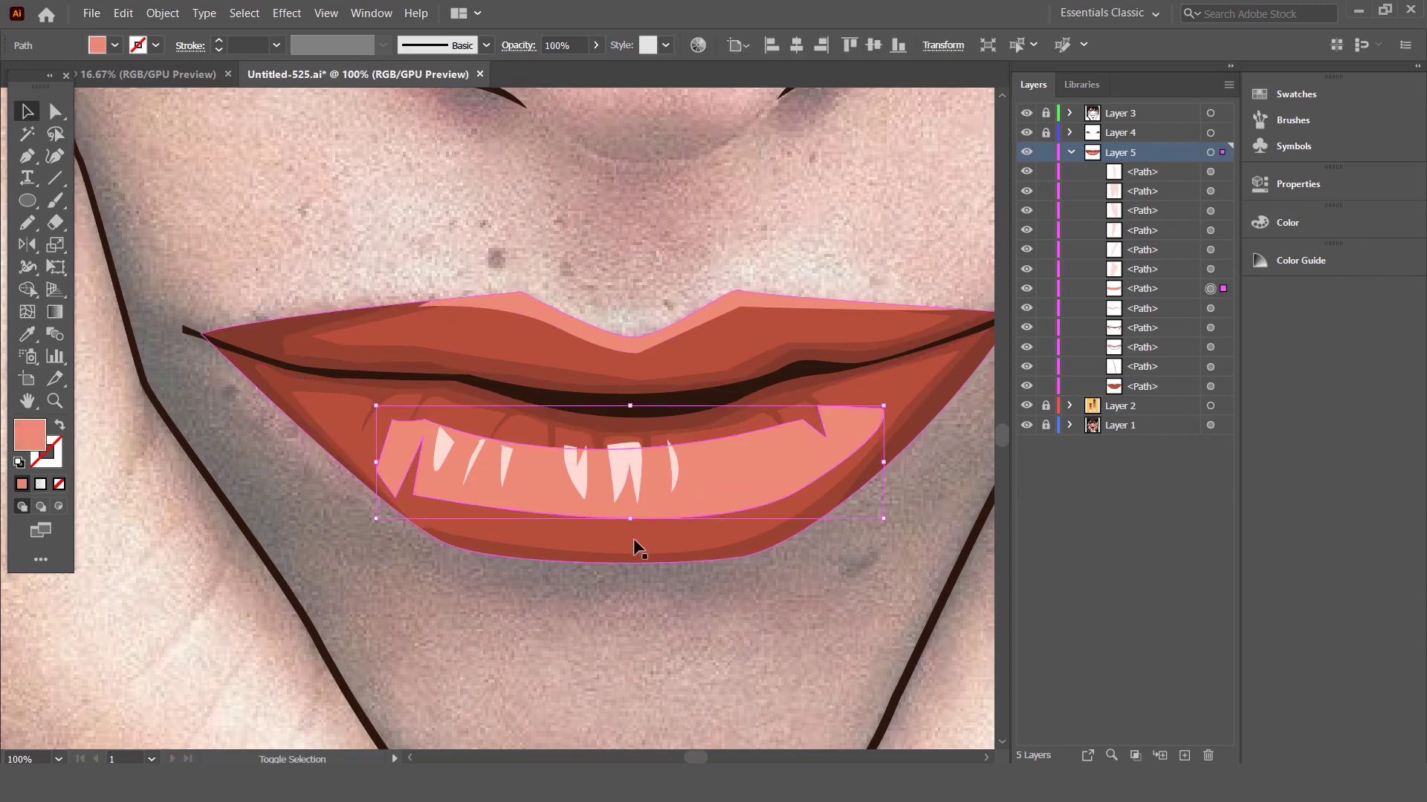
pyautogui.rightClick(633, 538)
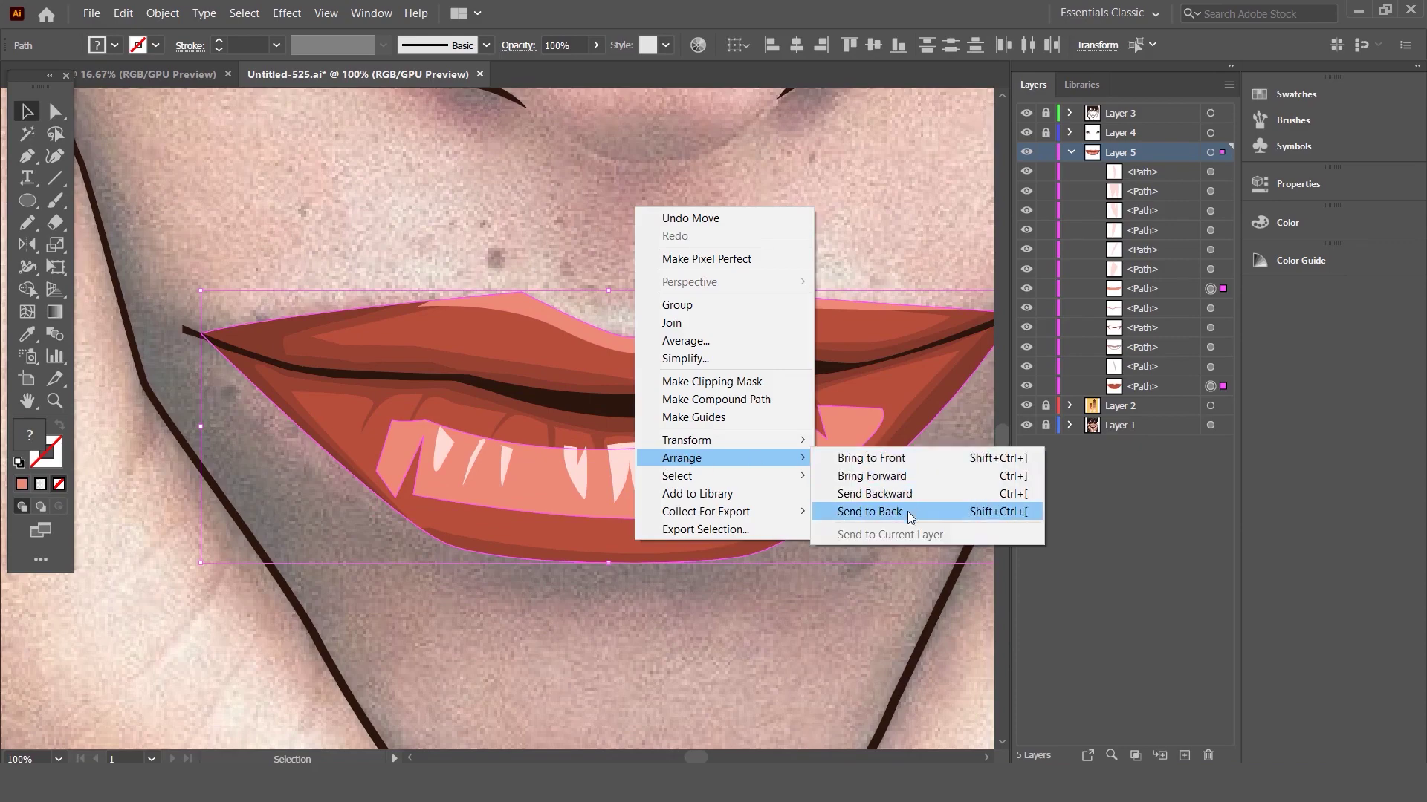
pyautogui.click(907, 511)
pyautogui.click(715, 250)
pyautogui.scroll(-1, 712, 324)
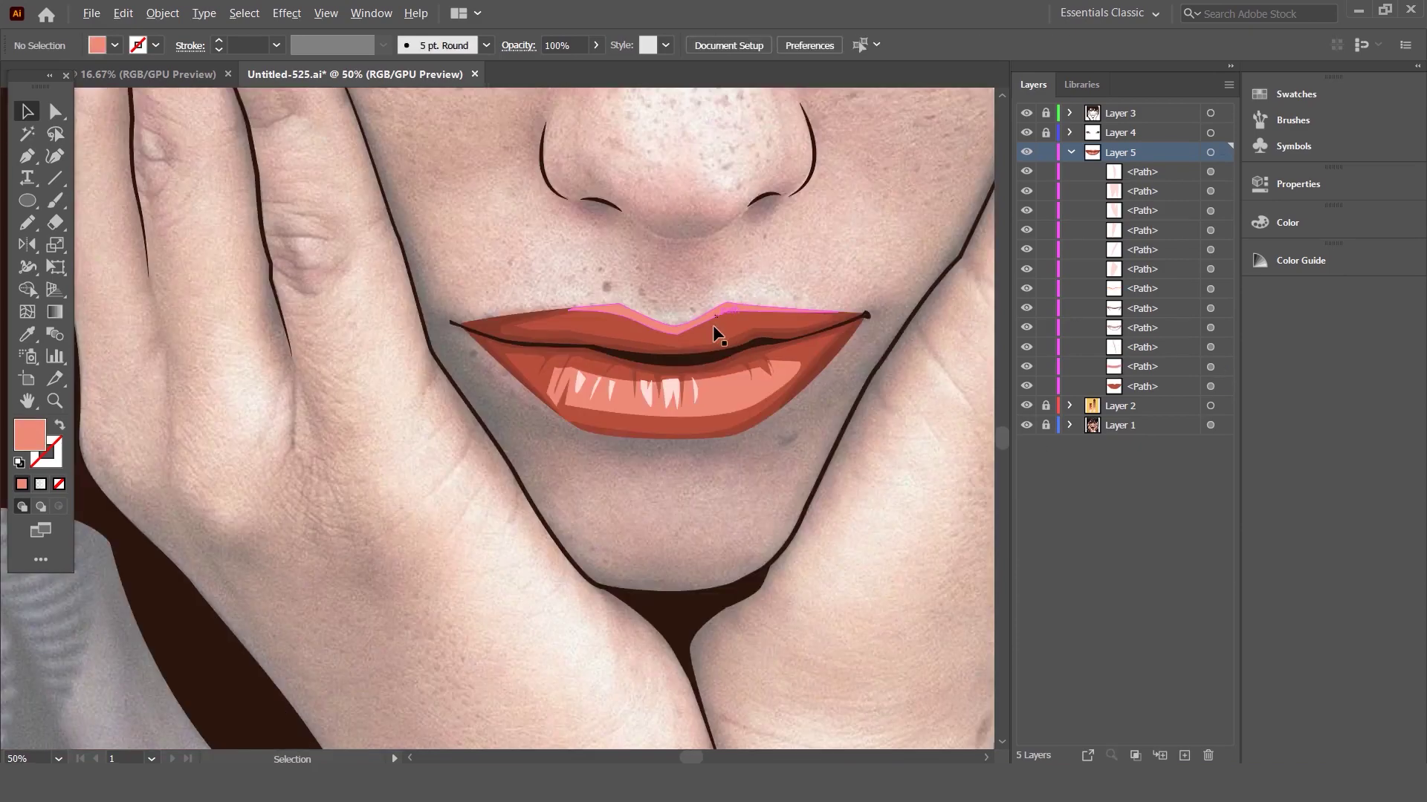
pyautogui.click(709, 394)
pyautogui.scroll(1, 708, 394)
pyautogui.click(56, 315)
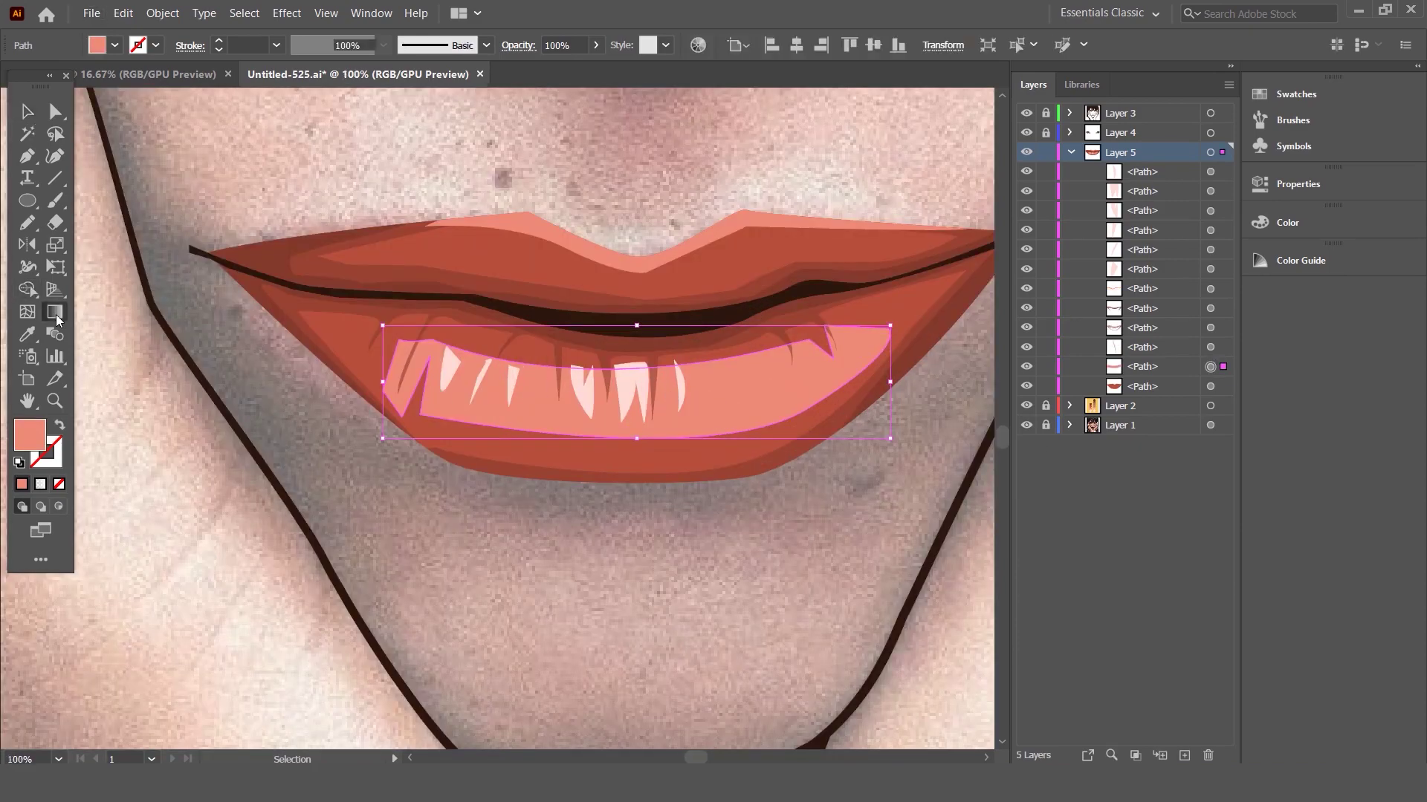
# - Apply a gradient fill to the teeth band and eyedrop the salmon lip colour into both stops
pyautogui.doubleClick(56, 315)
pyautogui.click(845, 556)
pyautogui.click(812, 592)
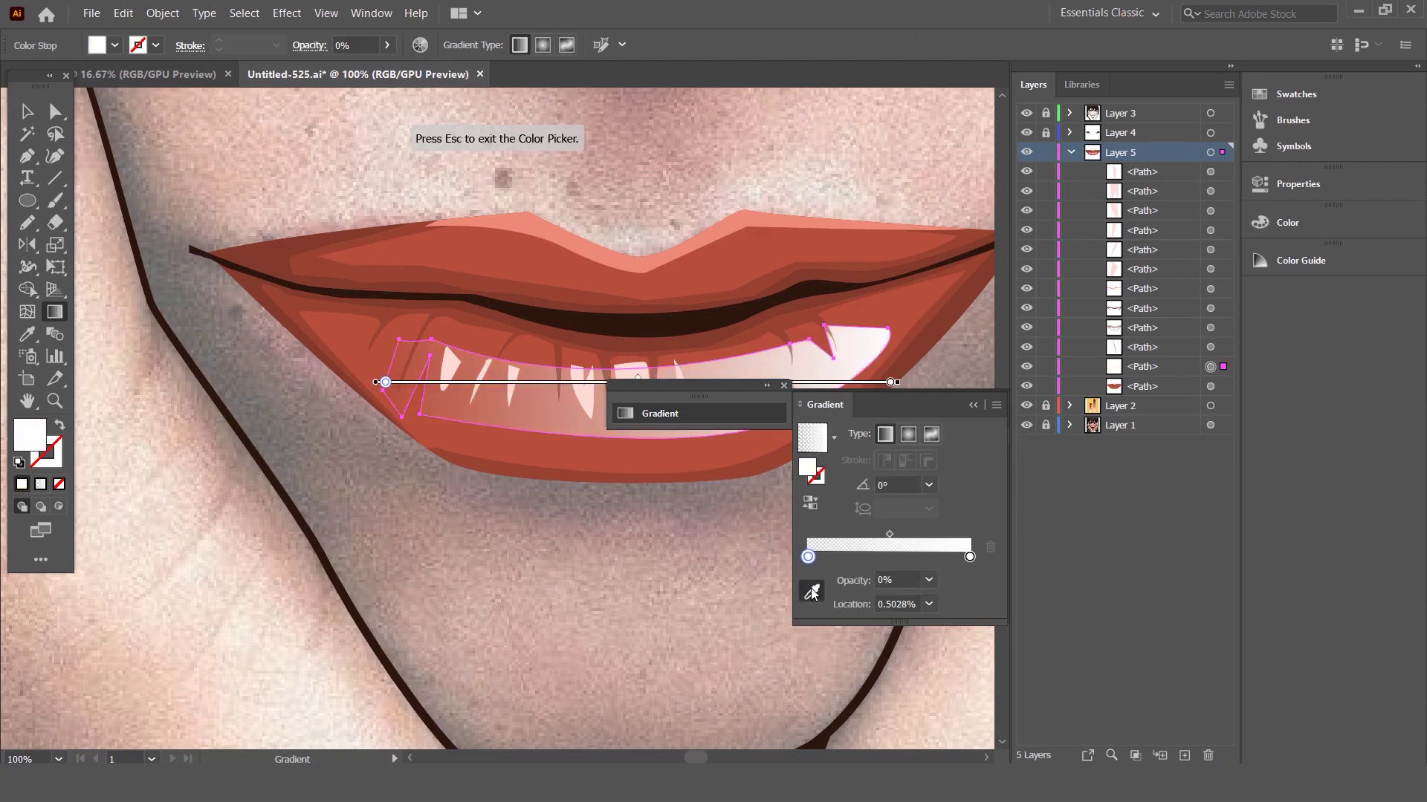
pyautogui.click(615, 263)
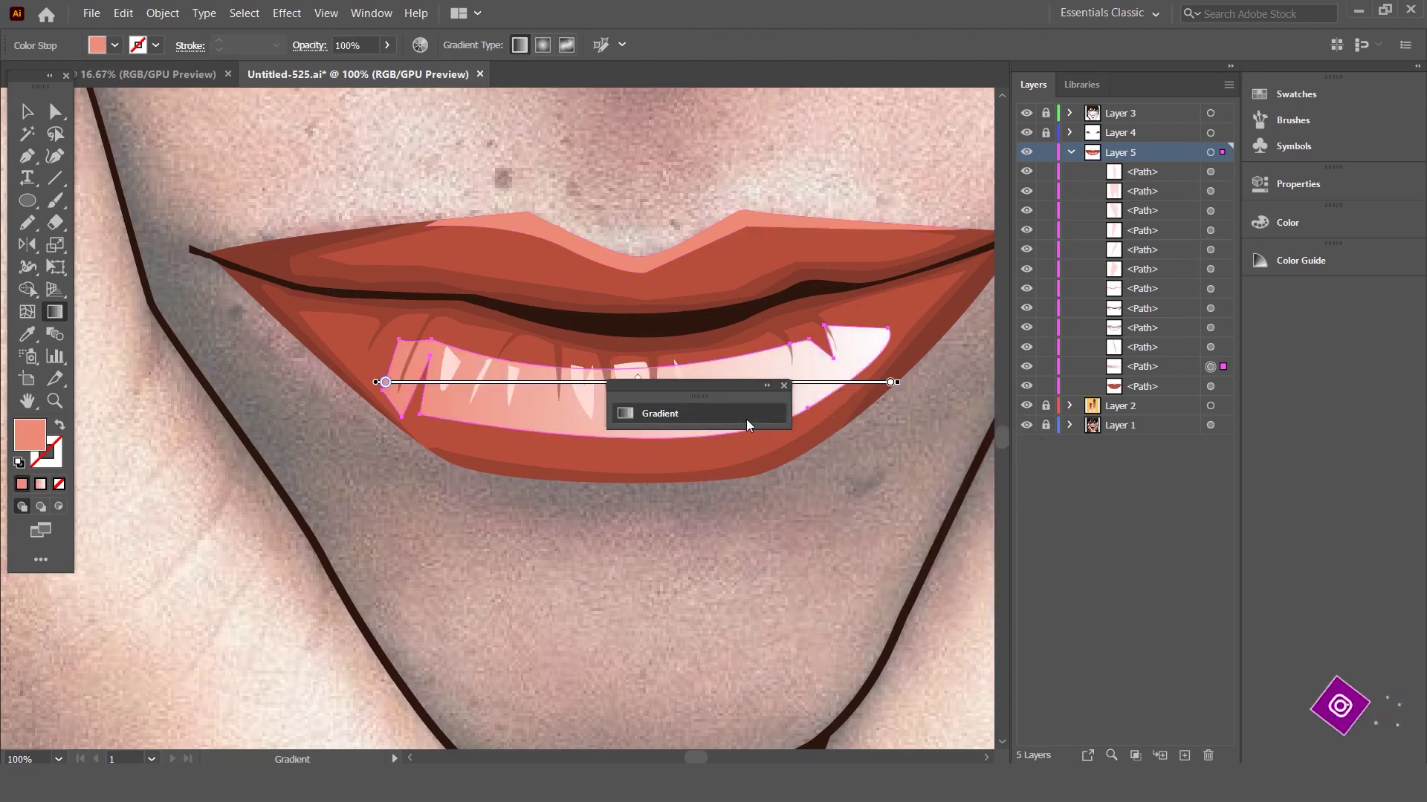
pyautogui.click(969, 556)
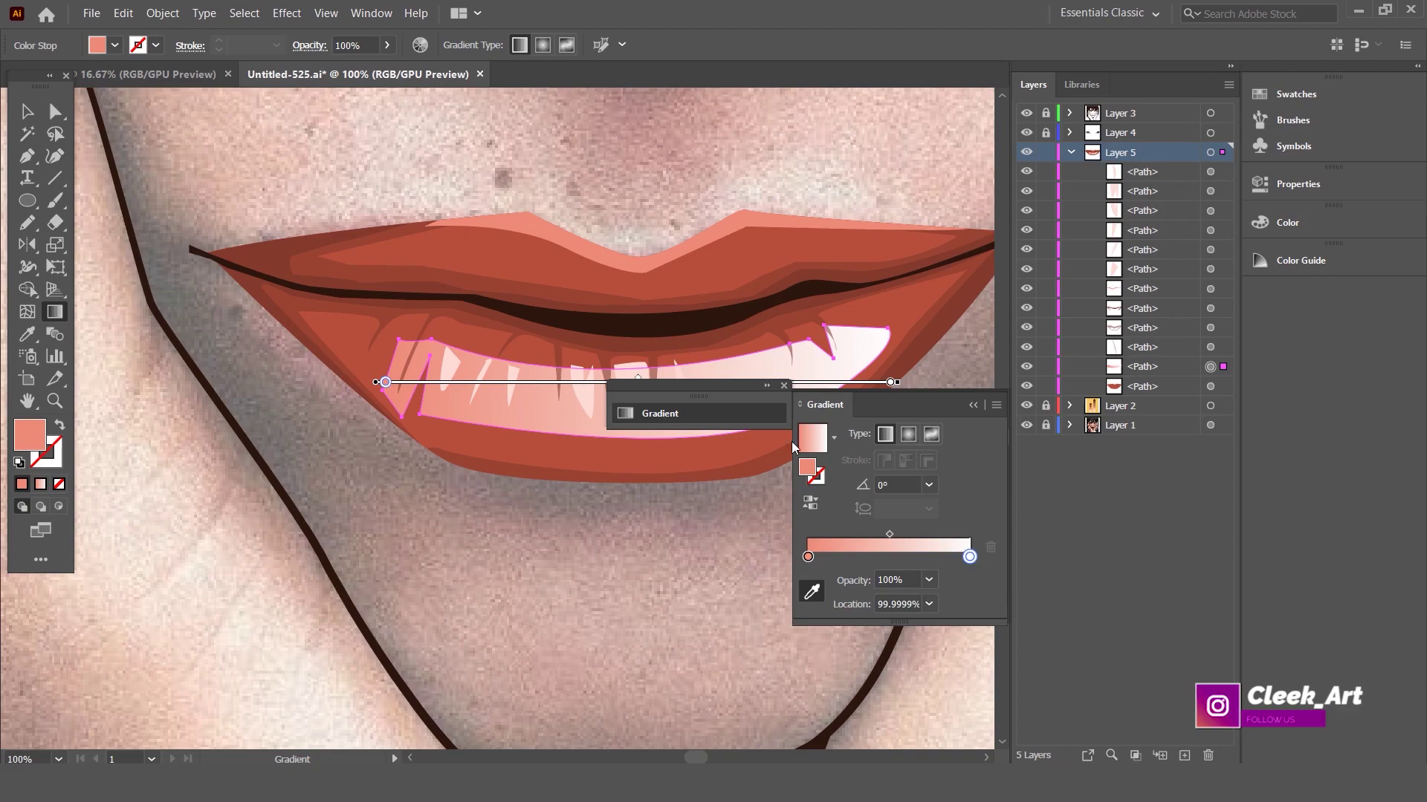
pyautogui.click(654, 257)
# - Set the end stop to 0% opacity and run the gradient vertically from the upper lip down
pyautogui.click(664, 416)
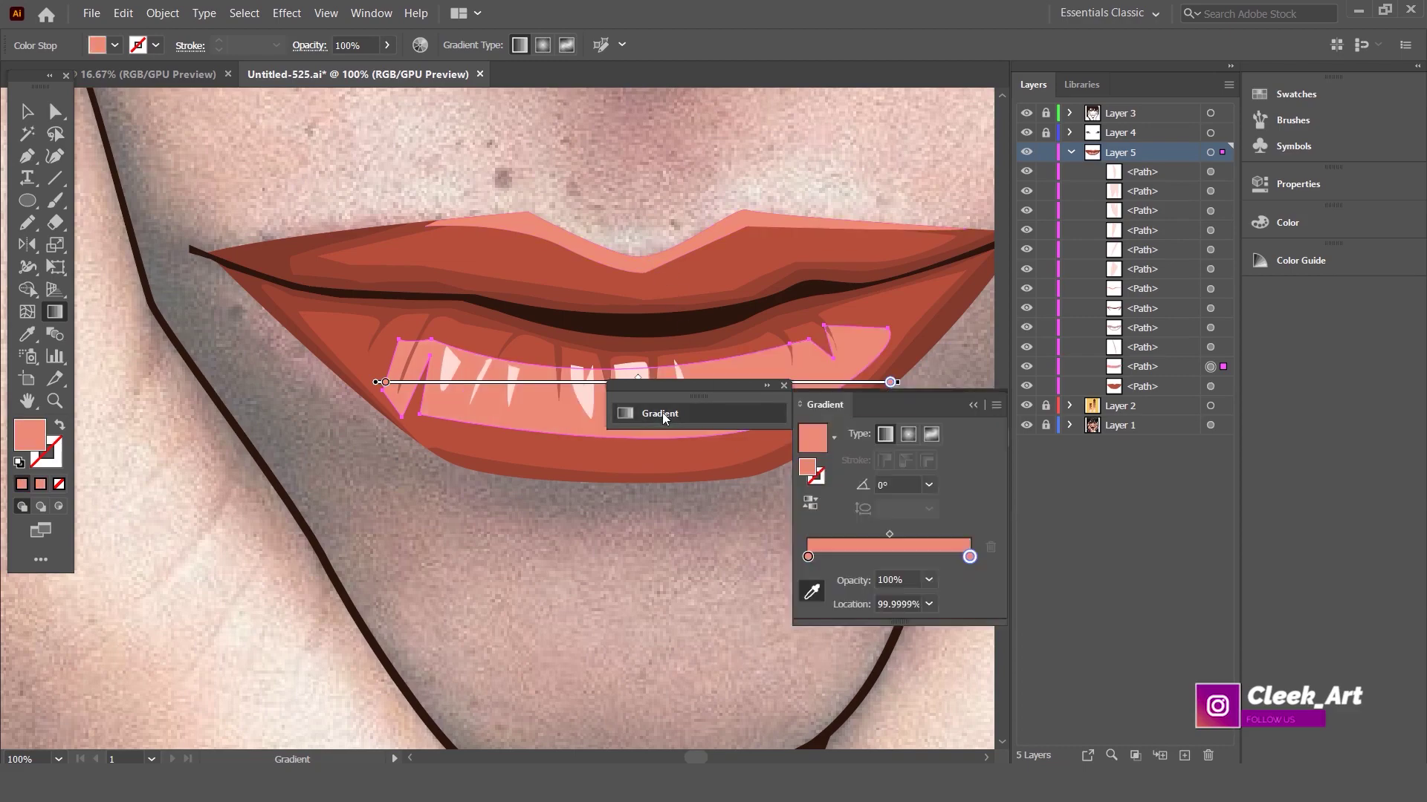
pyautogui.click(929, 579)
pyautogui.click(955, 354)
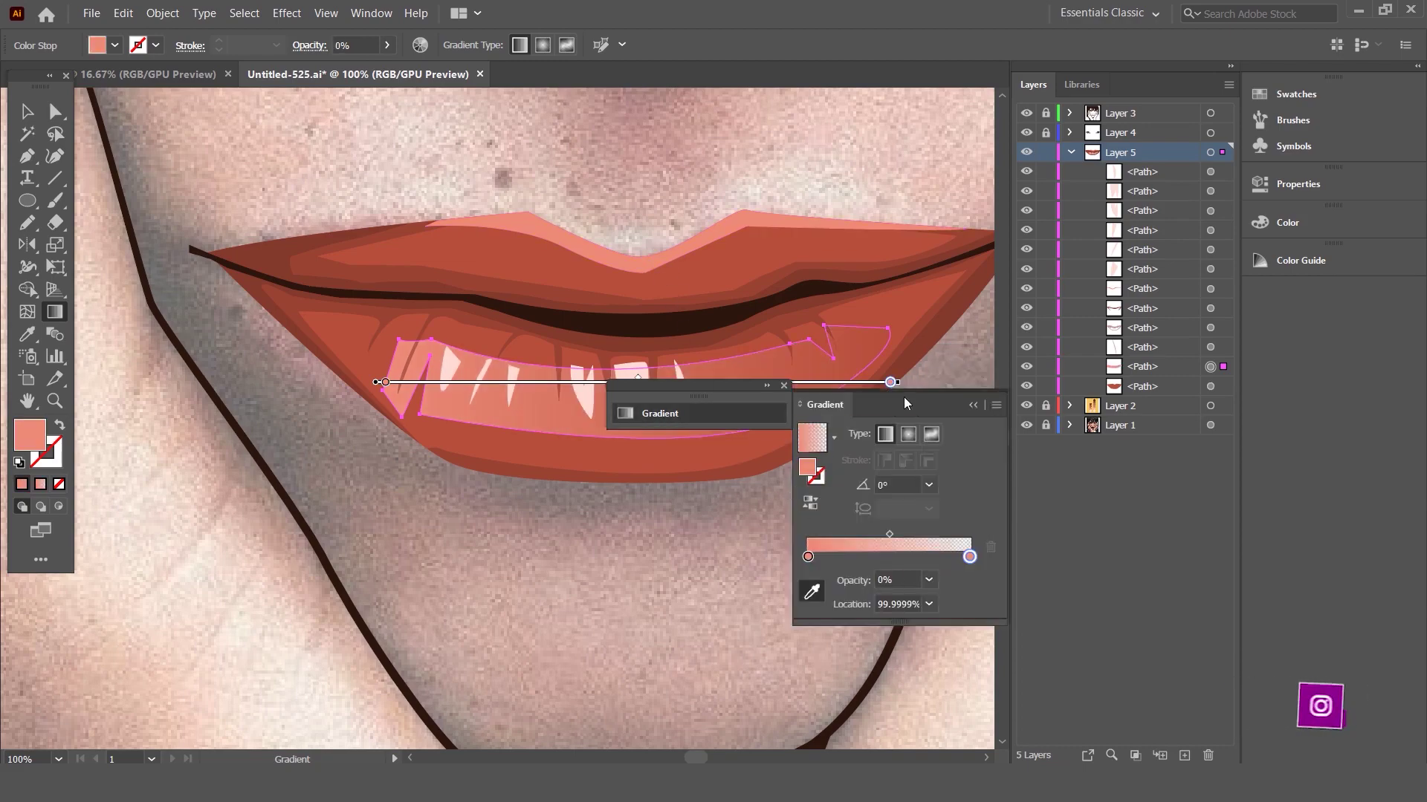
pyautogui.click(973, 406)
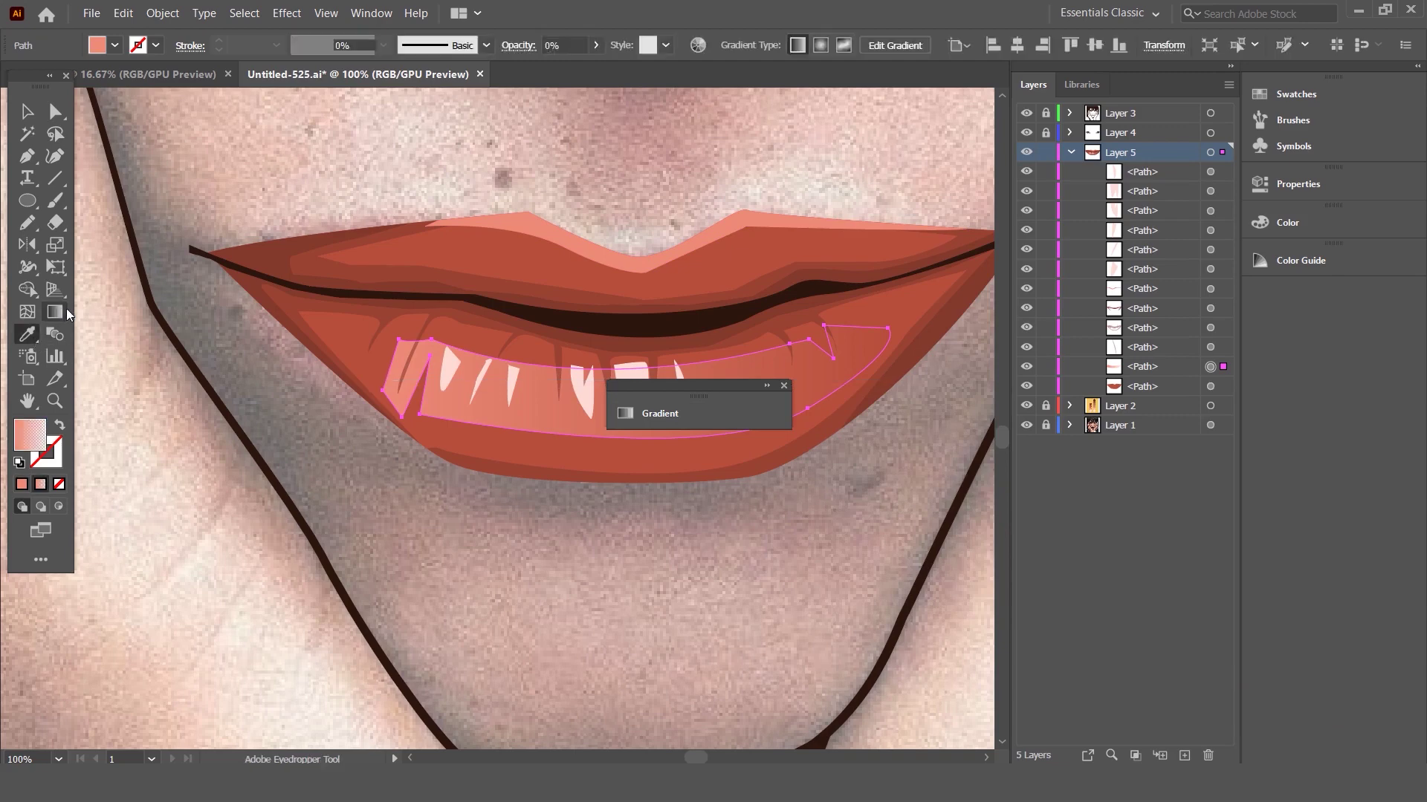
pyautogui.click(783, 385)
pyautogui.moveTo(665, 334); pyautogui.dragTo(672, 436)
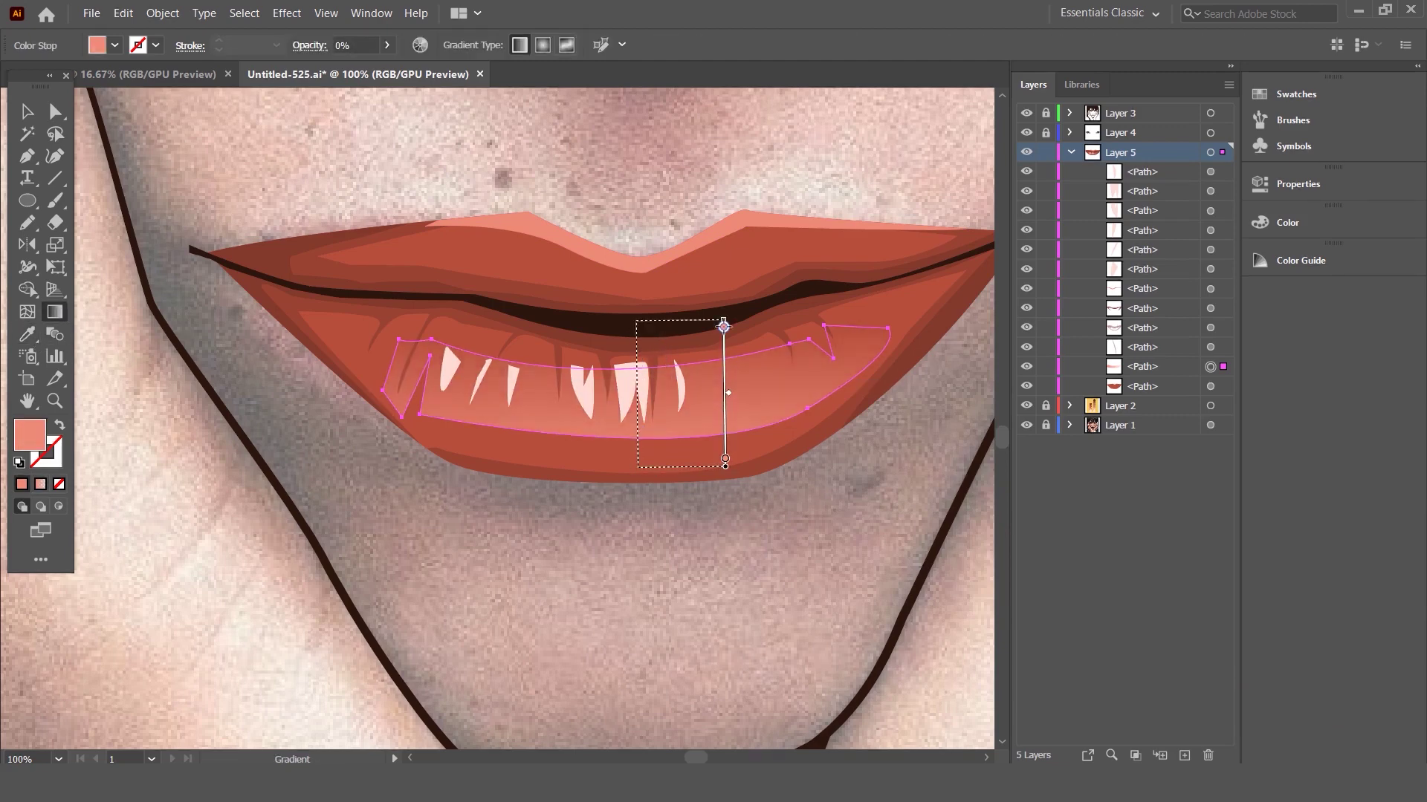
pyautogui.moveTo(702, 336)
pyautogui.mouseDown()
pyautogui.moveTo(705, 439)
pyautogui.moveTo(639, 444)
pyautogui.mouseUp()
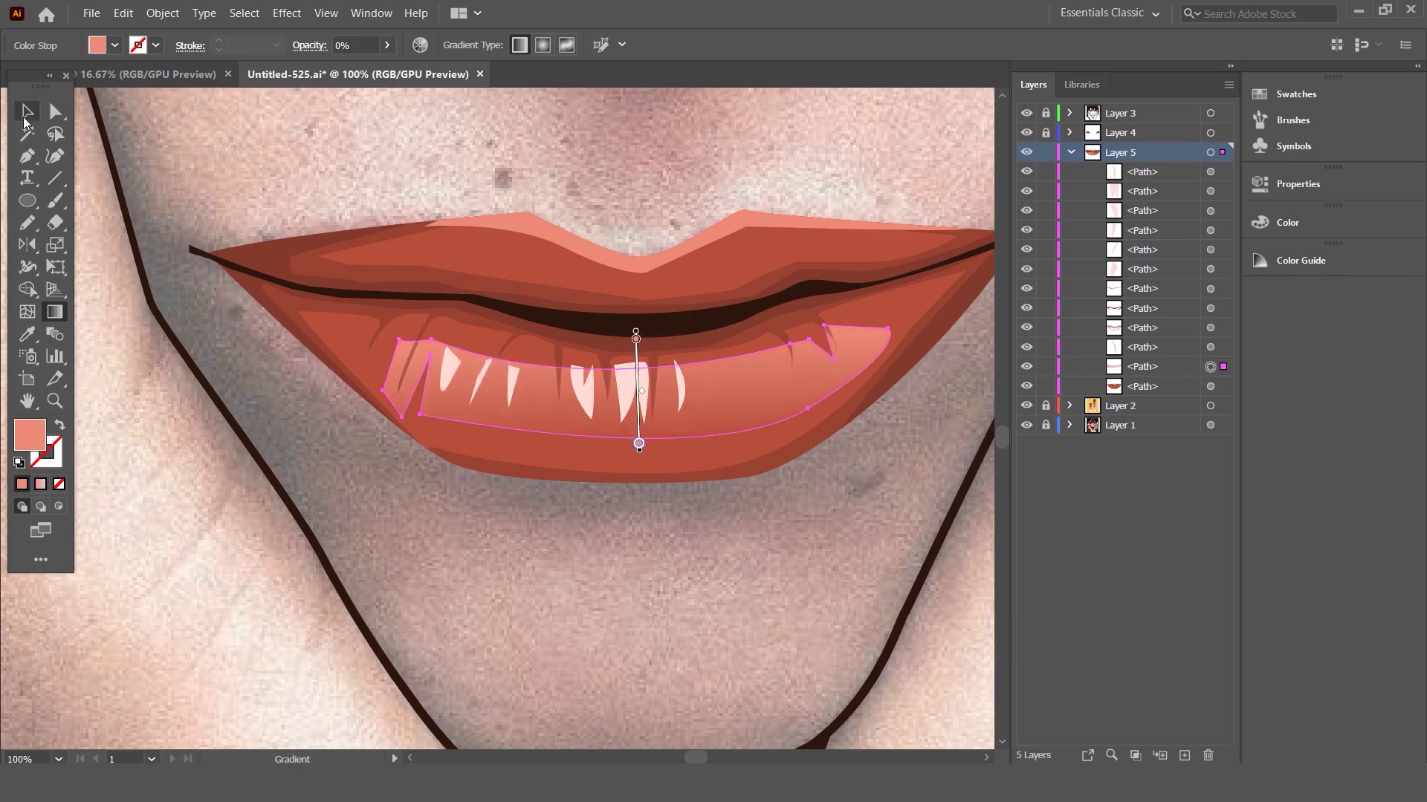
# - Nudge the middle, right and one other tooth slightly into place
pyautogui.click(27, 113)
pyautogui.click(510, 206)
pyautogui.scroll(-1, 635, 233)
pyautogui.scroll(2, 617, 231)
pyautogui.scroll(1, 663, 555)
pyautogui.moveTo(663, 557); pyautogui.dragTo(655, 568)
pyautogui.moveTo(756, 568); pyautogui.dragTo(762, 571)
pyautogui.moveTo(541, 566); pyautogui.dragTo(558, 571)
pyautogui.scroll(-2, 531, 538)
pyautogui.scroll(-1, 555, 548)
pyautogui.scroll(2, 581, 624)
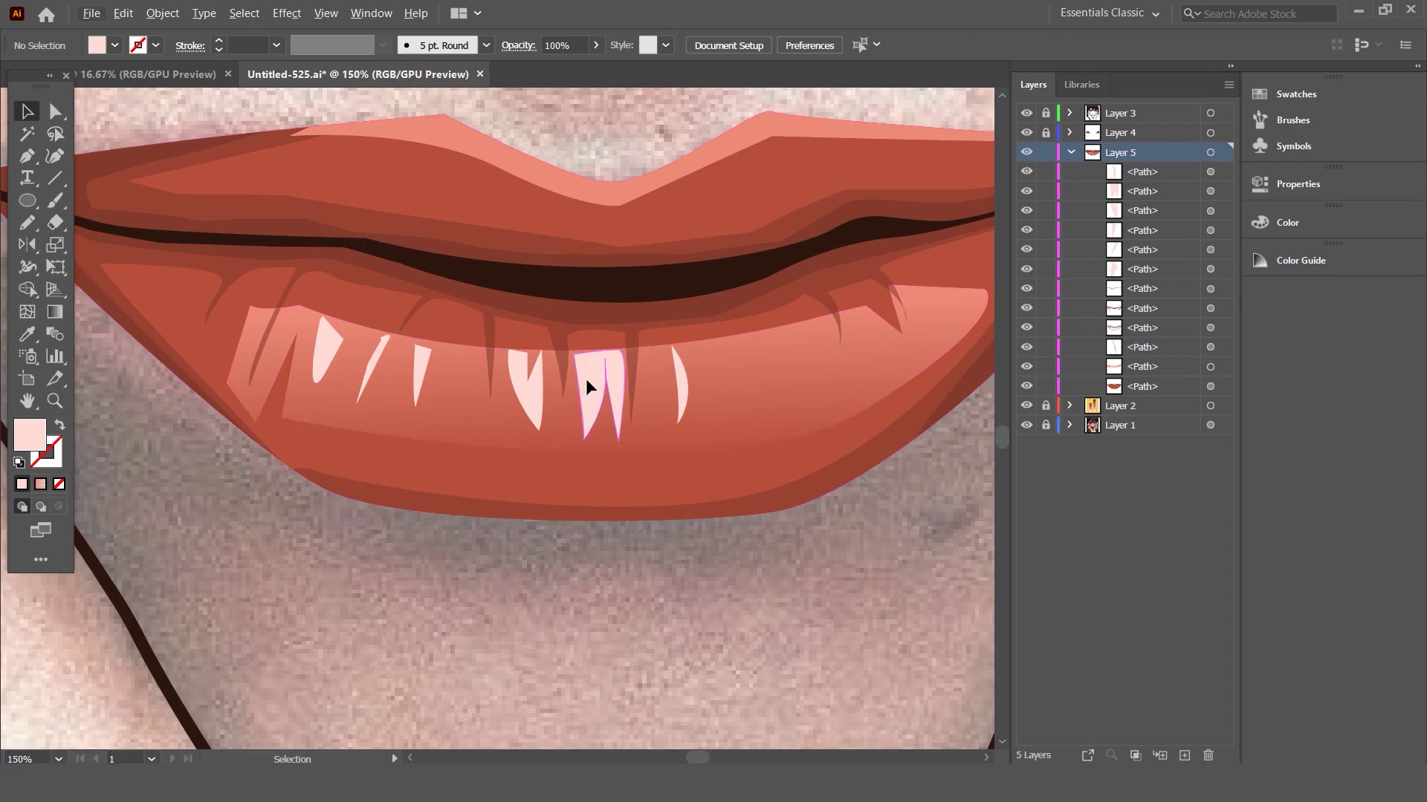
# - Give the selected tooth a gradient with light pink sampled into both stops
pyautogui.doubleClick(55, 312)
pyautogui.click(862, 544)
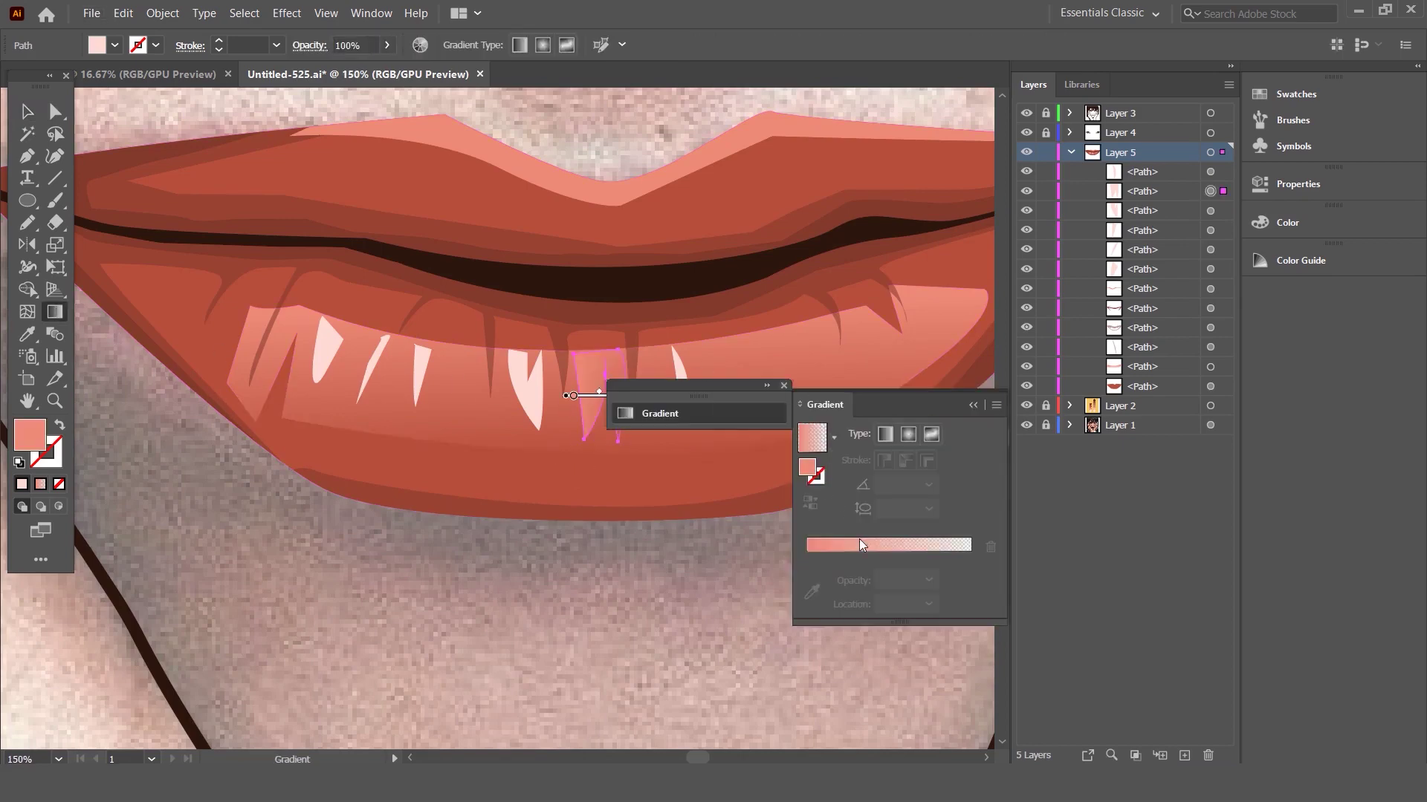
pyautogui.click(814, 600)
pyautogui.click(550, 377)
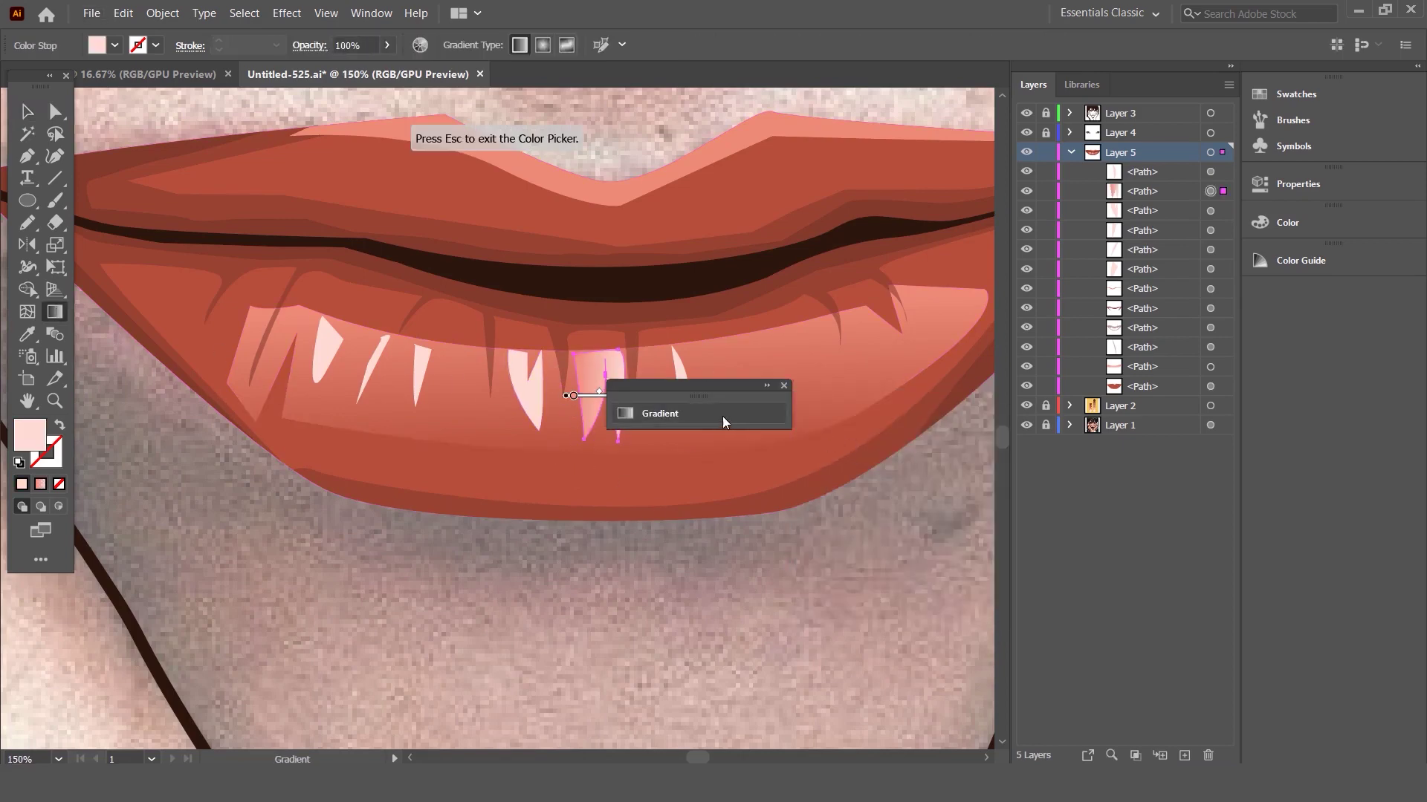
pyautogui.click(808, 556)
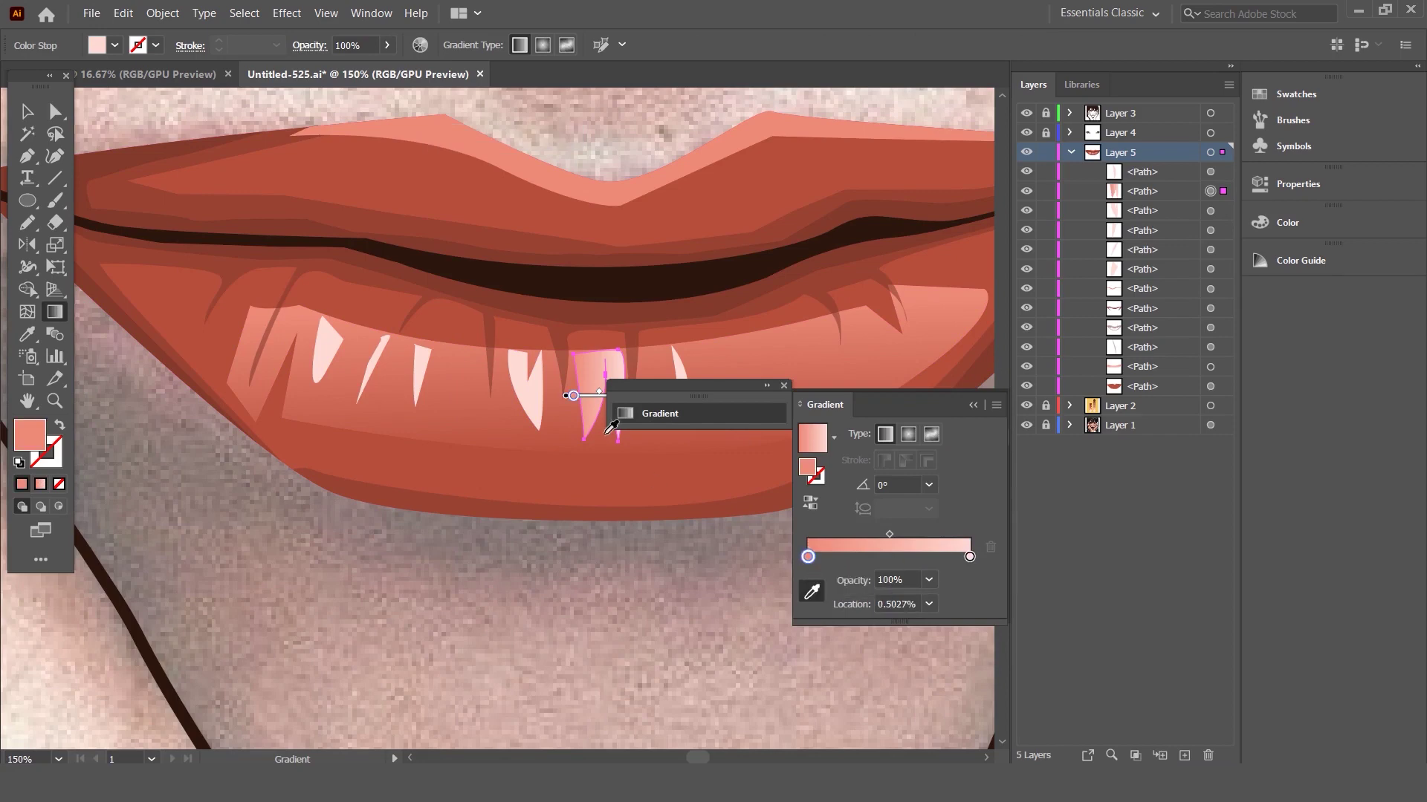
pyautogui.click(540, 392)
# - Make the first stop 0% opacity and run the tooth gradient vertically down the tooth
pyautogui.click(660, 413)
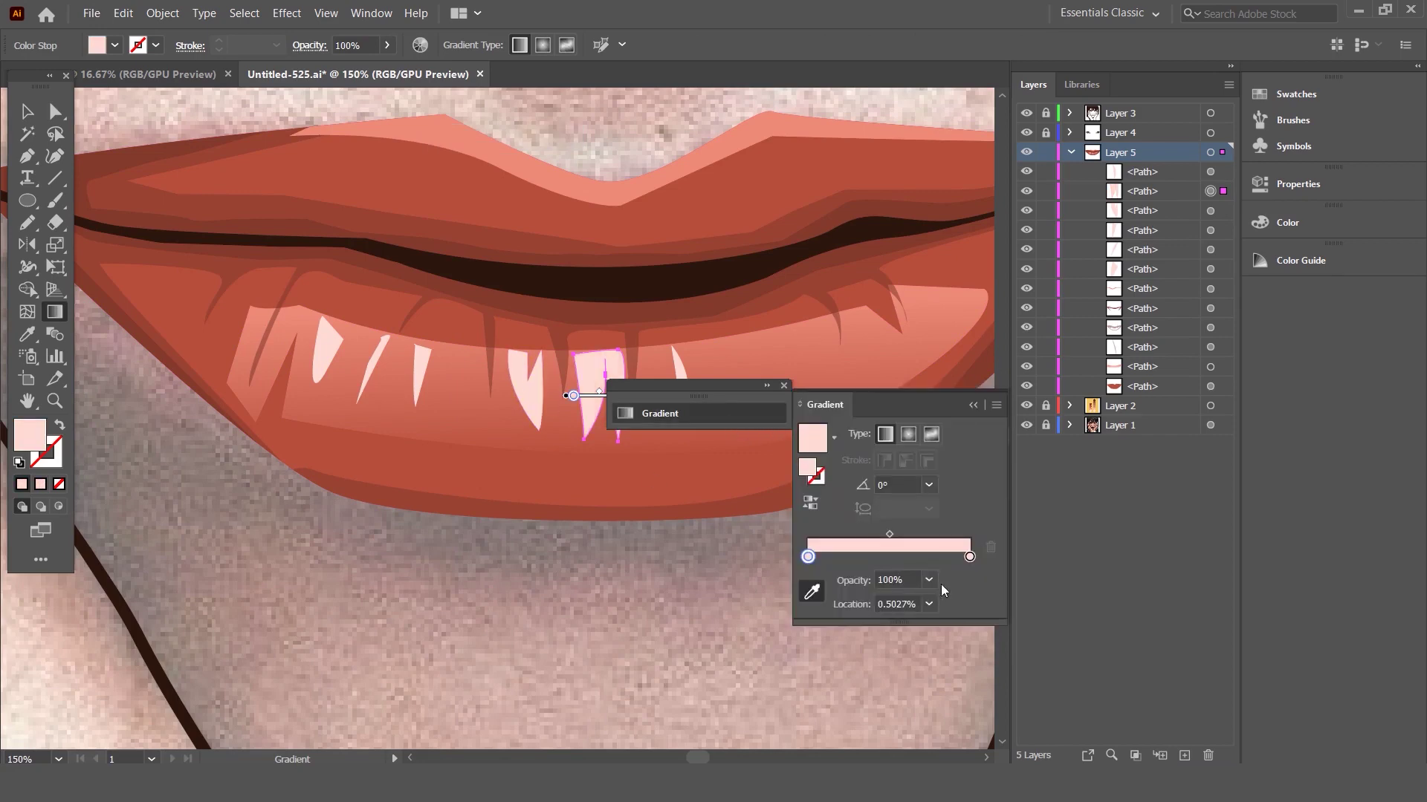
pyautogui.click(927, 580)
pyautogui.click(957, 360)
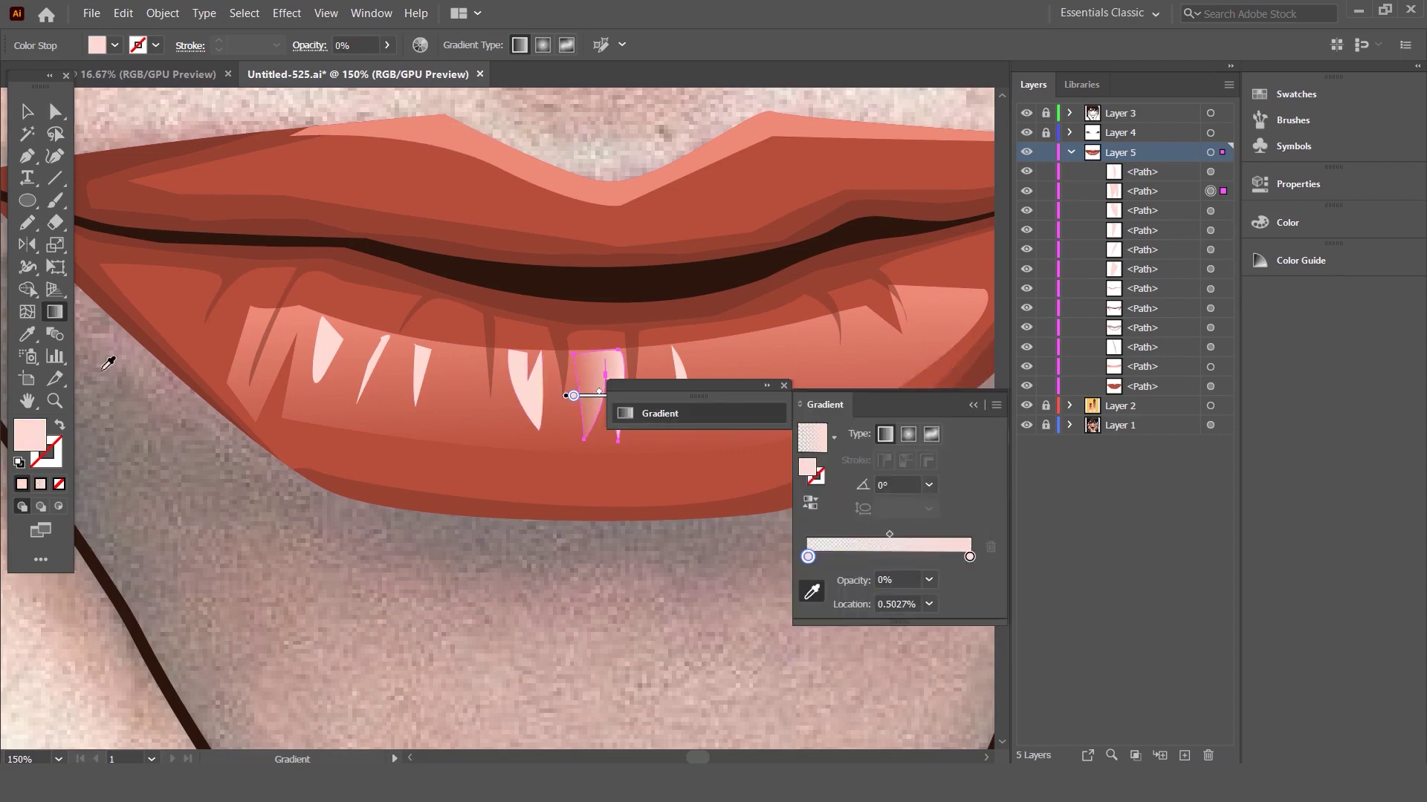
pyautogui.click(25, 349)
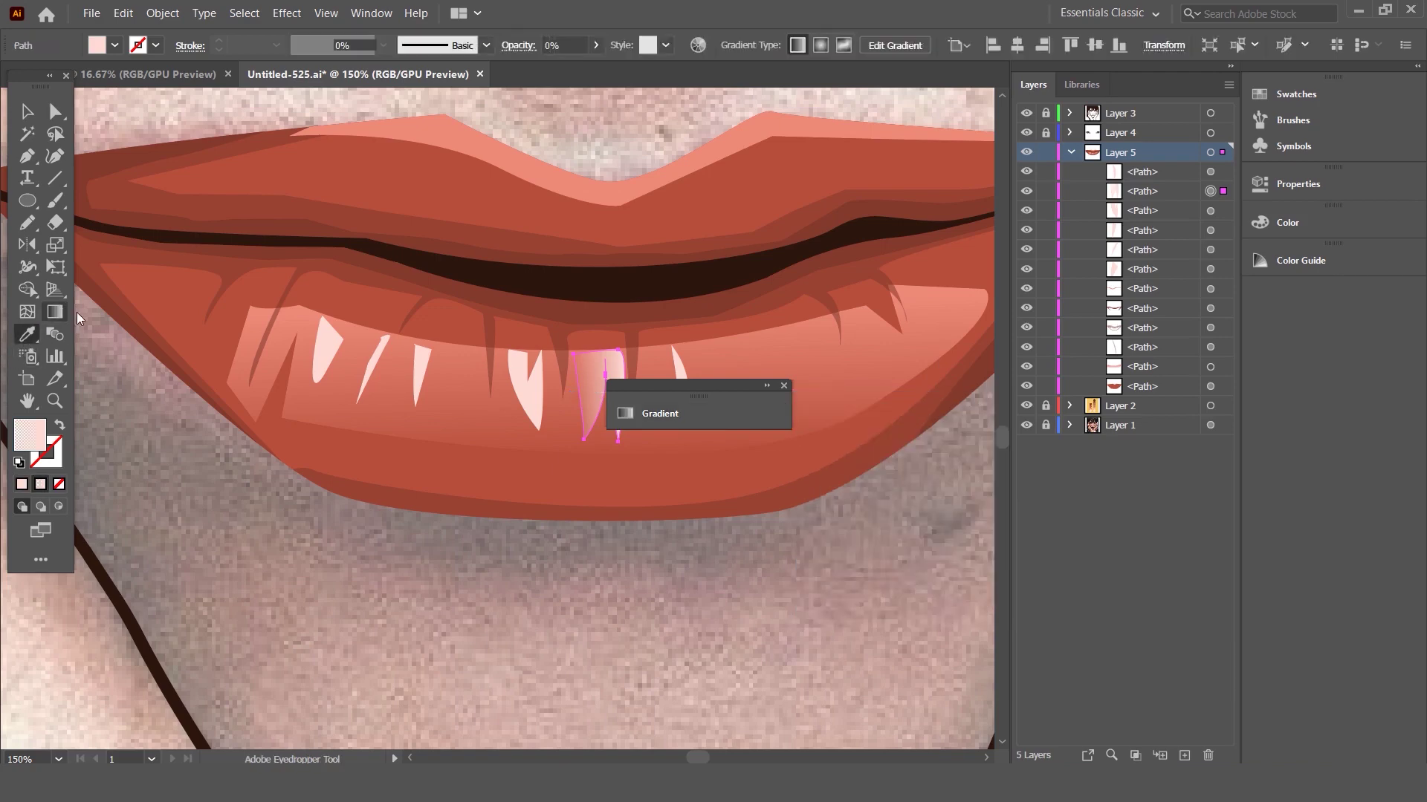
pyautogui.click(784, 387)
pyautogui.moveTo(645, 344)
pyautogui.mouseDown()
pyautogui.moveTo(666, 461)
pyautogui.moveTo(658, 431)
pyautogui.mouseUp()
# - Copy the middle tooth's gradient onto three other teeth with the Eyedropper, then deselect and zoom out
pyautogui.press('v')
pyautogui.click(520, 372)
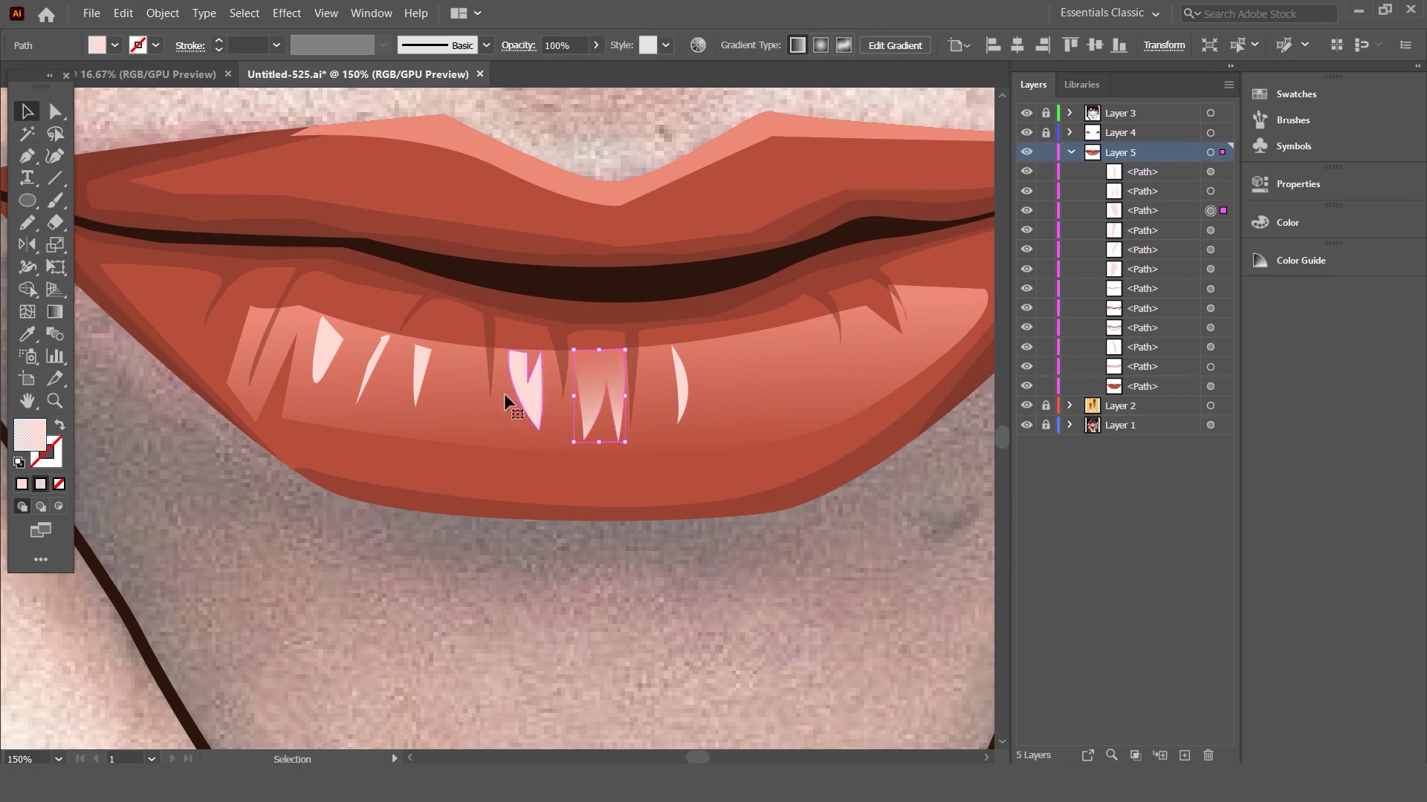
pyautogui.keyDown('shift'); pyautogui.click(377, 363); pyautogui.keyUp('shift')
pyautogui.keyDown('shift'); pyautogui.click(423, 368); pyautogui.keyUp('shift')
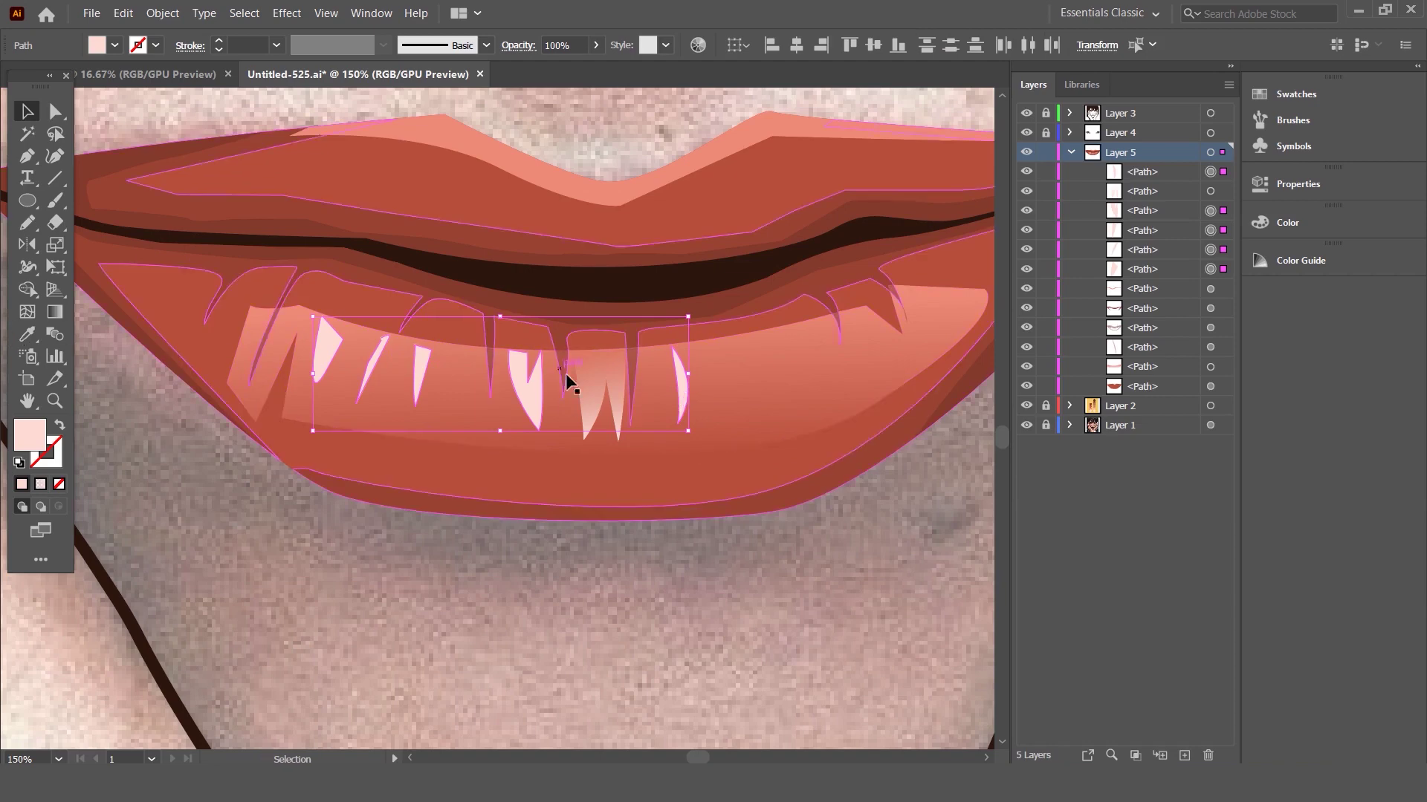
pyautogui.click(27, 334)
pyautogui.click(617, 360)
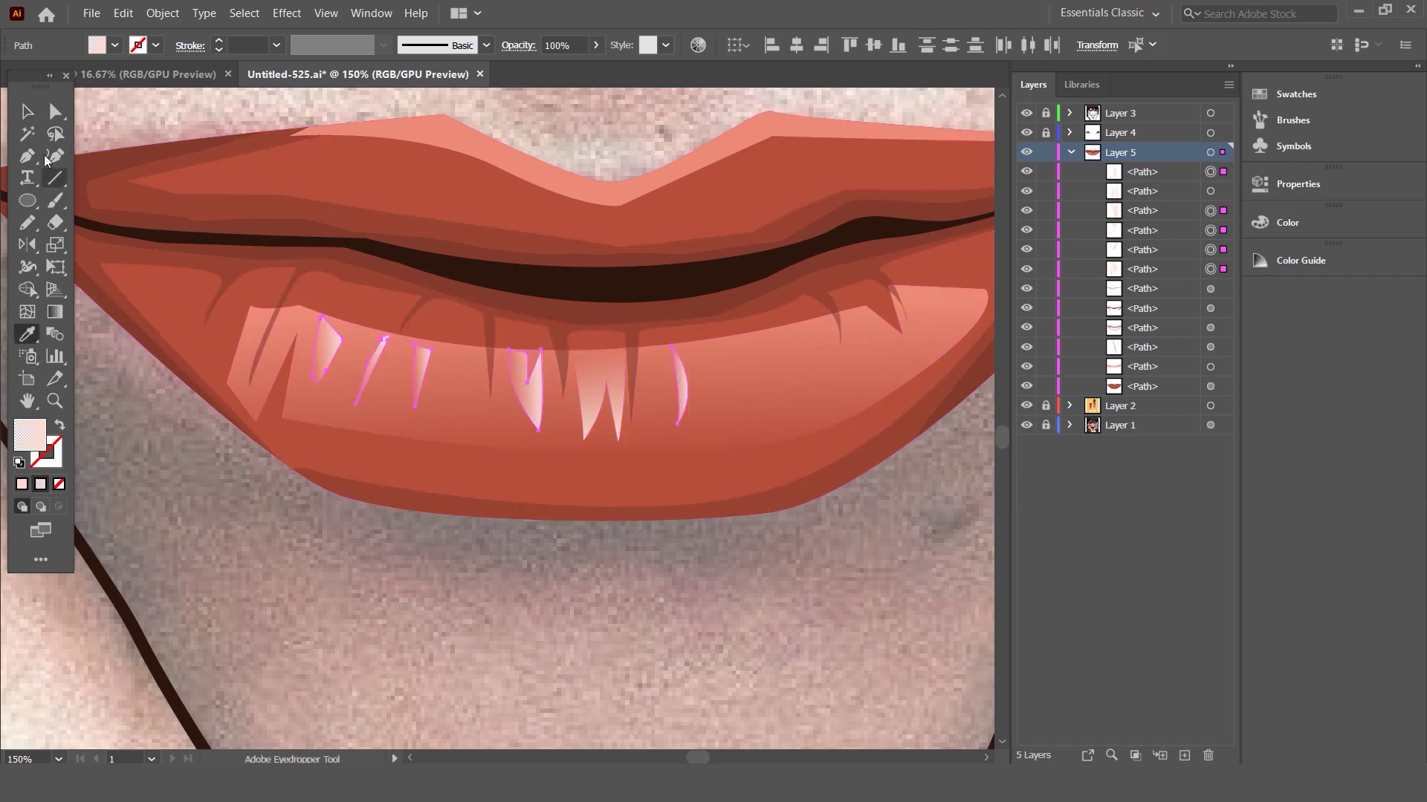
pyautogui.click(39, 113)
pyautogui.hotkey('ctrl', 'shift', 'a')
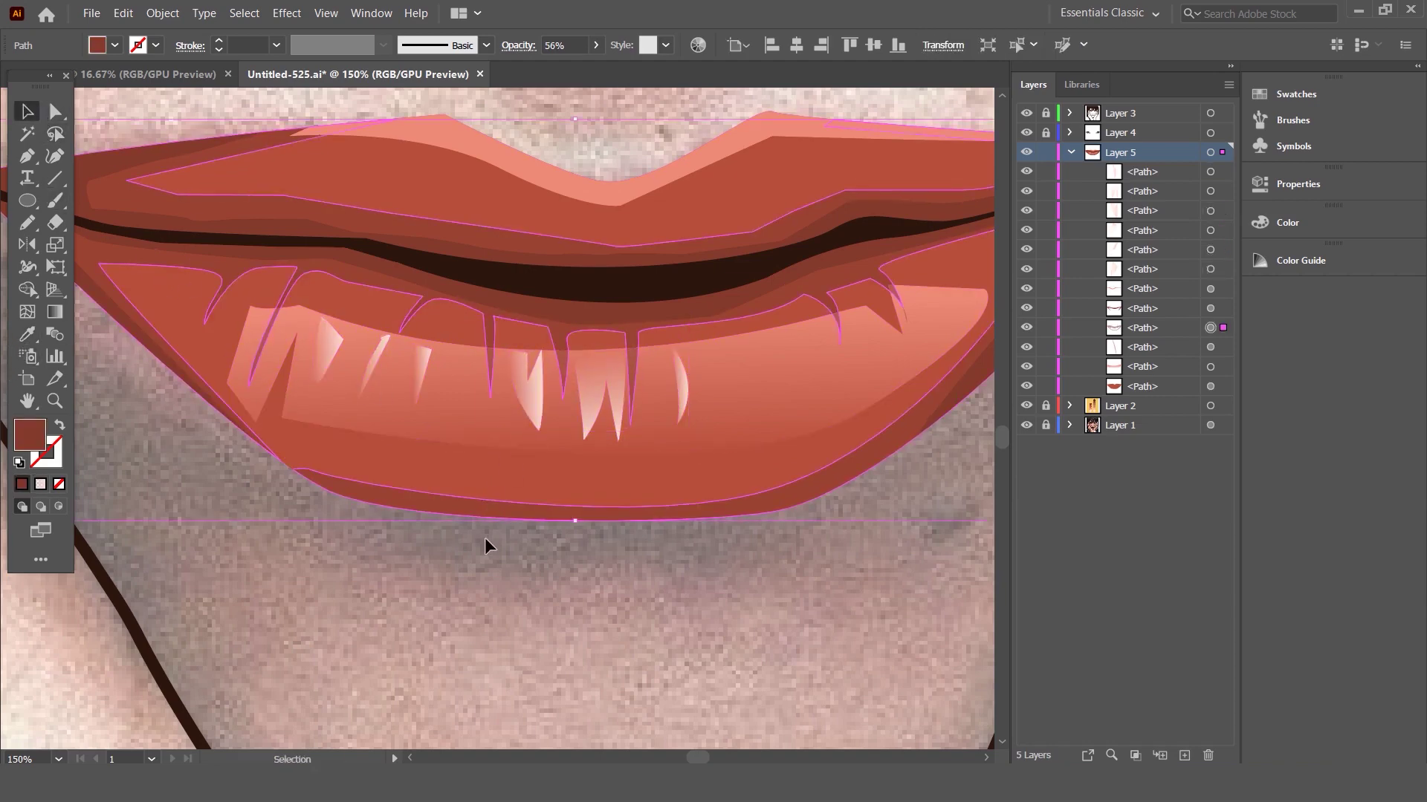
pyautogui.hotkey('ctrl', '-')
pyautogui.hotkey('ctrl', '-')
pyautogui.hotkey('ctrl', '-')
pyautogui.hotkey('ctrl', '-')
pyautogui.hotkey('ctrl', '-')
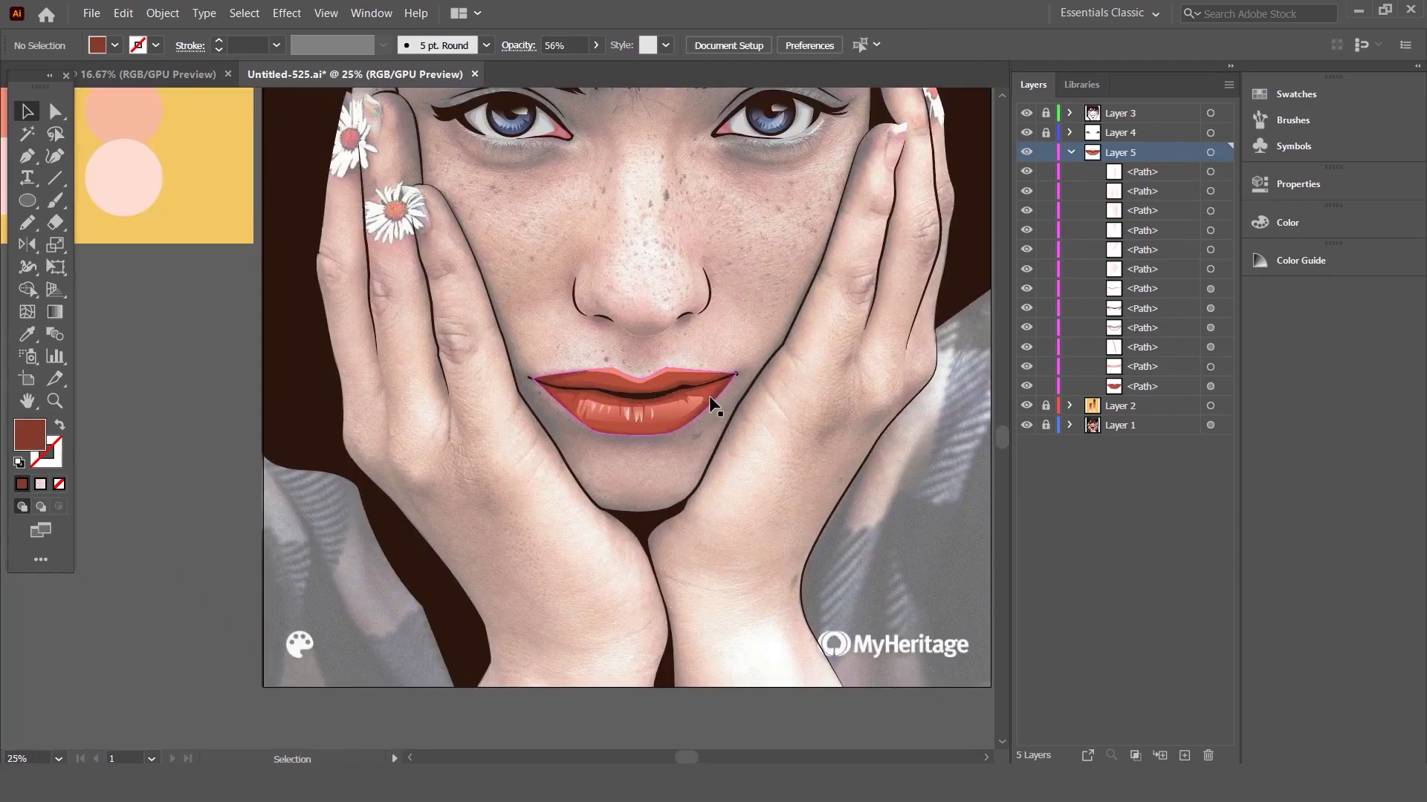
# - Collapse Layer 5 (lips) and turn off Layer 1's visibility to hide the reference photo
pyautogui.click(1070, 152)
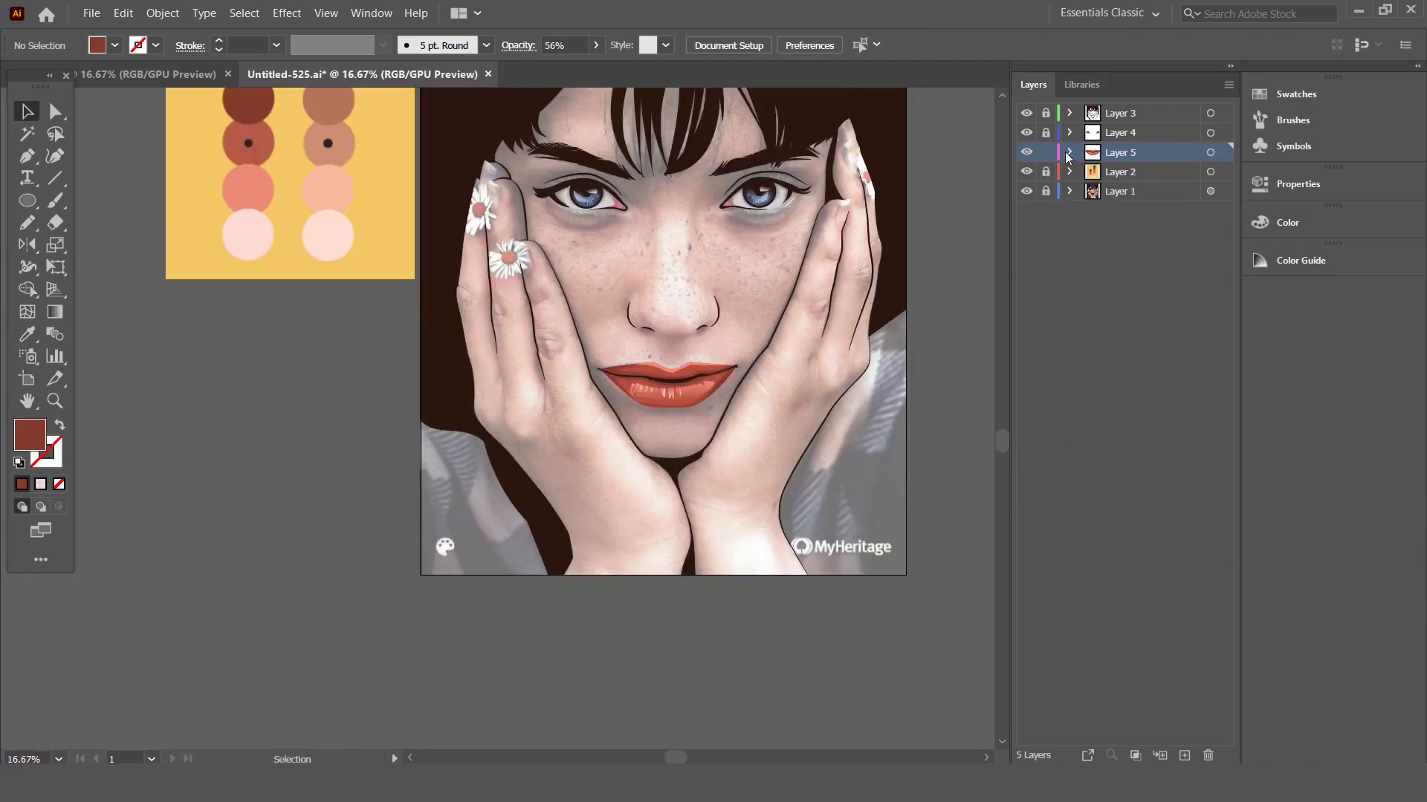
pyautogui.click(1026, 151)
pyautogui.scroll(1, 847, 239)
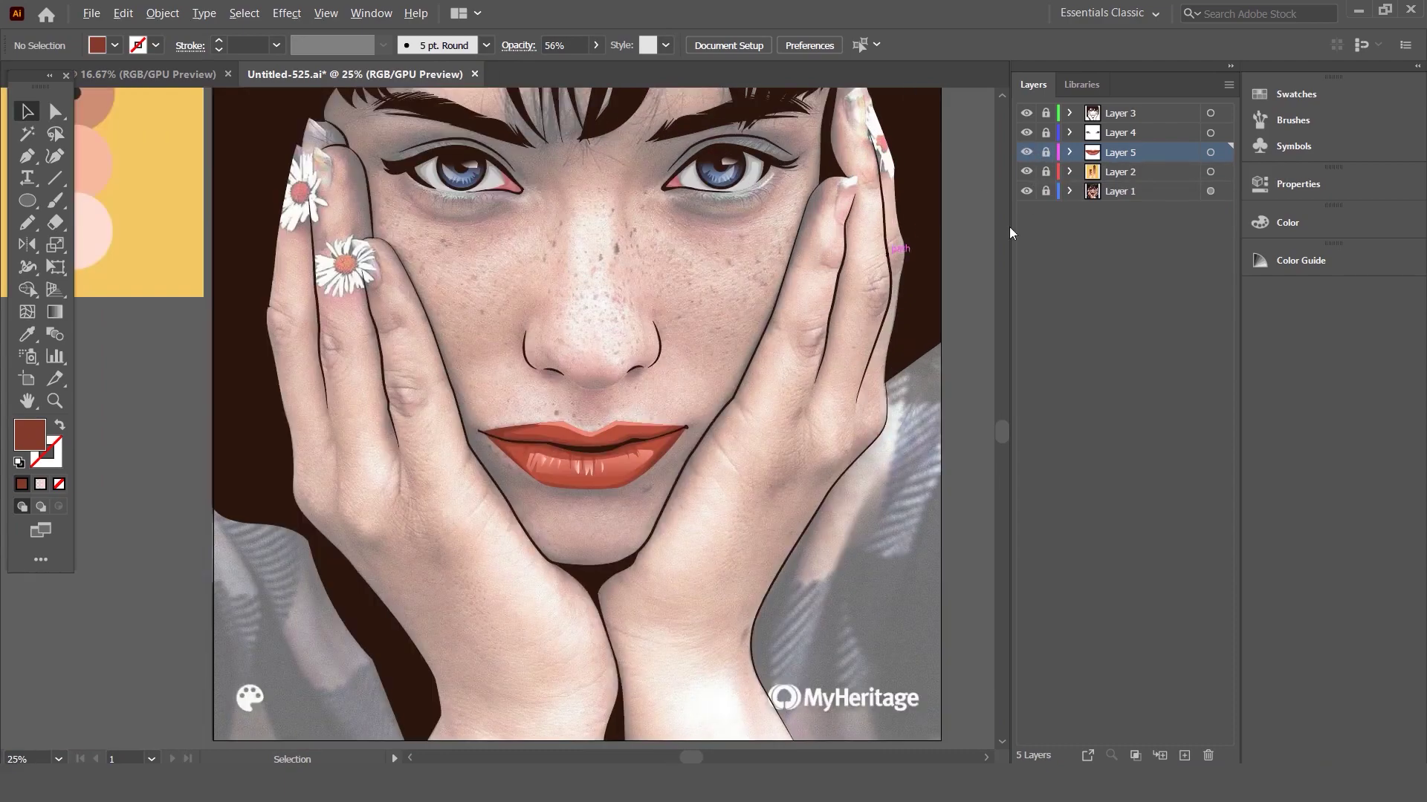
pyautogui.click(1026, 191)
pyautogui.scroll(-1, 636, 309)
pyautogui.scroll(-1, 637, 309)
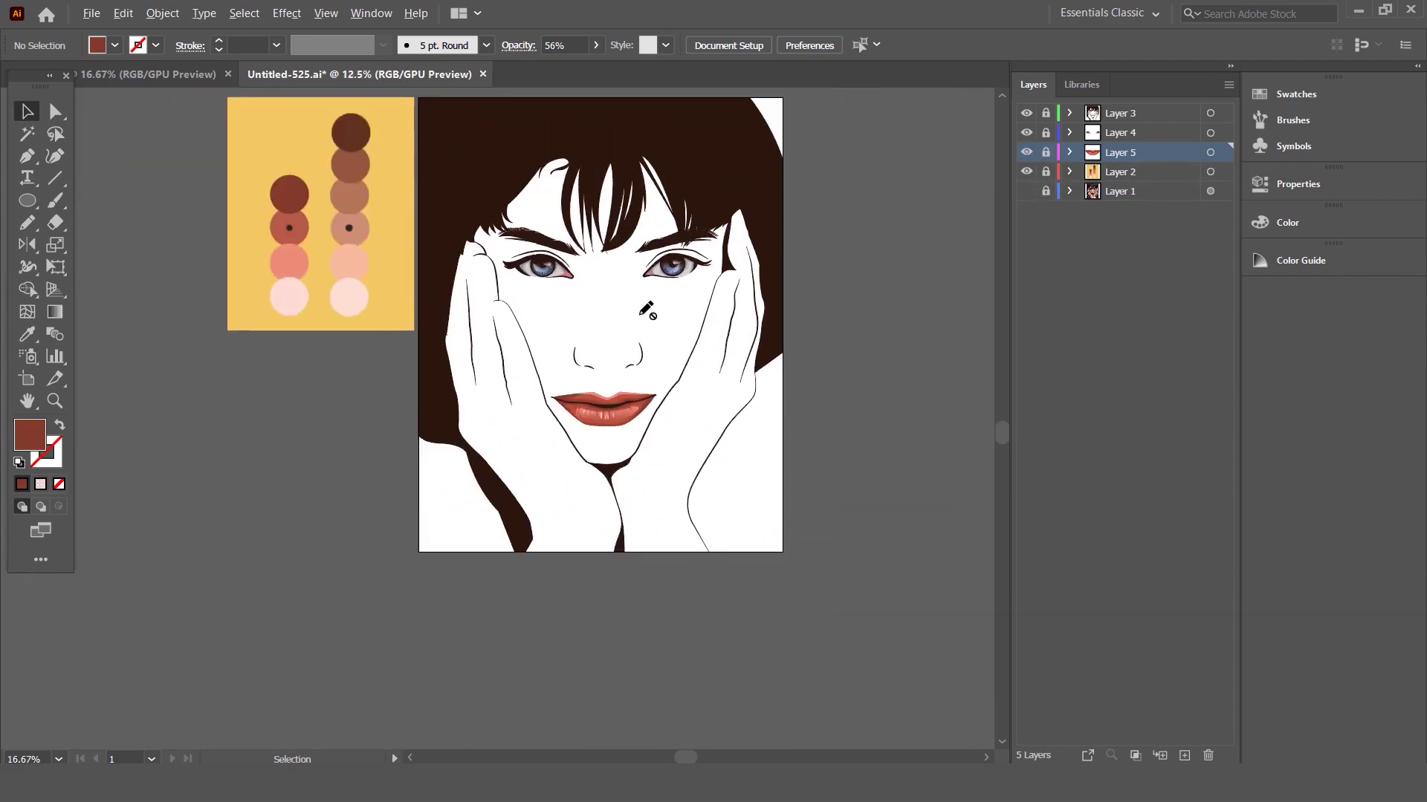
pyautogui.scroll(4, 590, 448)
pyautogui.scroll(-1, 578, 362)
pyautogui.scroll(-1, 657, 340)
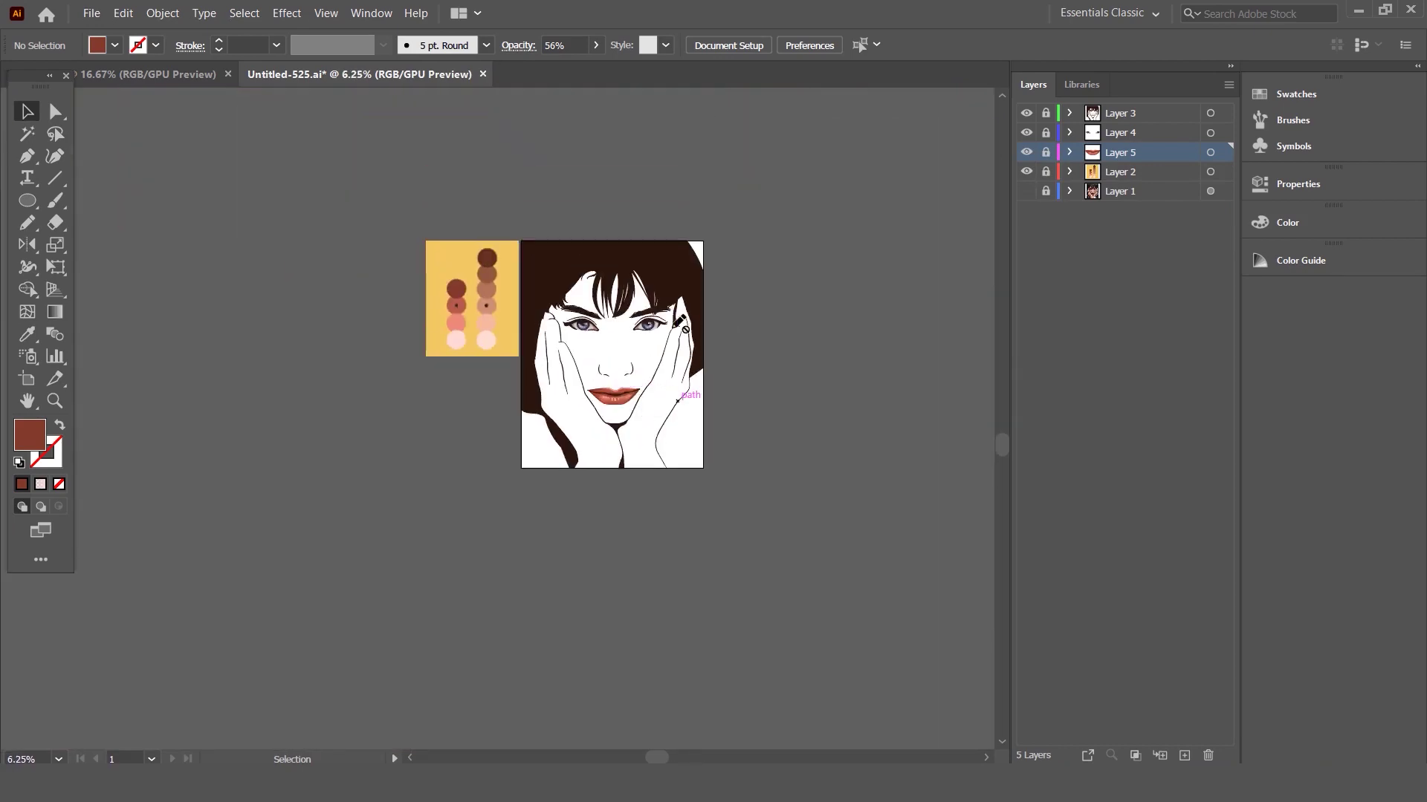